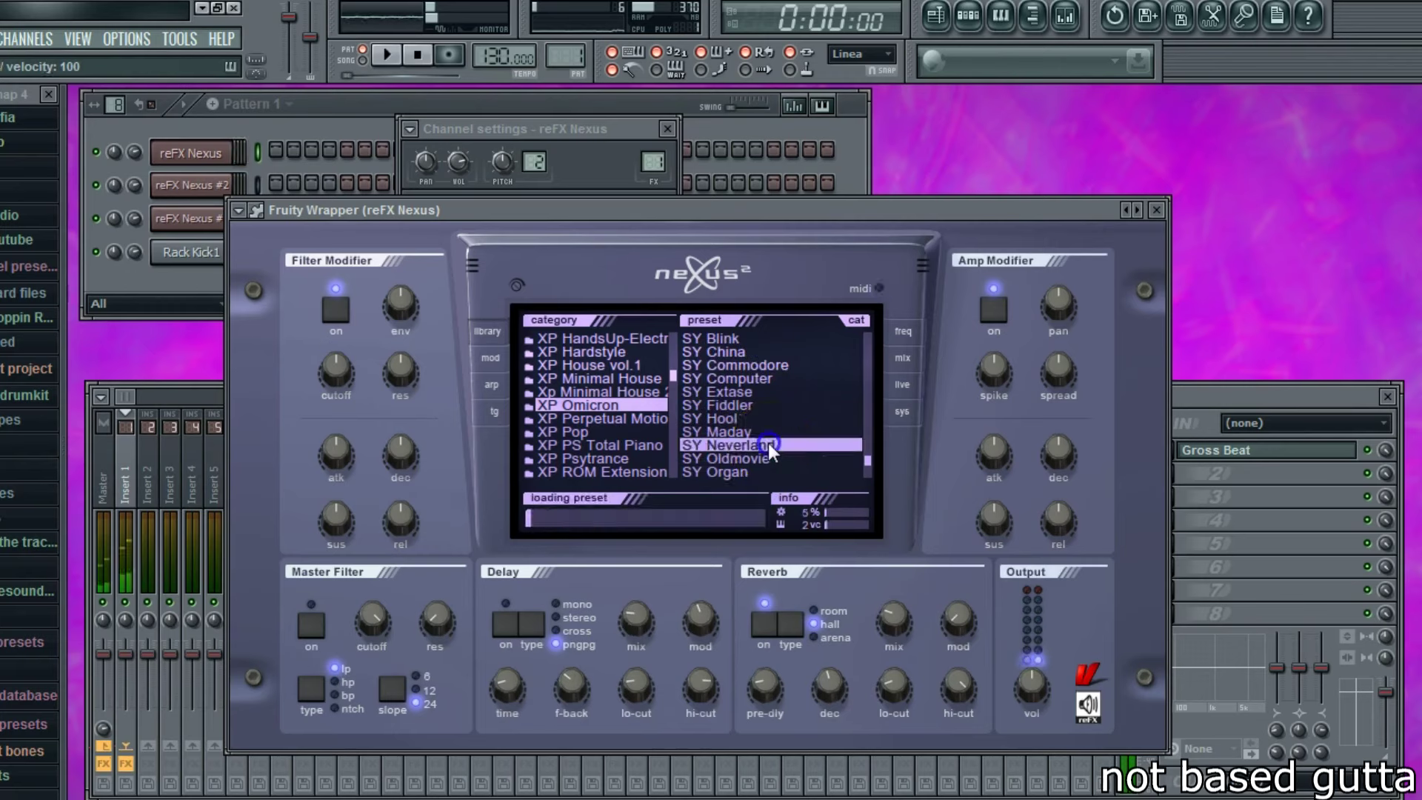
- Audition the XP Omicron synth presets from SY Commodore onward and settle on SY Neverland
{"action": "left_click", "coordinate": [753, 366]}
{"action": "left_click", "coordinate": [756, 497]}
{"action": "left_click", "coordinate": [757, 497]}
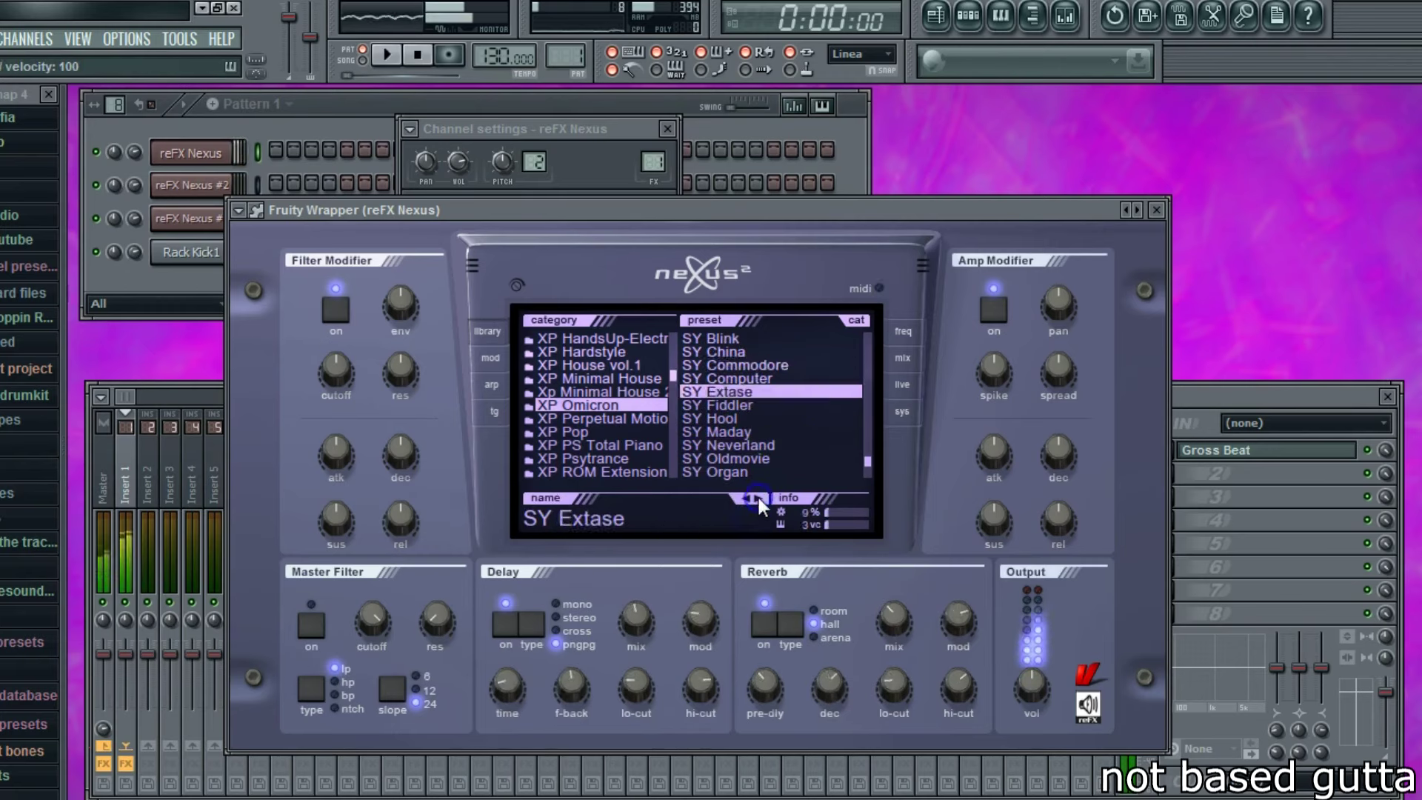
{"action": "left_click", "coordinate": [757, 497]}
{"action": "left_click", "coordinate": [756, 497]}
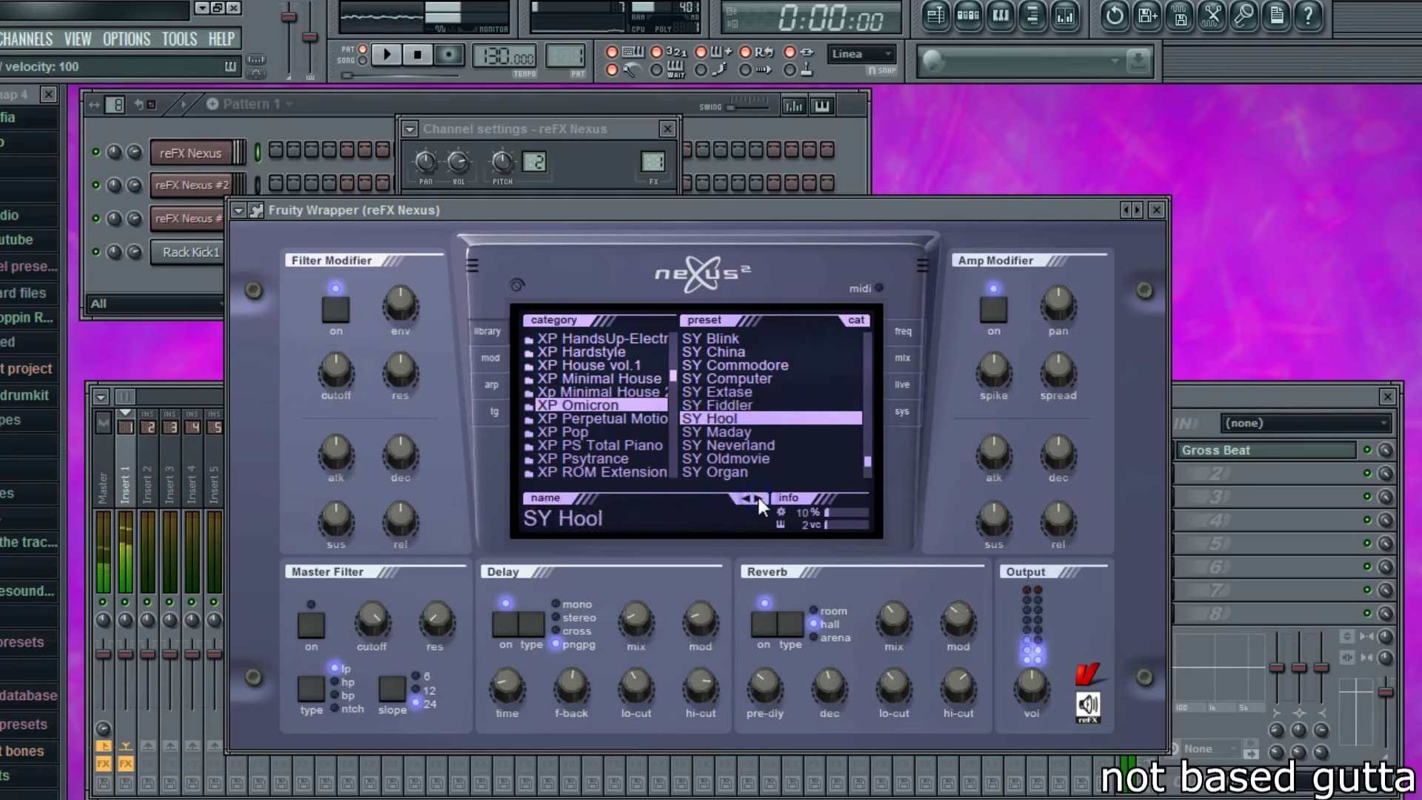
{"action": "left_click", "coordinate": [758, 498]}
{"action": "left_click", "coordinate": [758, 498]}
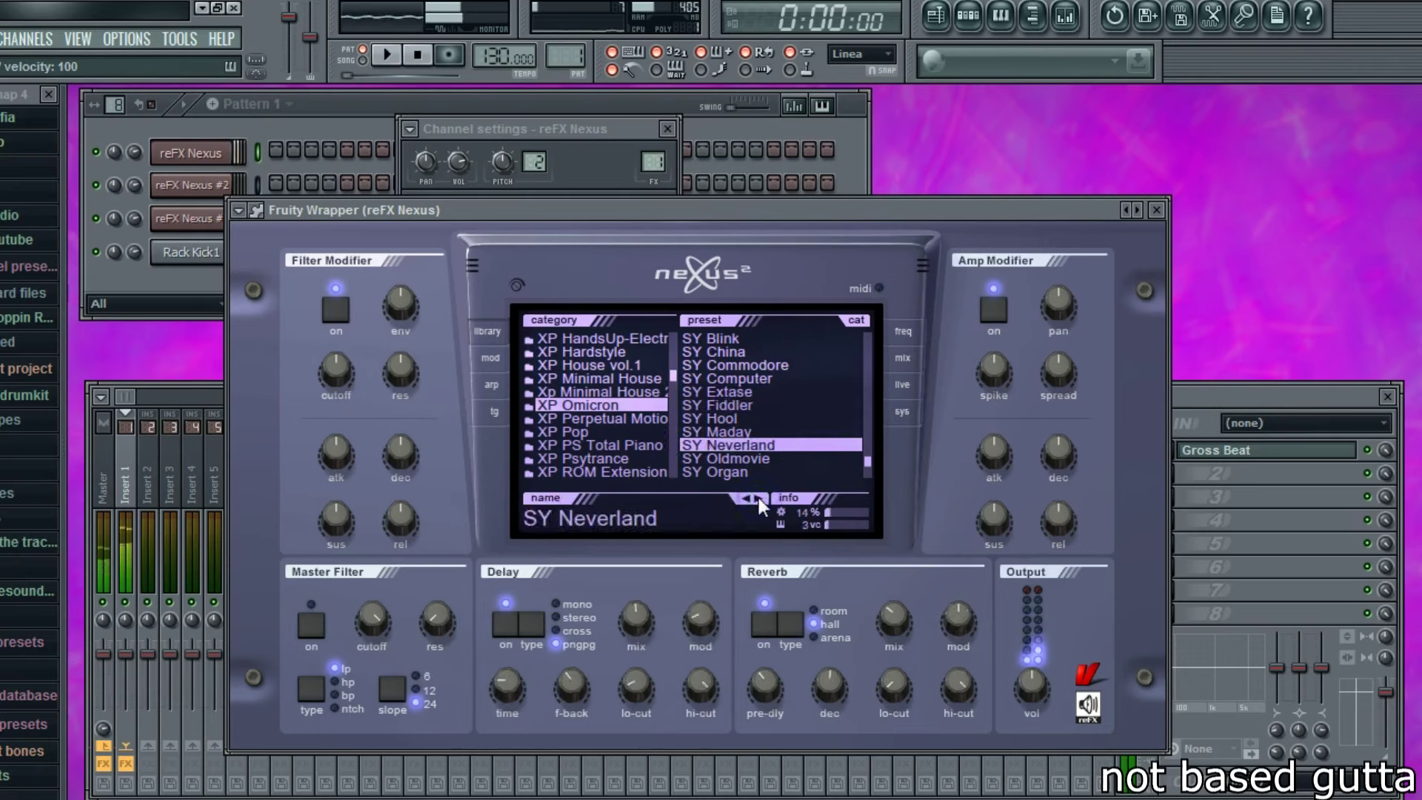
- Switch off layers 2 and 4 in the SY Neverland mix settings, keeping layer 1 on
{"action": "left_click", "coordinate": [904, 356]}
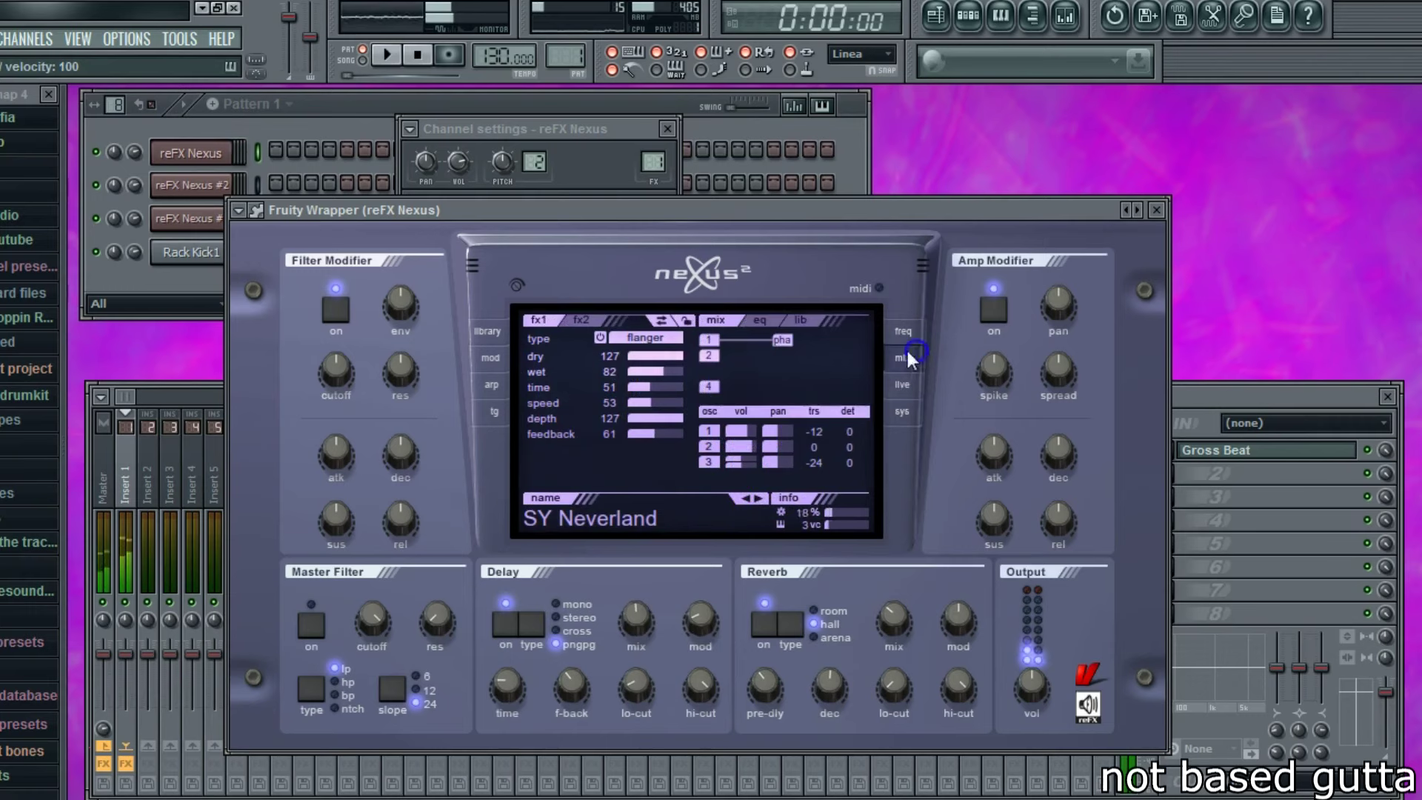
{"action": "left_click", "coordinate": [709, 353]}
{"action": "left_click", "coordinate": [710, 339]}
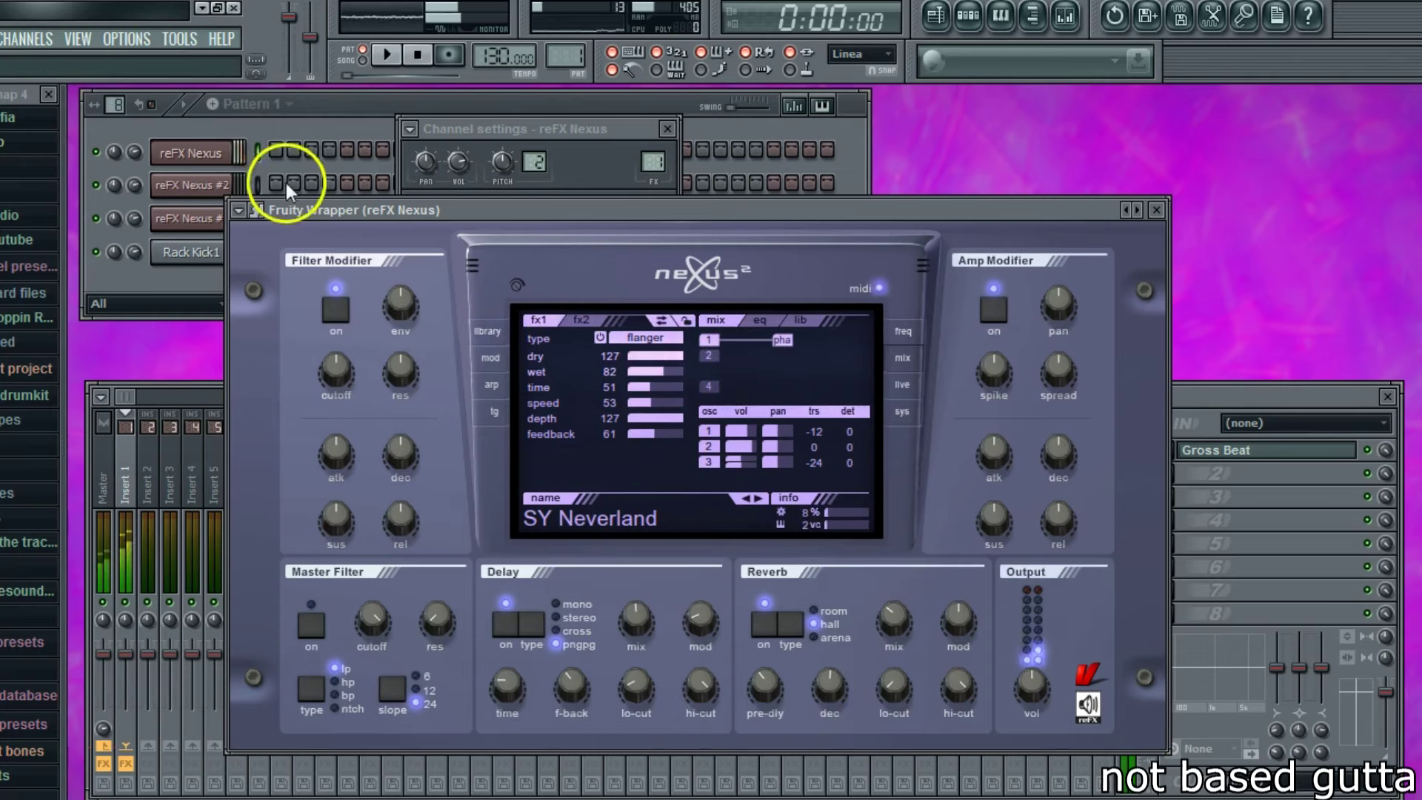
- Open the piano roll for the first reFX Nexus channel and paint three consecutive notes: D#6, F#6 and A#6
{"action": "right_click", "coordinate": [223, 151]}
{"action": "left_click", "coordinate": [257, 150]}
{"action": "left_click", "coordinate": [160, 97]}
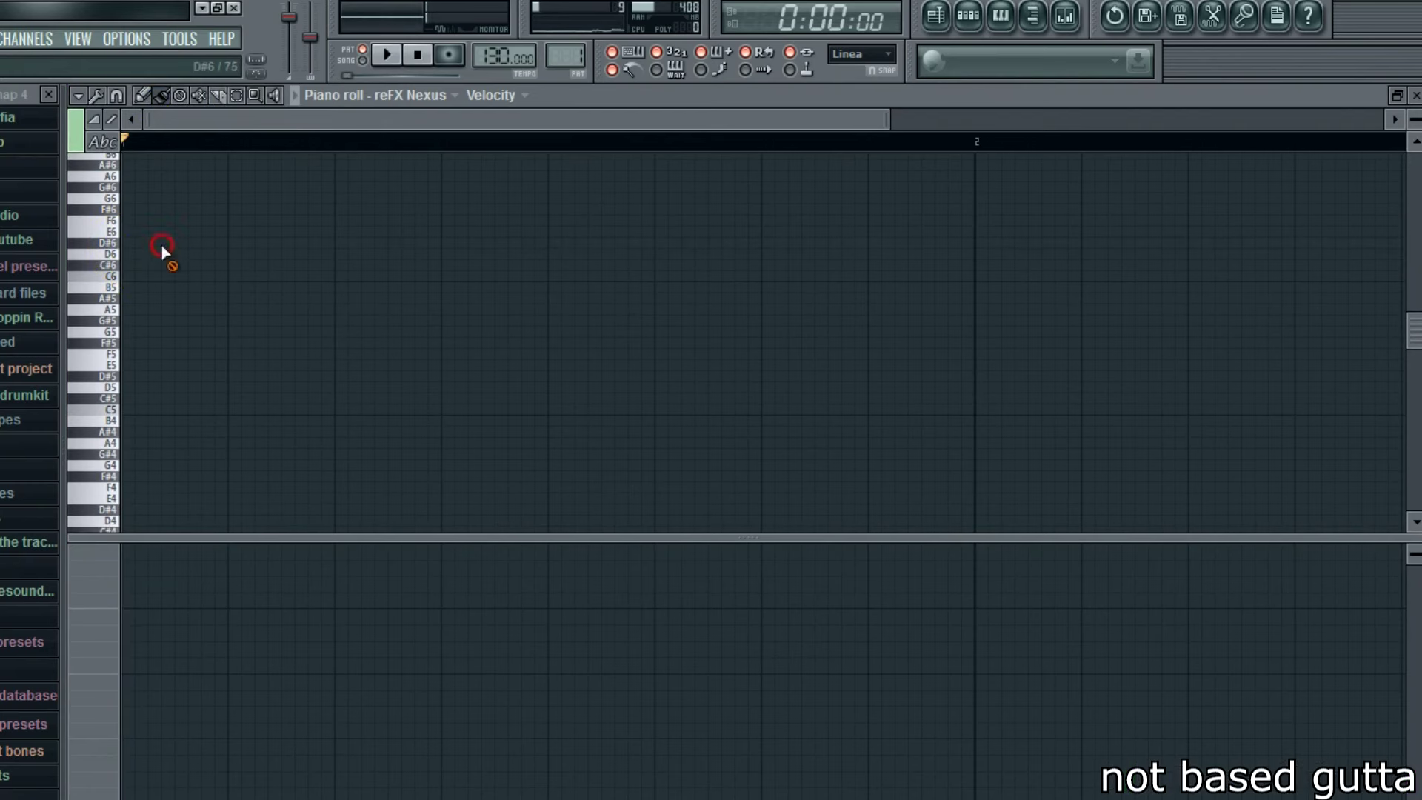
{"action": "key", "text": "space"}
{"action": "left_click", "coordinate": [185, 210]}
{"action": "left_click", "coordinate": [616, 68]}
{"action": "scroll", "coordinate": [257, 235], "scroll_direction": "up", "scroll_amount": 1}
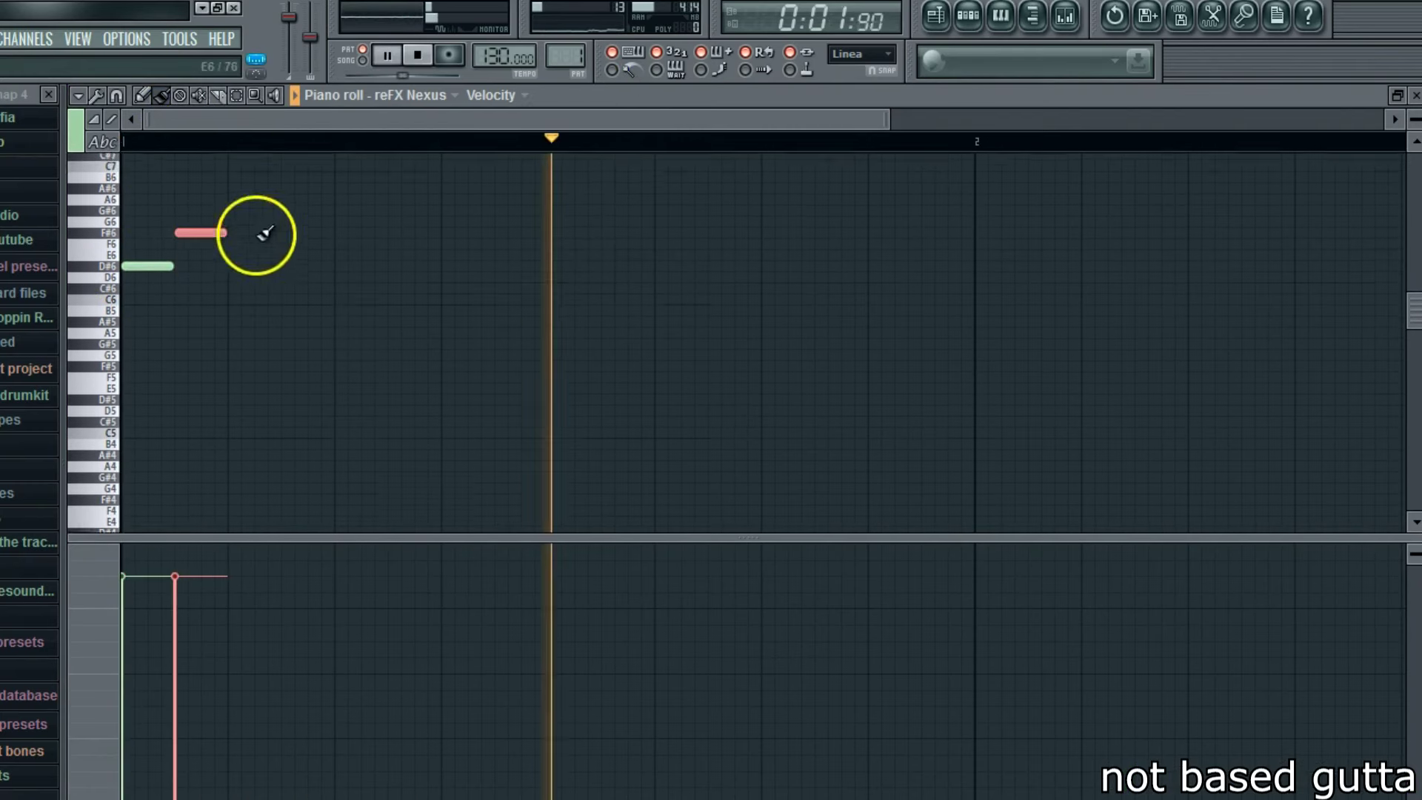
{"action": "scroll", "coordinate": [260, 245], "scroll_direction": "up", "scroll_amount": 3}
{"action": "left_click", "coordinate": [236, 264]}
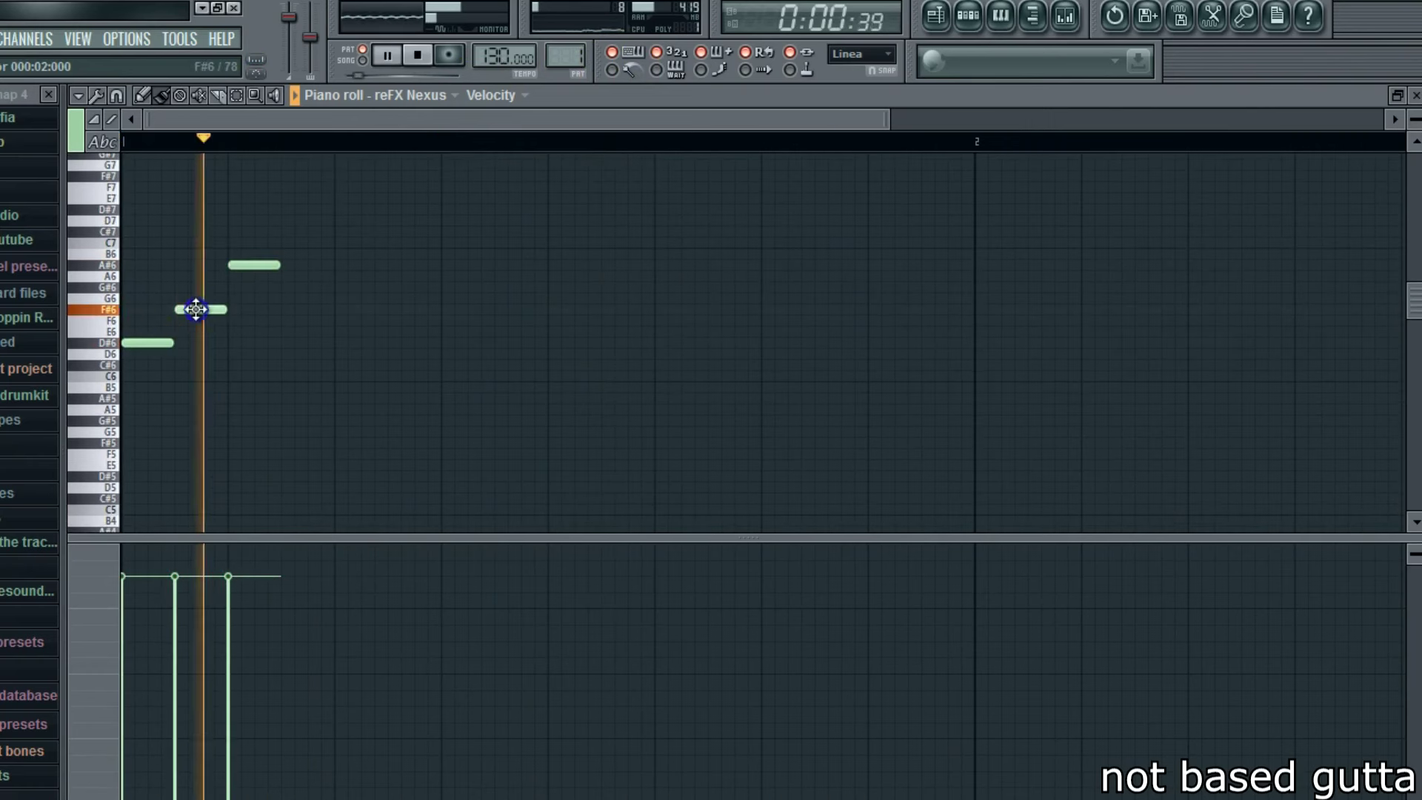
- Lower the second note to F6, stack F#6 and B6 in the fourth position, and play the melody back
{"action": "left_click", "coordinate": [232, 310]}
{"action": "left_click_drag", "start_coordinate": [232, 310], "coordinate": [310, 310]}
{"action": "left_click", "coordinate": [299, 254]}
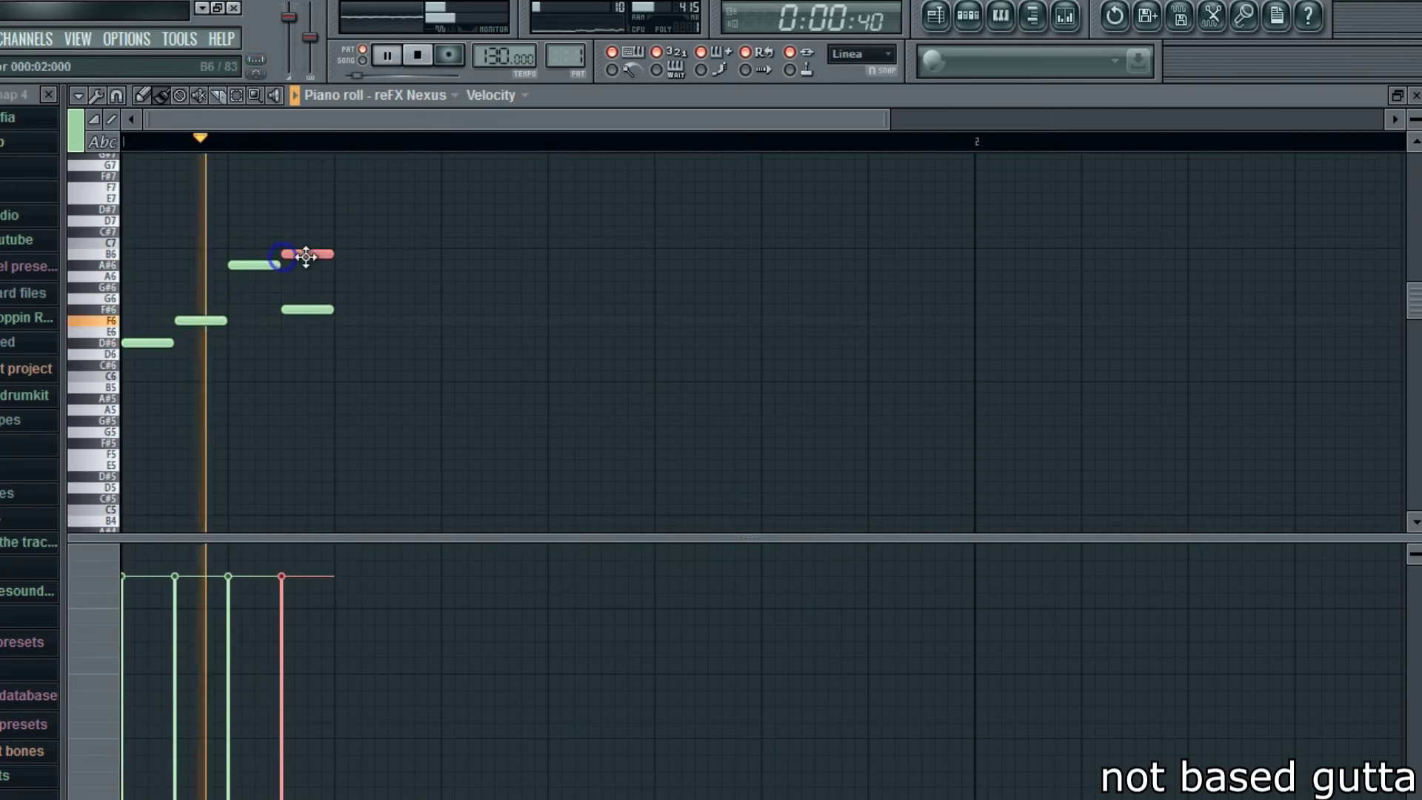
{"action": "key", "text": "space"}
{"action": "key", "text": "space"}
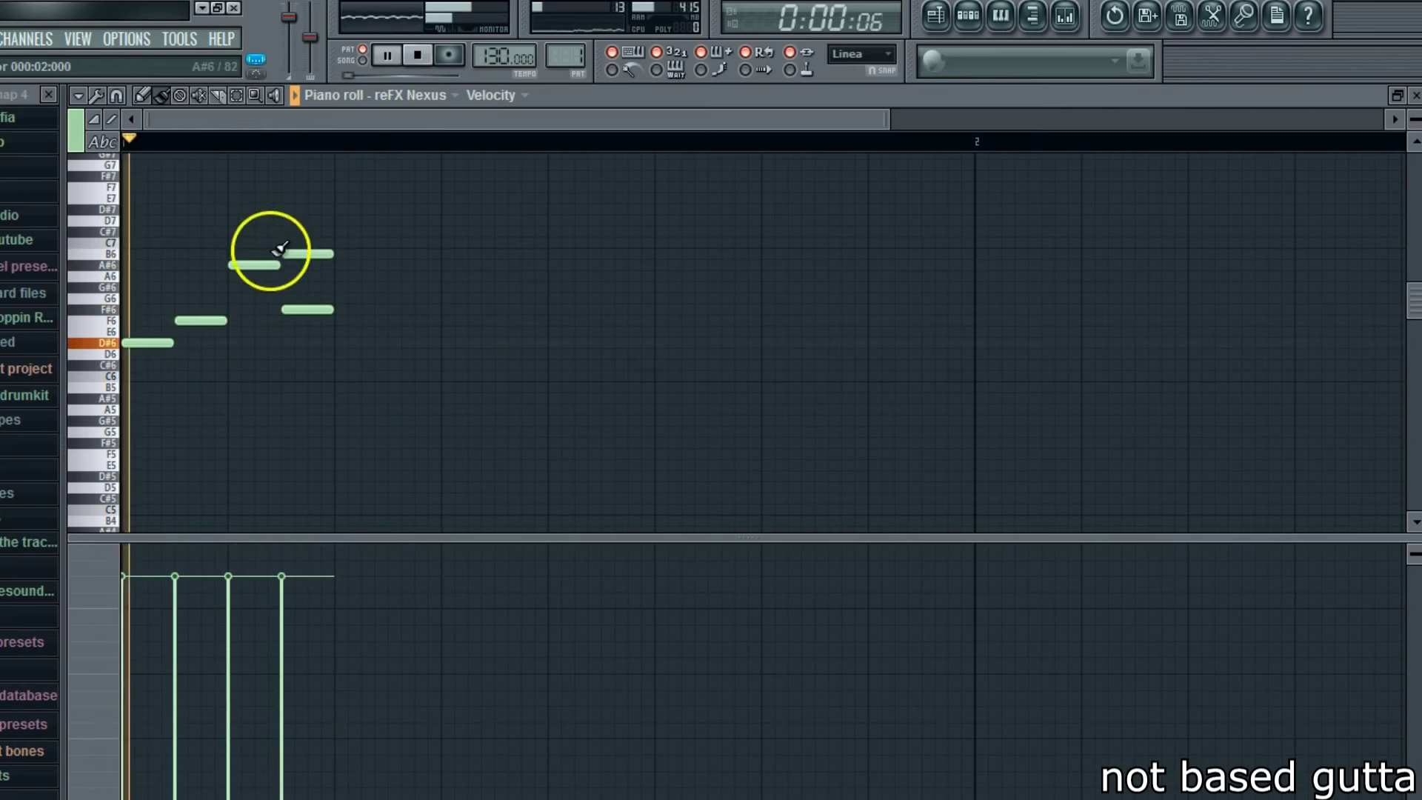
- Add F#6 beneath the third note and replace the fourth position's B6 with D#6 below its F#6
{"action": "key", "text": "space"}
{"action": "left_click", "coordinate": [247, 310]}
{"action": "key", "text": "space"}
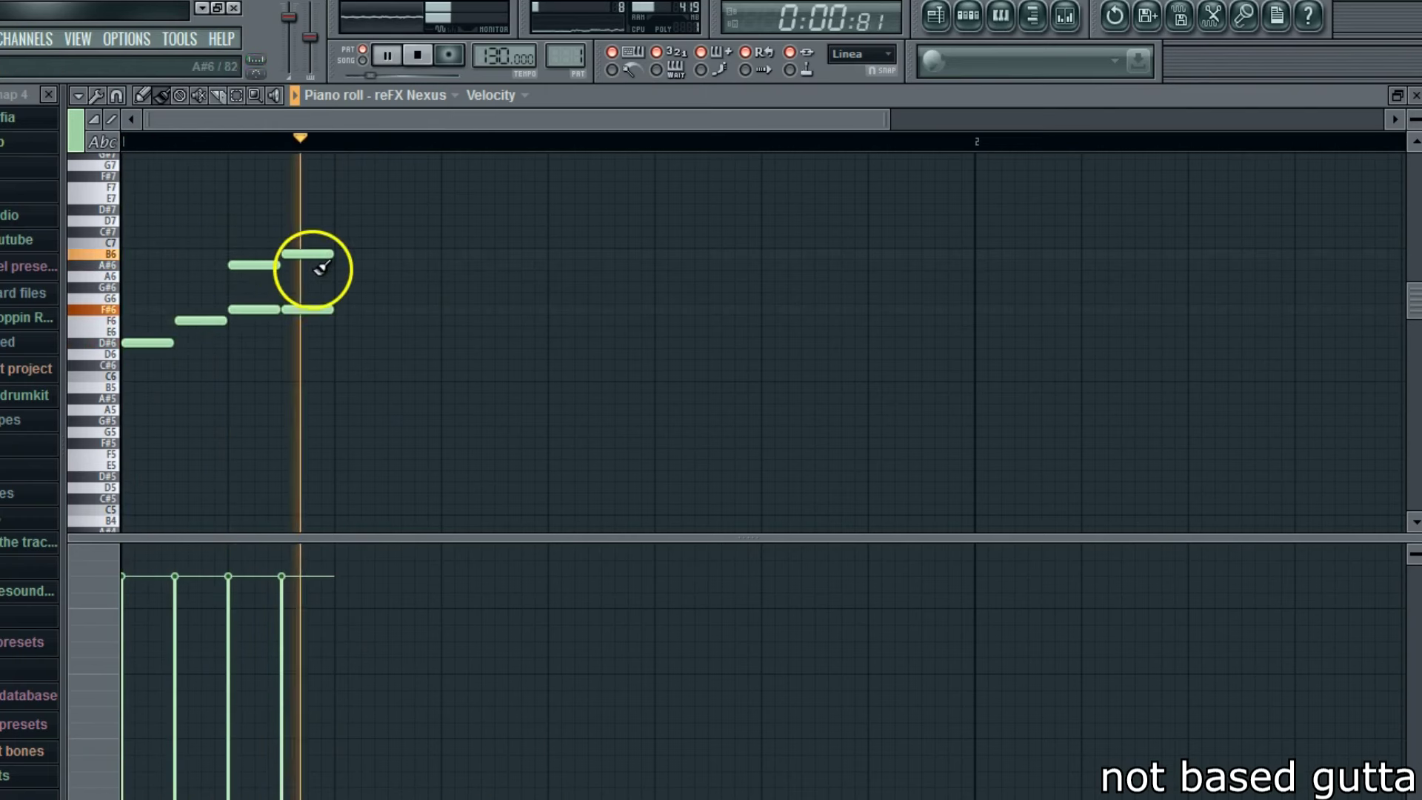
{"action": "left_click_drag", "start_coordinate": [310, 256], "coordinate": [310, 278]}
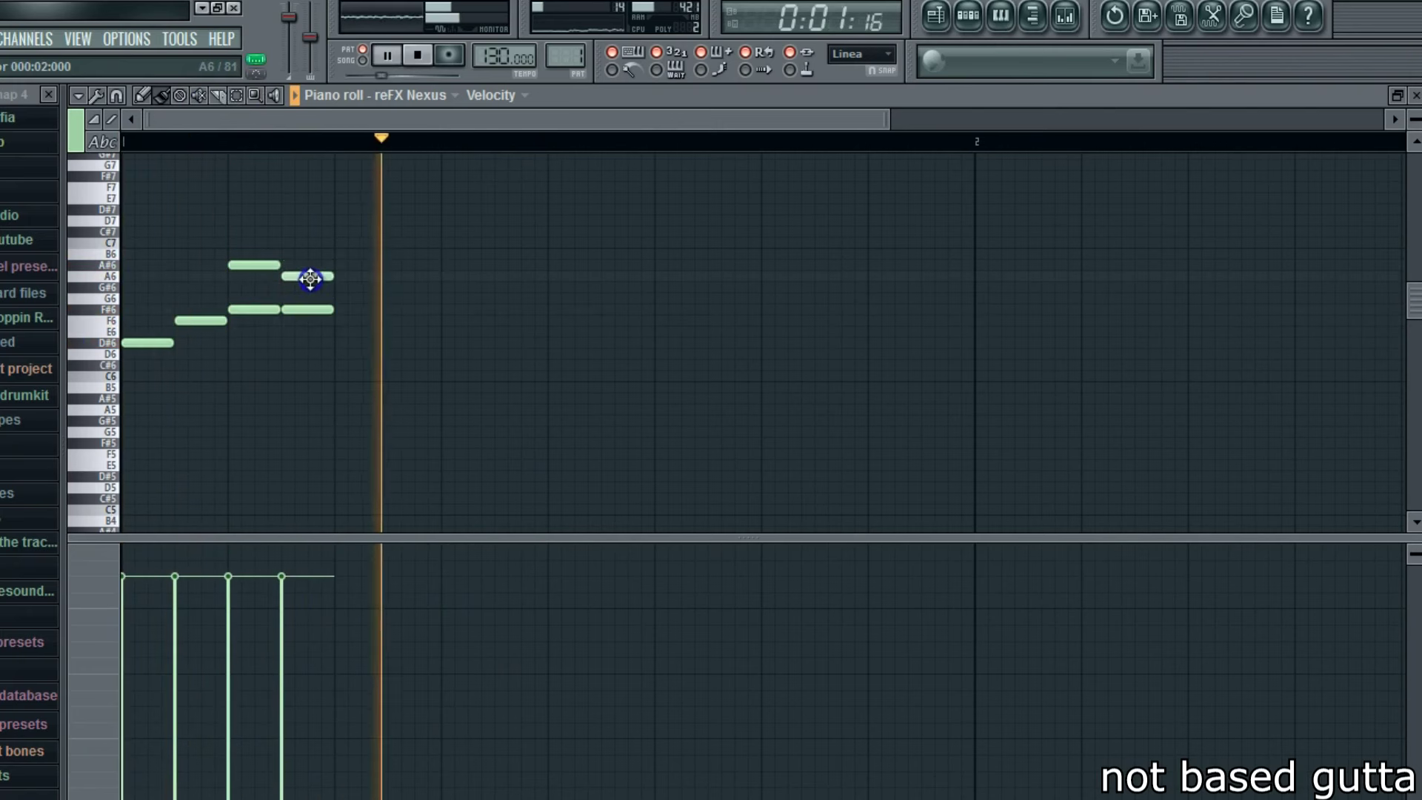
{"action": "key", "text": "space"}
{"action": "left_click", "coordinate": [285, 342]}
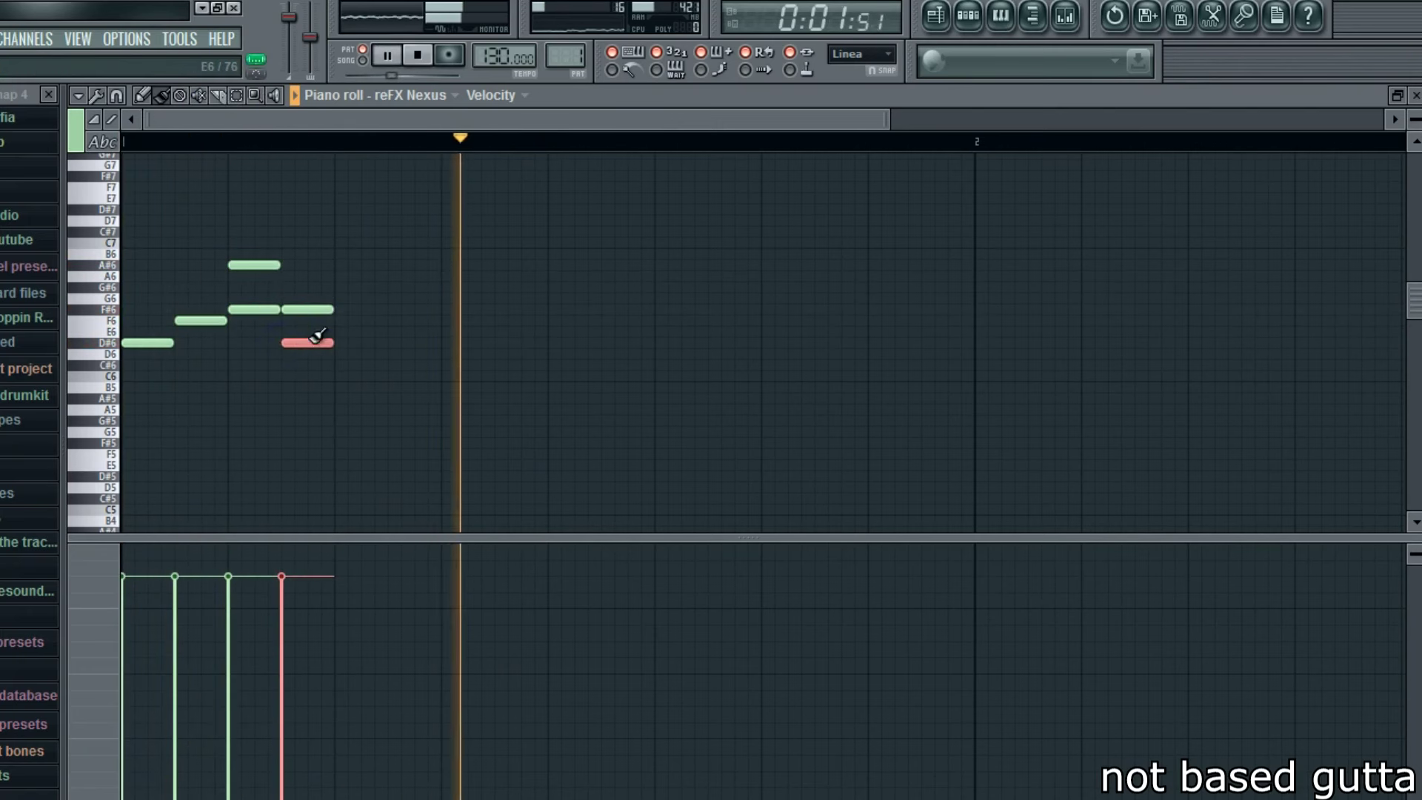
{"action": "key", "text": "space"}
- Transpose the whole melody up seven semitones so that it starts on A#6, and play it
{"action": "key", "text": "ctrl+a"}
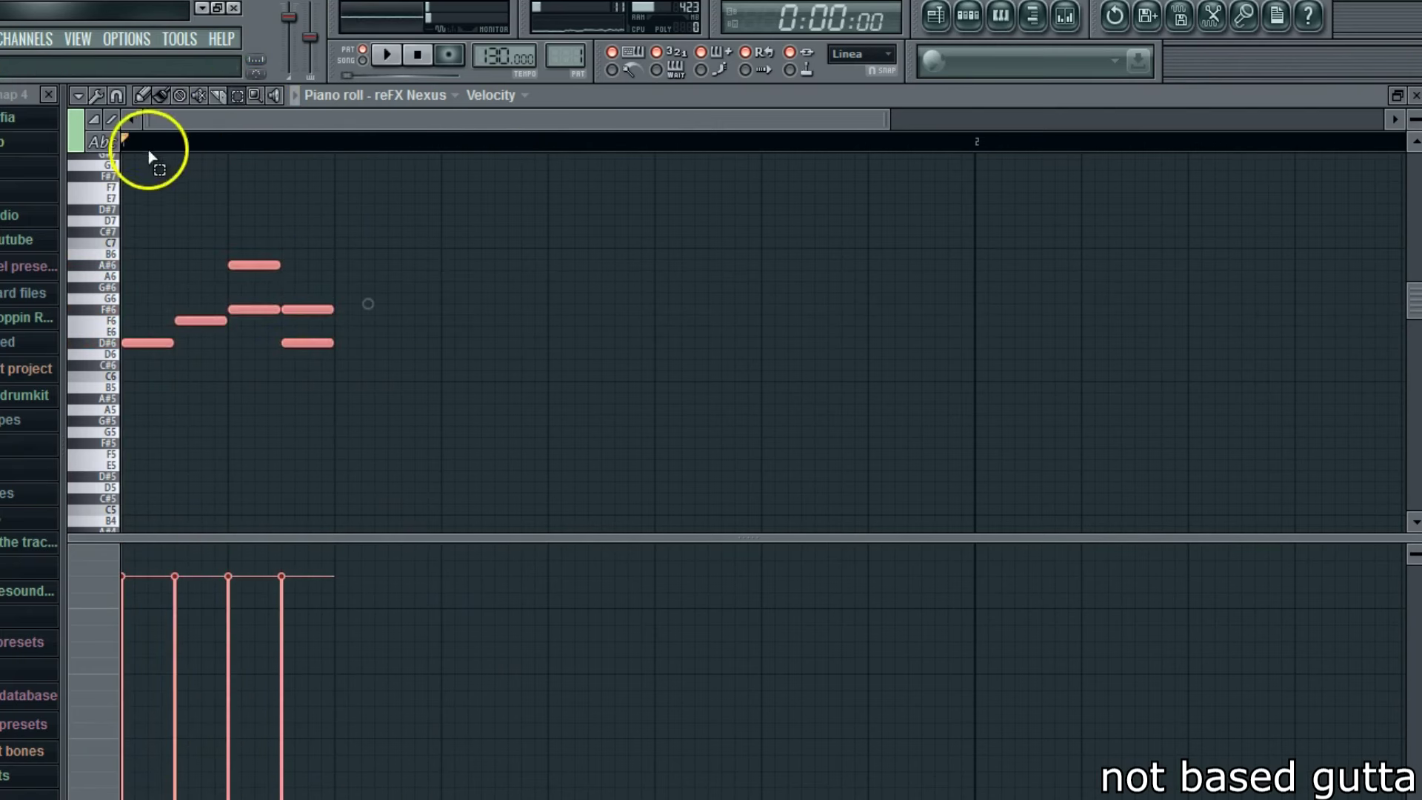
{"action": "left_click_drag", "start_coordinate": [155, 343], "coordinate": [160, 265]}
{"action": "key", "text": "space"}
{"action": "scroll", "coordinate": [232, 266], "scroll_direction": "up", "scroll_amount": 2}
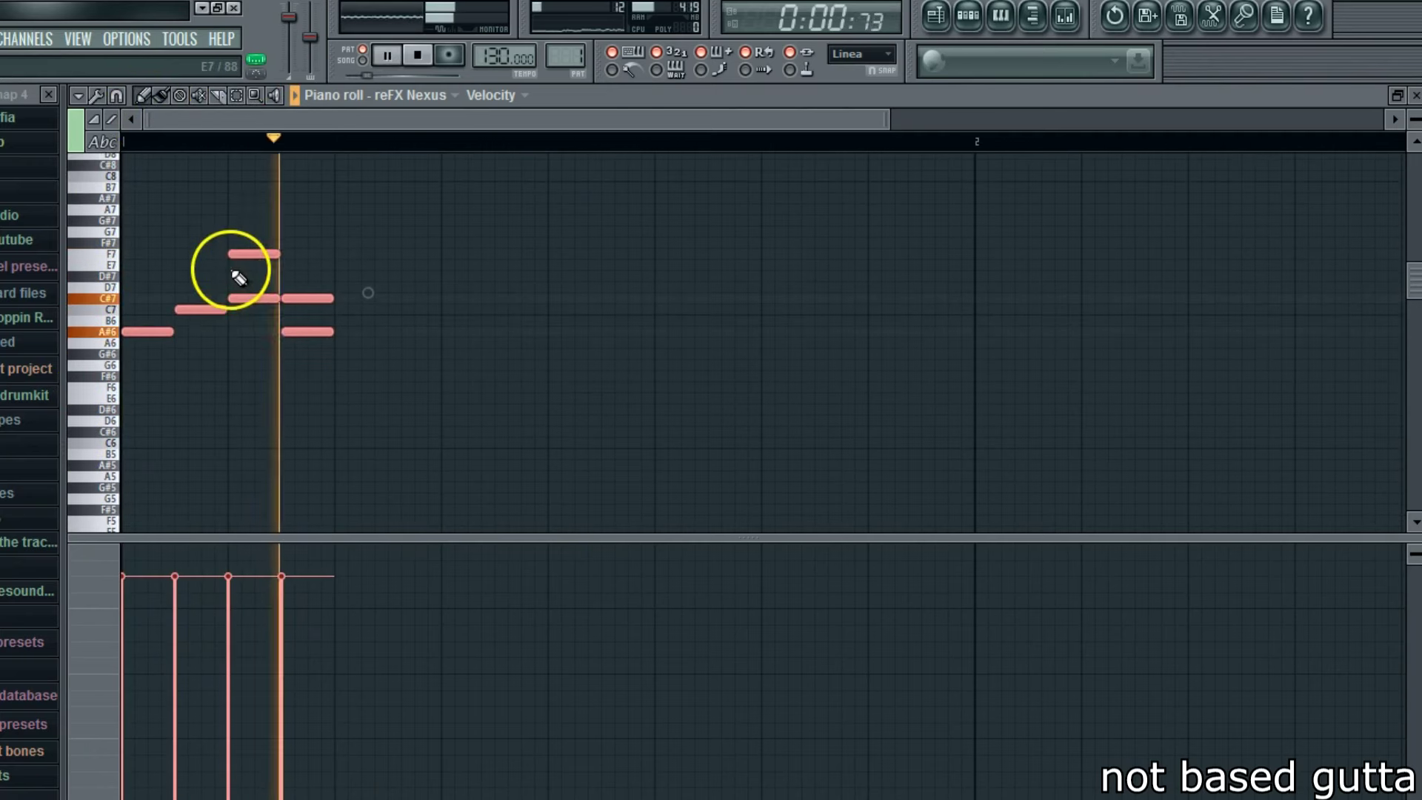
- Raise the second note to F7 and lower the bottom note of the third position to C7
{"action": "scroll", "coordinate": [238, 222], "scroll_direction": "up", "scroll_amount": 2}
{"action": "right_click", "coordinate": [238, 222]}
{"action": "key", "text": "space"}
{"action": "left_click_drag", "start_coordinate": [209, 376], "coordinate": [209, 321]}
{"action": "key", "text": "space"}
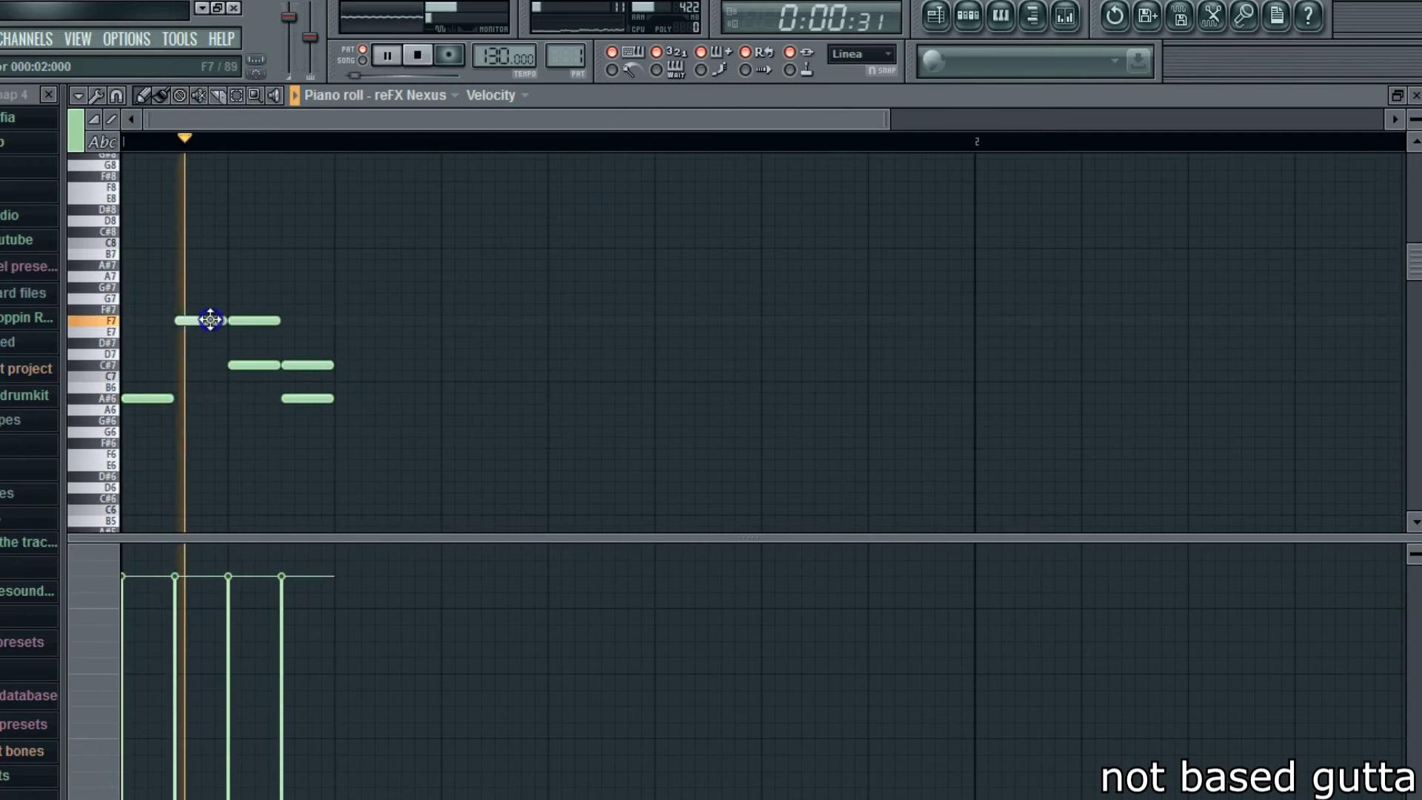
{"action": "left_click_drag", "start_coordinate": [250, 365], "coordinate": [248, 376]}
{"action": "key", "text": "space"}
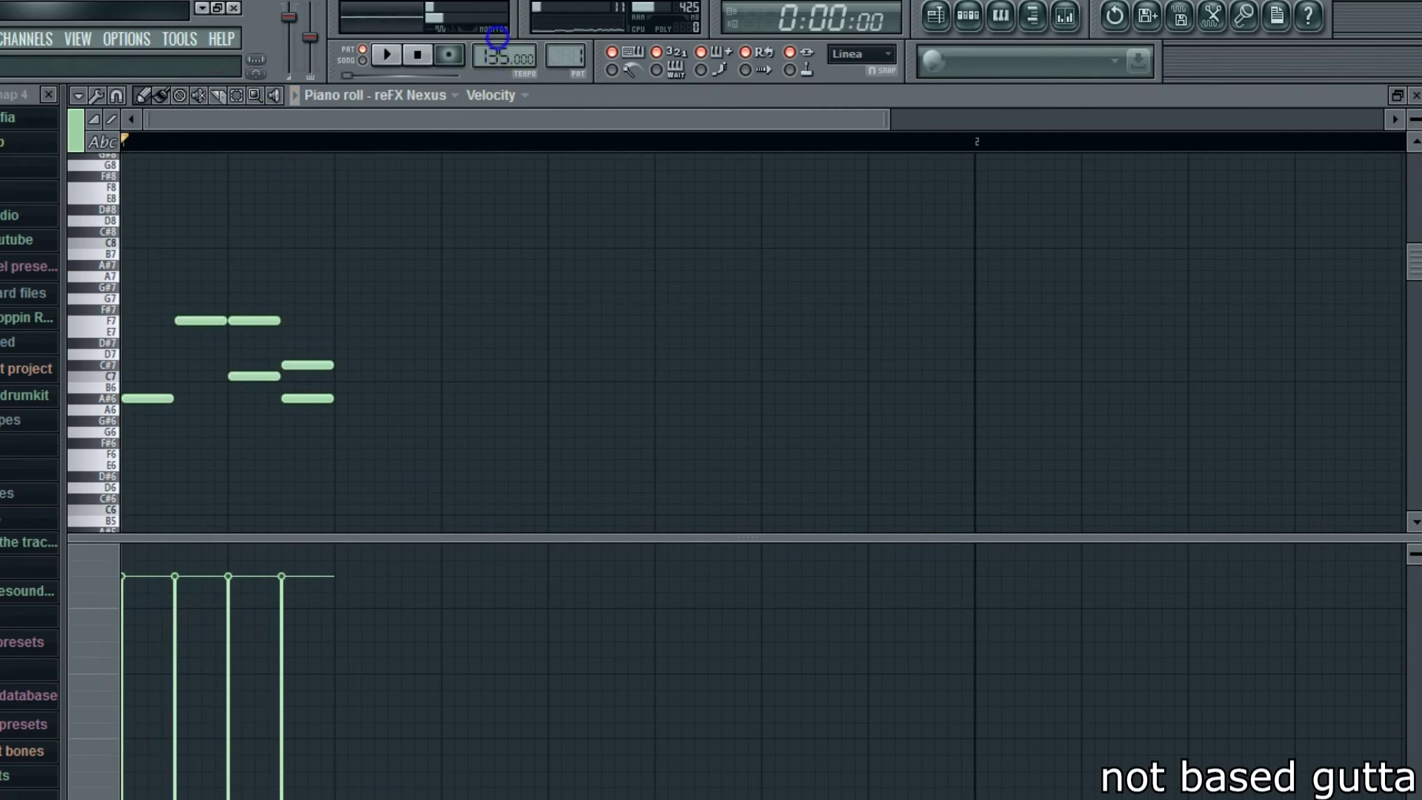
- Set the project tempo to 138 BPM and play the melody at the new speed
{"action": "key", "text": "space"}
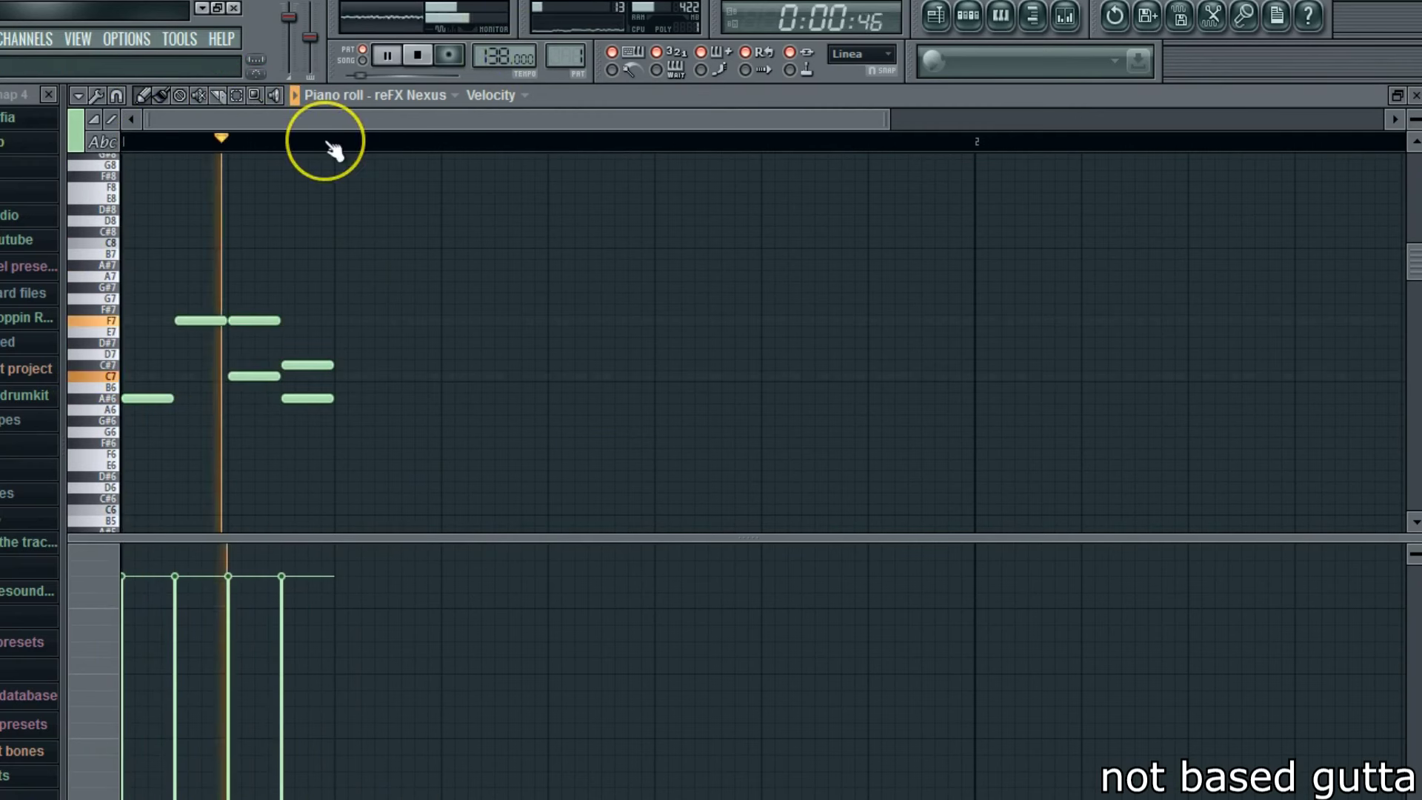
{"action": "key", "text": "space"}
{"action": "key", "text": "space"}
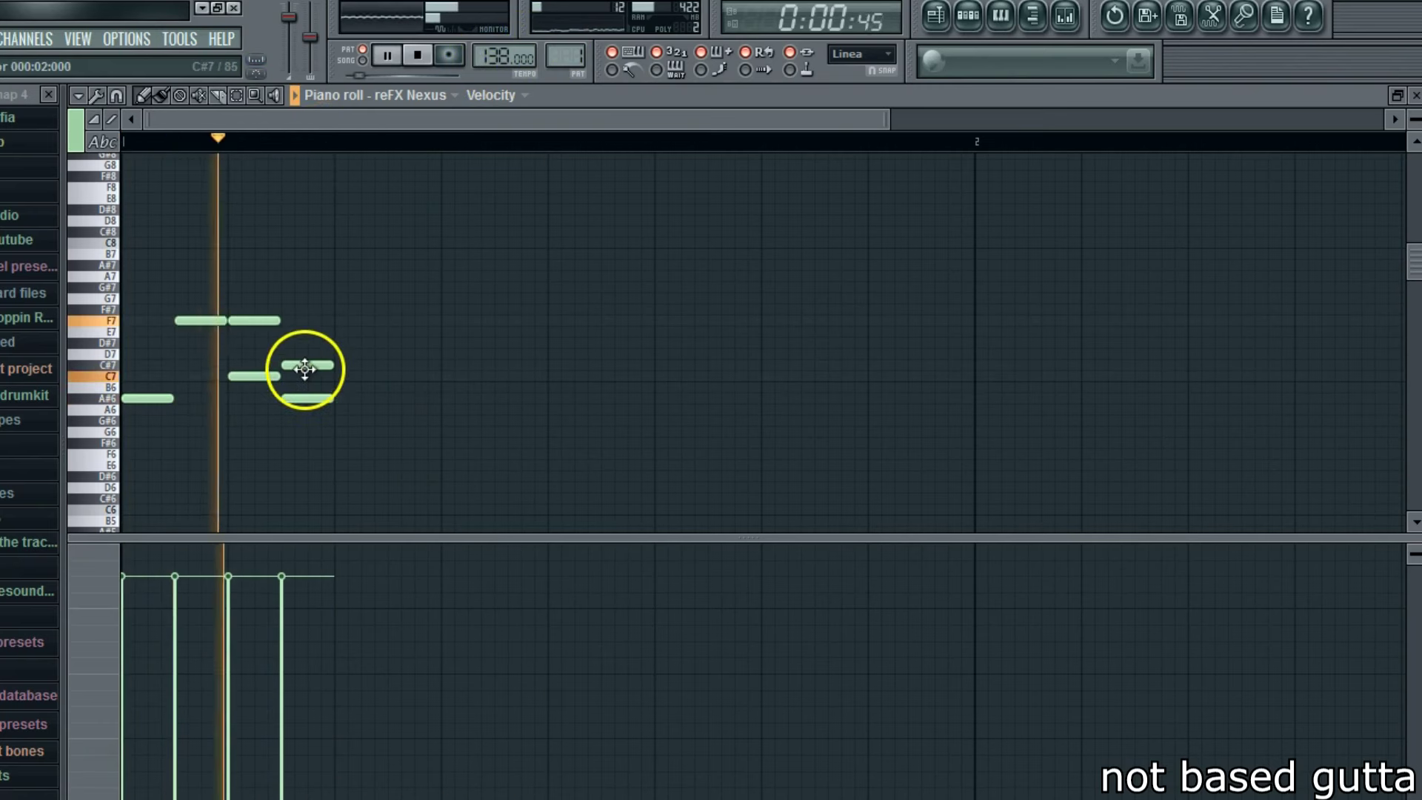
- Duplicate the melody until four copies fill the first bar
{"action": "left_click", "coordinate": [78, 95]}
{"action": "mouse_move", "coordinate": [100, 138]}
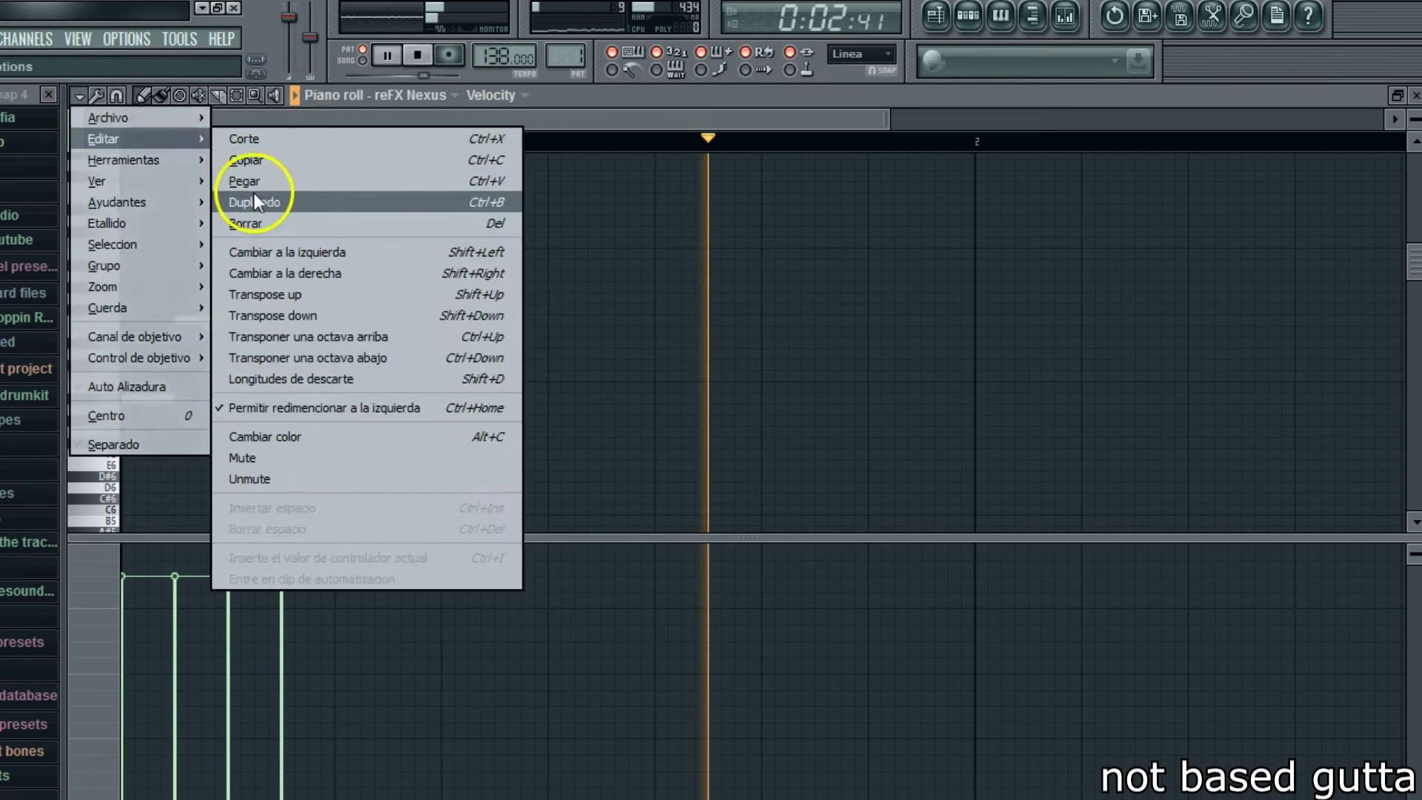
{"action": "left_click", "coordinate": [253, 191]}
{"action": "left_click", "coordinate": [76, 95]}
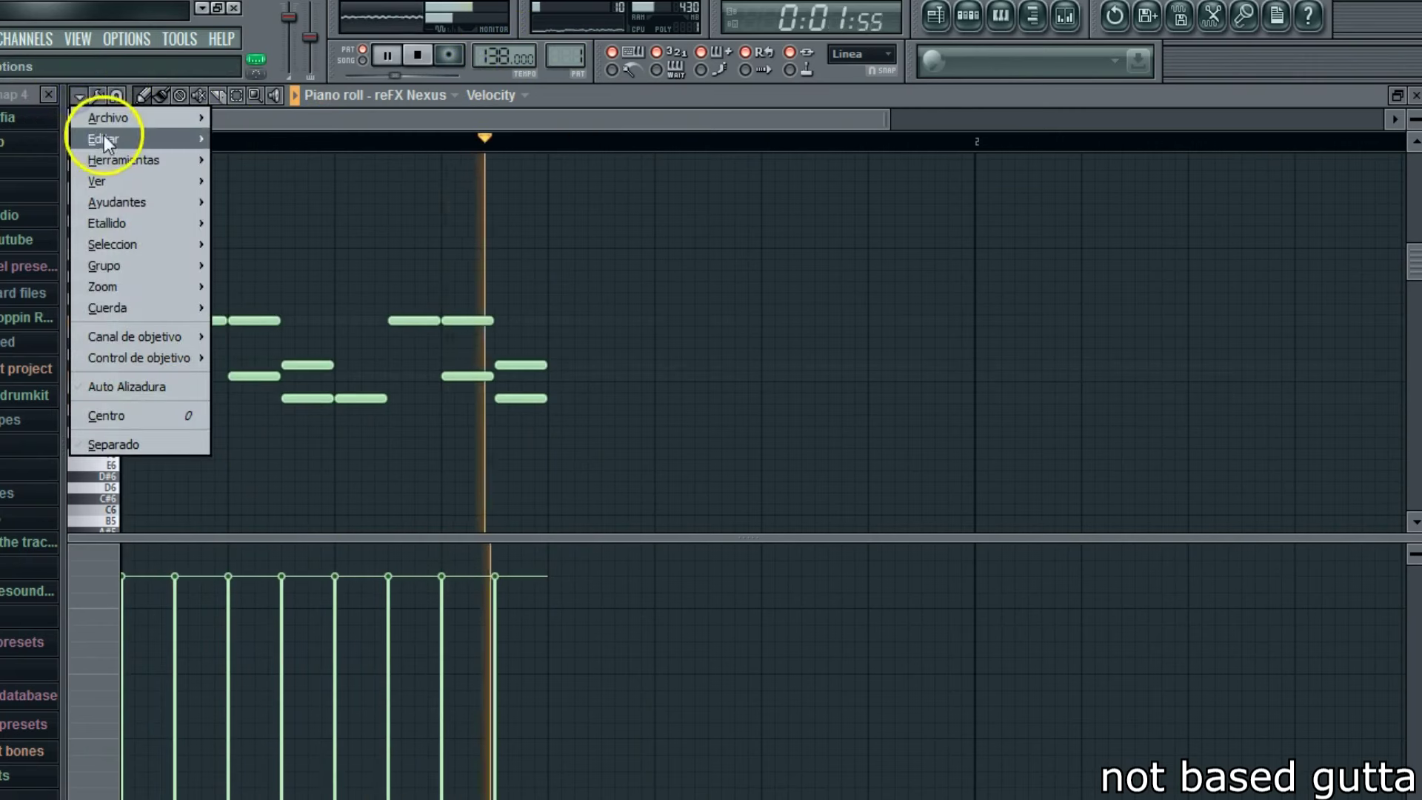
{"action": "left_click", "coordinate": [280, 194]}
{"action": "left_click_drag", "start_coordinate": [109, 221], "coordinate": [112, 528]}
- Transpose all the notes down three semitones so the melody starts on G6, and close the piano roll
{"action": "left_click", "coordinate": [161, 96]}
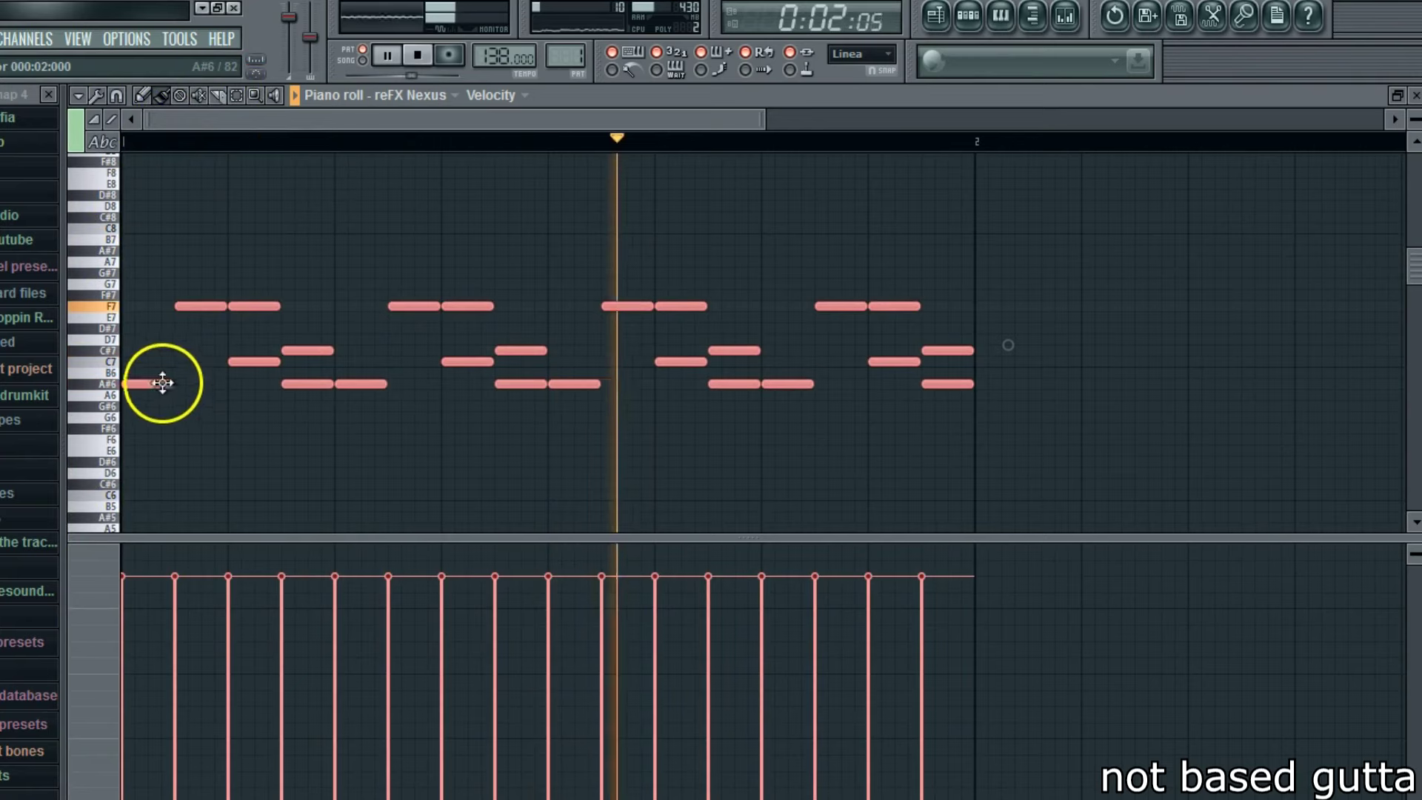
{"action": "left_click_drag", "start_coordinate": [210, 308], "coordinate": [204, 347]}
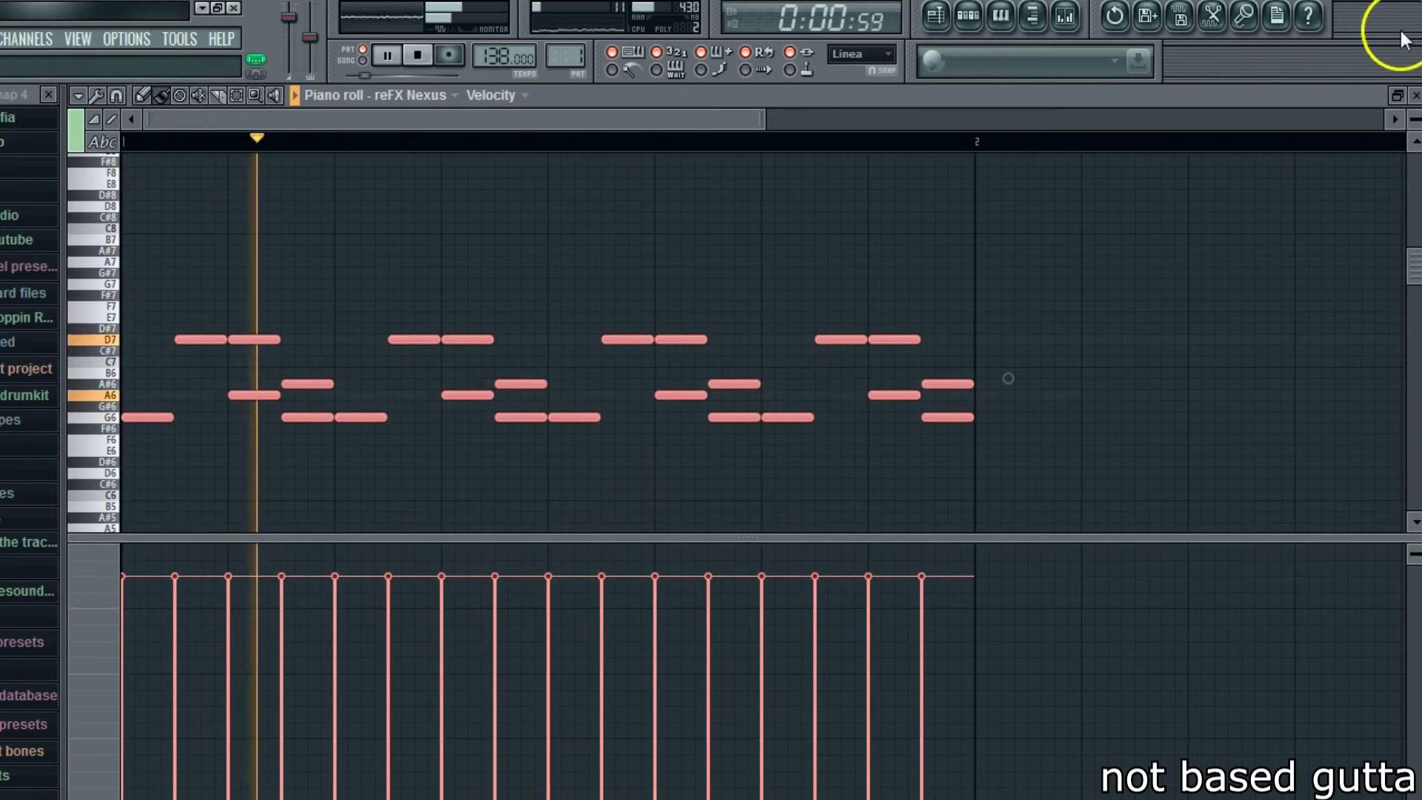
{"action": "left_click", "coordinate": [1414, 95]}
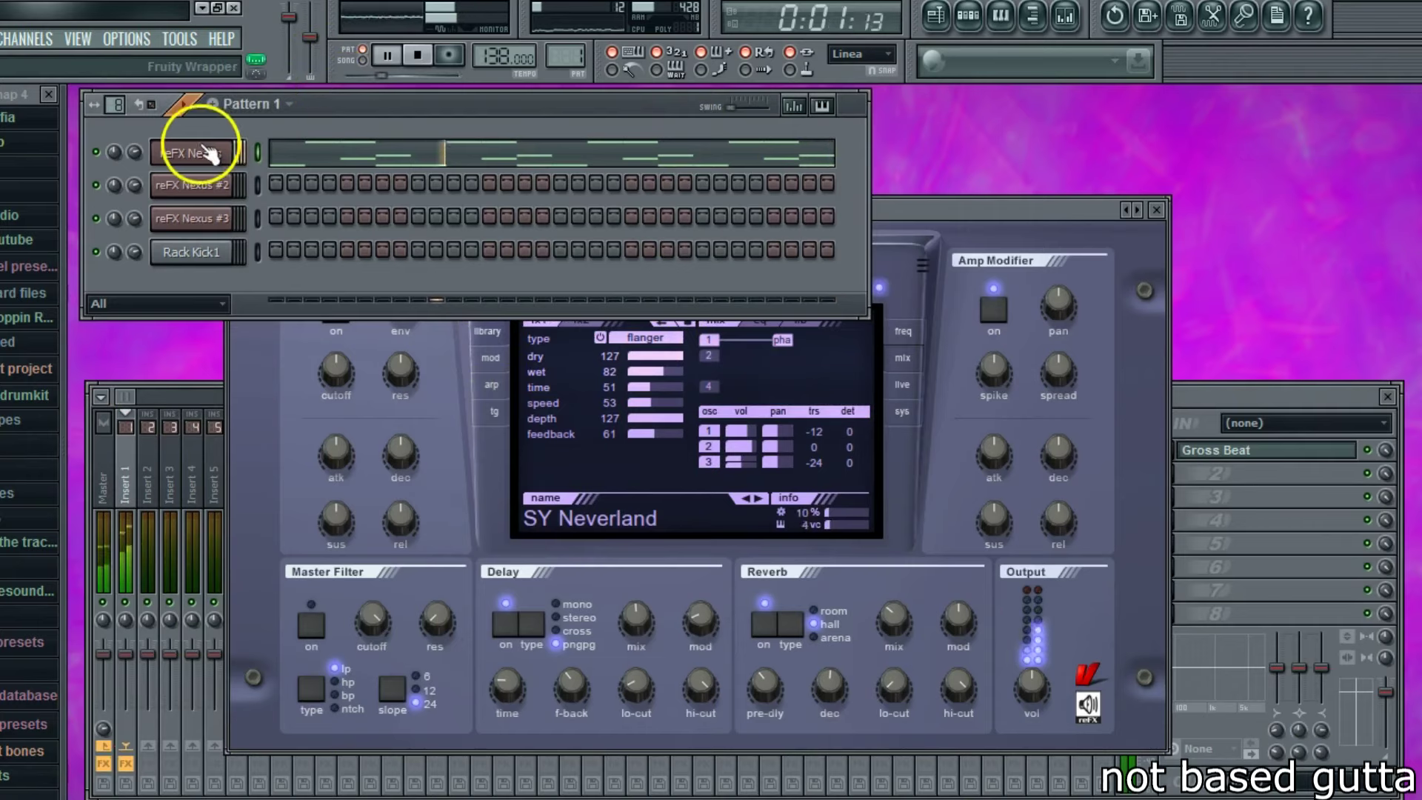
- Open the reFX Nexus #2 instrument and browse its library to the XP Bigtone Signature category
{"action": "left_click", "coordinate": [188, 185]}
{"action": "left_click_drag", "start_coordinate": [598, 404], "coordinate": [661, 207]}
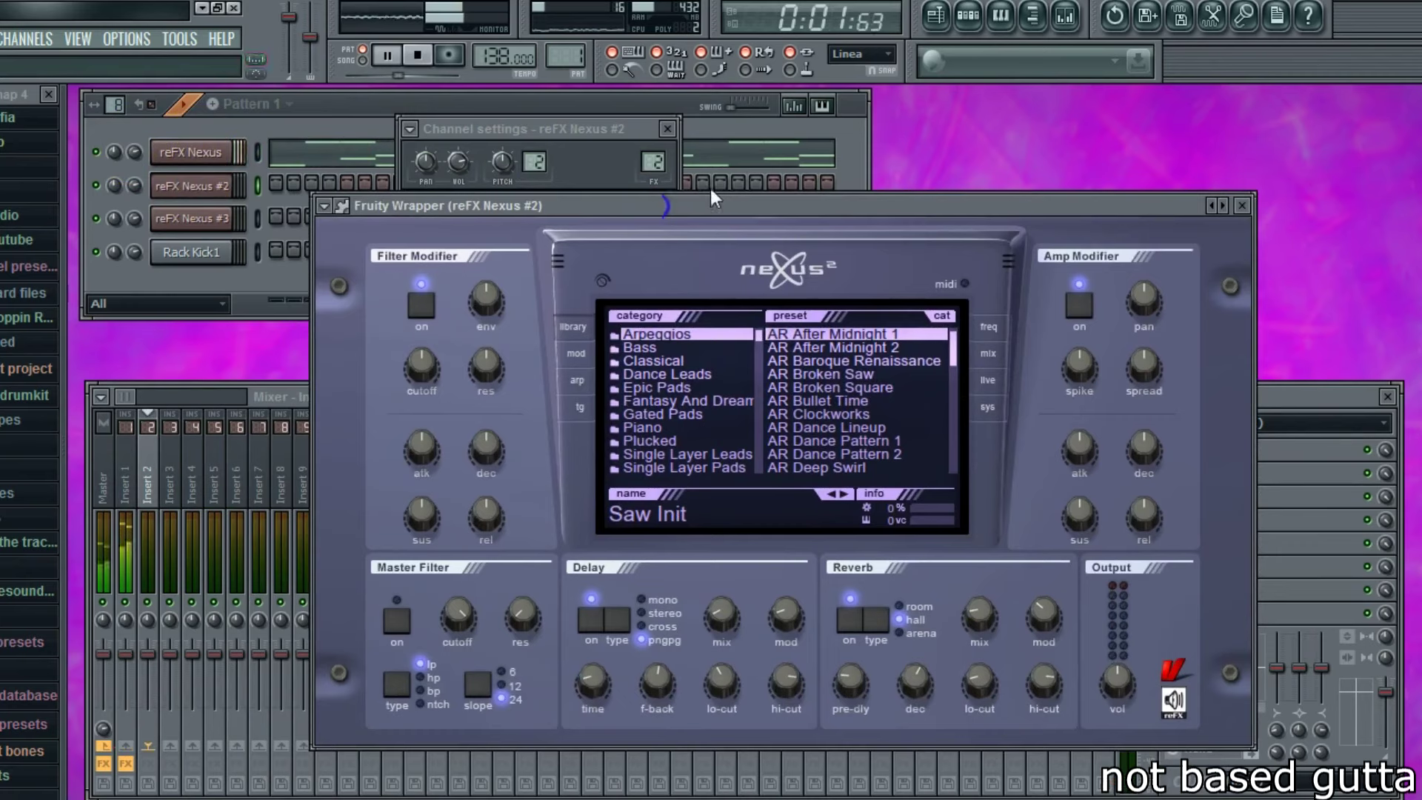
{"action": "left_click_drag", "start_coordinate": [763, 344], "coordinate": [758, 366]}
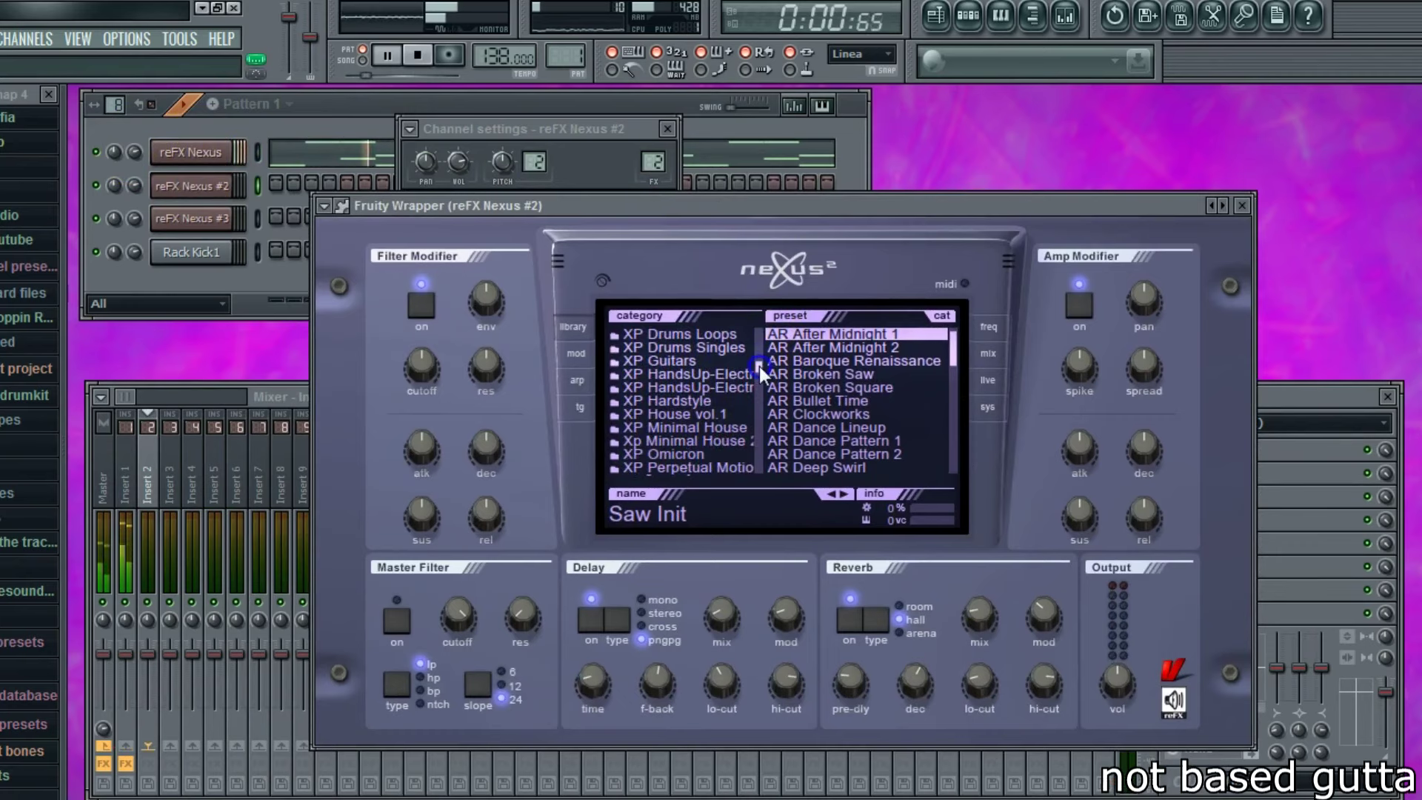
{"action": "left_click", "coordinate": [727, 409]}
{"action": "left_click", "coordinate": [726, 401]}
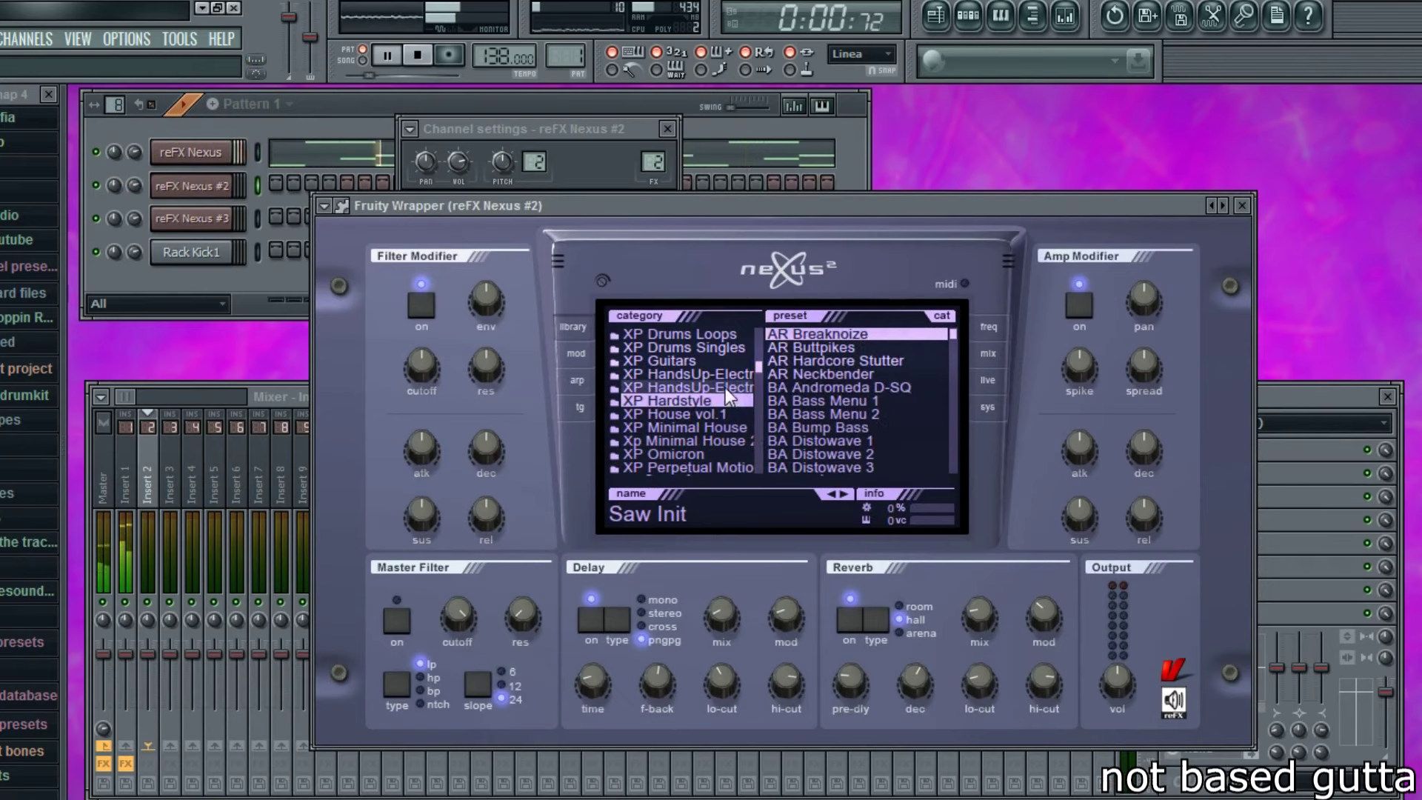
{"action": "scroll", "coordinate": [723, 361], "scroll_direction": "up", "scroll_amount": 3}
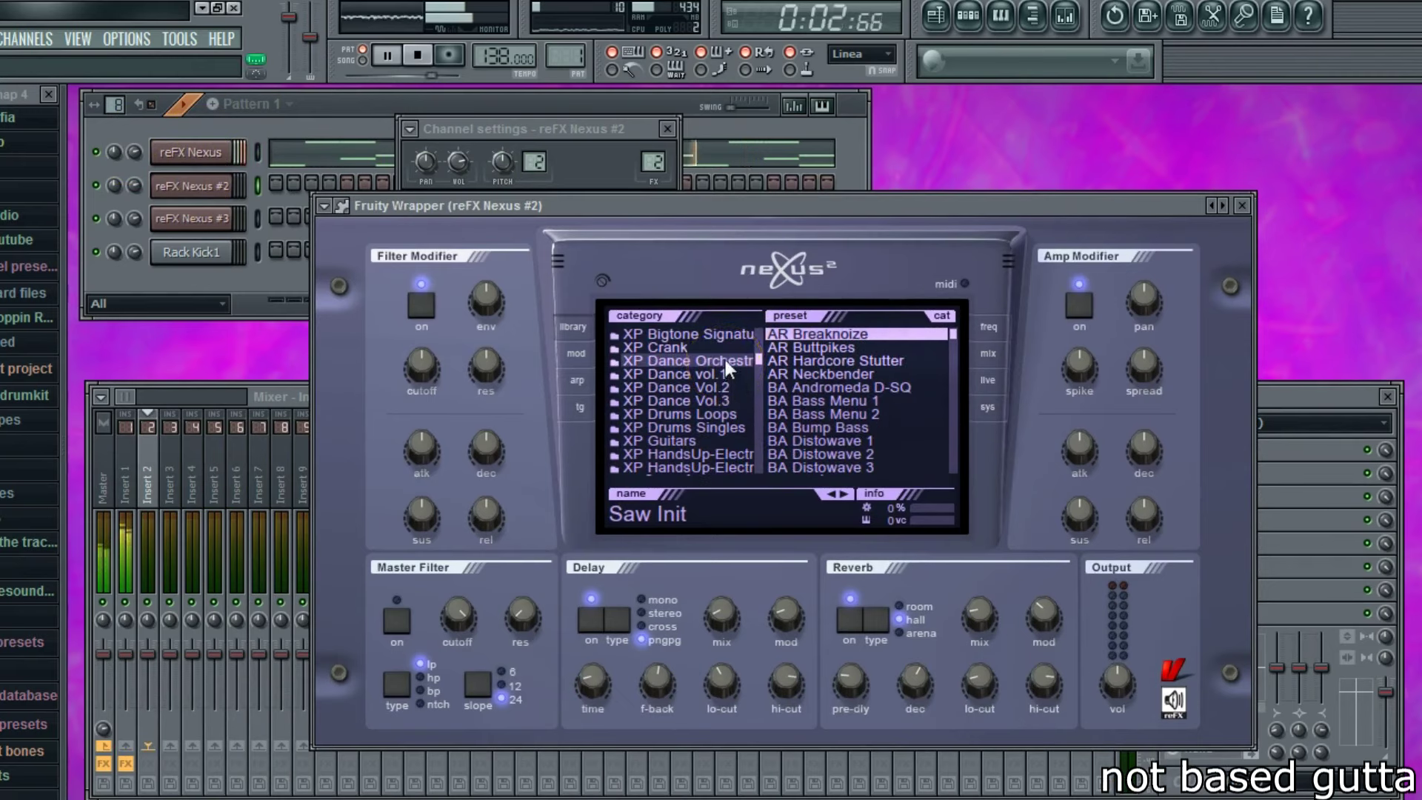
{"action": "left_click", "coordinate": [720, 336]}
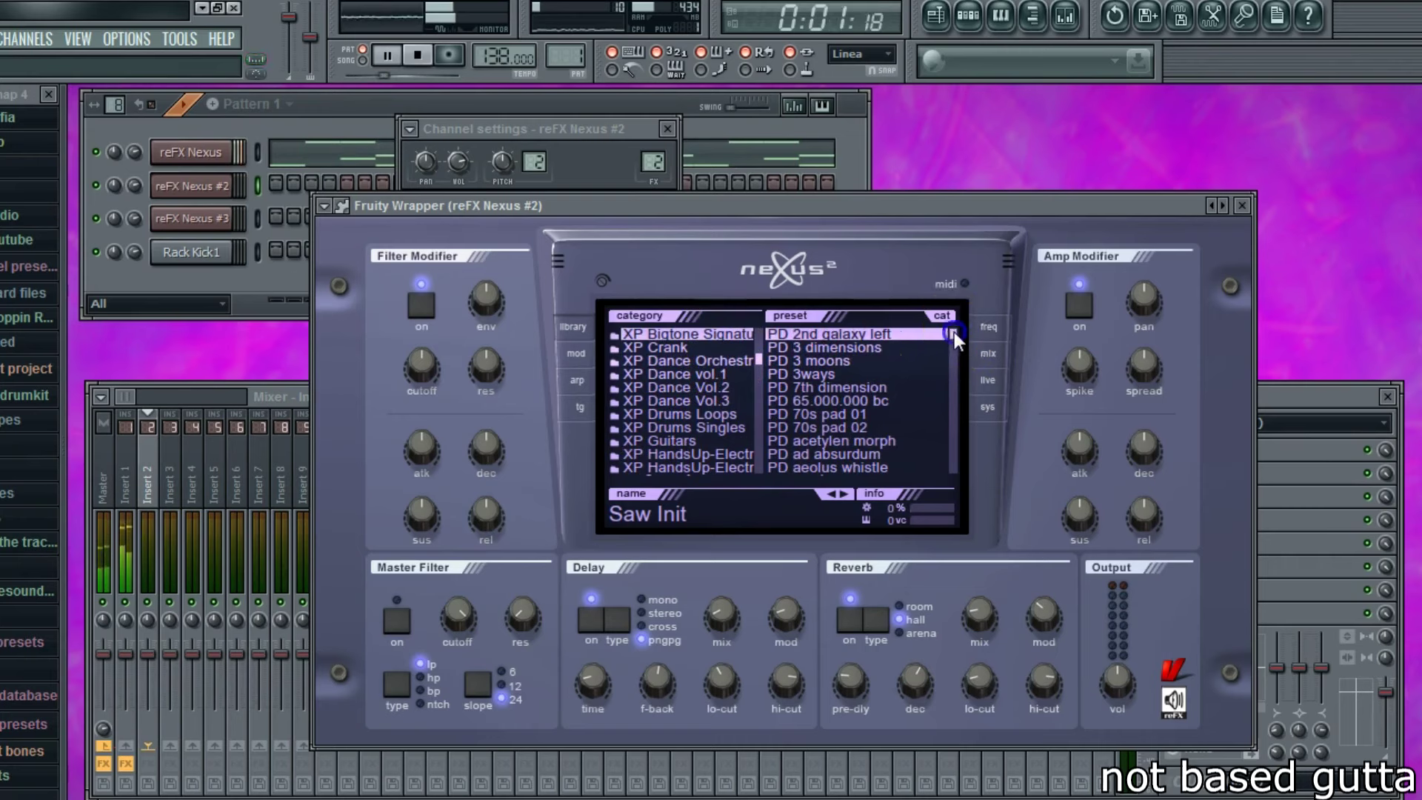
- Stop playback and audition the pad presets from PD beauty creeps onward, settling on PD belley movement
{"action": "left_click_drag", "start_coordinate": [953, 334], "coordinate": [953, 348]}
{"action": "key", "text": "space"}
{"action": "left_click", "coordinate": [898, 387]}
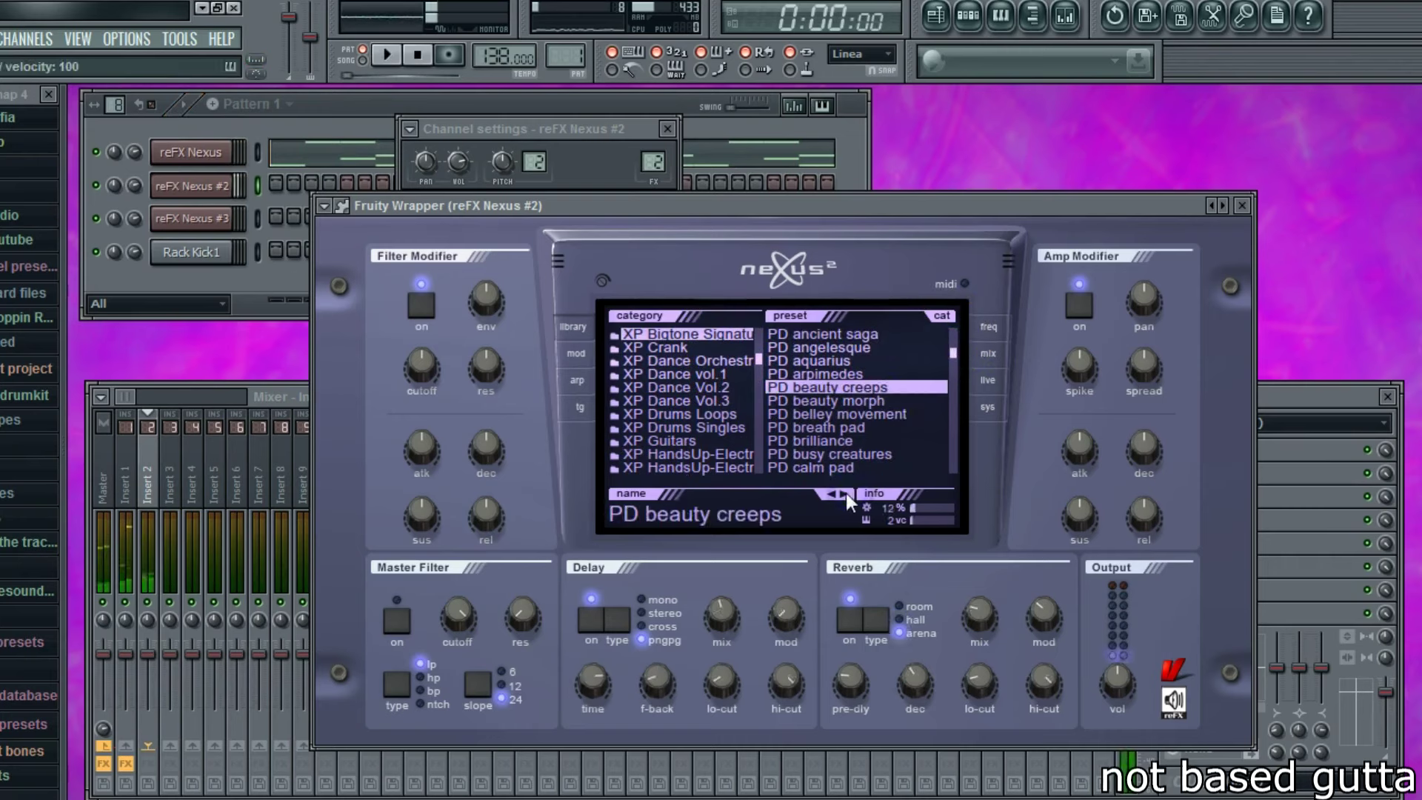
{"action": "left_click", "coordinate": [845, 494]}
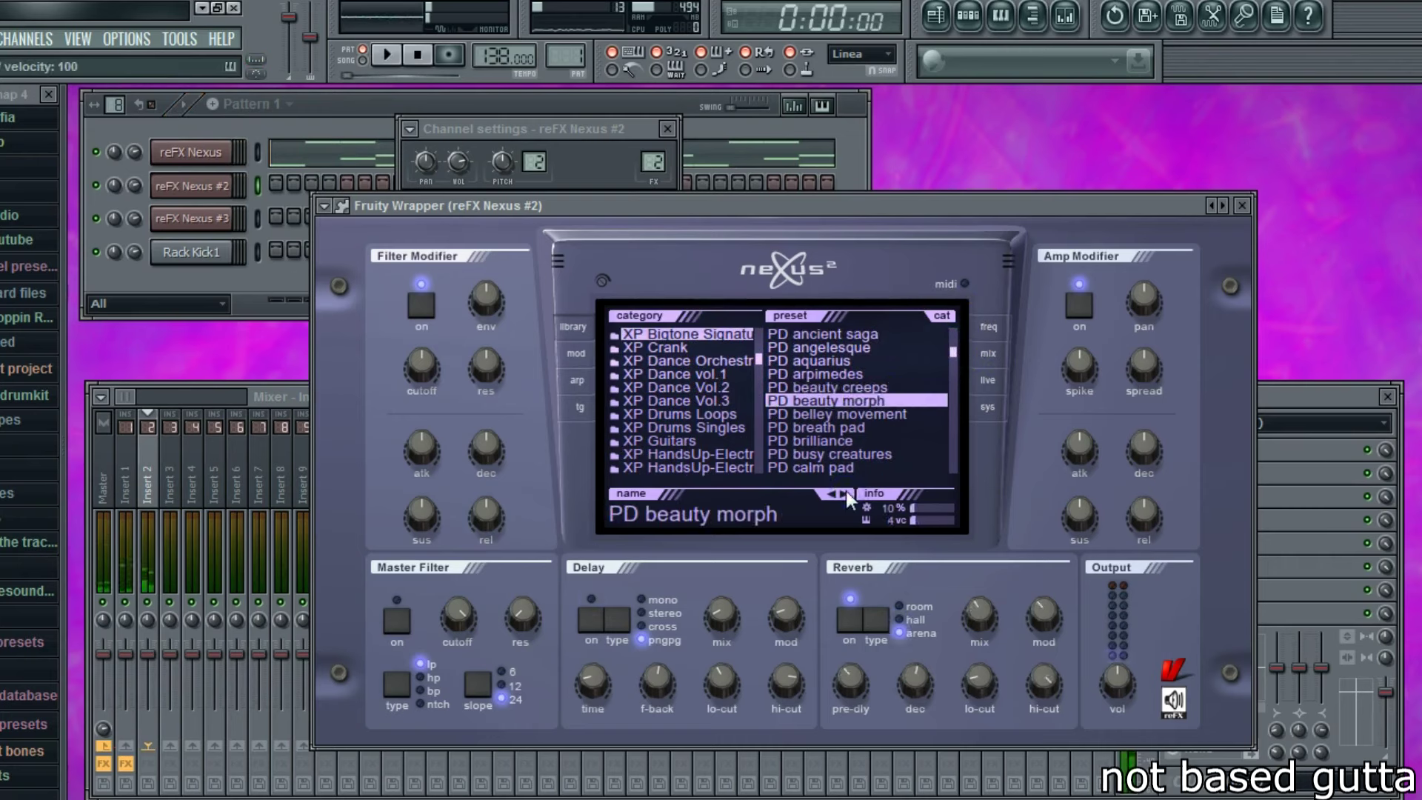
{"action": "left_click", "coordinate": [845, 493]}
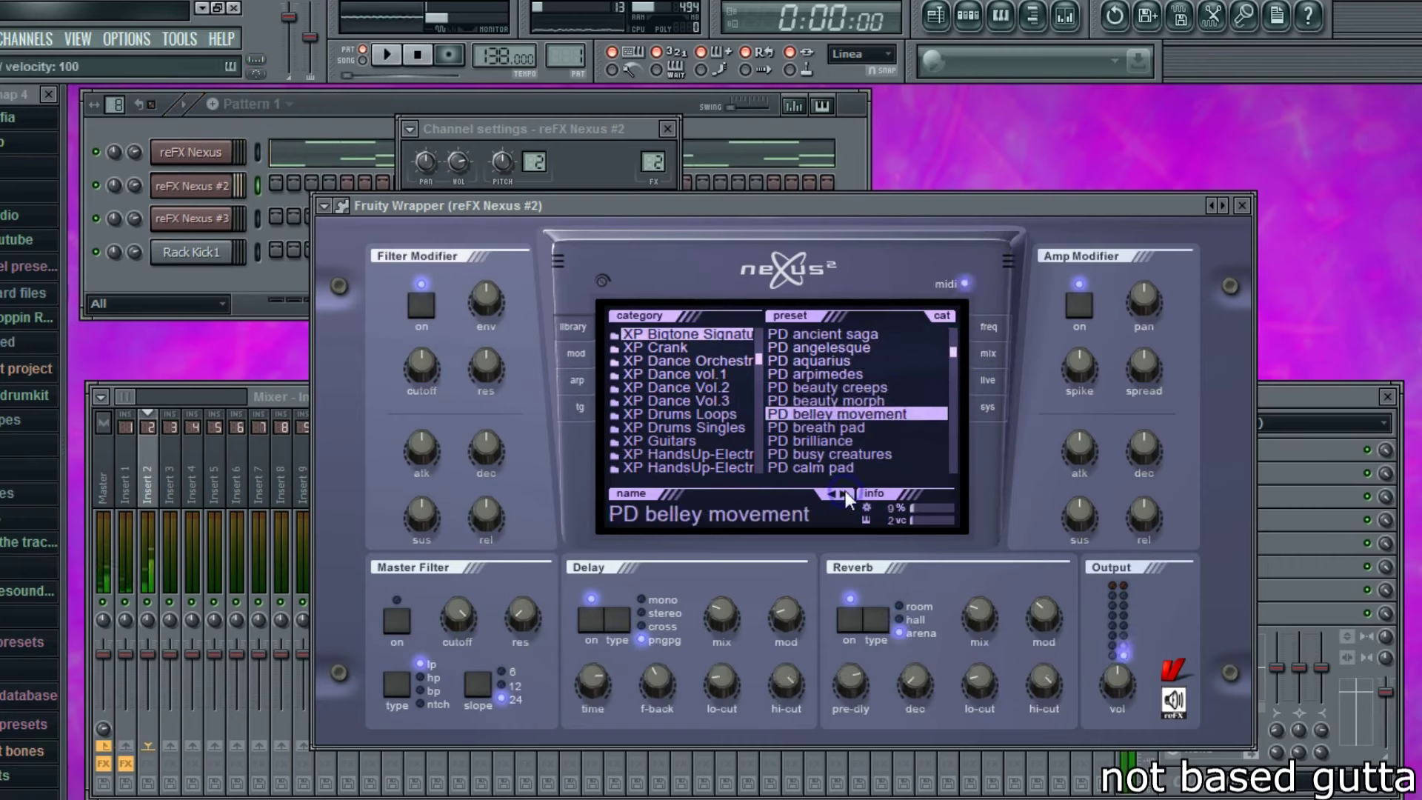
- Open the reFX Nexus #2 piano roll and place short melody notes on G6, A#6 and D7 while checking playback
{"action": "left_click", "coordinate": [140, 154]}
{"action": "right_click", "coordinate": [236, 184]}
{"action": "left_click", "coordinate": [280, 187]}
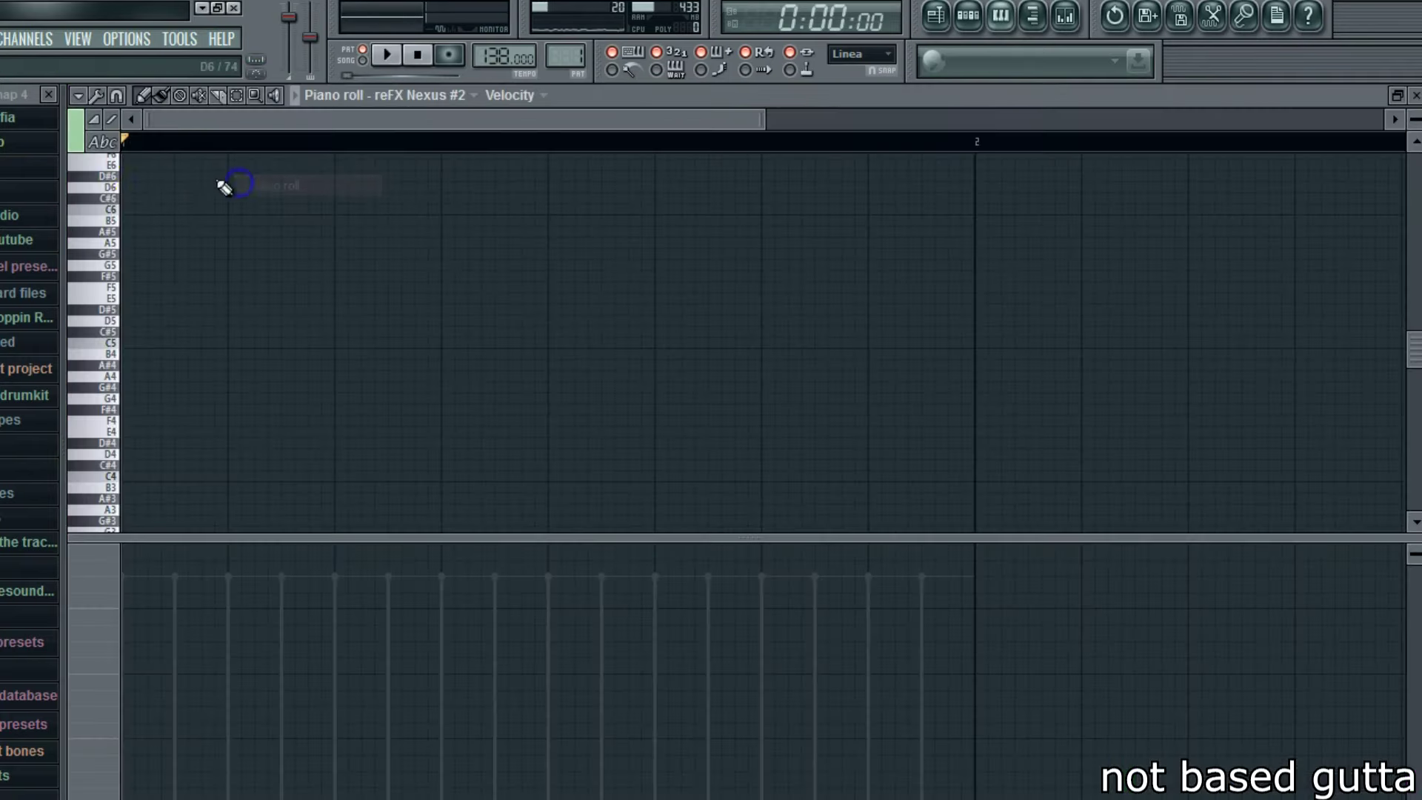
{"action": "key", "text": "space"}
{"action": "left_click", "coordinate": [238, 310]}
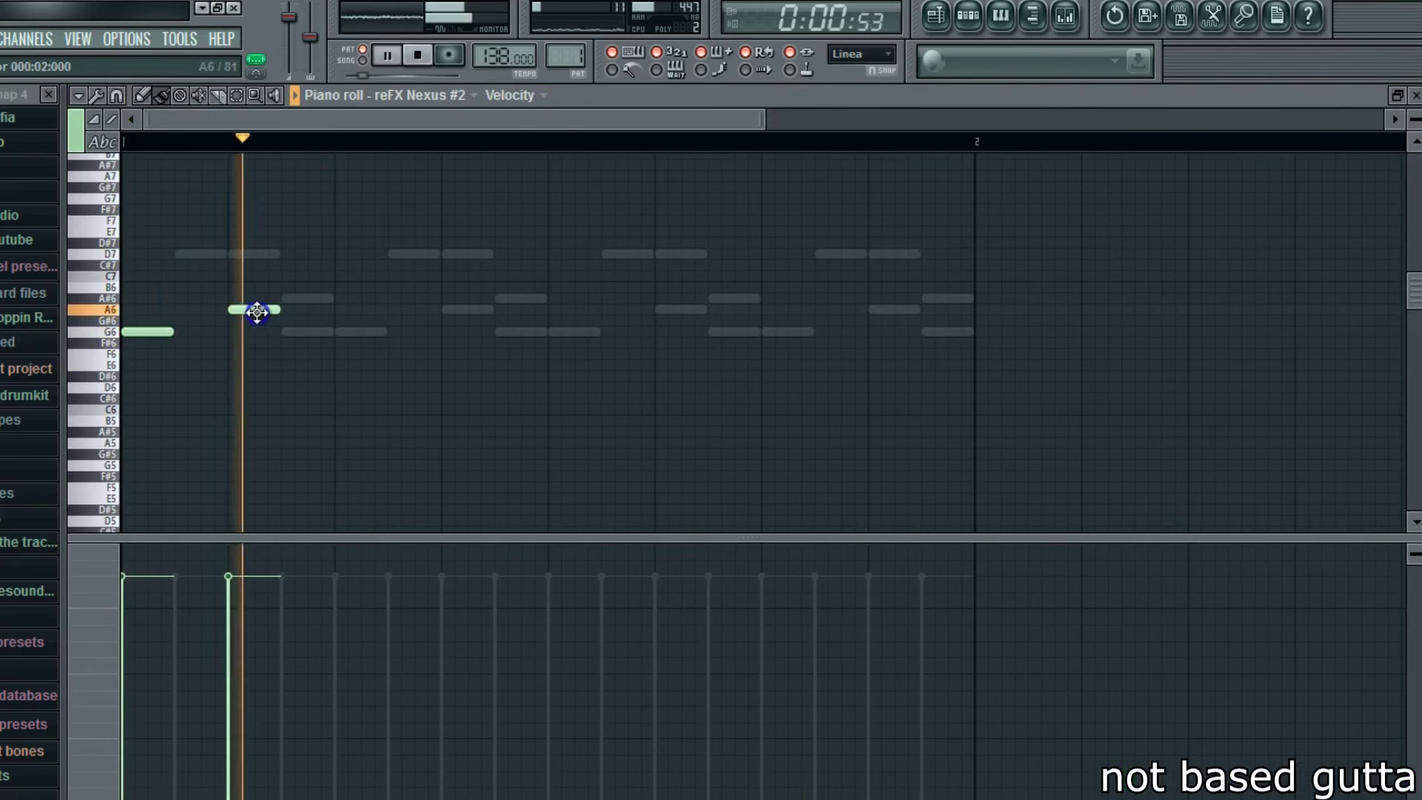
{"action": "key", "text": "space"}
{"action": "left_click", "coordinate": [285, 253]}
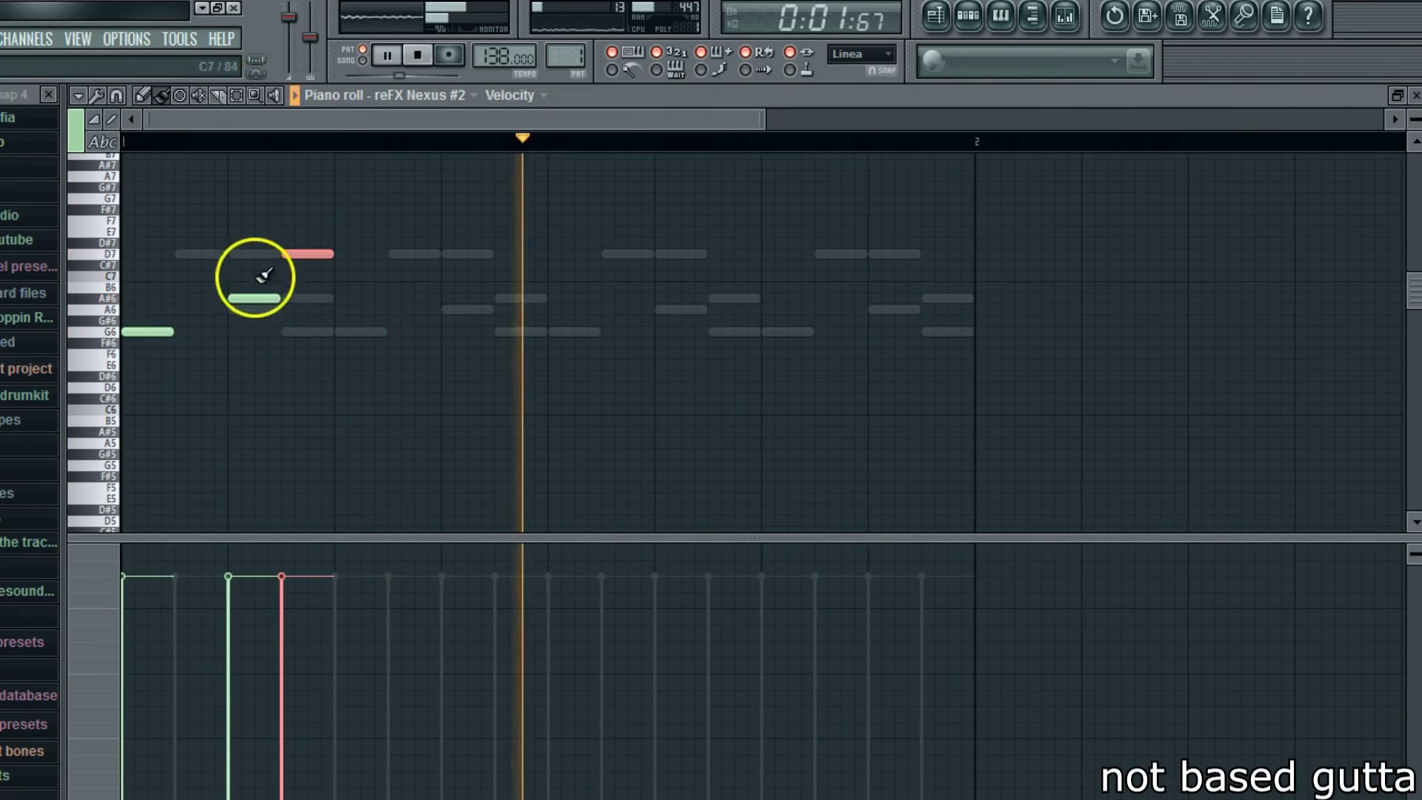
- Move all the notes down an octave and arrange them as a rising G5, A5, A#5, D6 phrase
{"action": "key", "text": "ctrl+a"}
{"action": "left_click_drag", "start_coordinate": [149, 333], "coordinate": [135, 469]}
{"action": "right_click", "coordinate": [168, 410]}
{"action": "left_click_drag", "start_coordinate": [260, 431], "coordinate": [204, 432]}
{"action": "mouse_move", "coordinate": [300, 387]}
{"action": "left_mouse_down"}
{"action": "mouse_move", "coordinate": [238, 387]}
{"action": "mouse_move", "coordinate": [245, 443]}
{"action": "mouse_move", "coordinate": [307, 423]}
{"action": "mouse_move", "coordinate": [309, 387]}
{"action": "left_mouse_up"}
- Listen to the phrase and move its first note to A#5 and its third note to G5
{"action": "key", "text": "space"}
{"action": "key", "text": "space"}
{"action": "right_click", "coordinate": [311, 420]}
{"action": "key", "text": "space"}
{"action": "key", "text": "space"}
{"action": "key", "text": "space"}
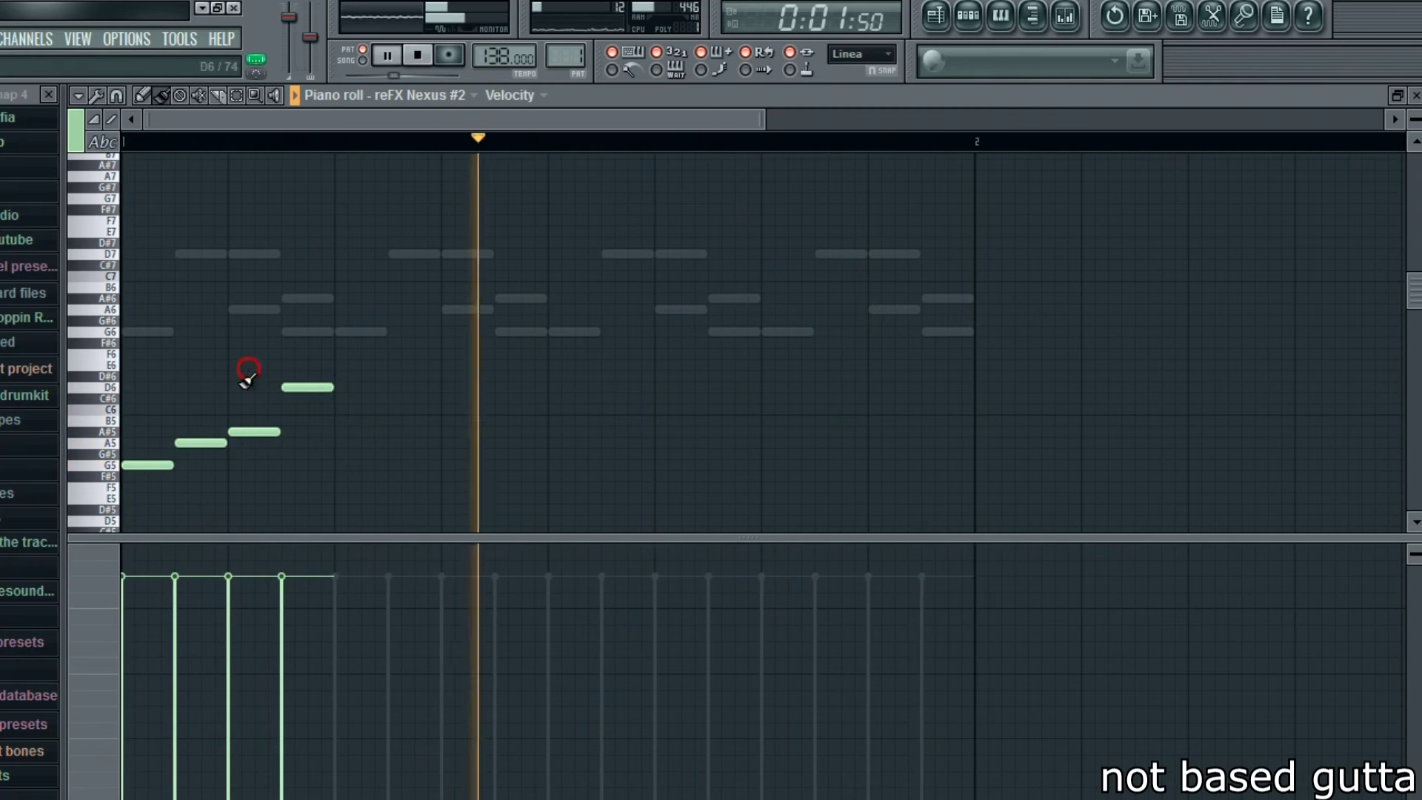
{"action": "left_click_drag", "start_coordinate": [158, 470], "coordinate": [153, 428]}
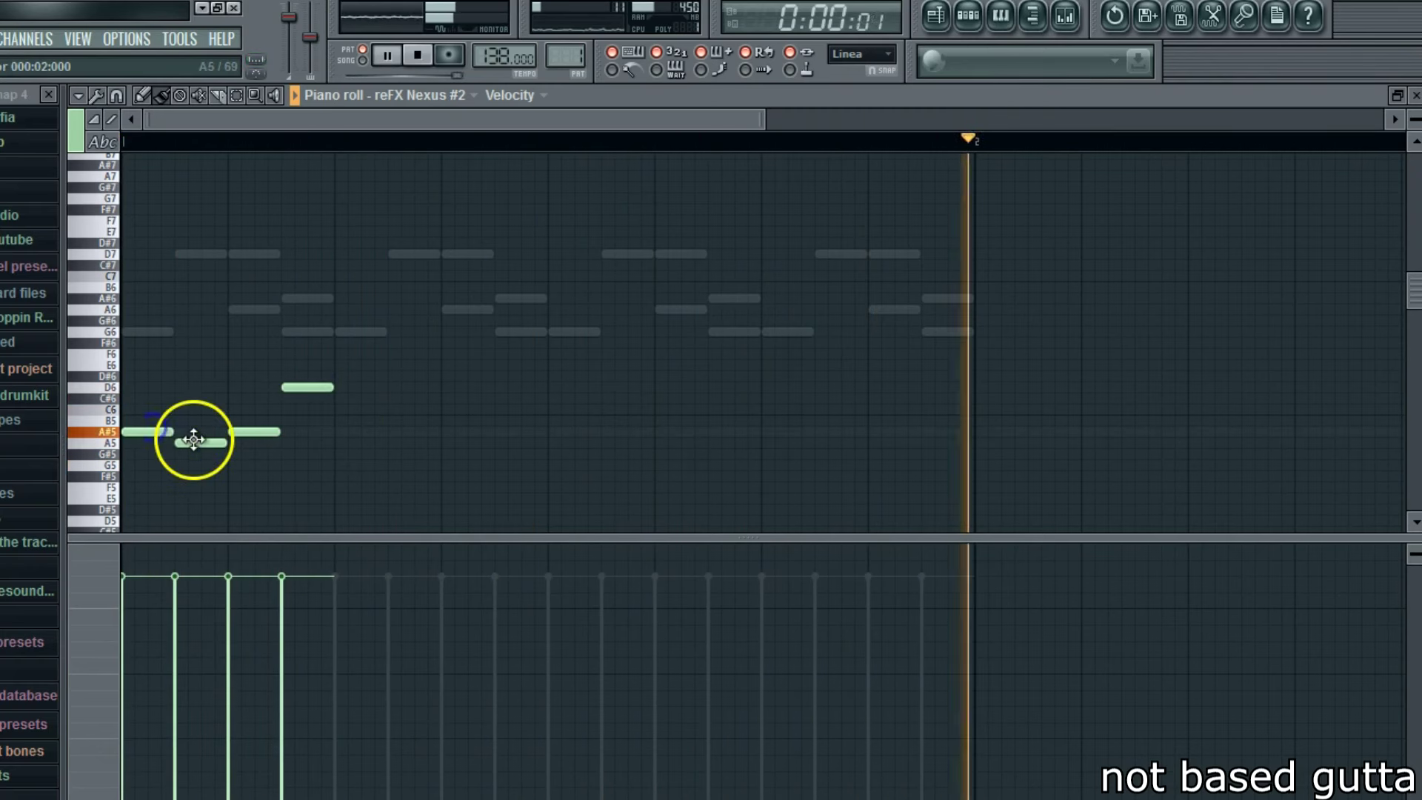
{"action": "left_click_drag", "start_coordinate": [255, 433], "coordinate": [256, 462]}
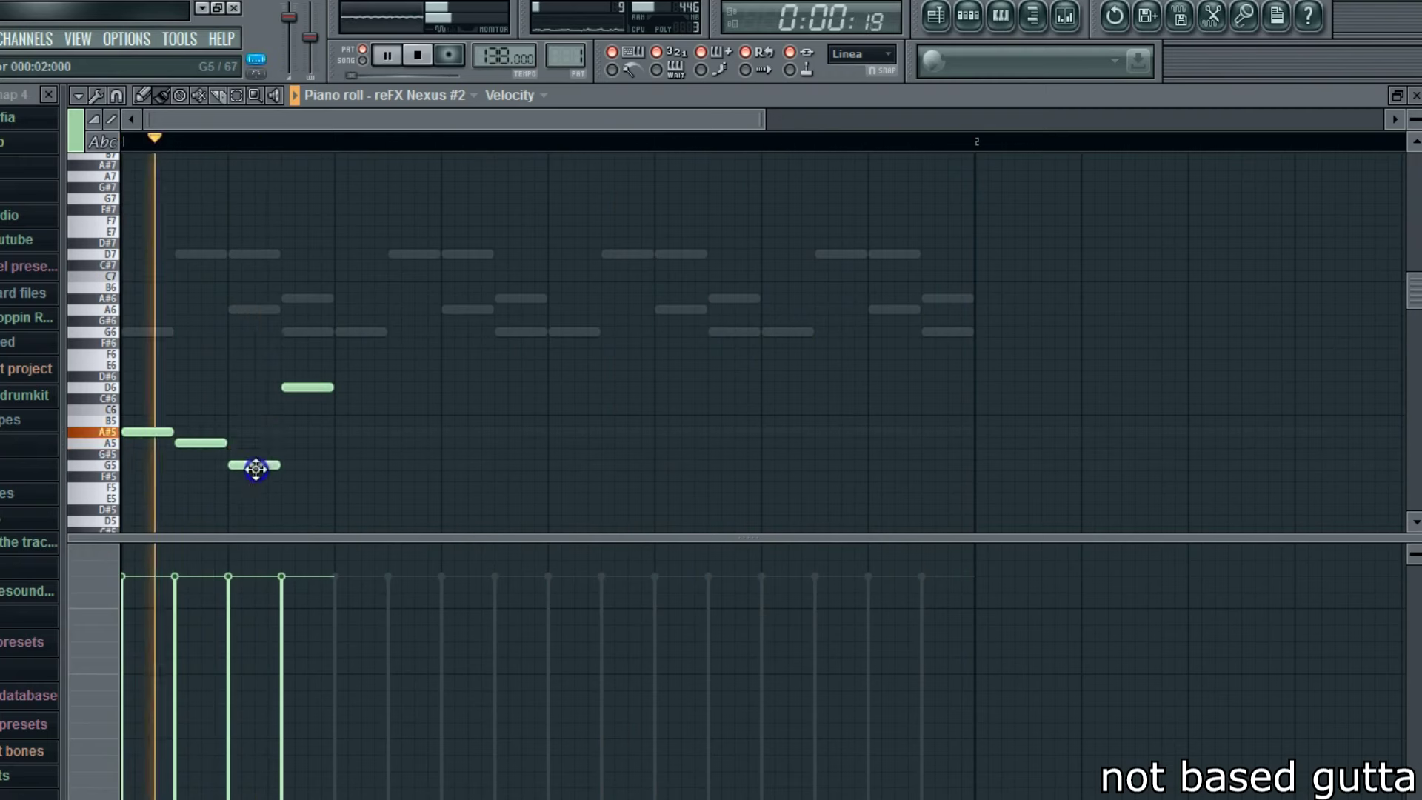
- Select the four notes, try them an octave higher starting on A#6, and return them to A#5
{"action": "left_click", "coordinate": [238, 102]}
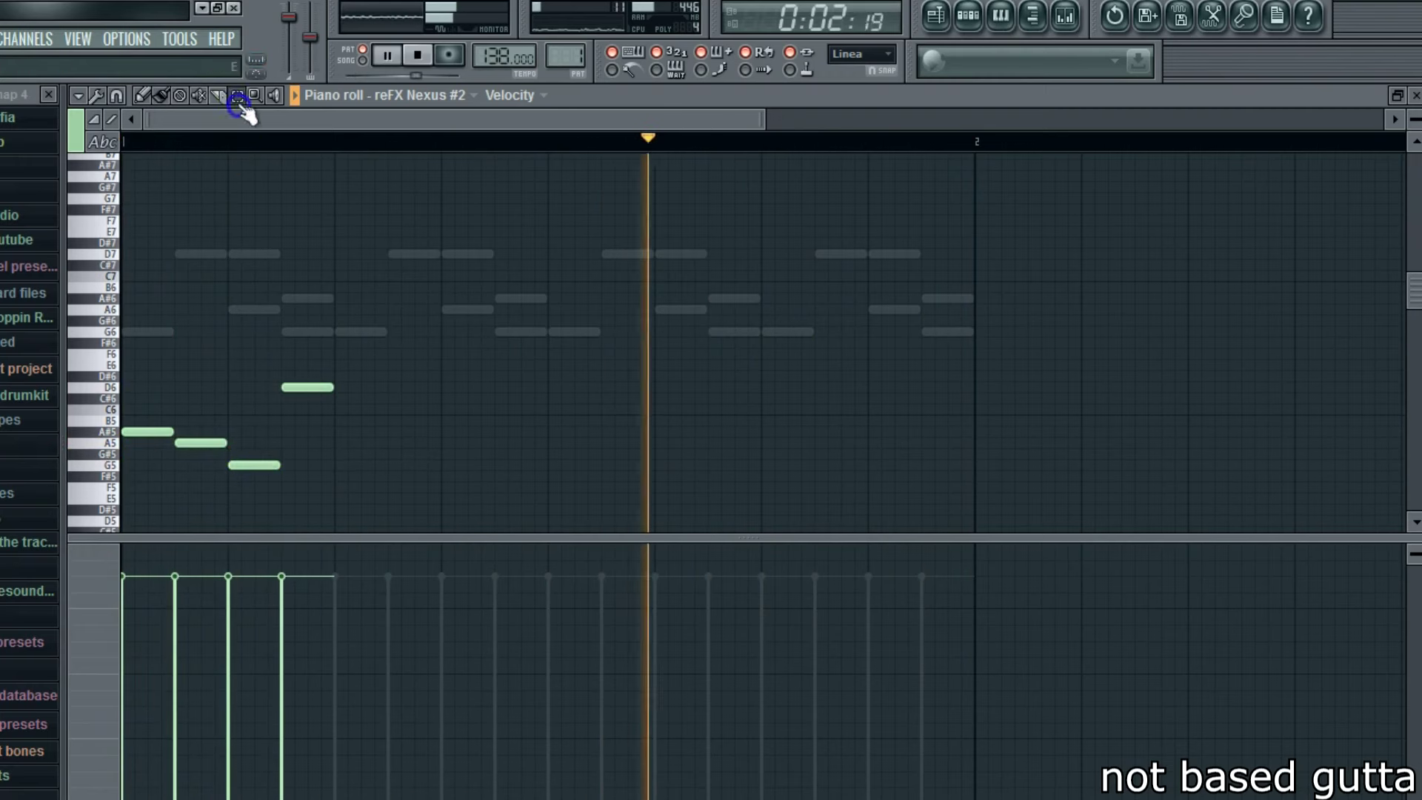
{"action": "left_click_drag", "start_coordinate": [363, 355], "coordinate": [117, 496]}
{"action": "left_click", "coordinate": [162, 100]}
{"action": "left_click_drag", "start_coordinate": [158, 431], "coordinate": [148, 308]}
{"action": "key", "text": "space"}
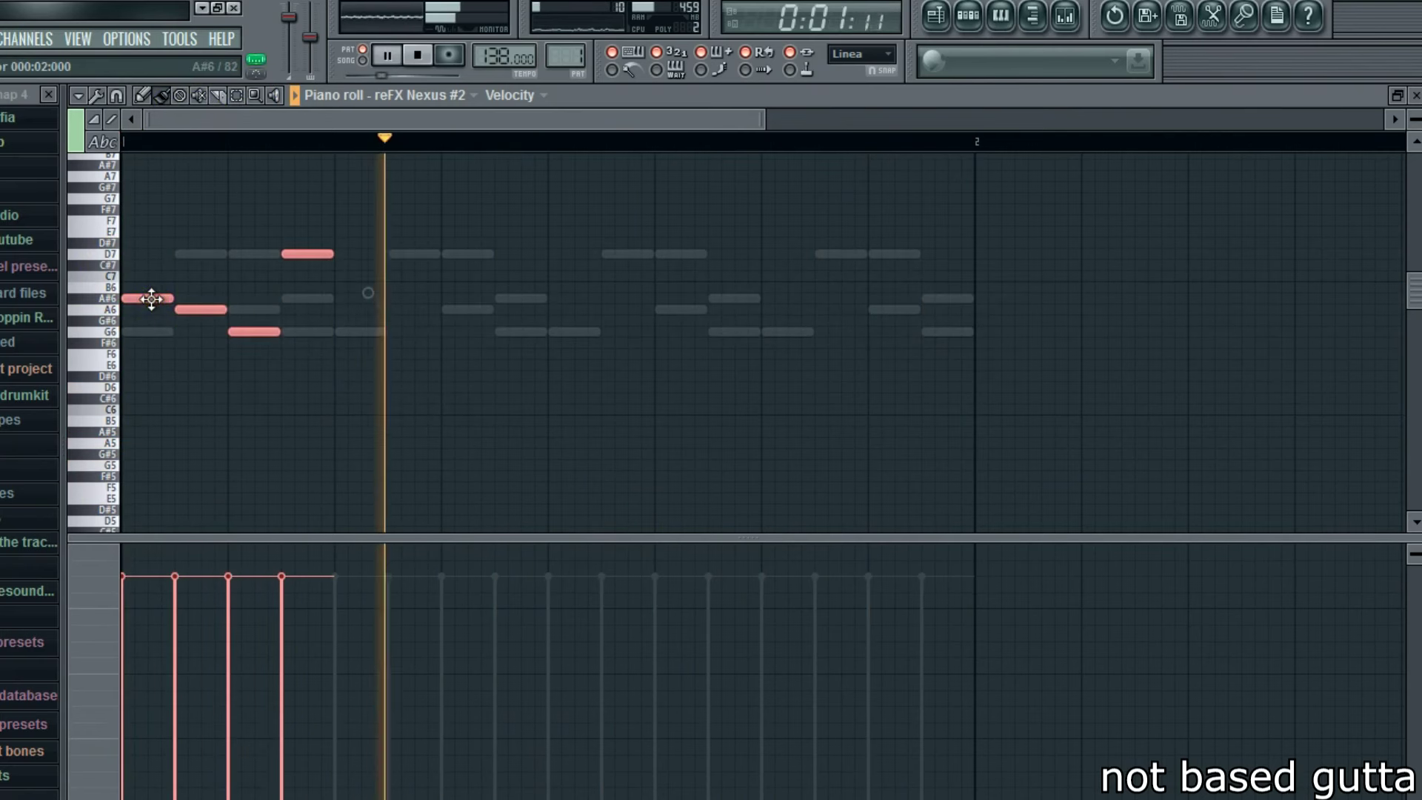
{"action": "left_click_drag", "start_coordinate": [151, 298], "coordinate": [151, 443]}
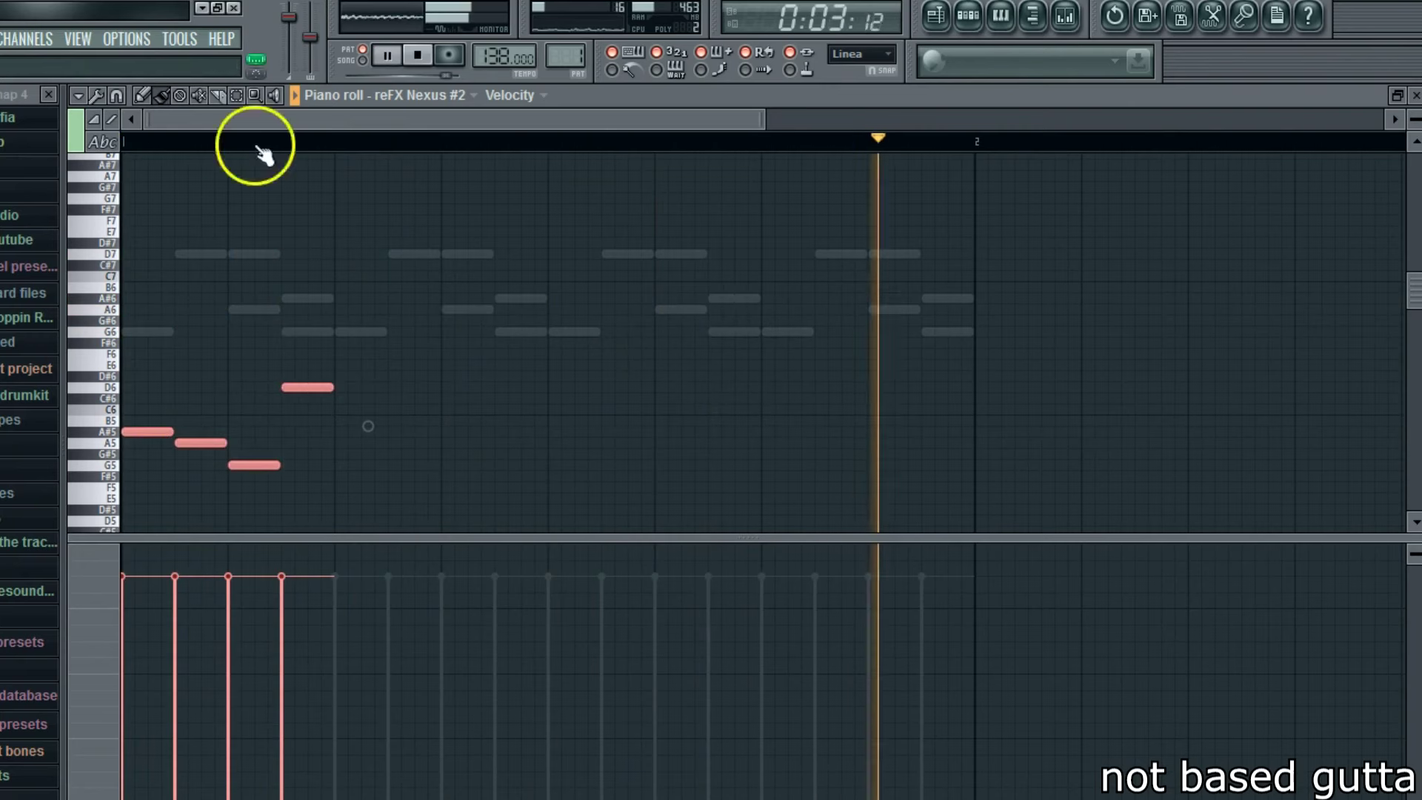
- Duplicate the four-note phrase until four copies fill the first bar, and close the piano roll
{"action": "left_click", "coordinate": [78, 95]}
{"action": "mouse_move", "coordinate": [101, 139]}
{"action": "left_click", "coordinate": [268, 199]}
{"action": "key", "text": "ctrl+d"}
{"action": "left_click", "coordinate": [78, 96]}
{"action": "left_click", "coordinate": [295, 198]}
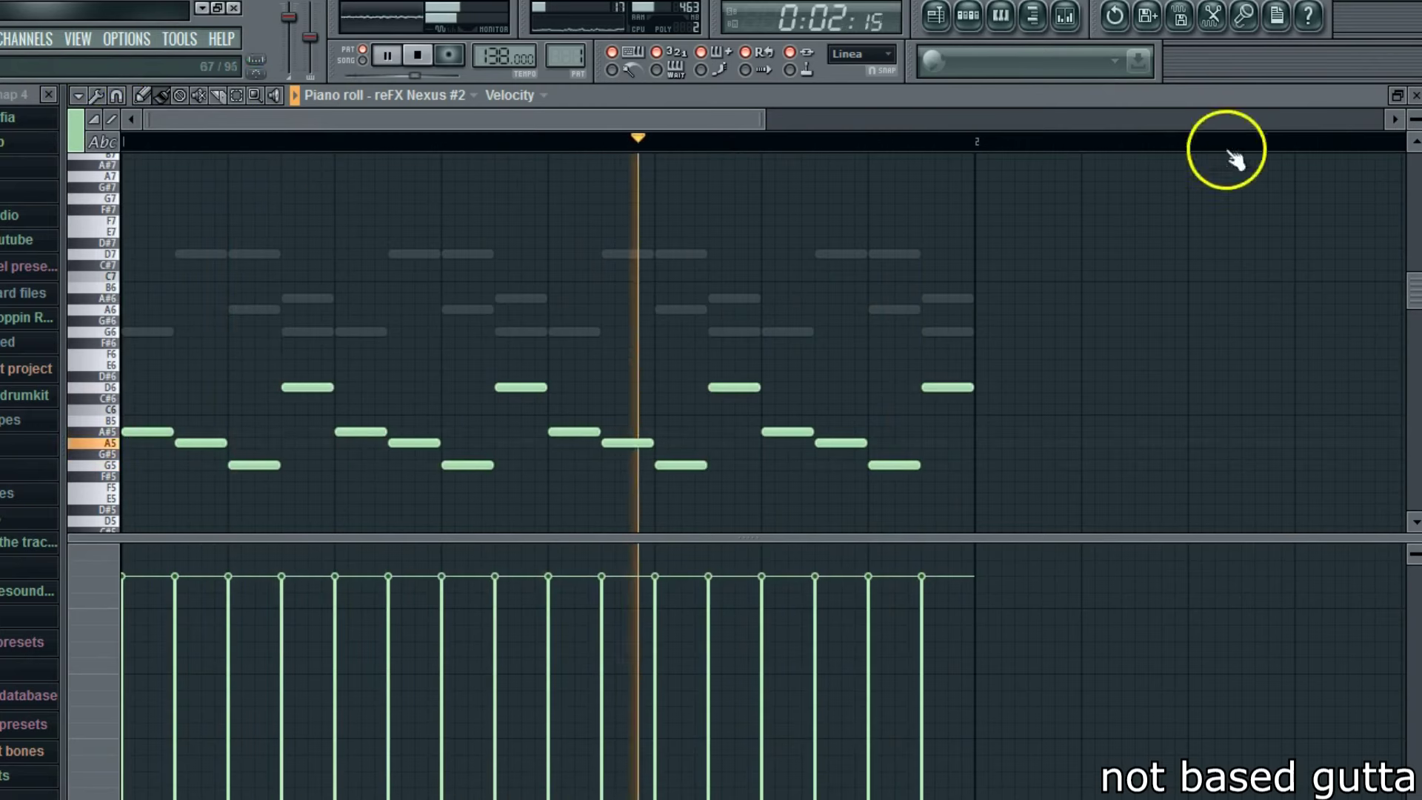
{"action": "left_click", "coordinate": [1414, 96]}
- Open the first reFX Nexus channel's SY Neverland instrument and play the pattern to hear both melodies together
{"action": "left_click", "coordinate": [190, 187]}
{"action": "left_click", "coordinate": [191, 189]}
{"action": "left_click", "coordinate": [165, 157]}
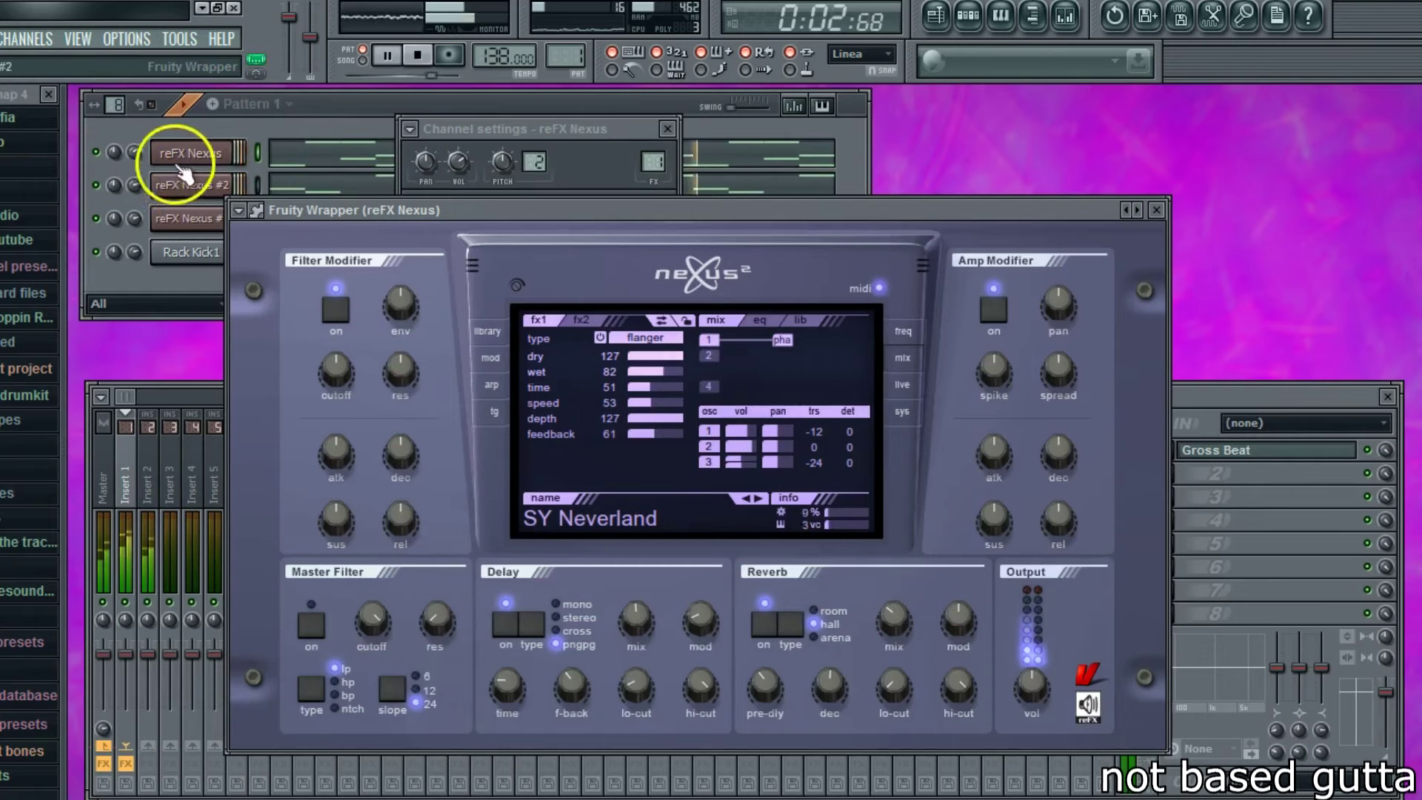
{"action": "left_click", "coordinate": [184, 153]}
{"action": "left_click", "coordinate": [184, 153]}
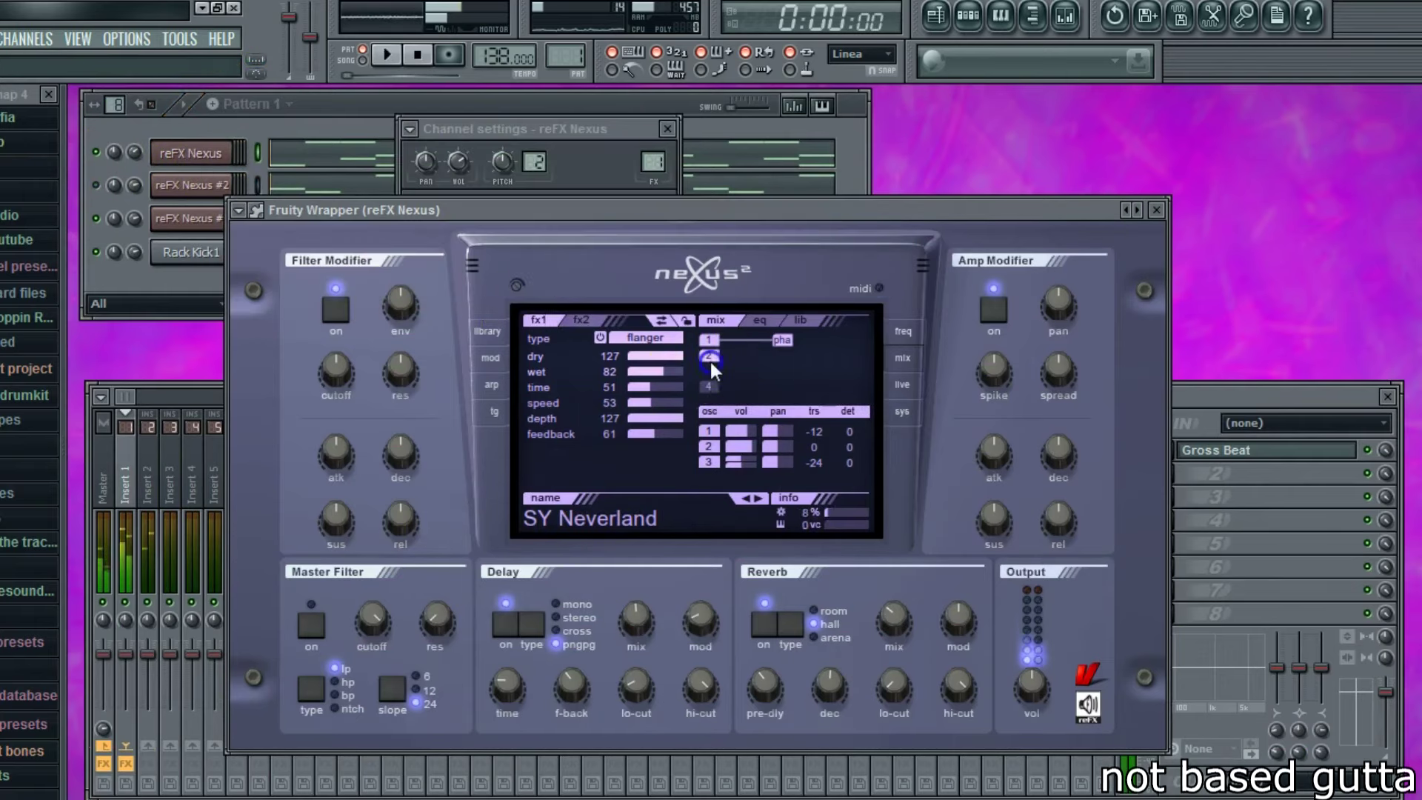
{"action": "key", "text": "space"}
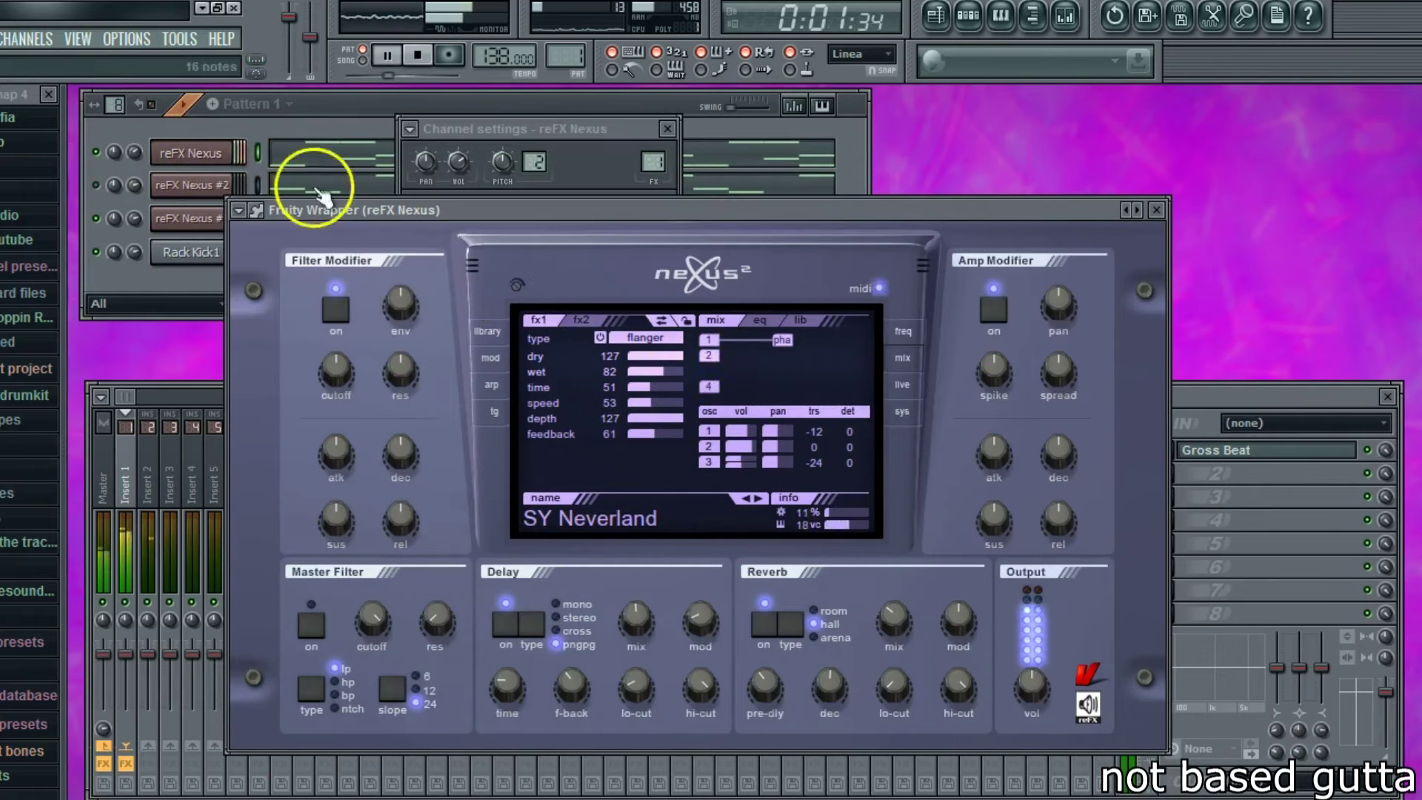
- Transpose all reFX Nexus #2 notes up an octave so the melody starts on A#6, and close the piano roll
{"action": "left_click", "coordinate": [351, 108]}
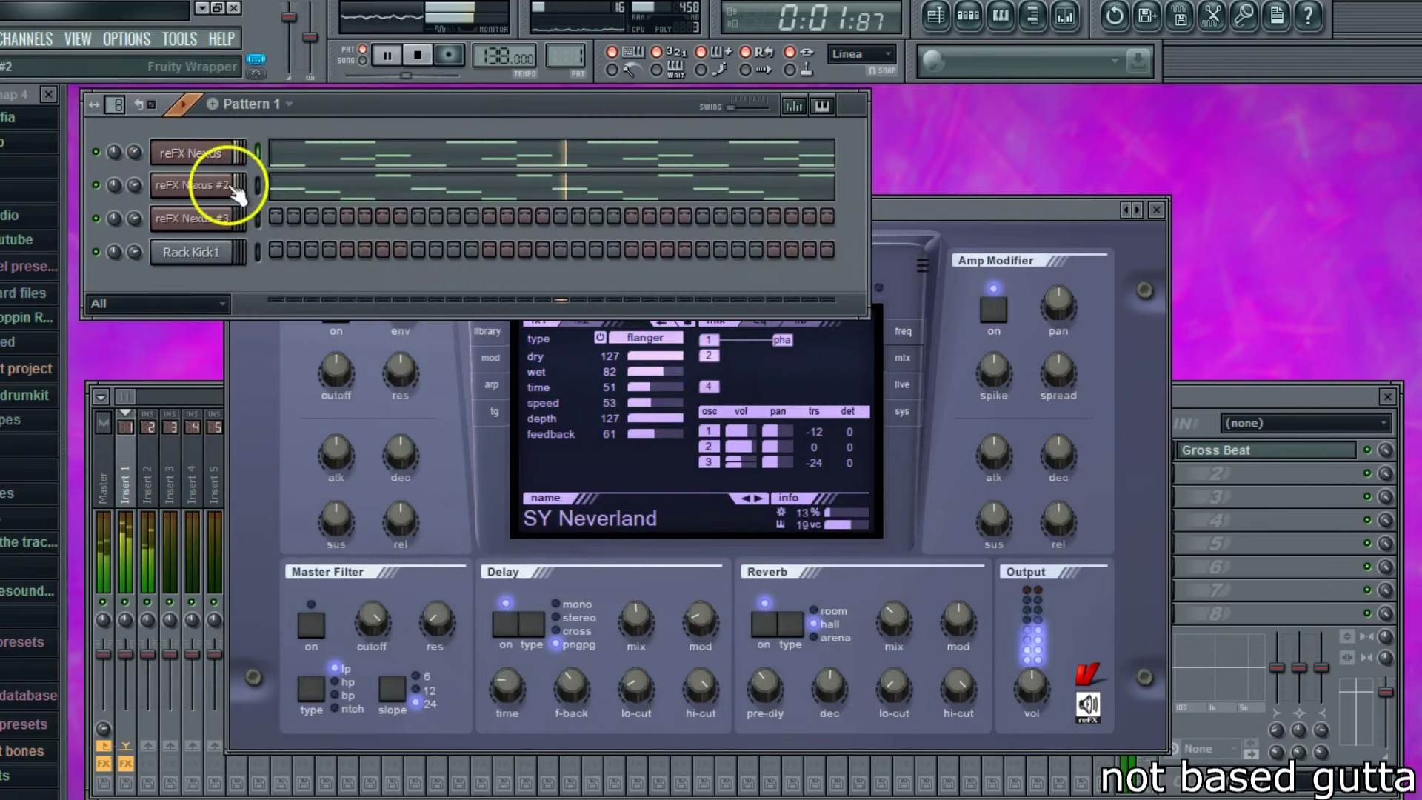
{"action": "left_click", "coordinate": [274, 184]}
{"action": "key", "text": "ctrl+a"}
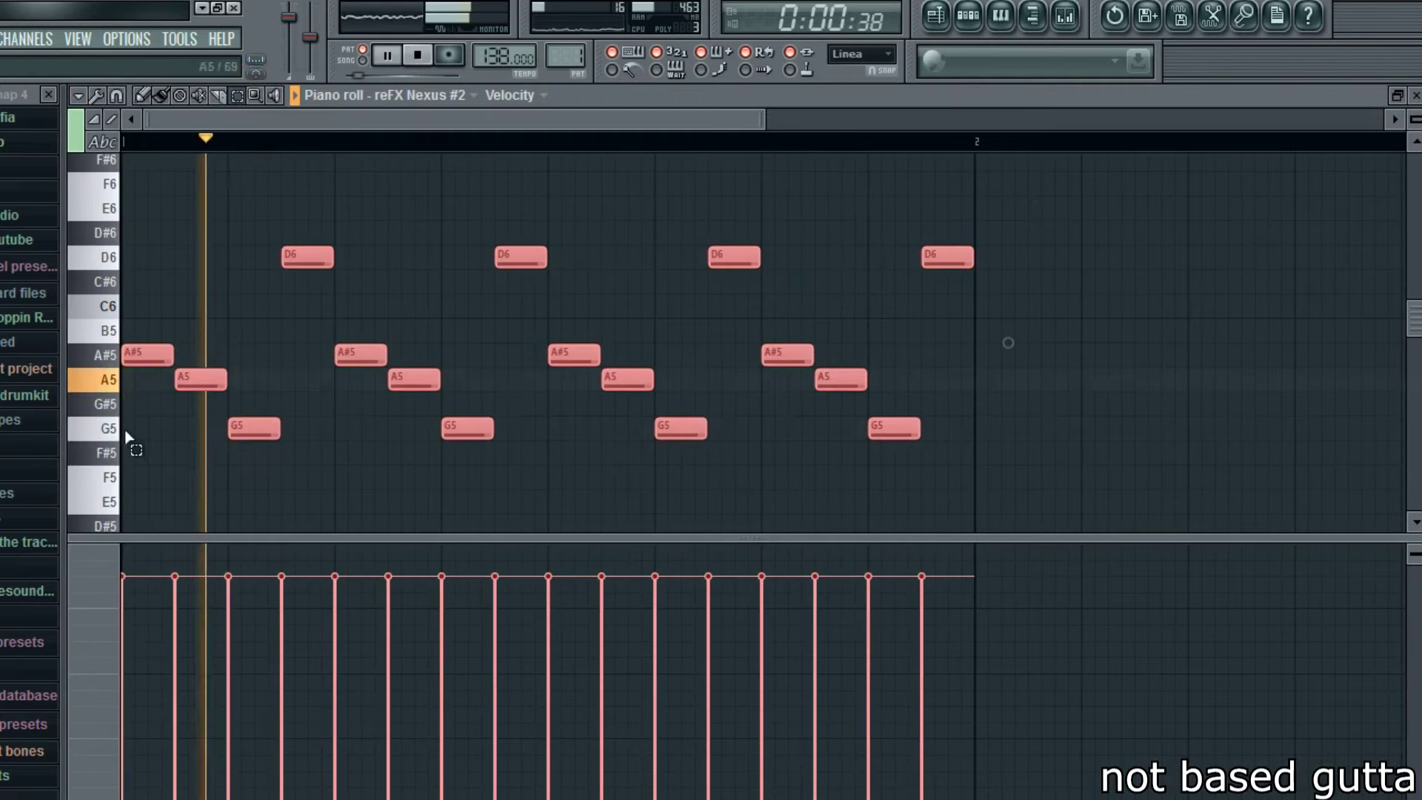
{"action": "left_click_drag", "start_coordinate": [158, 337], "coordinate": [155, 198]}
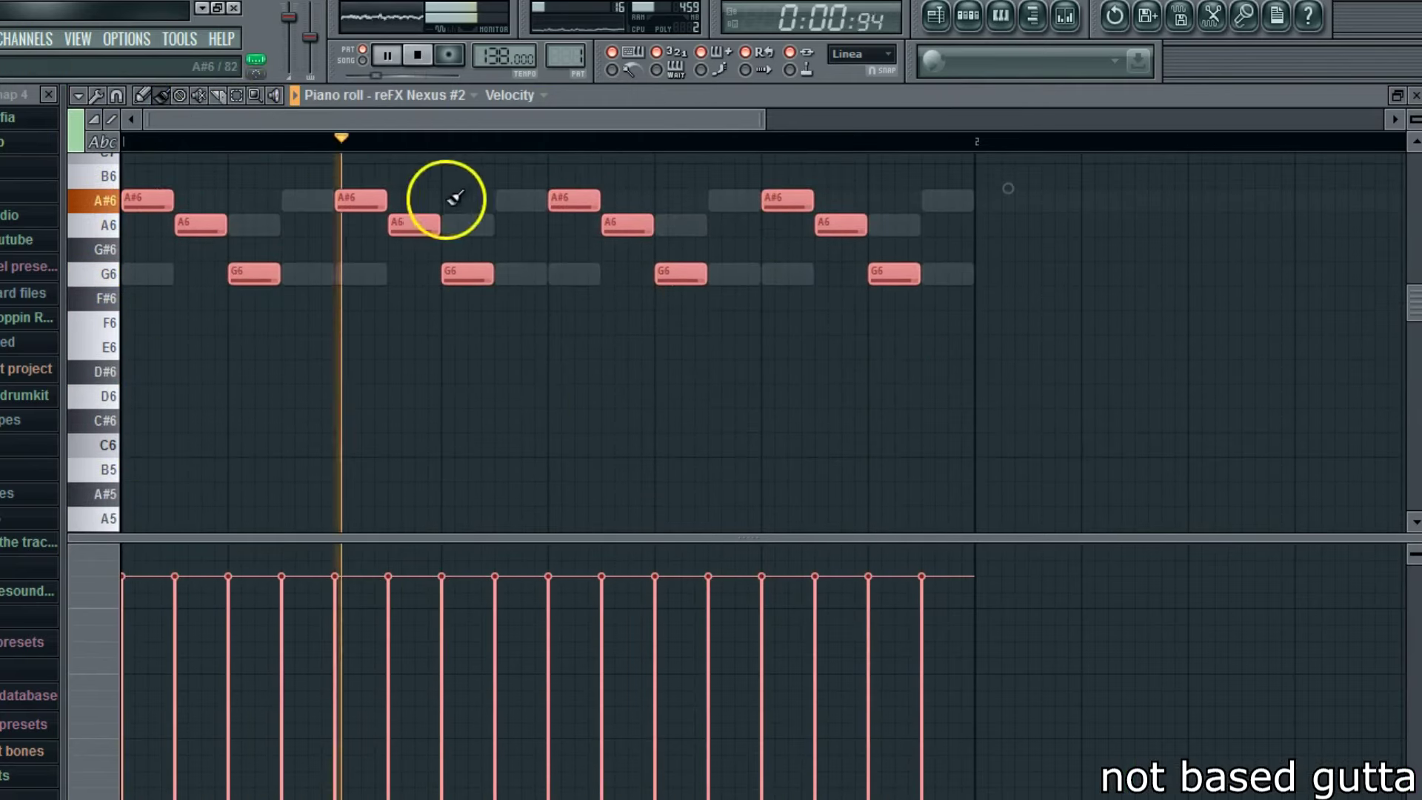
{"action": "scroll", "coordinate": [992, 287], "scroll_direction": "down", "scroll_amount": 2}
{"action": "left_click", "coordinate": [1414, 96]}
- Mute the reFX Nexus #2 channel and look through the drumkit folder in the sample browser
{"action": "left_click_drag", "start_coordinate": [325, 108], "coordinate": [318, 108]}
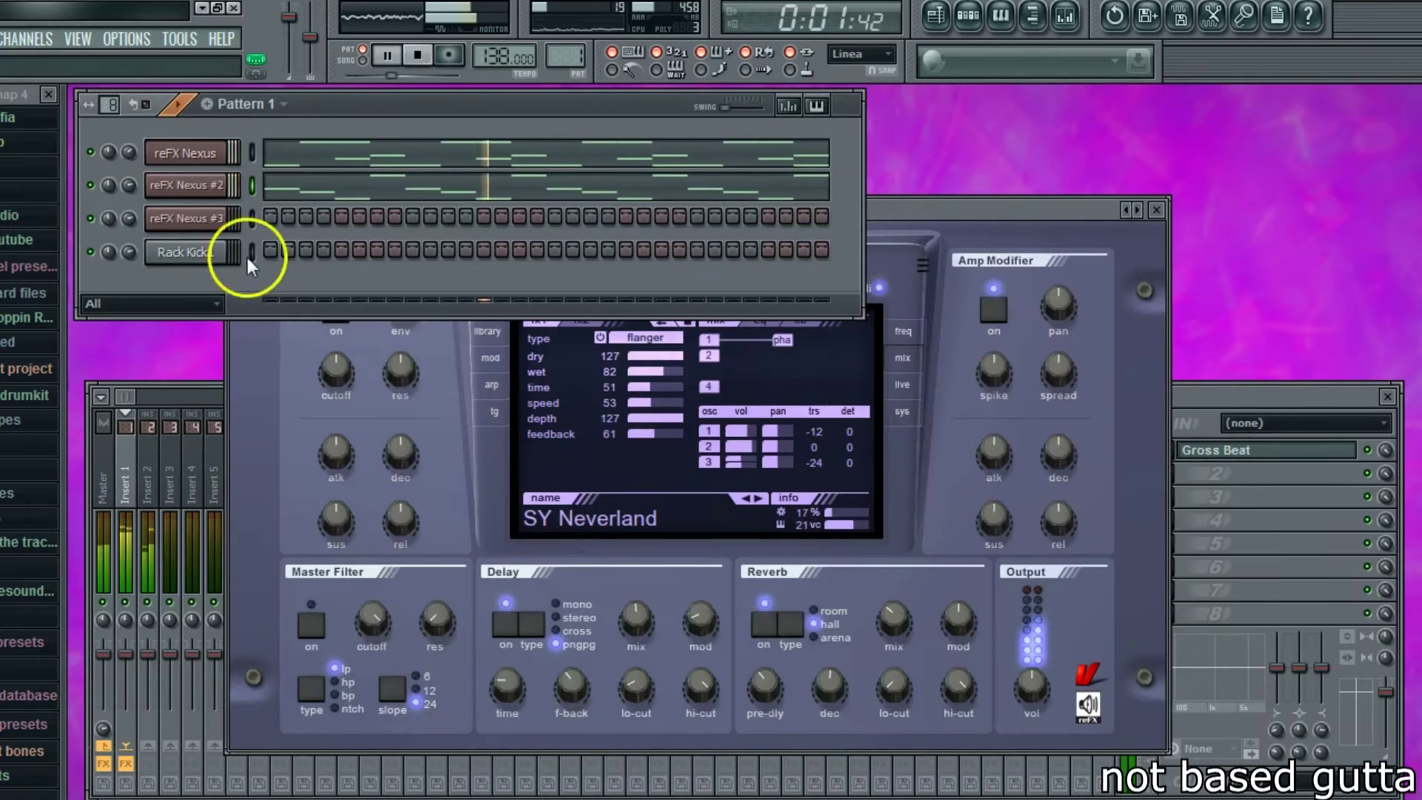
{"action": "left_click", "coordinate": [332, 126]}
{"action": "left_click", "coordinate": [24, 394]}
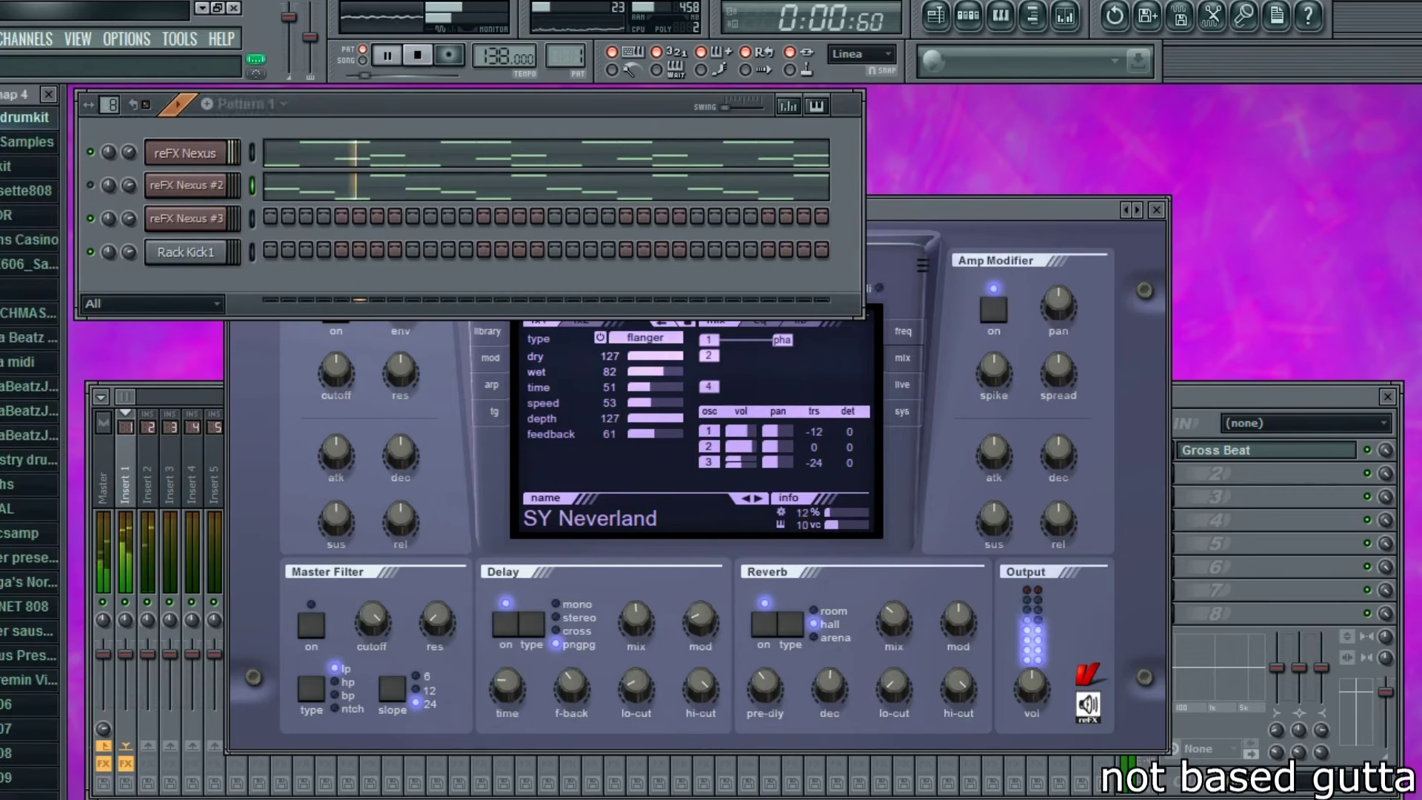
{"action": "scroll", "coordinate": [29, 444], "scroll_direction": "down", "scroll_amount": 6}
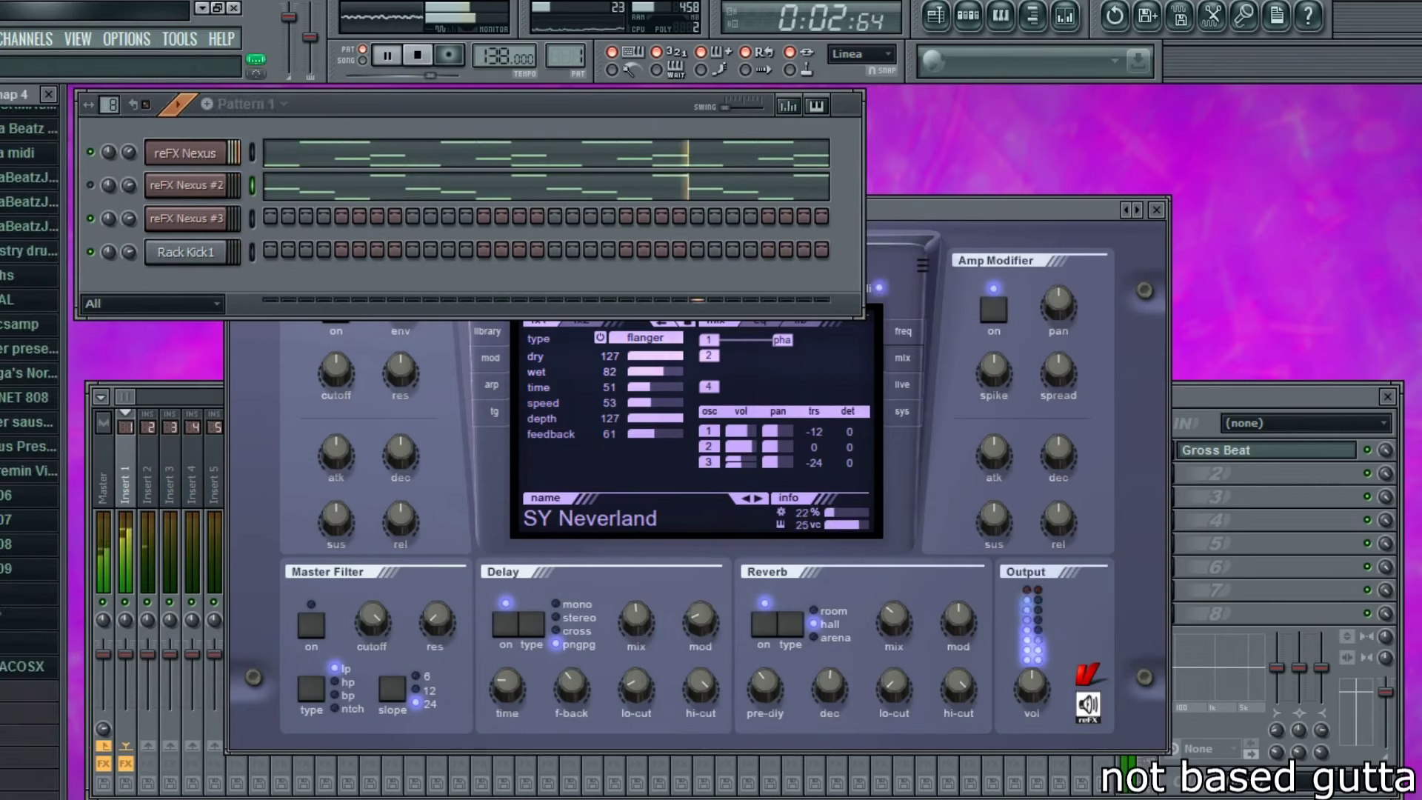
{"action": "scroll", "coordinate": [29, 445], "scroll_direction": "up", "scroll_amount": 3}
{"action": "scroll", "coordinate": [30, 445], "scroll_direction": "up", "scroll_amount": 3}
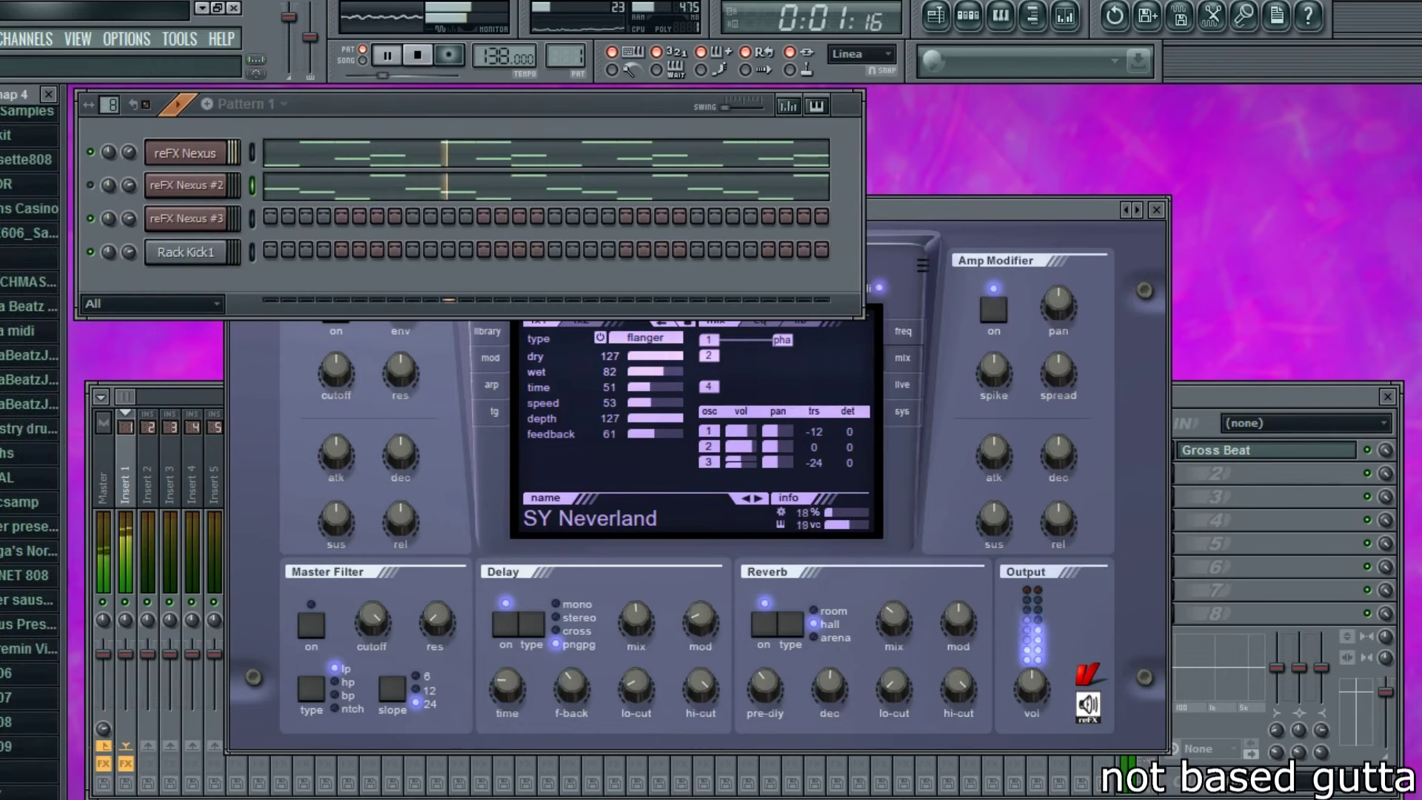
{"action": "scroll", "coordinate": [29, 445], "scroll_direction": "up", "scroll_amount": 6}
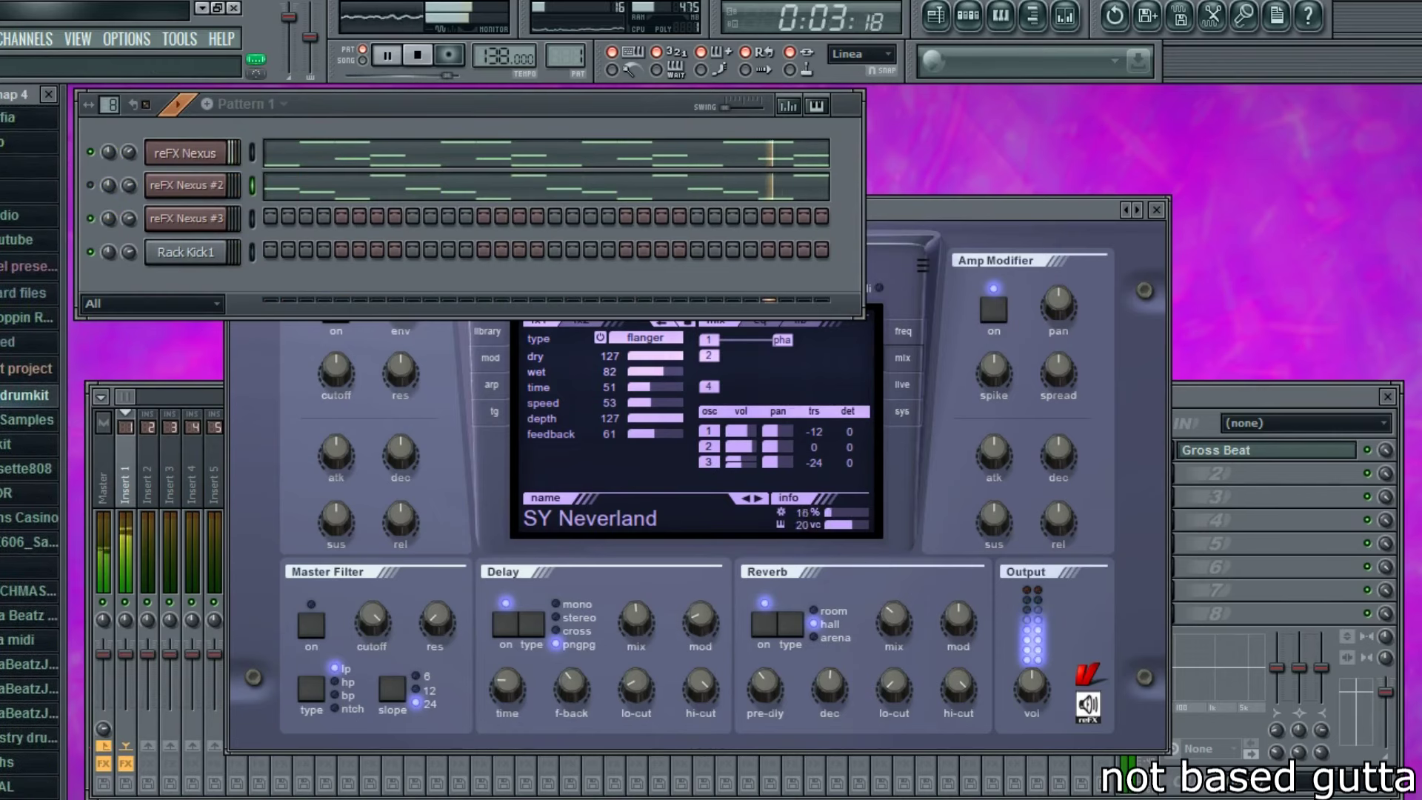
- Audition the 808 Mafia clap and snare samples and add Trapaholic Snare (9) as a new channel
{"action": "left_click", "coordinate": [28, 142]}
{"action": "left_click", "coordinate": [28, 484]}
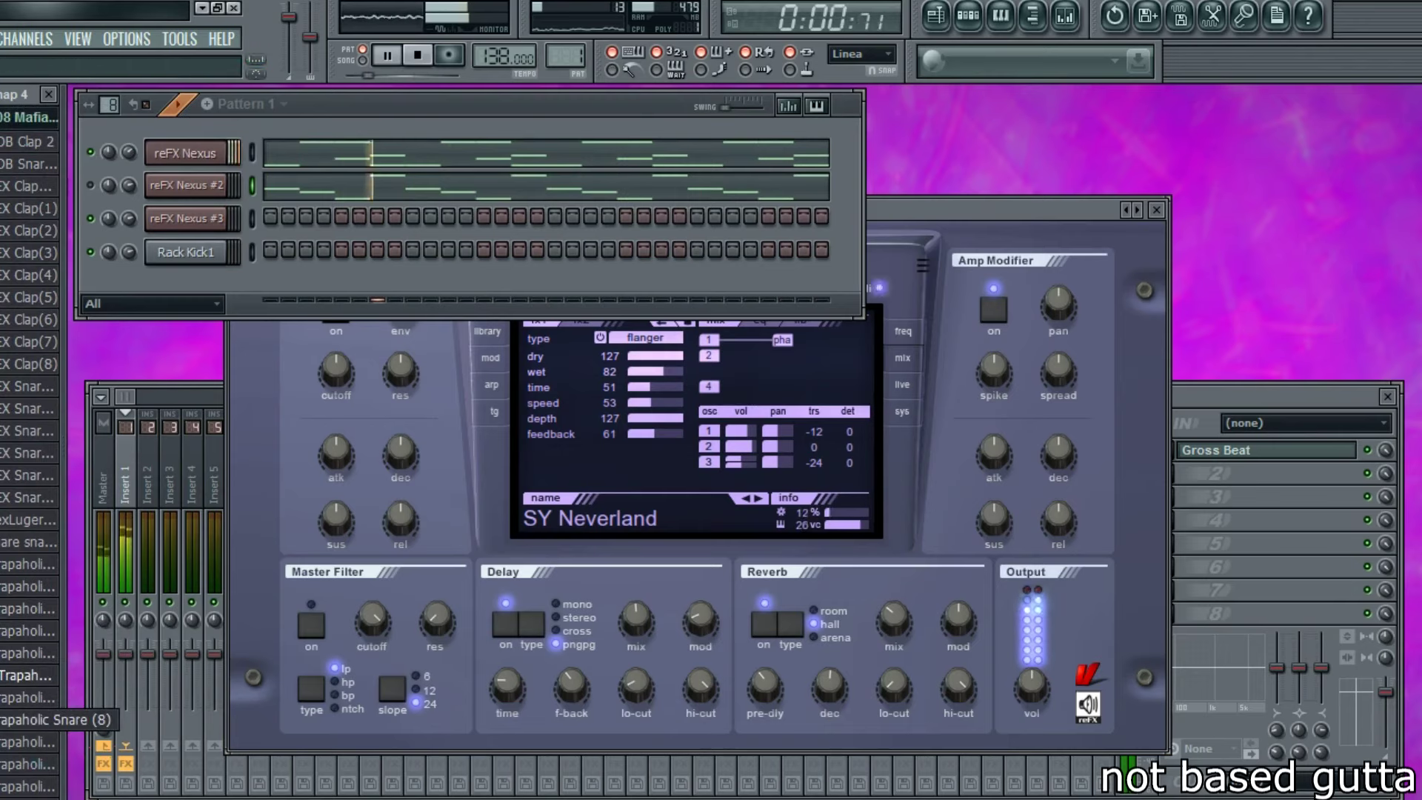
{"action": "left_click", "coordinate": [29, 741]}
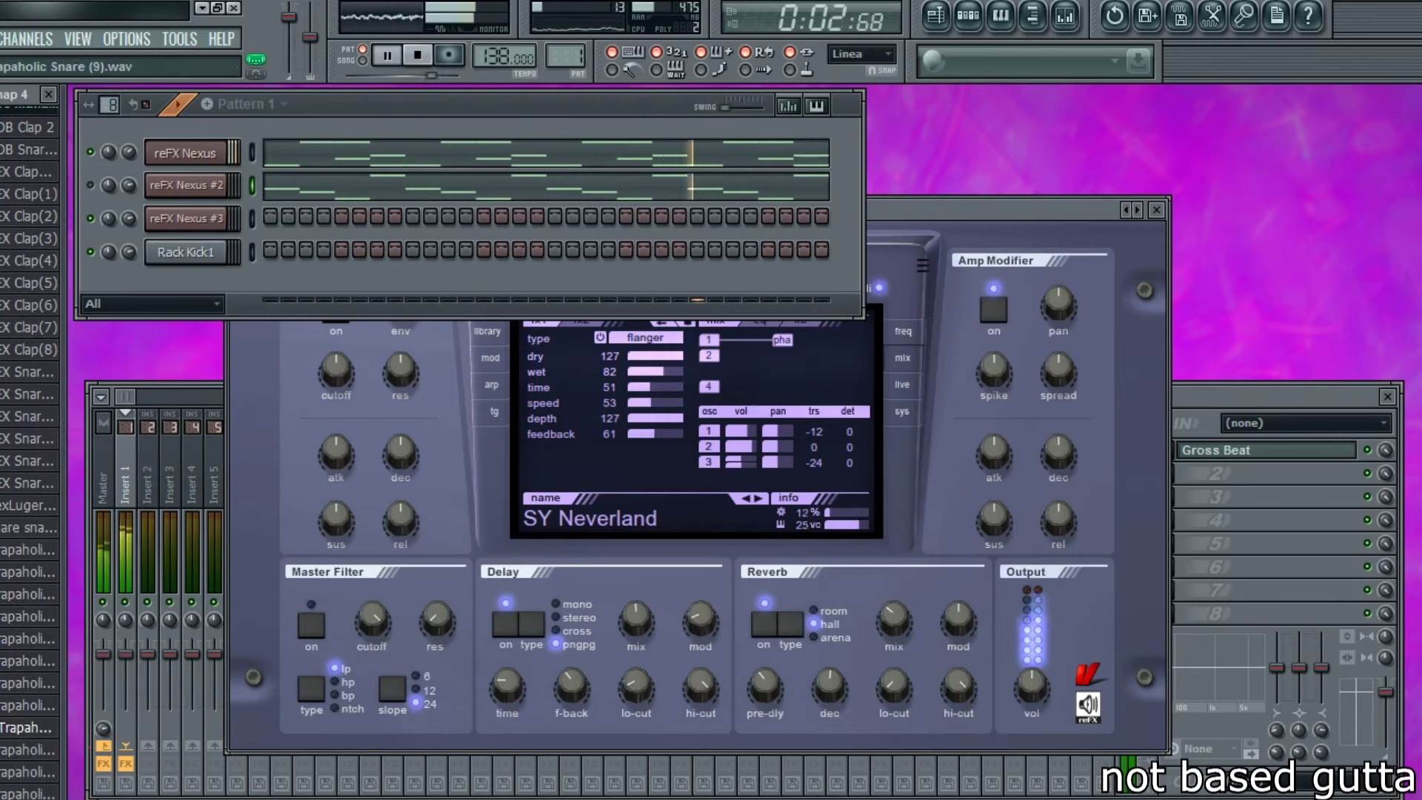
{"action": "left_click_drag", "start_coordinate": [198, 290], "coordinate": [200, 293]}
- Program the Trapaholic snare with hits on steps 9, 25 and 31
{"action": "left_click", "coordinate": [375, 310]}
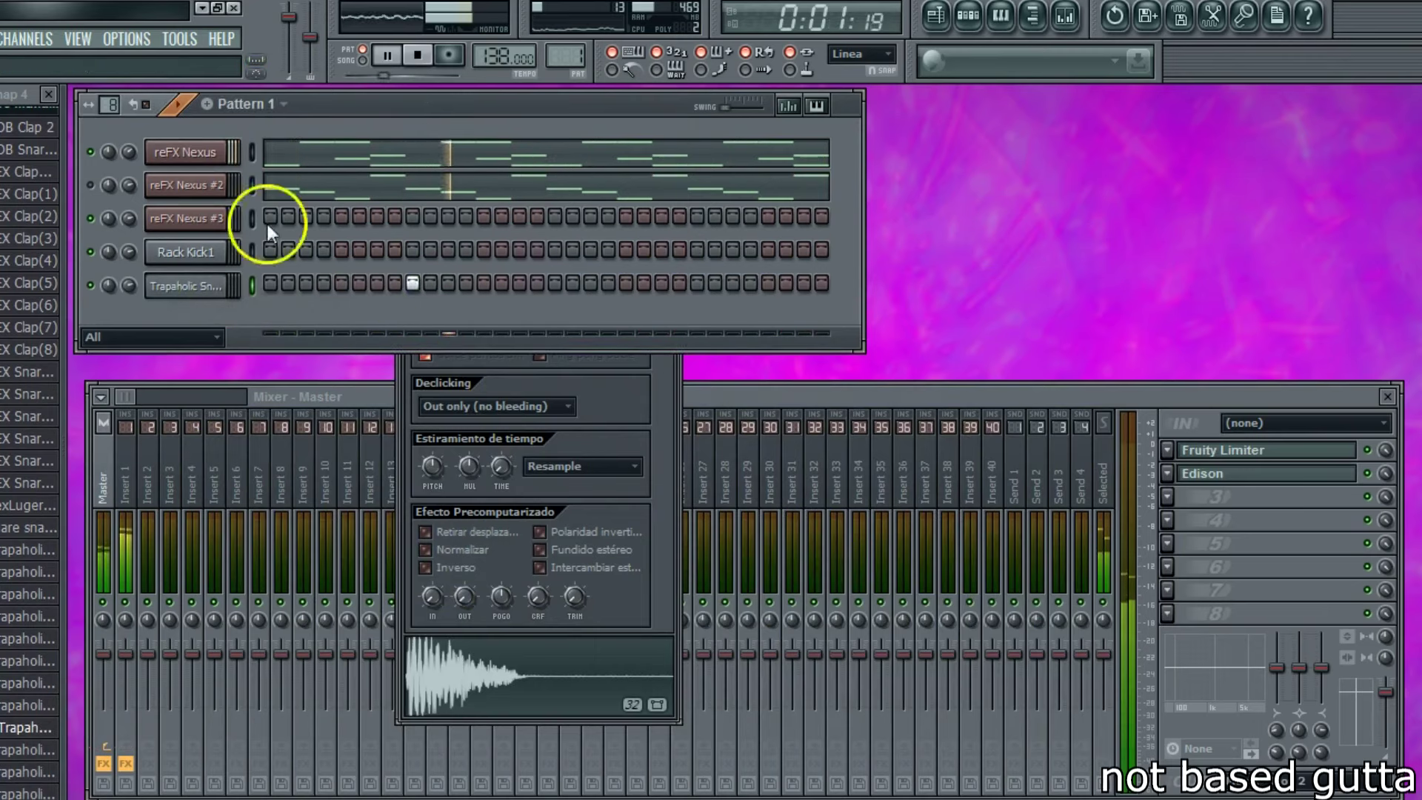
{"action": "left_click", "coordinate": [696, 284]}
{"action": "right_click", "coordinate": [681, 283]}
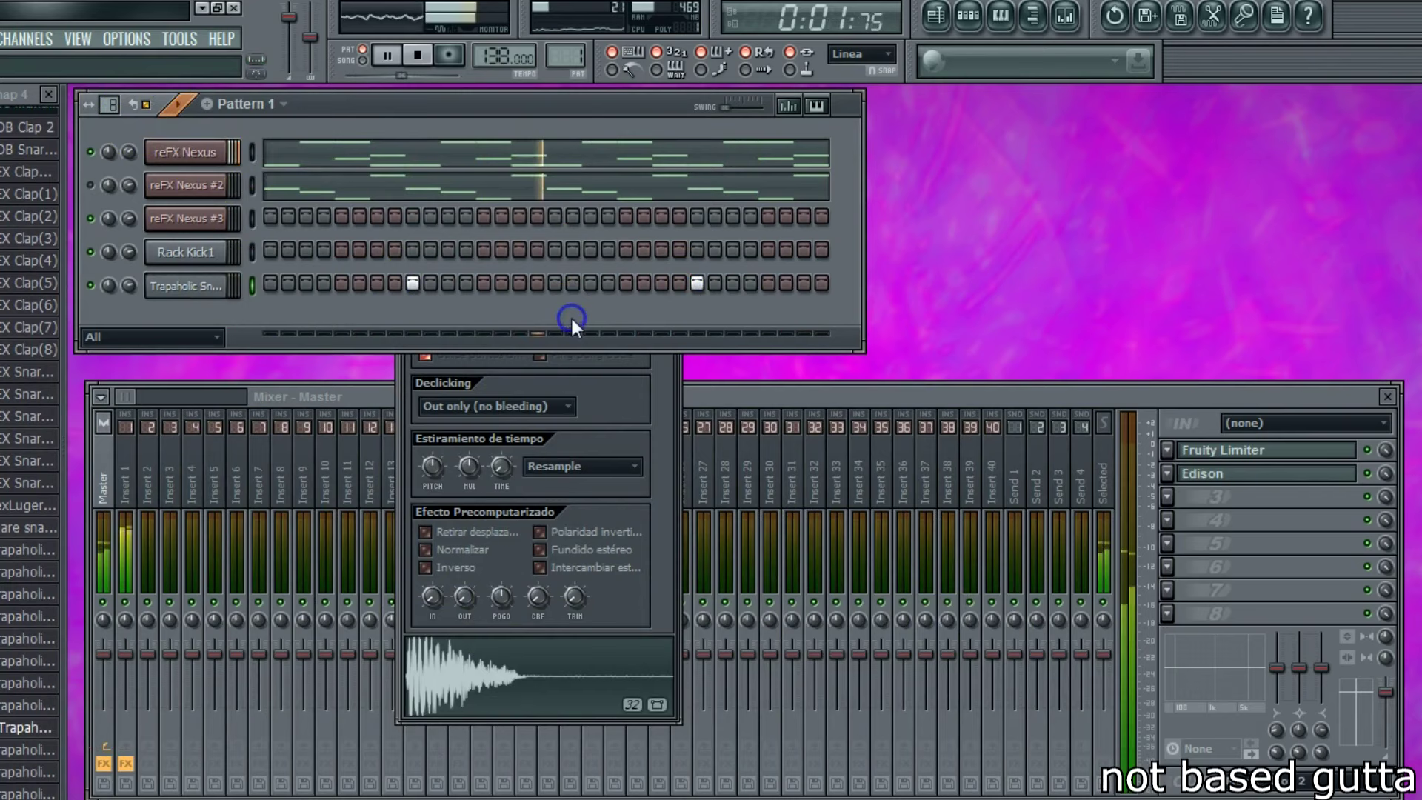
{"action": "left_click", "coordinate": [802, 287]}
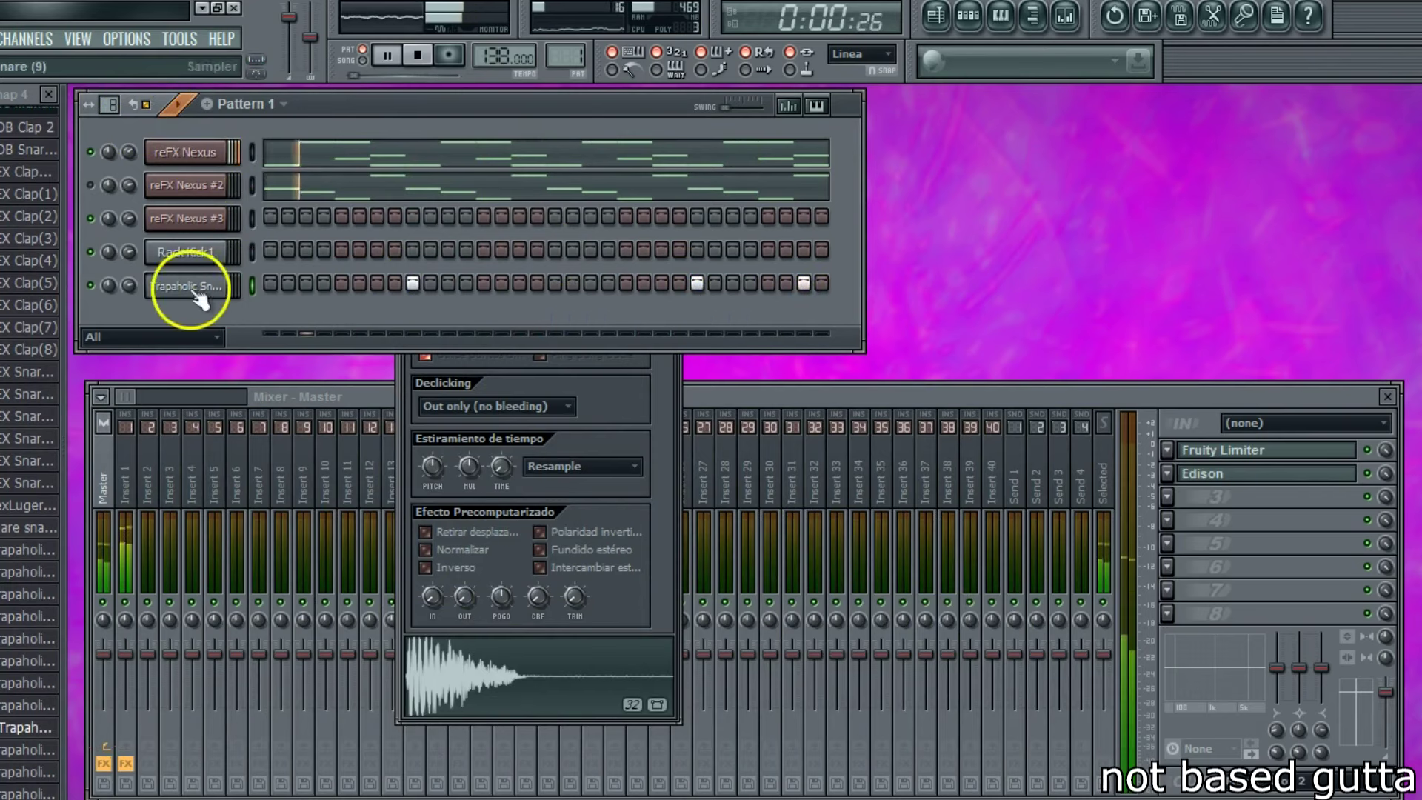
- Add DDB Clap 2 as a channel with hits on steps 9 and 25, and shift its root note slightly above C5
{"action": "left_click_drag", "start_coordinate": [127, 289], "coordinate": [235, 339]}
{"action": "right_click", "coordinate": [395, 319]}
{"action": "left_click", "coordinate": [694, 316]}
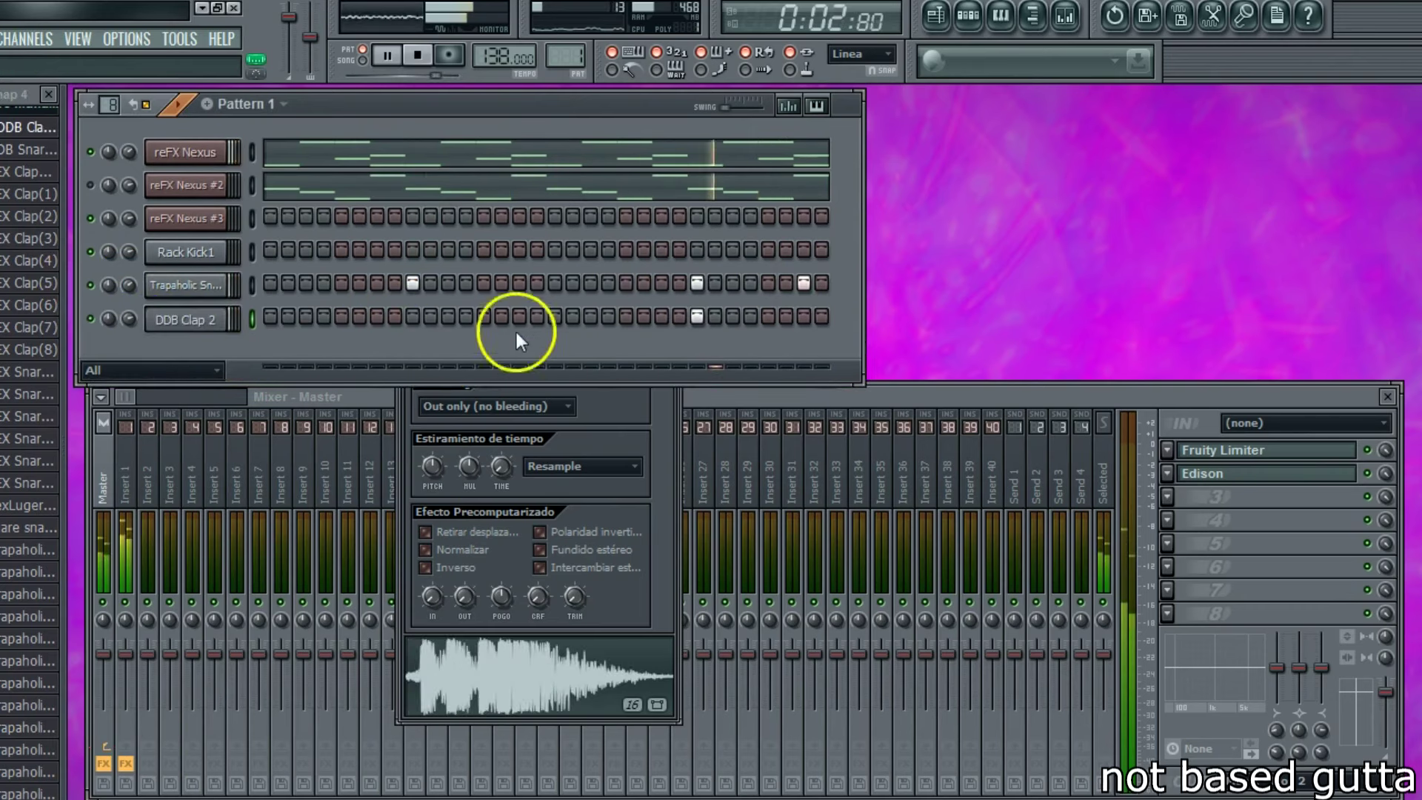
{"action": "left_click", "coordinate": [153, 326]}
{"action": "left_click", "coordinate": [510, 210]}
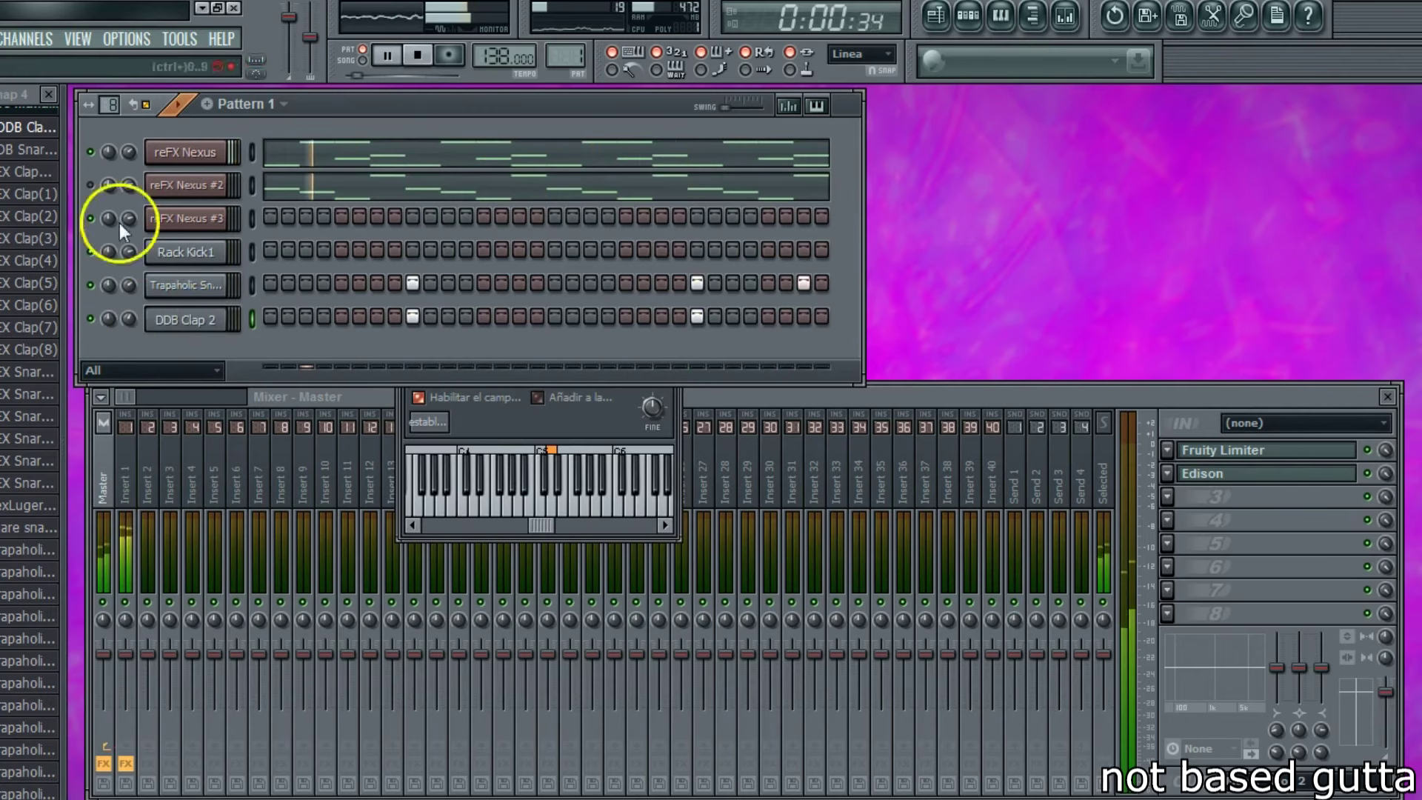
- Browse the 808 Mafia hi-hat samples, stop playback, and add LEX Hat(6) as a new channel
{"action": "scroll", "coordinate": [30, 444], "scroll_direction": "down", "scroll_amount": 5}
{"action": "scroll", "coordinate": [30, 444], "scroll_direction": "up", "scroll_amount": 8}
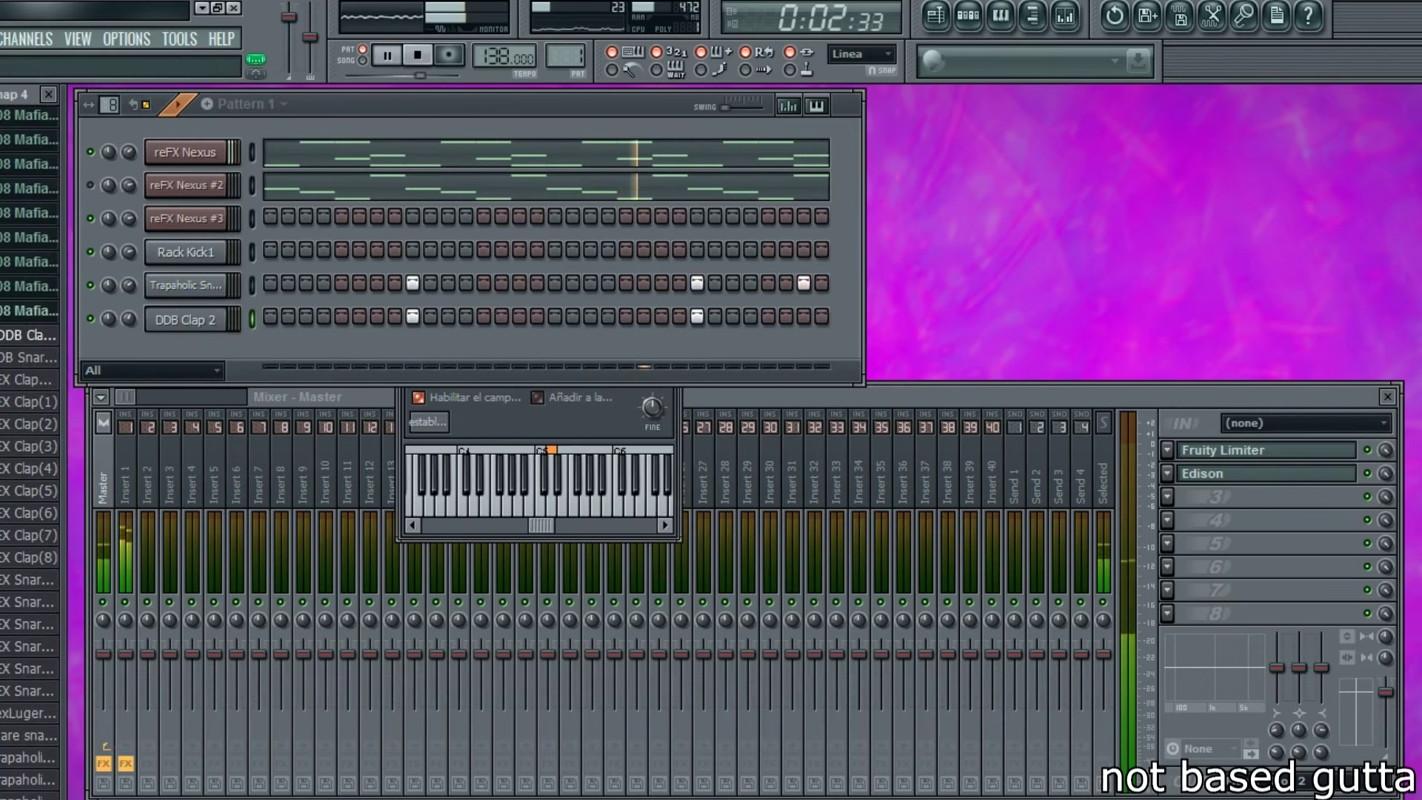
{"action": "left_click", "coordinate": [30, 323]}
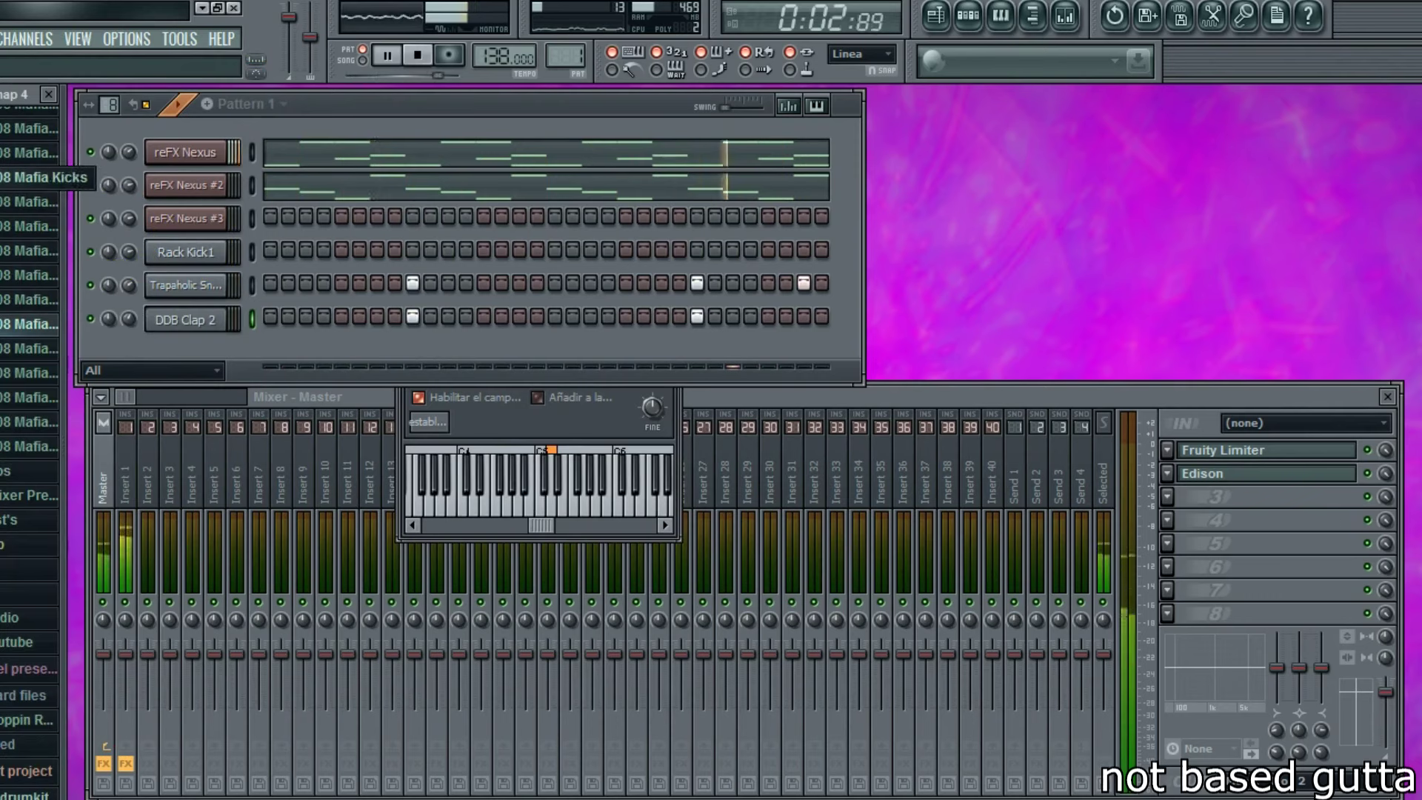
{"action": "left_click", "coordinate": [30, 152]}
{"action": "key", "text": "space"}
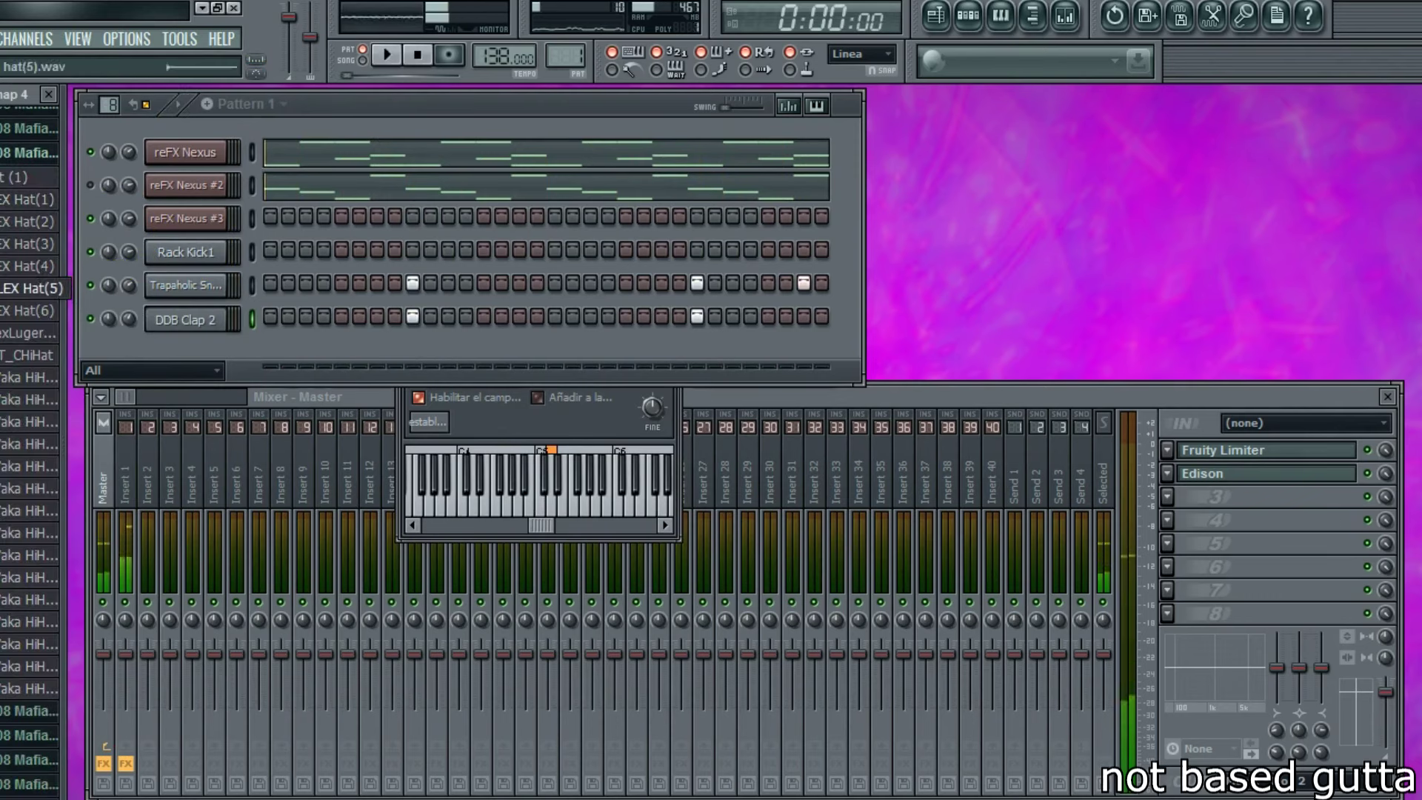
{"action": "left_click_drag", "start_coordinate": [188, 345], "coordinate": [190, 348]}
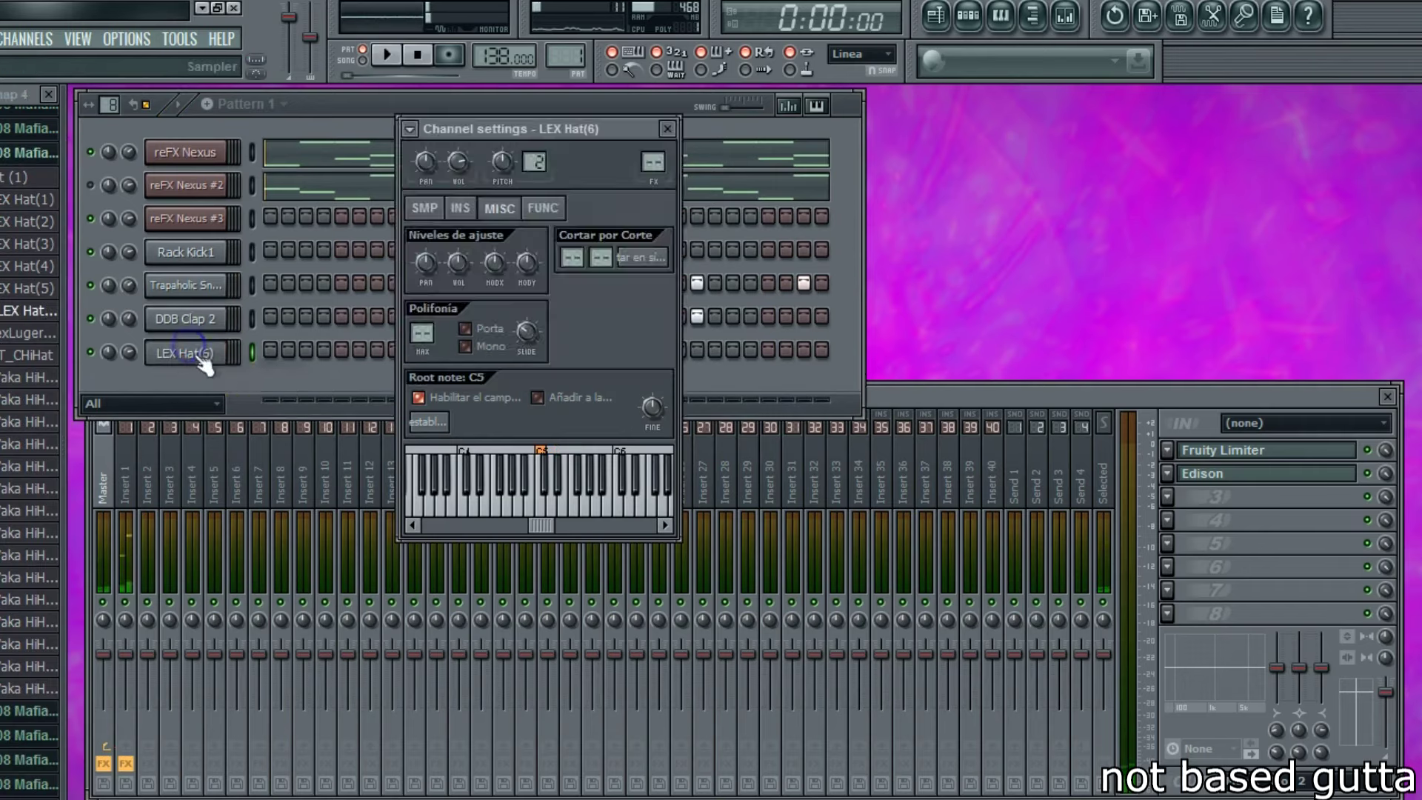
- Fill the LEX Hat(6) channel every 4 steps, send it to the piano roll, and play it briefly
{"action": "right_click", "coordinate": [215, 349]}
{"action": "left_click", "coordinate": [341, 548]}
{"action": "right_click", "coordinate": [211, 354]}
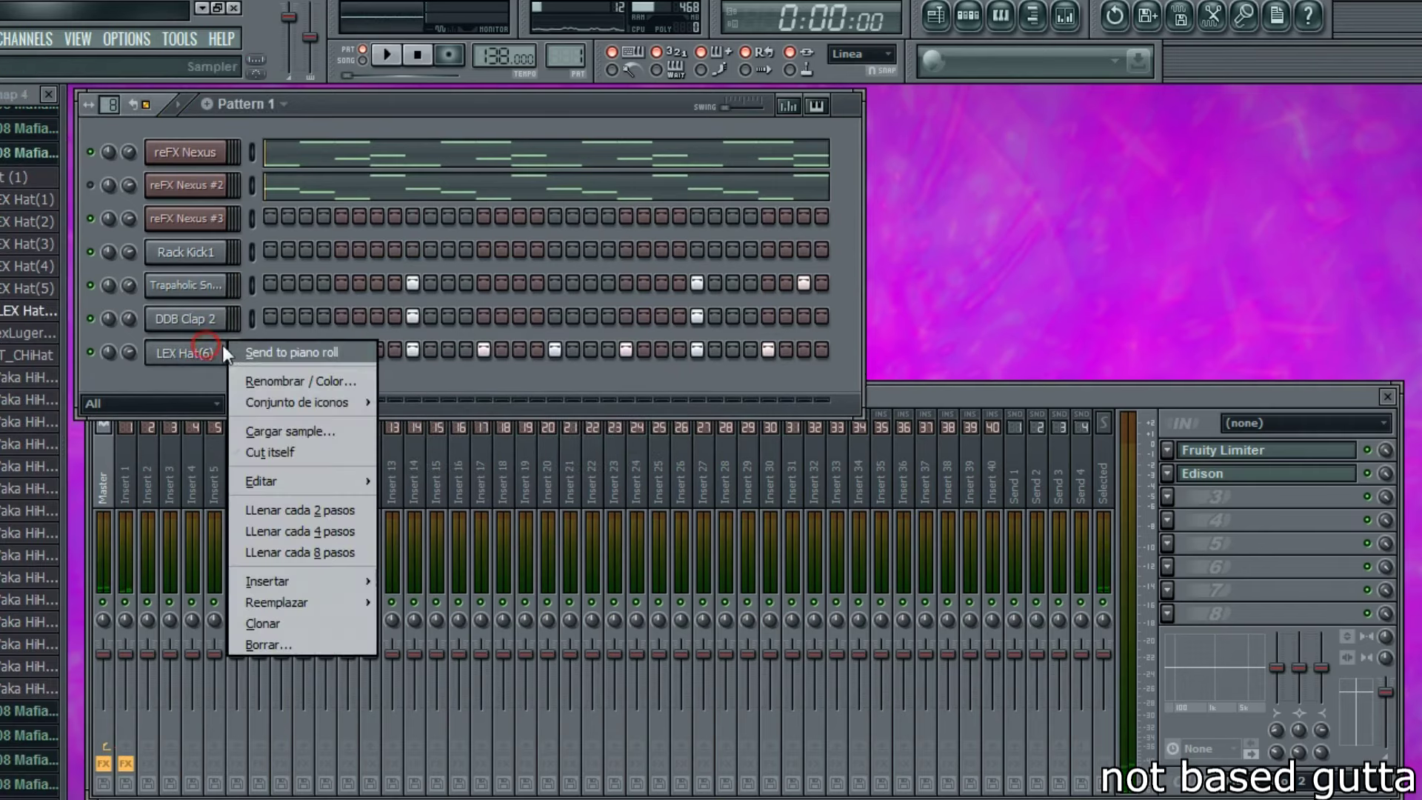
{"action": "left_click", "coordinate": [222, 354]}
{"action": "left_click", "coordinate": [163, 102]}
{"action": "left_click", "coordinate": [261, 217]}
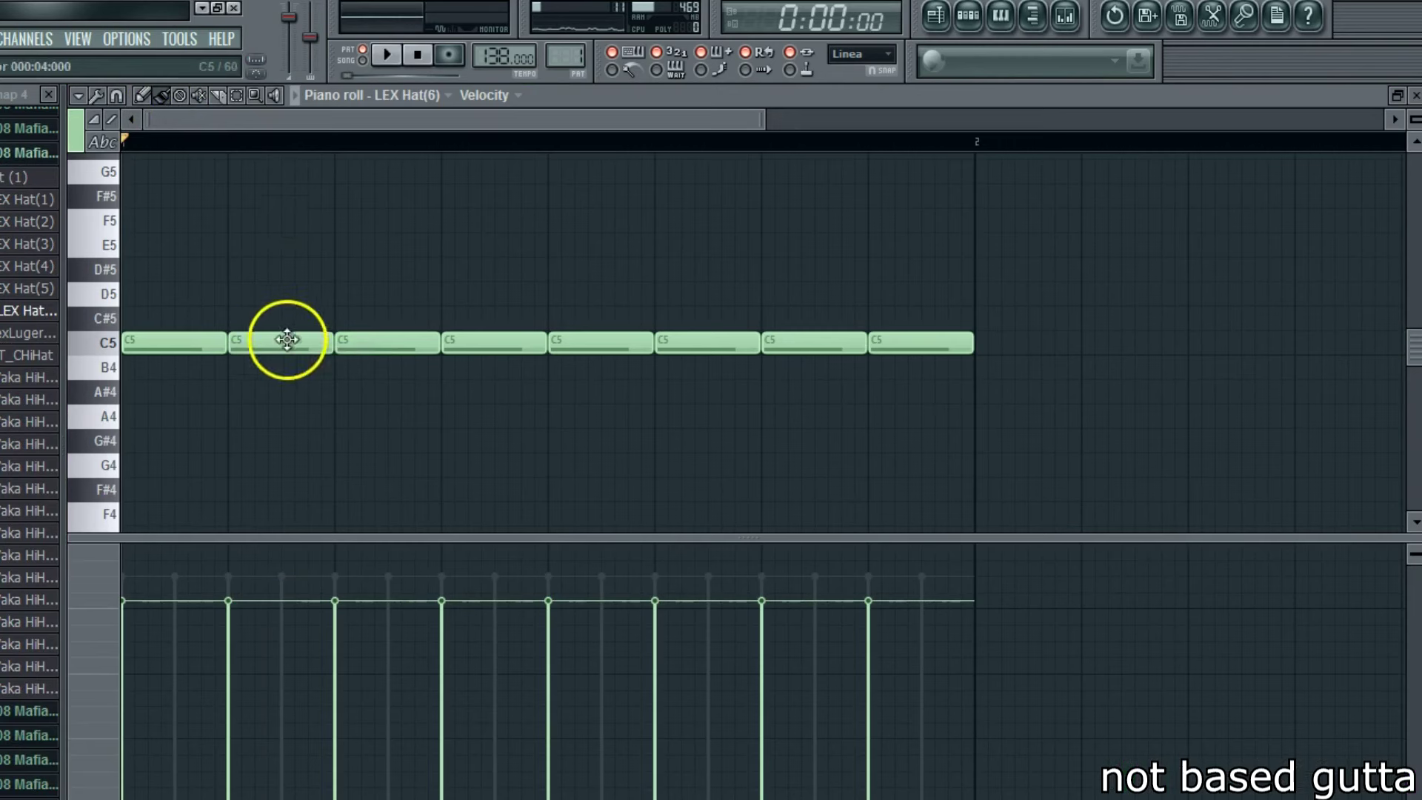
{"action": "key", "text": "space"}
{"action": "key", "text": "space"}
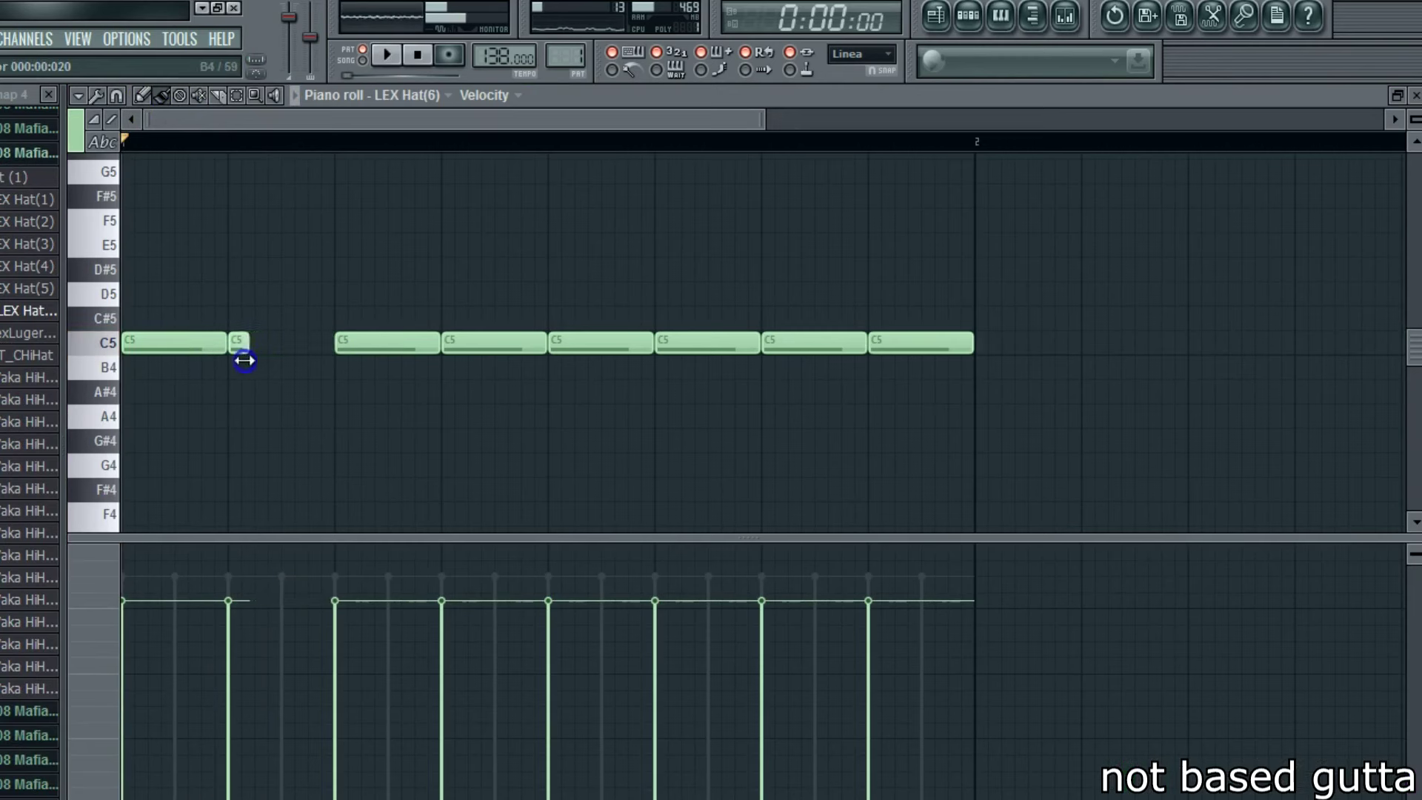
- Turn the second hi-hat hit into a roll of four short C5 notes and play it back
{"action": "key", "text": "space"}
{"action": "key", "text": "ctrl+v"}
{"action": "left_click_drag", "start_coordinate": [264, 345], "coordinate": [255, 345]}
{"action": "key", "text": "space"}
{"action": "key", "text": "space"}
{"action": "left_click", "coordinate": [271, 307], "text": "ctrl"}
{"action": "key", "text": "space"}
{"action": "key", "text": "space"}
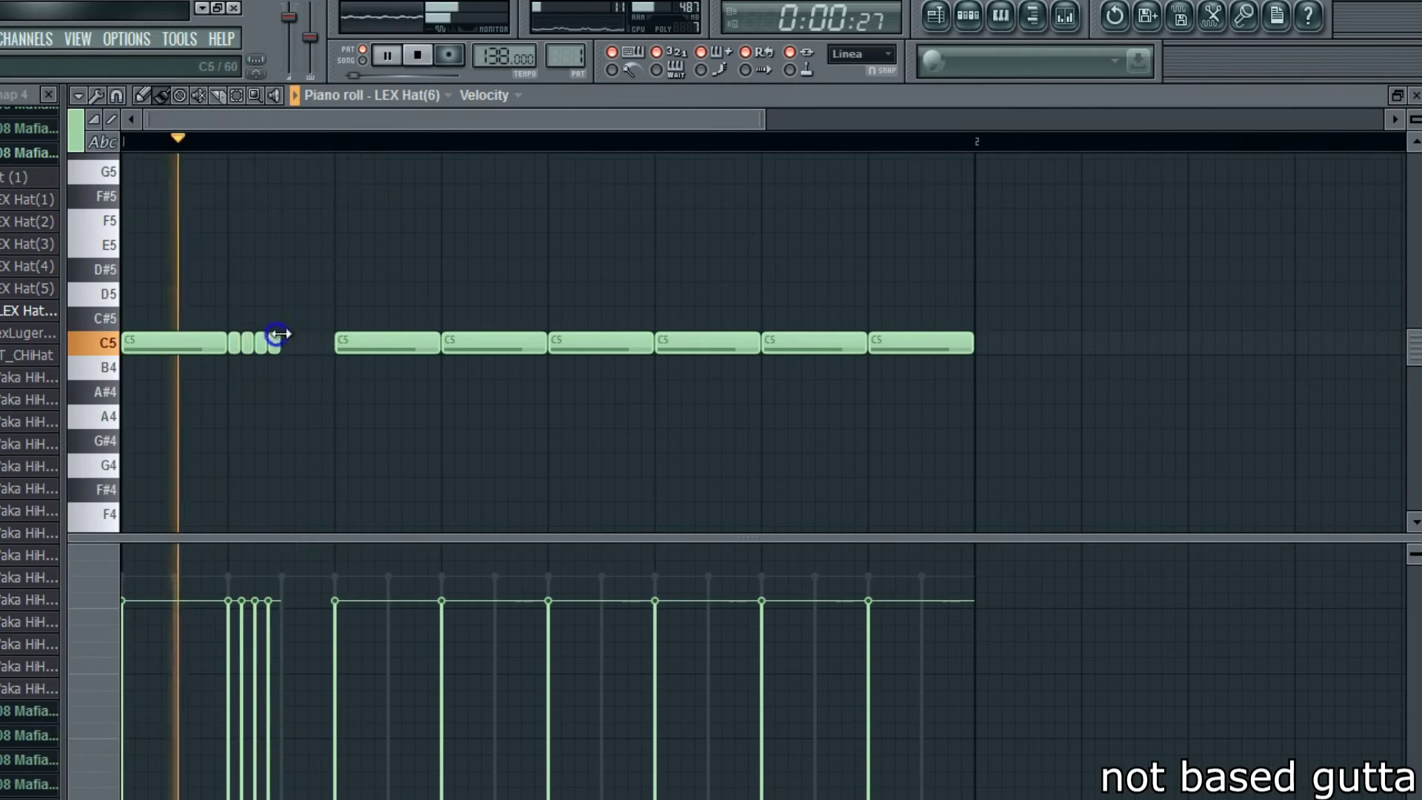
{"action": "key", "text": "space"}
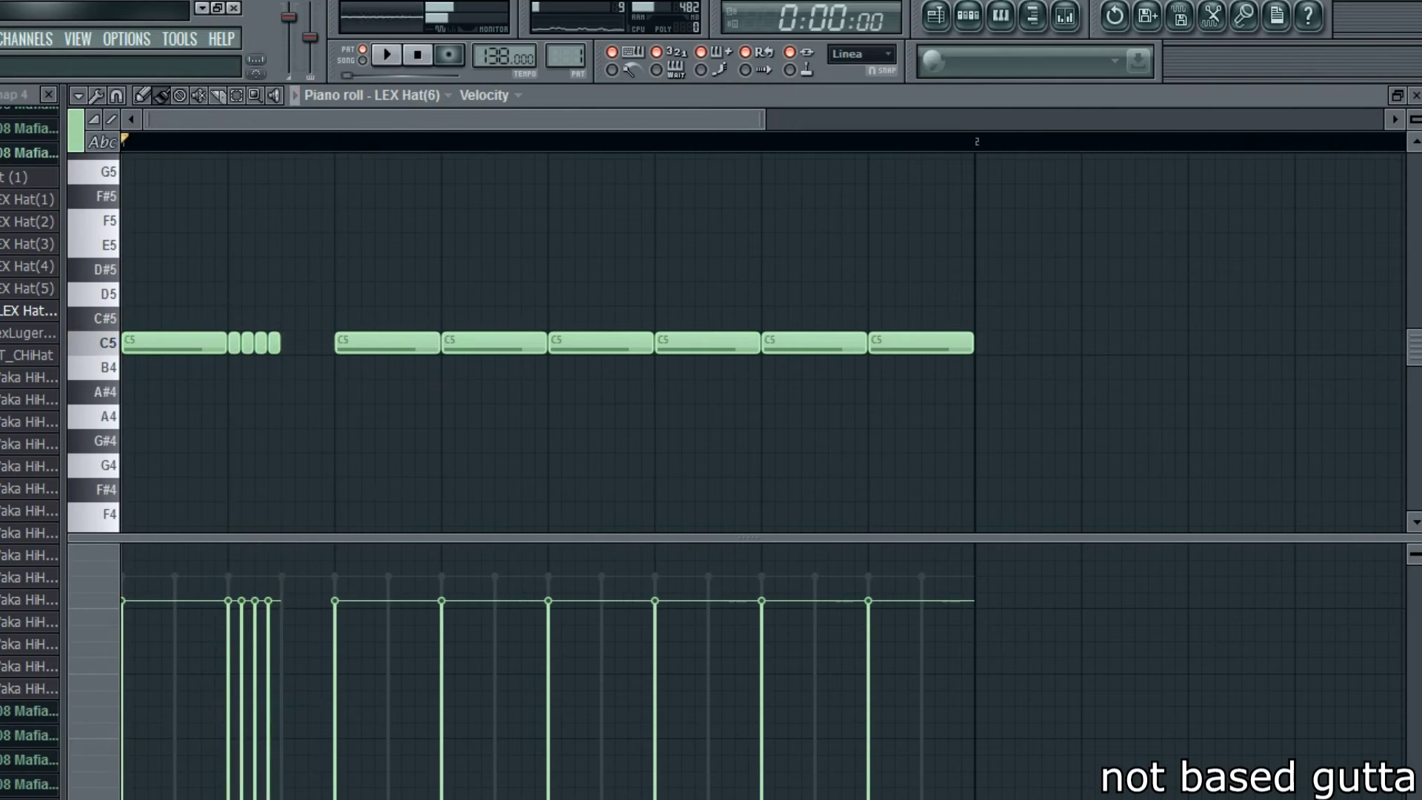
- Solo the reFX Nexus channel and transpose its whole melody down two semitones, so its D7 notes become C7
{"action": "left_click", "coordinate": [1415, 94]}
{"action": "right_click", "coordinate": [89, 148]}
{"action": "left_click", "coordinate": [115, 160]}
{"action": "left_click", "coordinate": [320, 148]}
{"action": "left_click", "coordinate": [238, 93]}
{"action": "left_click_drag", "start_coordinate": [1007, 189], "coordinate": [112, 568]}
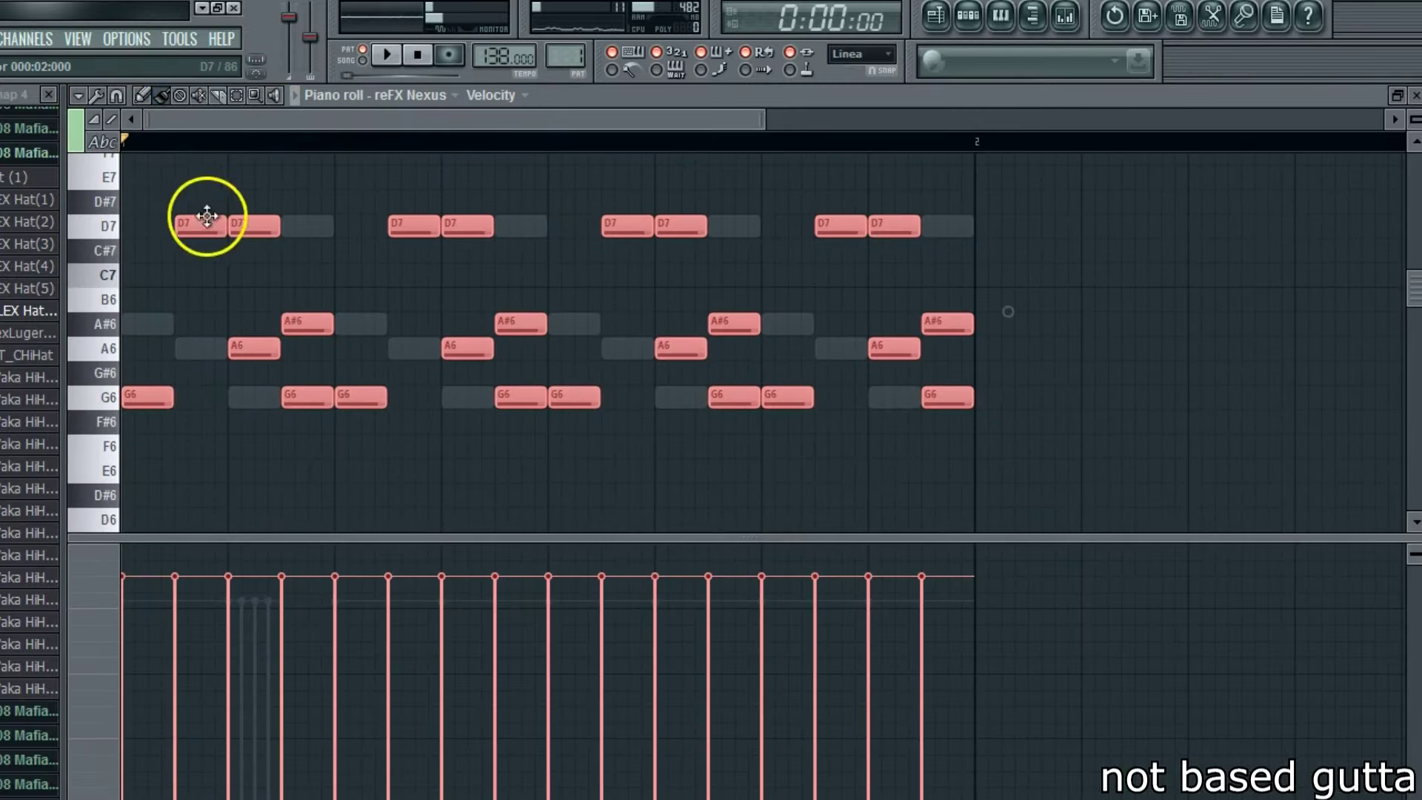
{"action": "left_click_drag", "start_coordinate": [206, 217], "coordinate": [202, 291]}
{"action": "left_click", "coordinate": [1415, 94]}
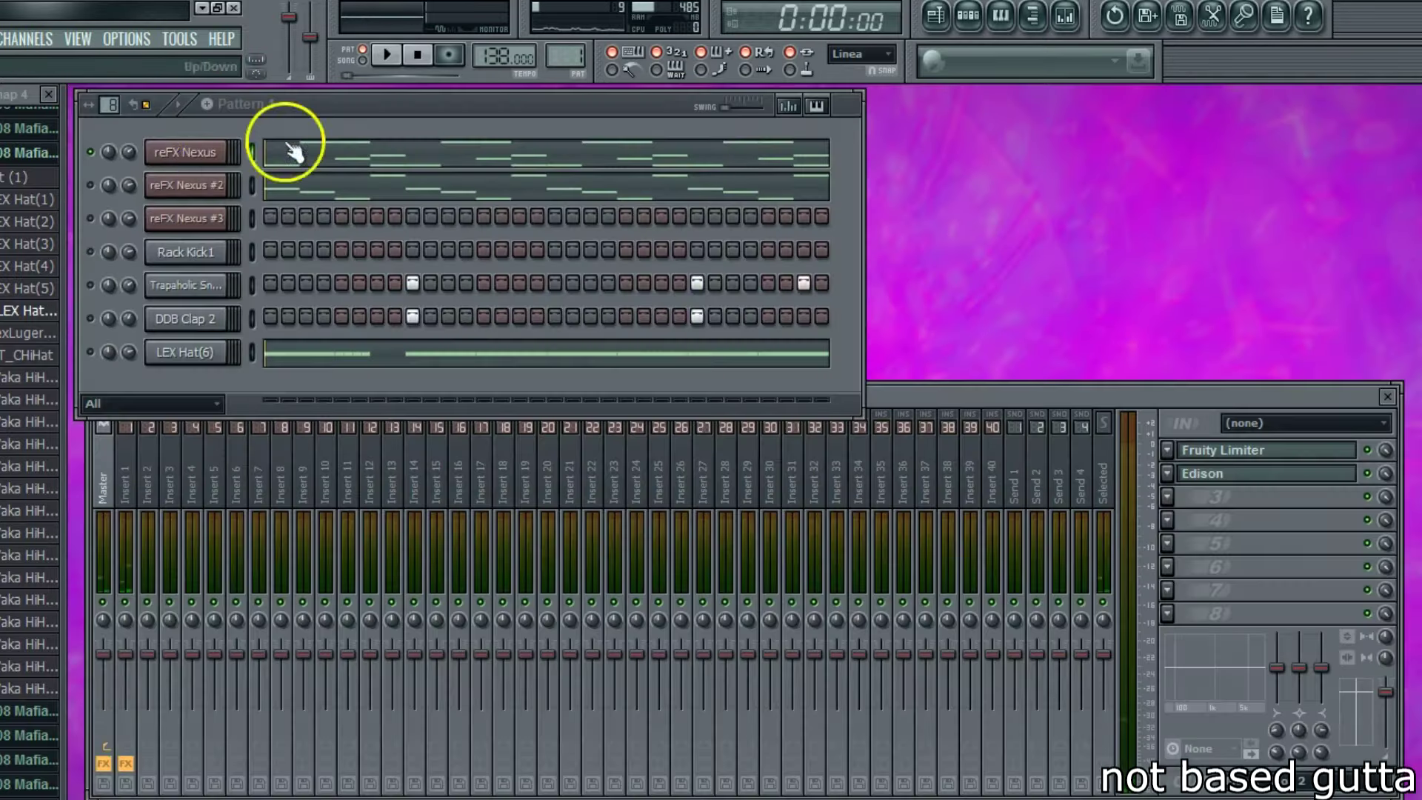
- Enable the reFX Nexus #2 channel and transpose all its notes down two semitones, so its A#6 notes become G#6
{"action": "left_click", "coordinate": [90, 186]}
{"action": "left_click", "coordinate": [333, 186]}
{"action": "key", "text": "space"}
{"action": "key", "text": "space"}
{"action": "key", "text": "ctrl+a"}
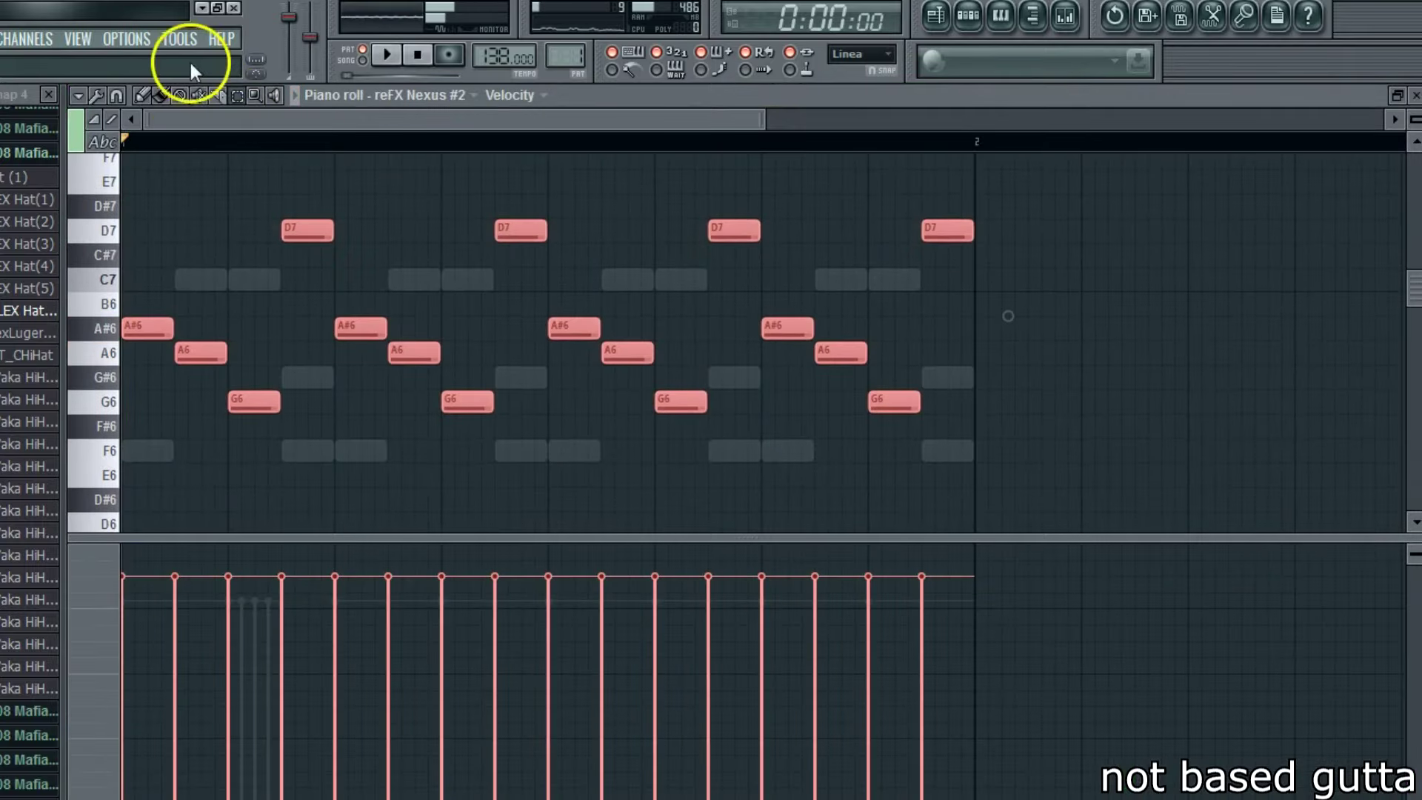
{"action": "left_click_drag", "start_coordinate": [156, 331], "coordinate": [155, 380]}
{"action": "key", "text": "space"}
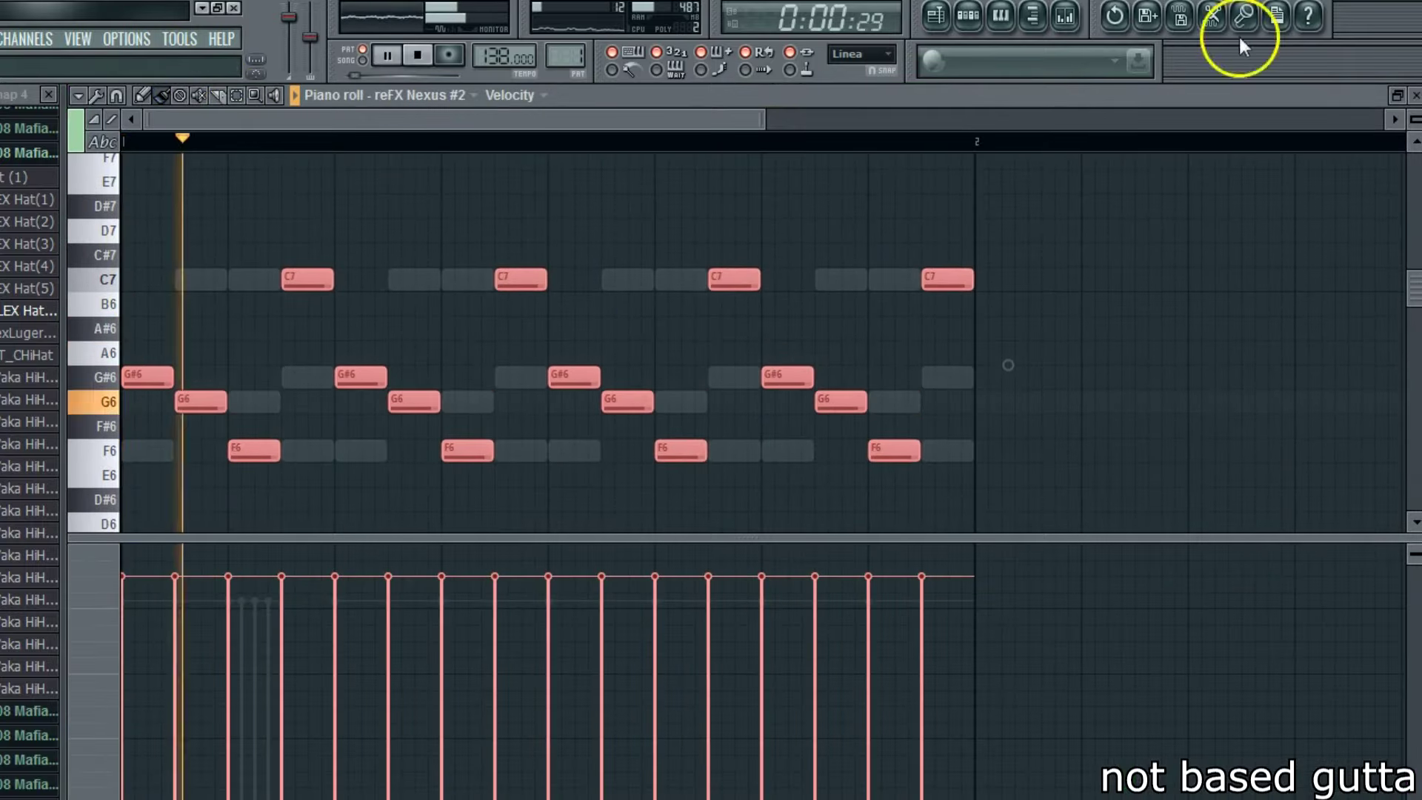
{"action": "left_click", "coordinate": [1413, 95]}
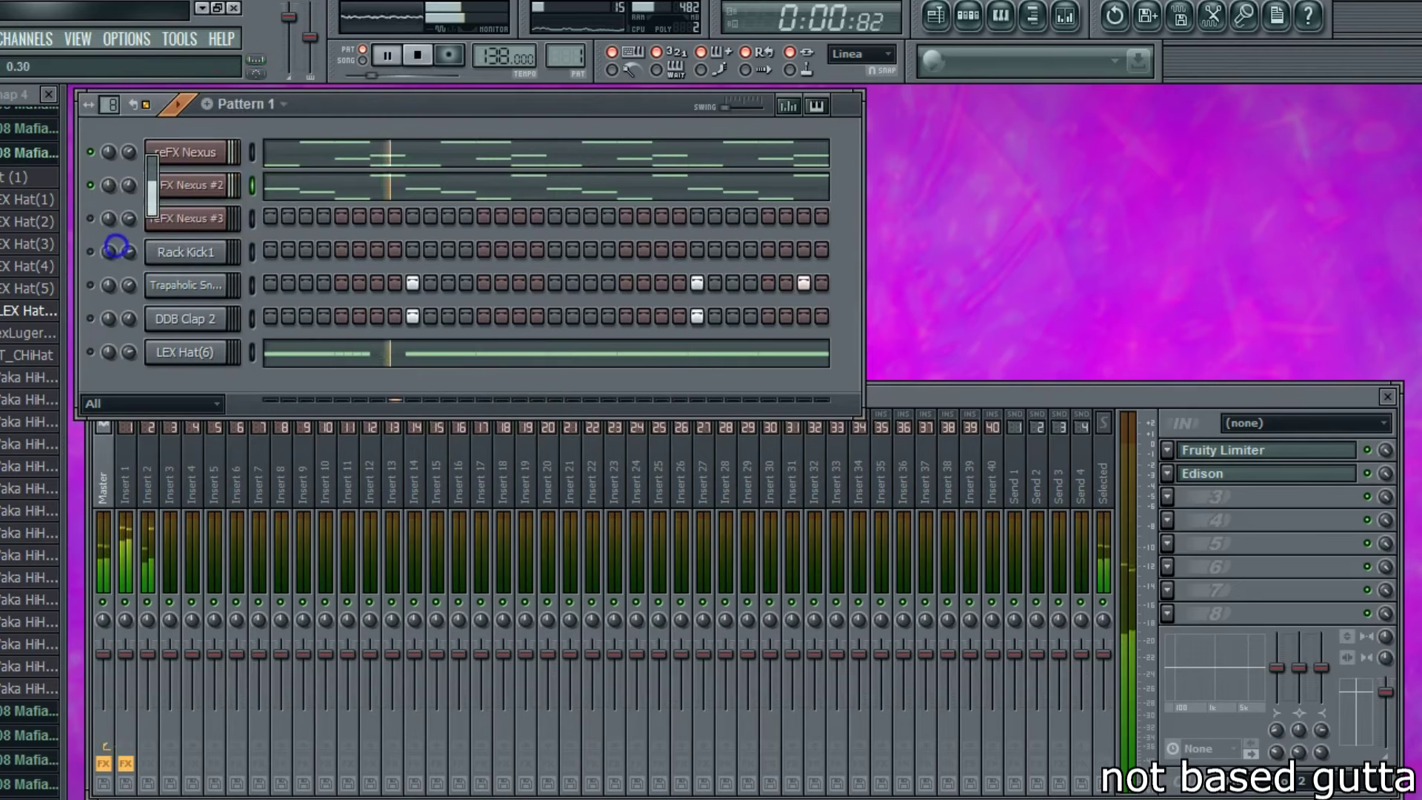
- Audition pad presets in reFX Nexus #2 against playback and load PD cassiopeia
{"action": "left_click", "coordinate": [185, 185]}
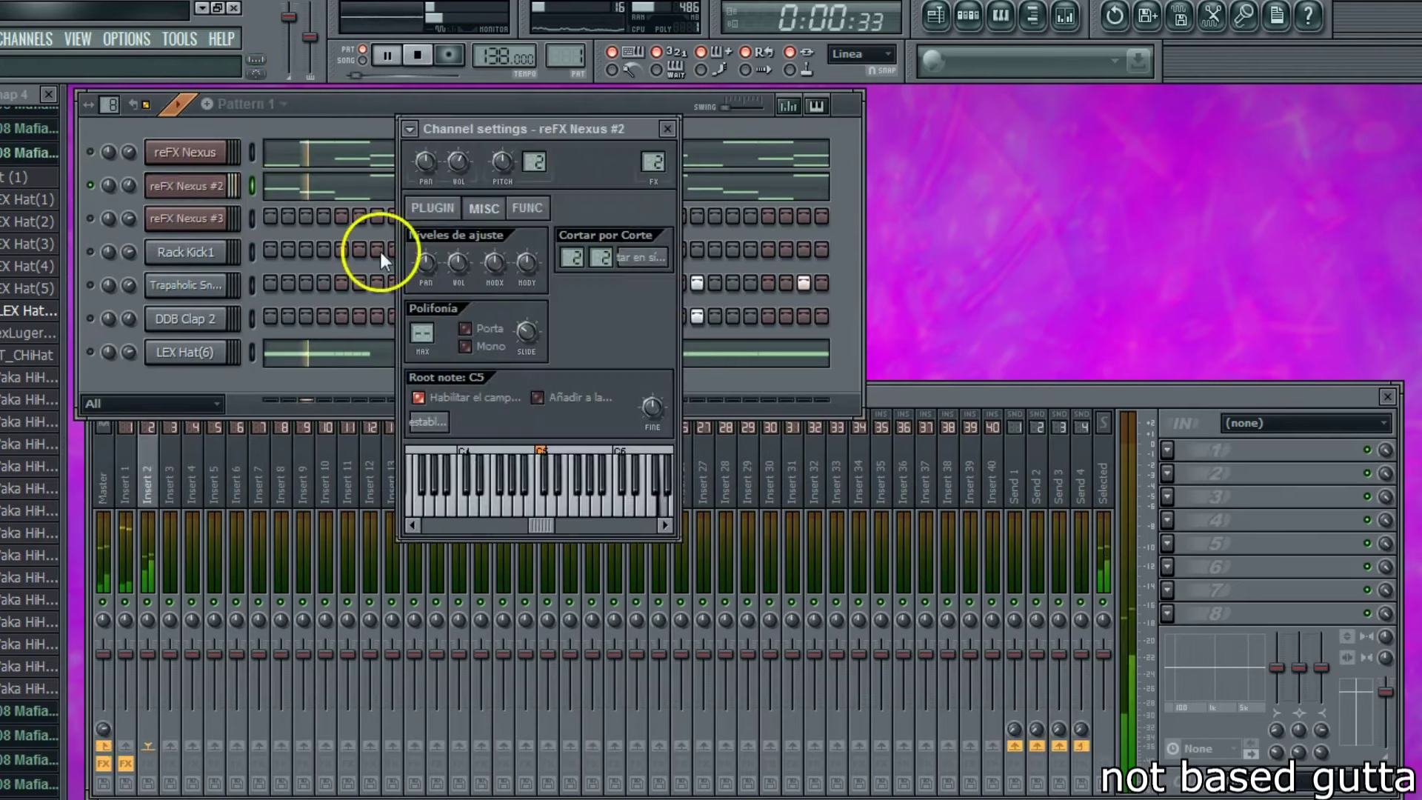
{"action": "left_click", "coordinate": [843, 495]}
{"action": "key", "text": "space"}
{"action": "left_click", "coordinate": [845, 494]}
{"action": "key", "text": "space"}
{"action": "left_click", "coordinate": [840, 492]}
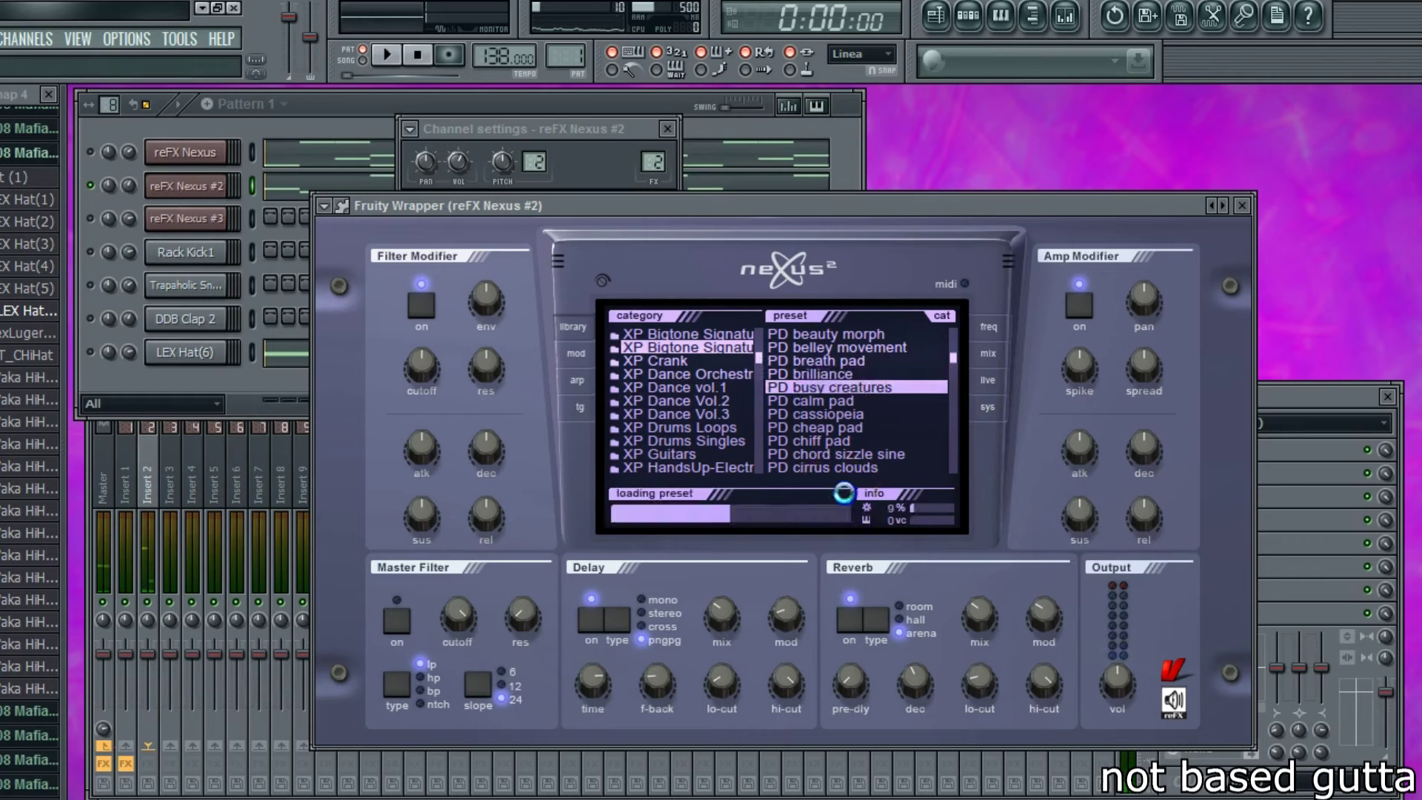
{"action": "left_click", "coordinate": [846, 493]}
{"action": "key", "text": "space"}
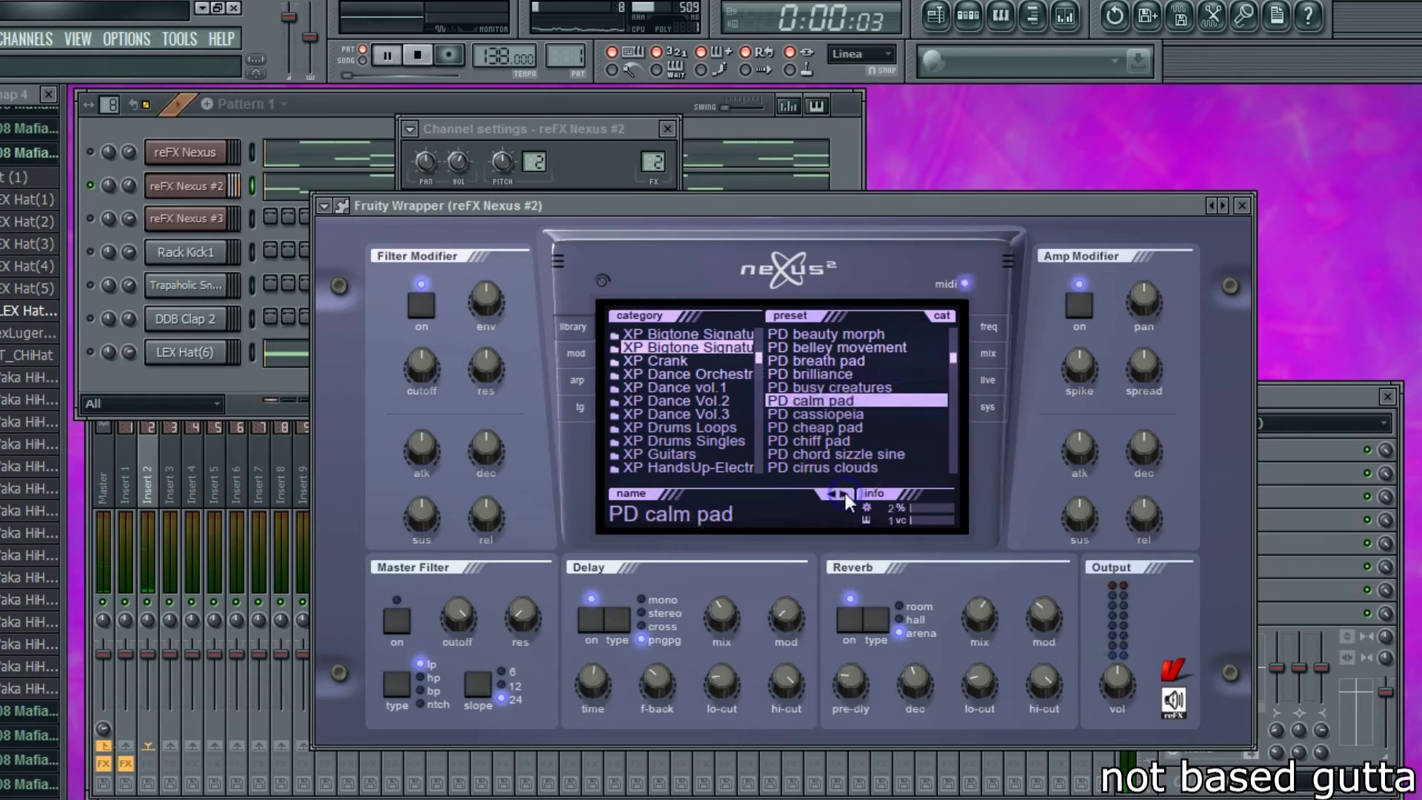
{"action": "key", "text": "space"}
{"action": "left_click", "coordinate": [846, 494]}
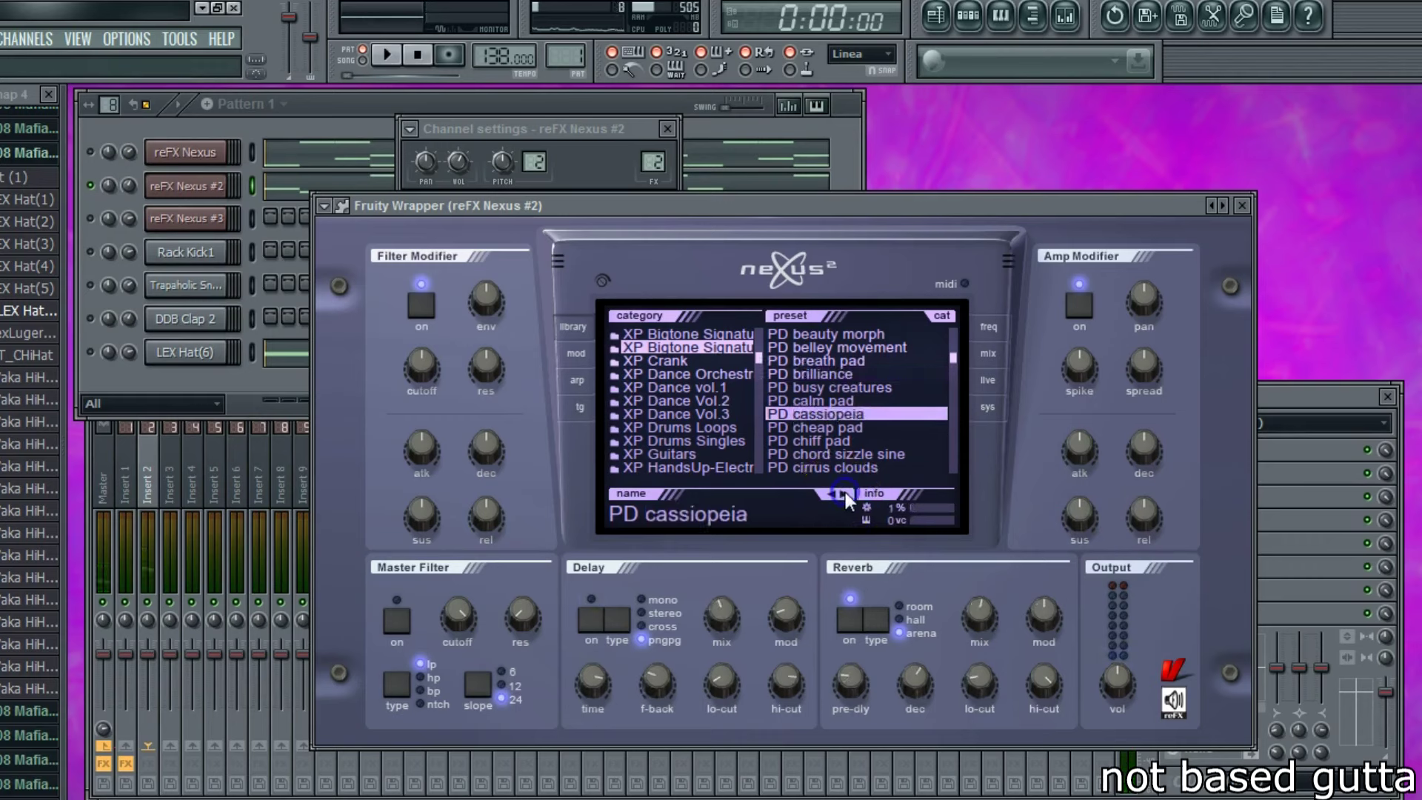
- Delete every note in the reFX Nexus #2 pattern except the opening G#6
{"action": "left_click", "coordinate": [135, 161]}
{"action": "left_click", "coordinate": [272, 181]}
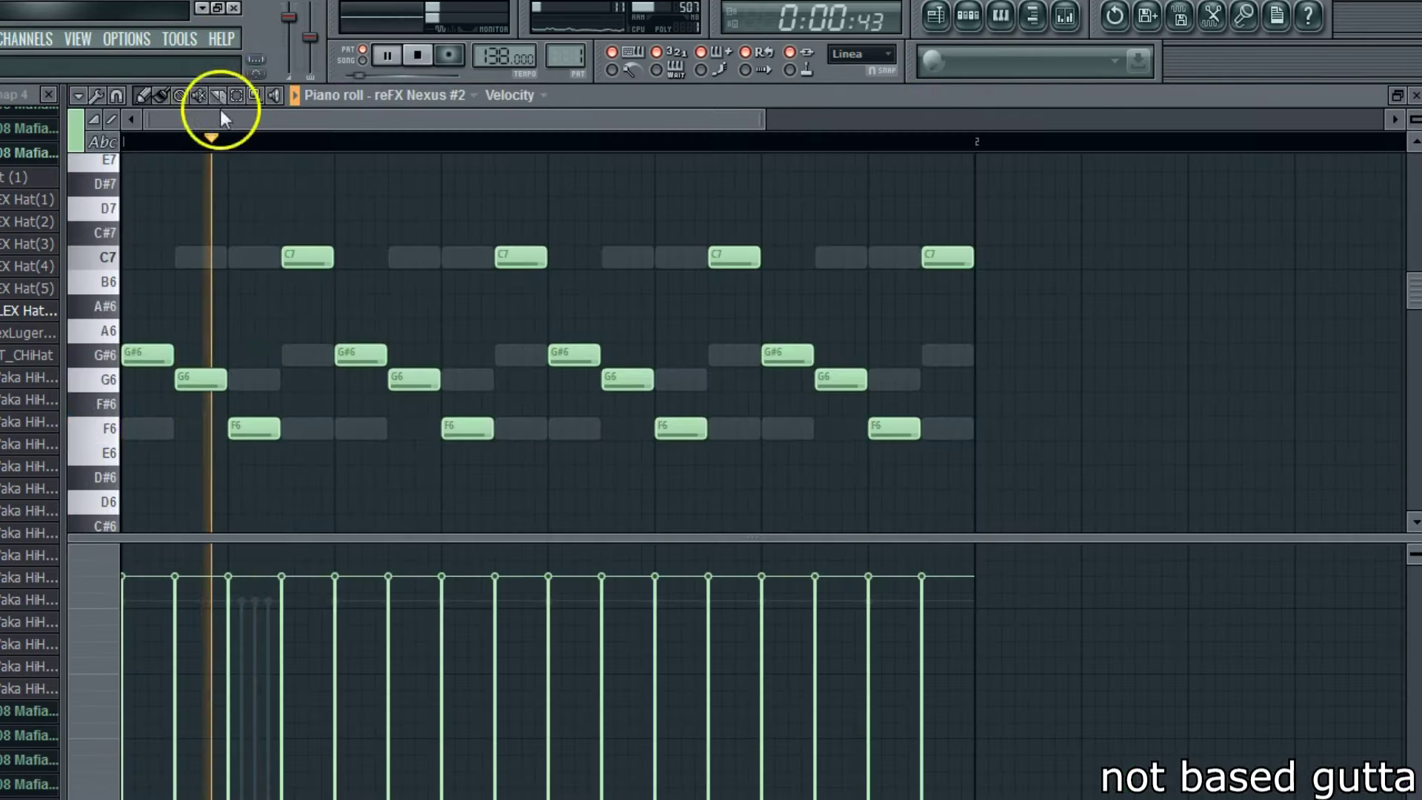
{"action": "left_click", "coordinate": [163, 97]}
{"action": "key", "text": "space"}
{"action": "mouse_move", "coordinate": [213, 385]}
{"action": "left_mouse_down"}
{"action": "mouse_move", "coordinate": [308, 423]}
{"action": "mouse_move", "coordinate": [546, 342]}
{"action": "mouse_move", "coordinate": [684, 420]}
{"action": "left_mouse_up"}
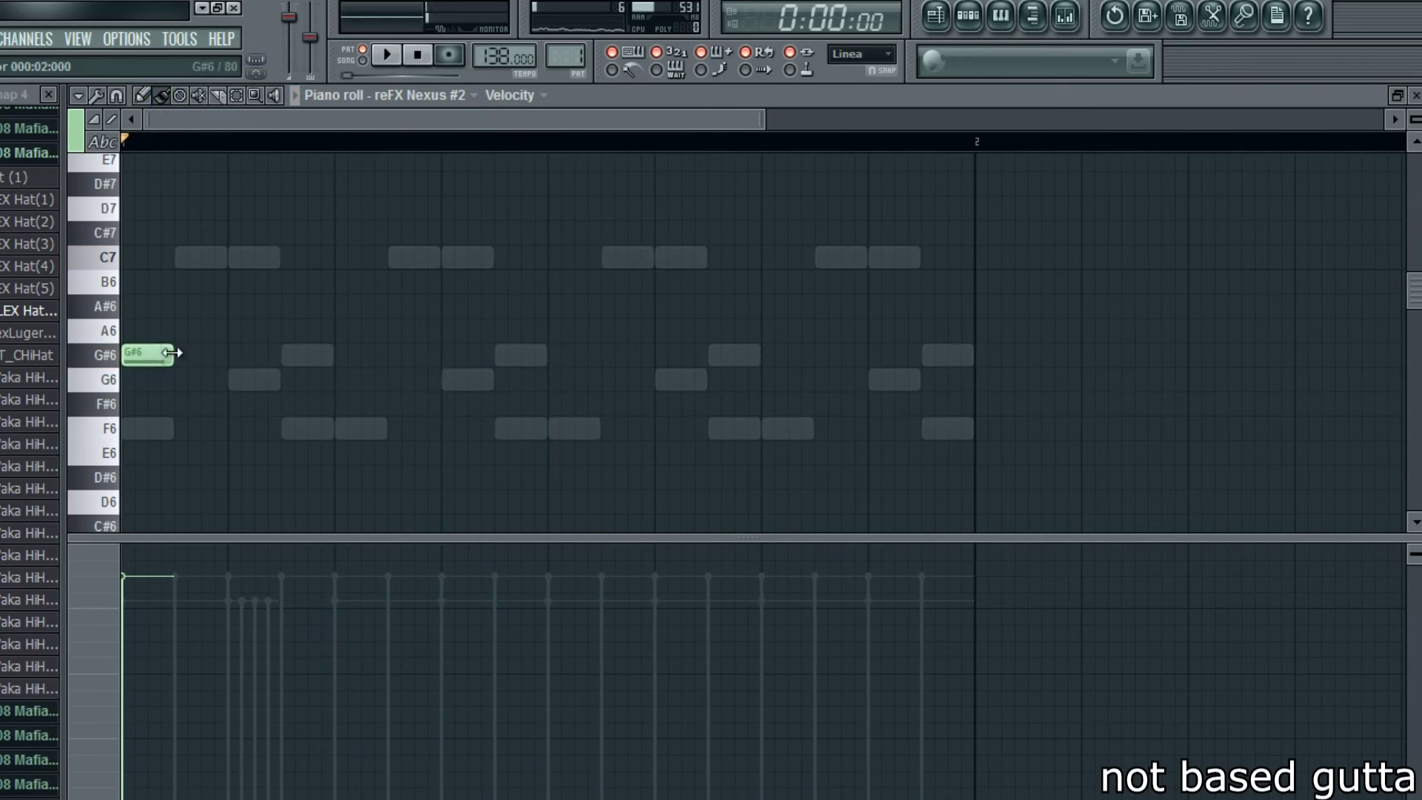
- Lengthen the opening G#6 to four steps and follow it with four-step notes G6, F6, G#6, C7, G#6, G6 and F6
{"action": "left_click", "coordinate": [226, 381]}
{"action": "key", "text": "space"}
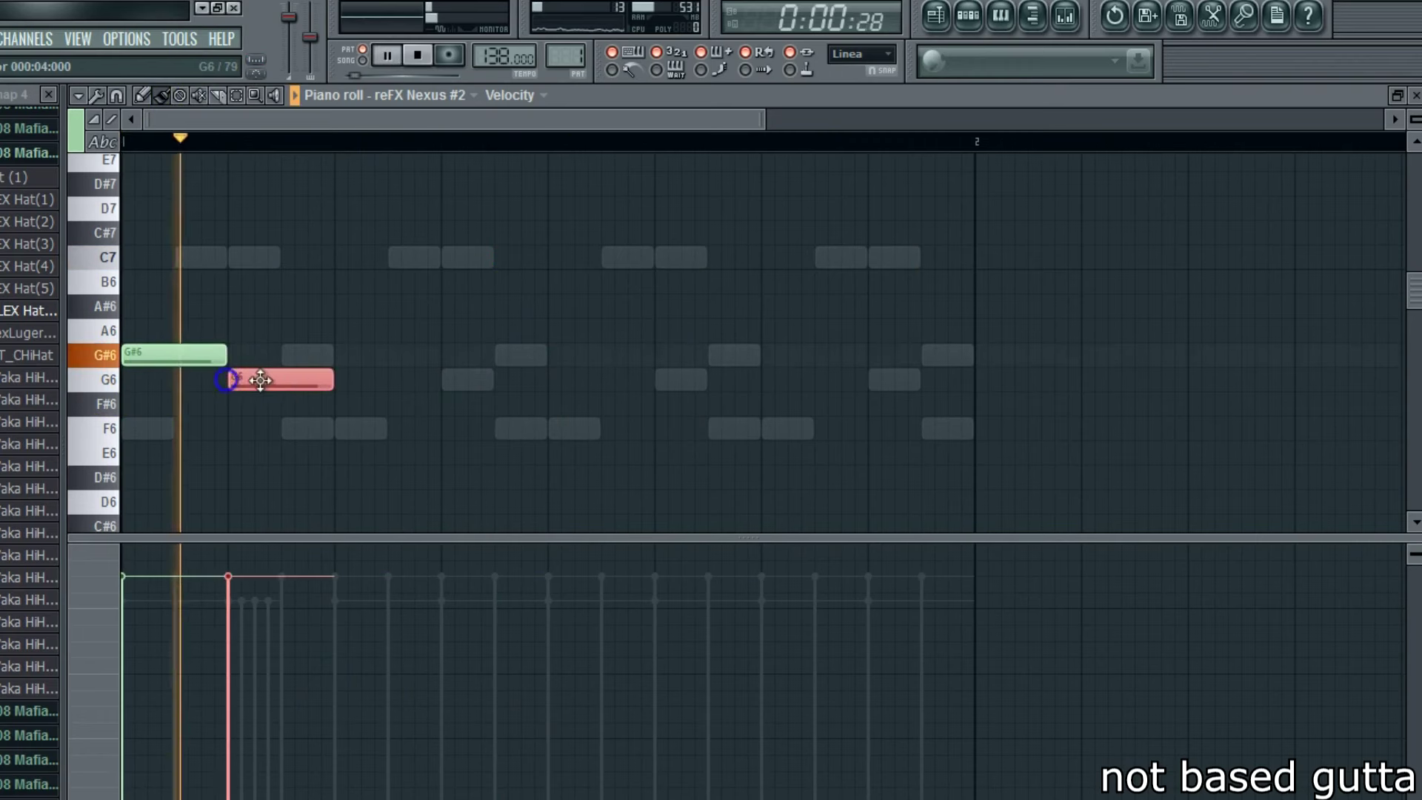
{"action": "left_click", "coordinate": [375, 427]}
{"action": "left_click", "coordinate": [454, 355]}
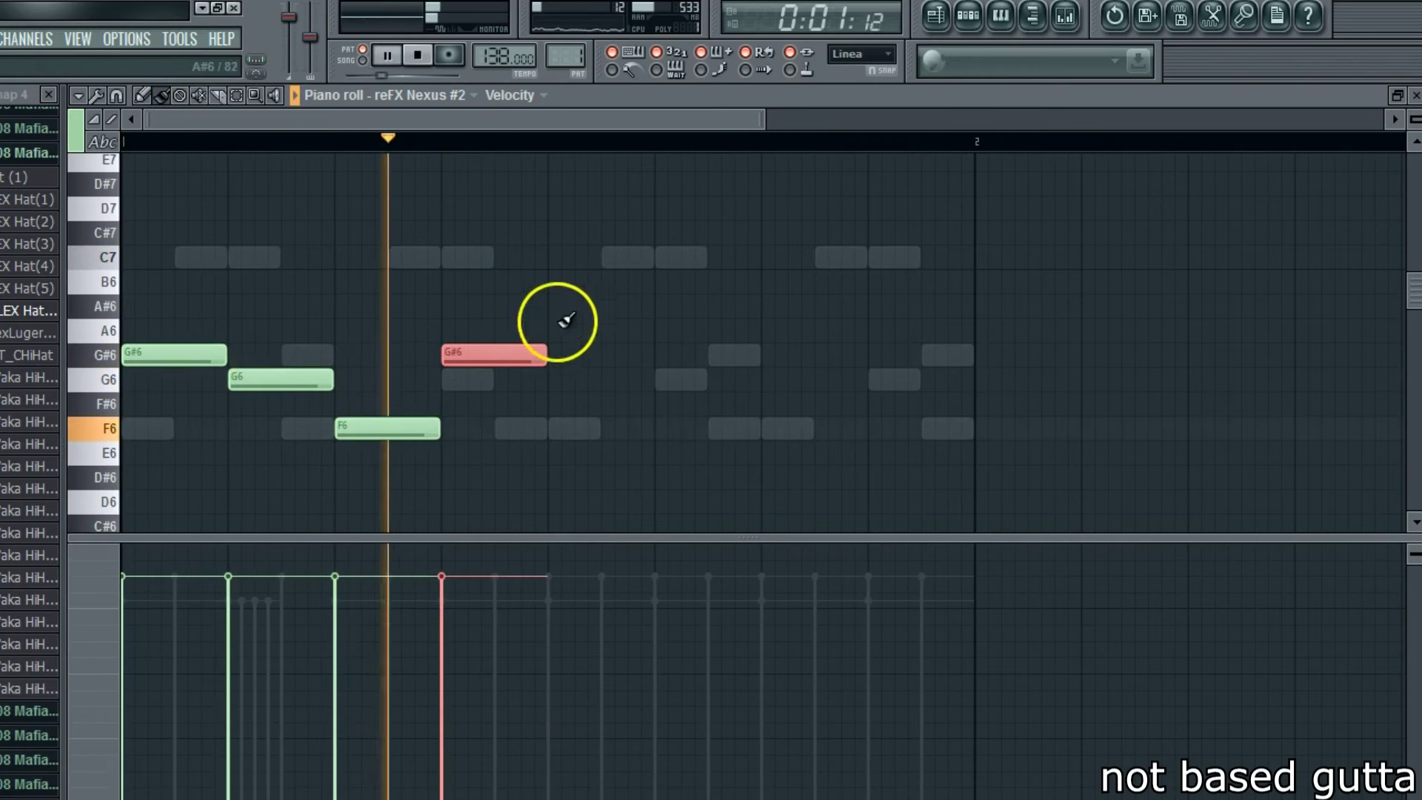
{"action": "left_click", "coordinate": [551, 257]}
{"action": "left_click", "coordinate": [1414, 95]}
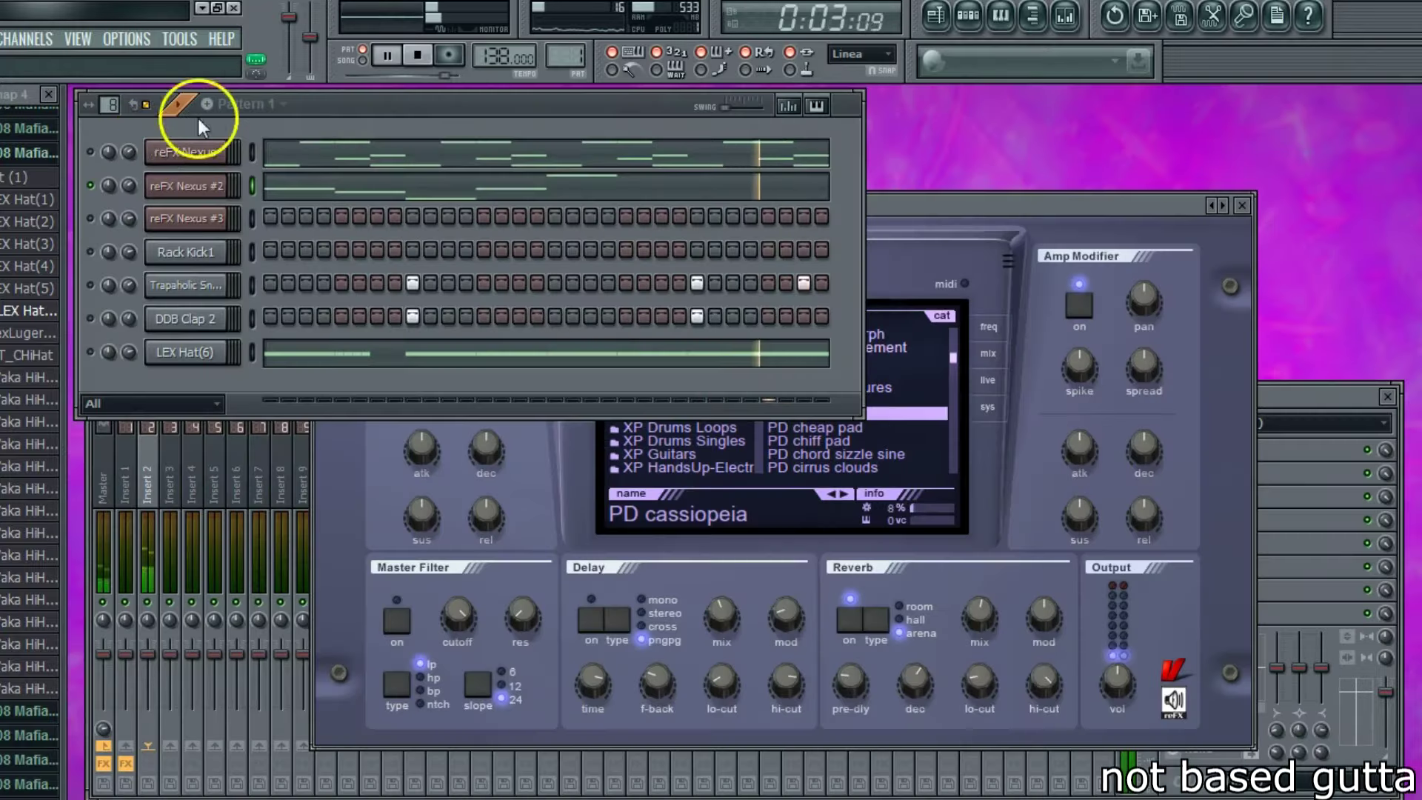
{"action": "left_click", "coordinate": [277, 189]}
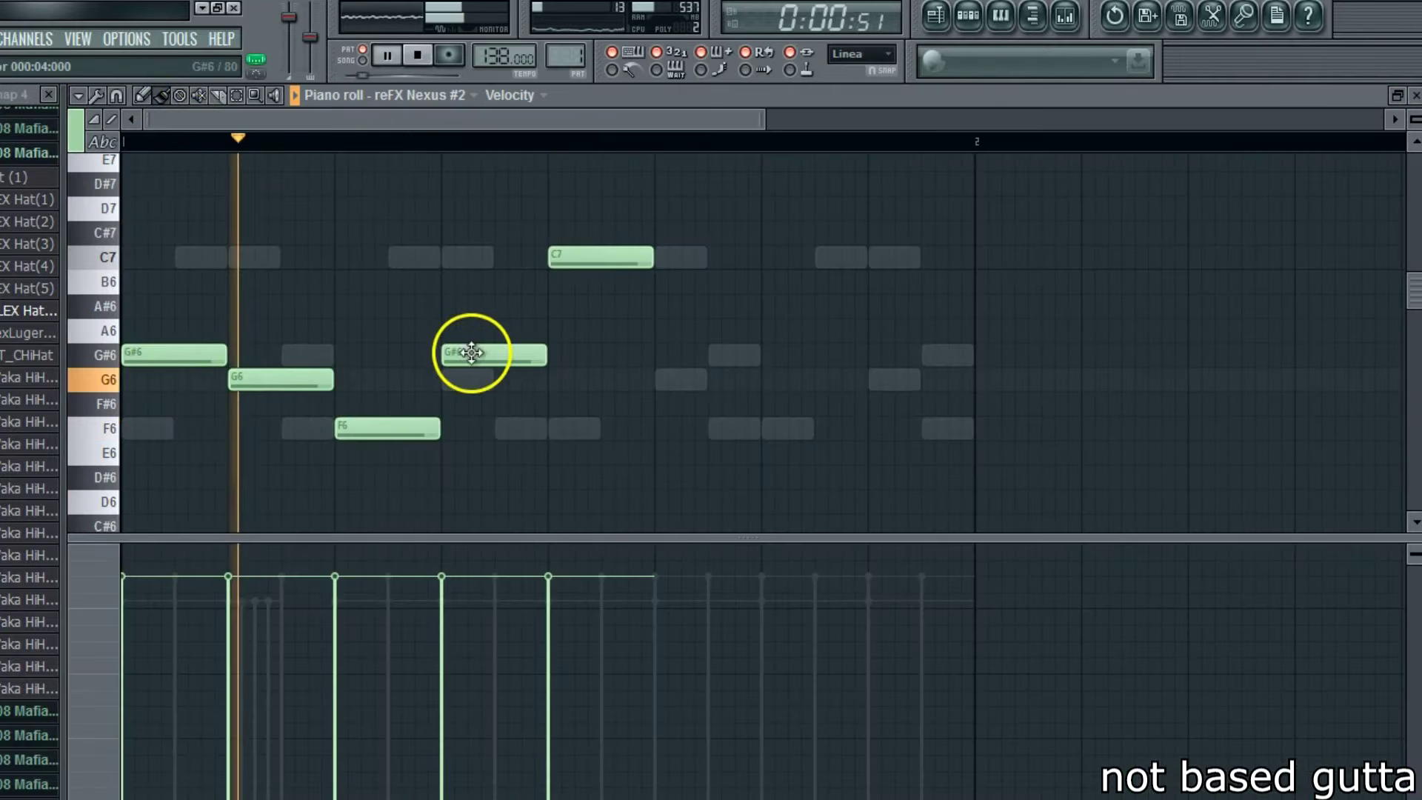
{"action": "left_click", "coordinate": [657, 354]}
{"action": "left_click", "coordinate": [770, 377]}
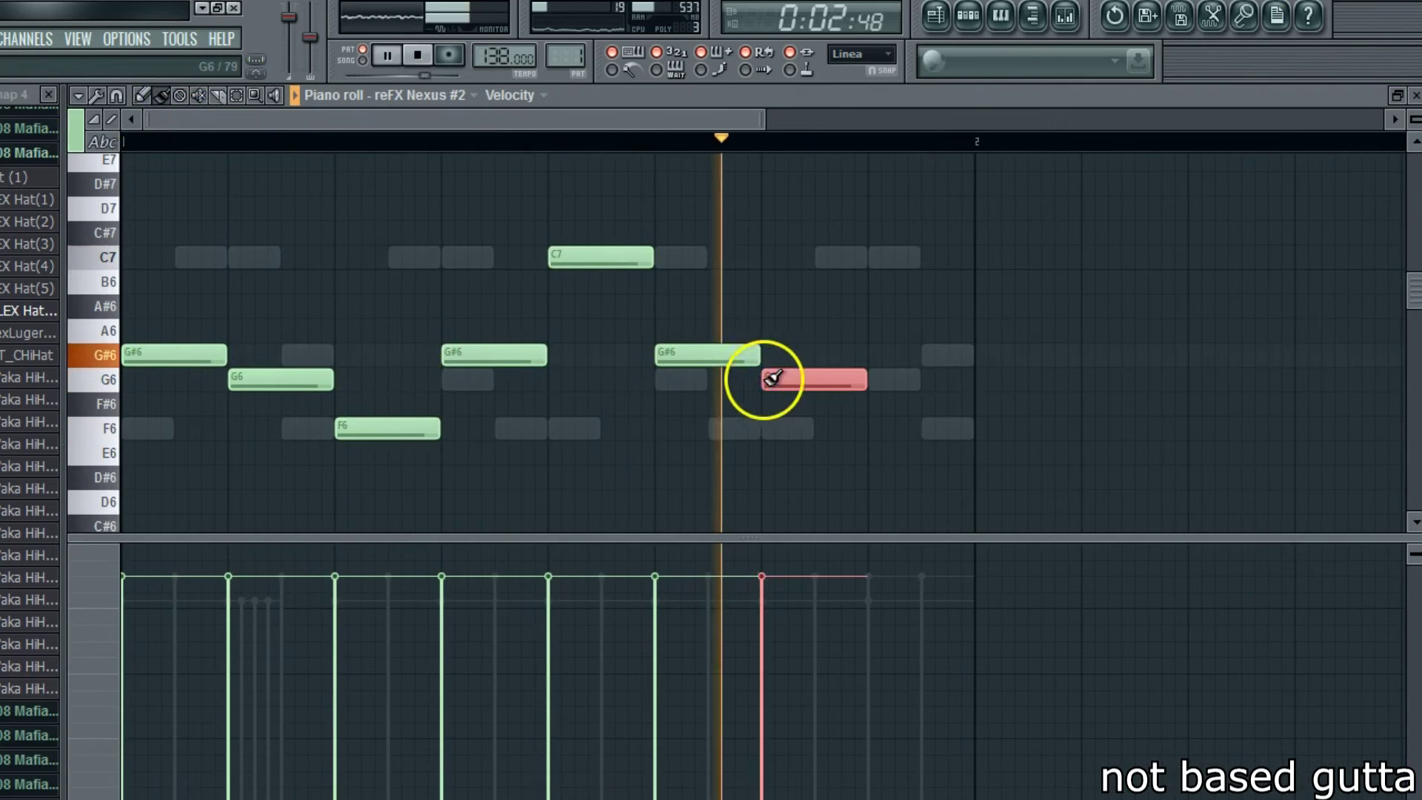
{"action": "left_click", "coordinate": [875, 426]}
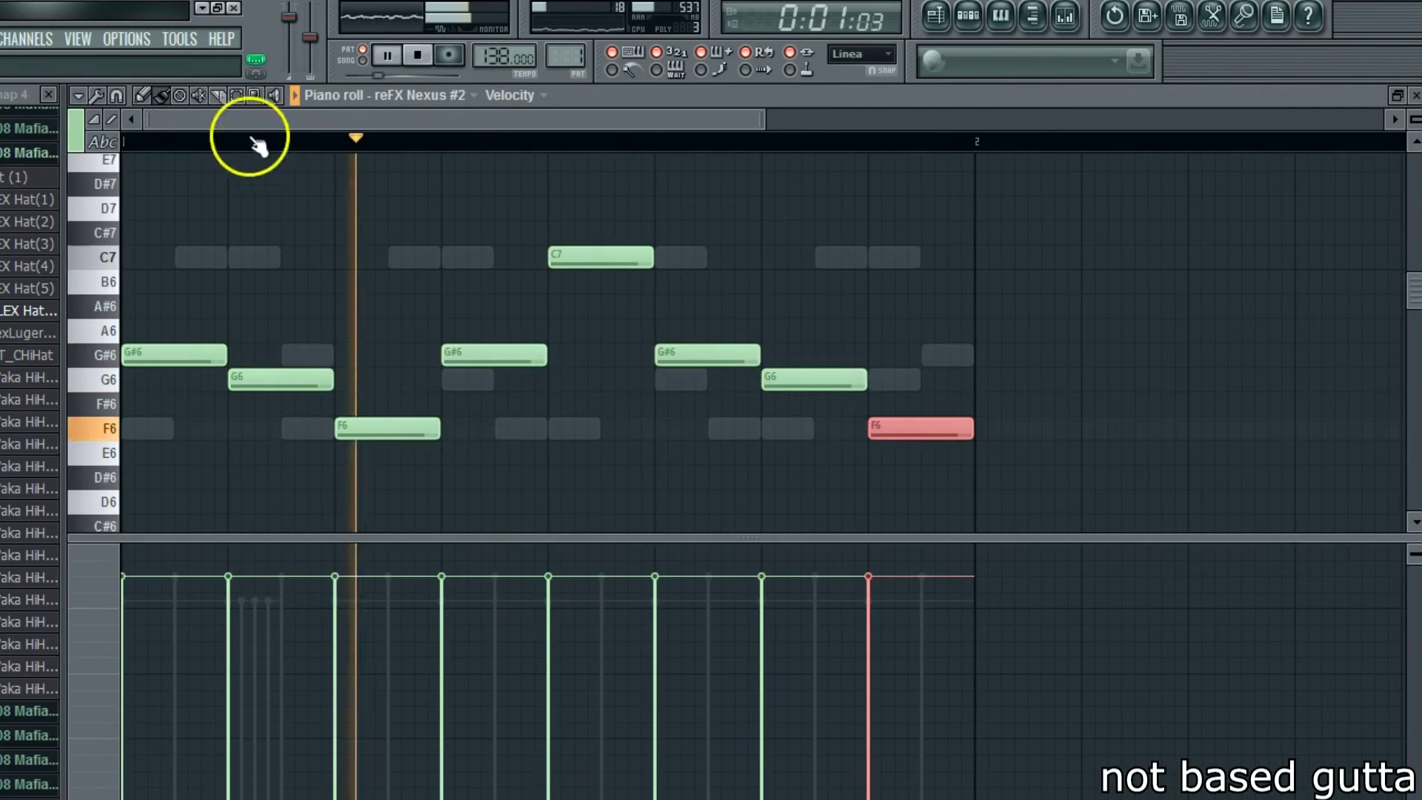
- Transpose the whole reFX Nexus #2 melody down one octave, starting on G#5
{"action": "key", "text": "ctrl+a"}
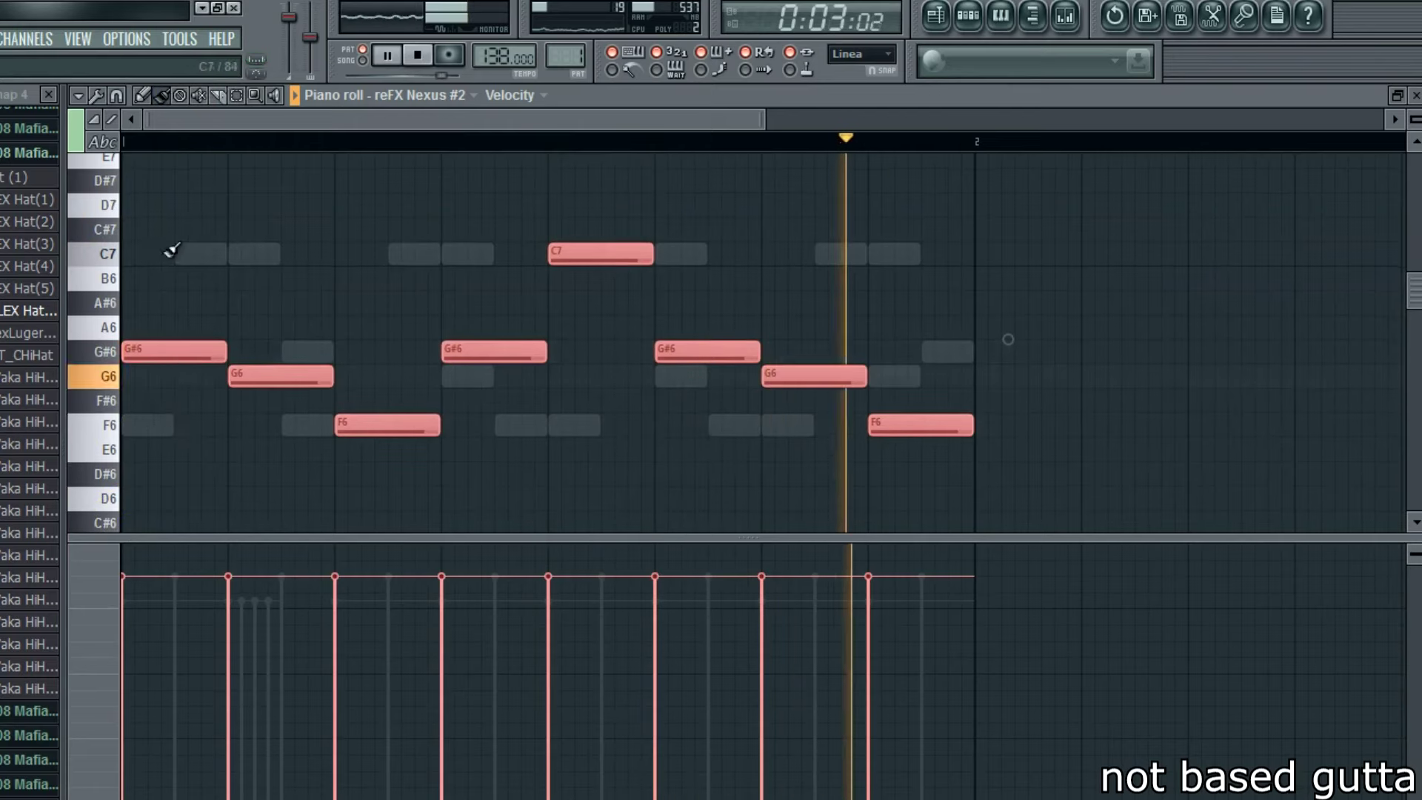
{"action": "left_click_drag", "start_coordinate": [153, 359], "coordinate": [107, 417]}
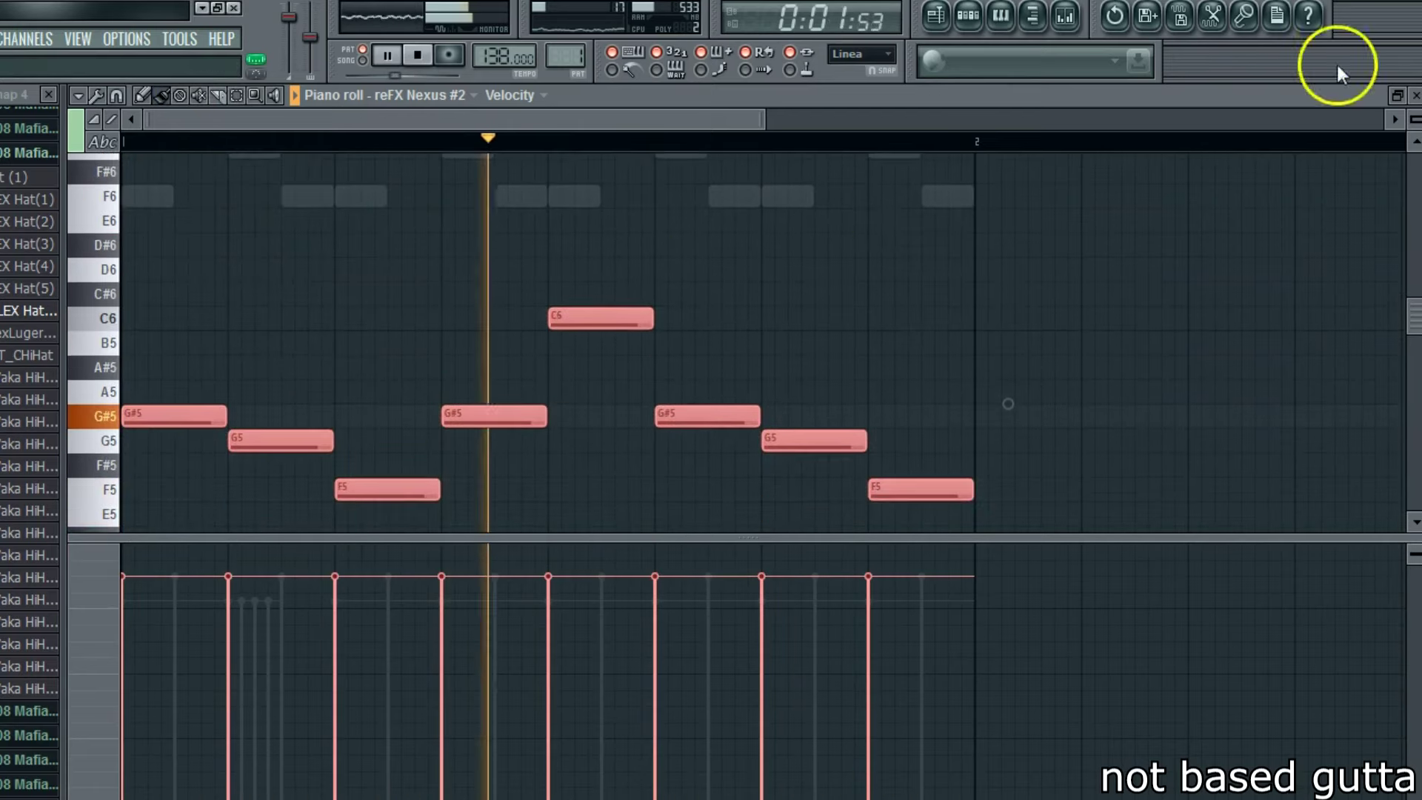
{"action": "left_click", "coordinate": [1415, 95]}
- Balance the melody channel levels during playback and turn all channels back on
{"action": "left_click_drag", "start_coordinate": [132, 150], "coordinate": [133, 152]}
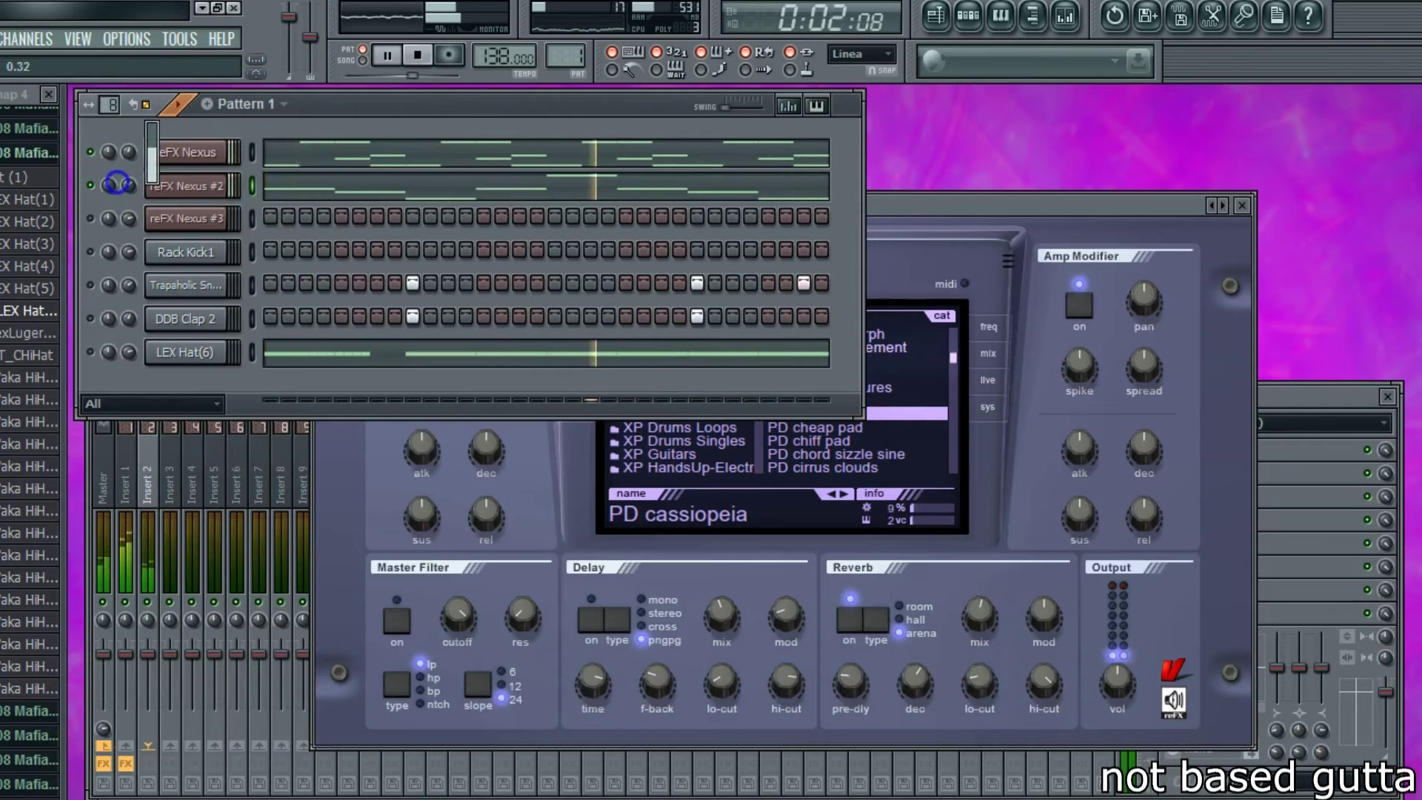
{"action": "right_click", "coordinate": [89, 184]}
{"action": "left_click", "coordinate": [108, 196]}
{"action": "right_click", "coordinate": [92, 186]}
{"action": "left_click", "coordinate": [112, 198]}
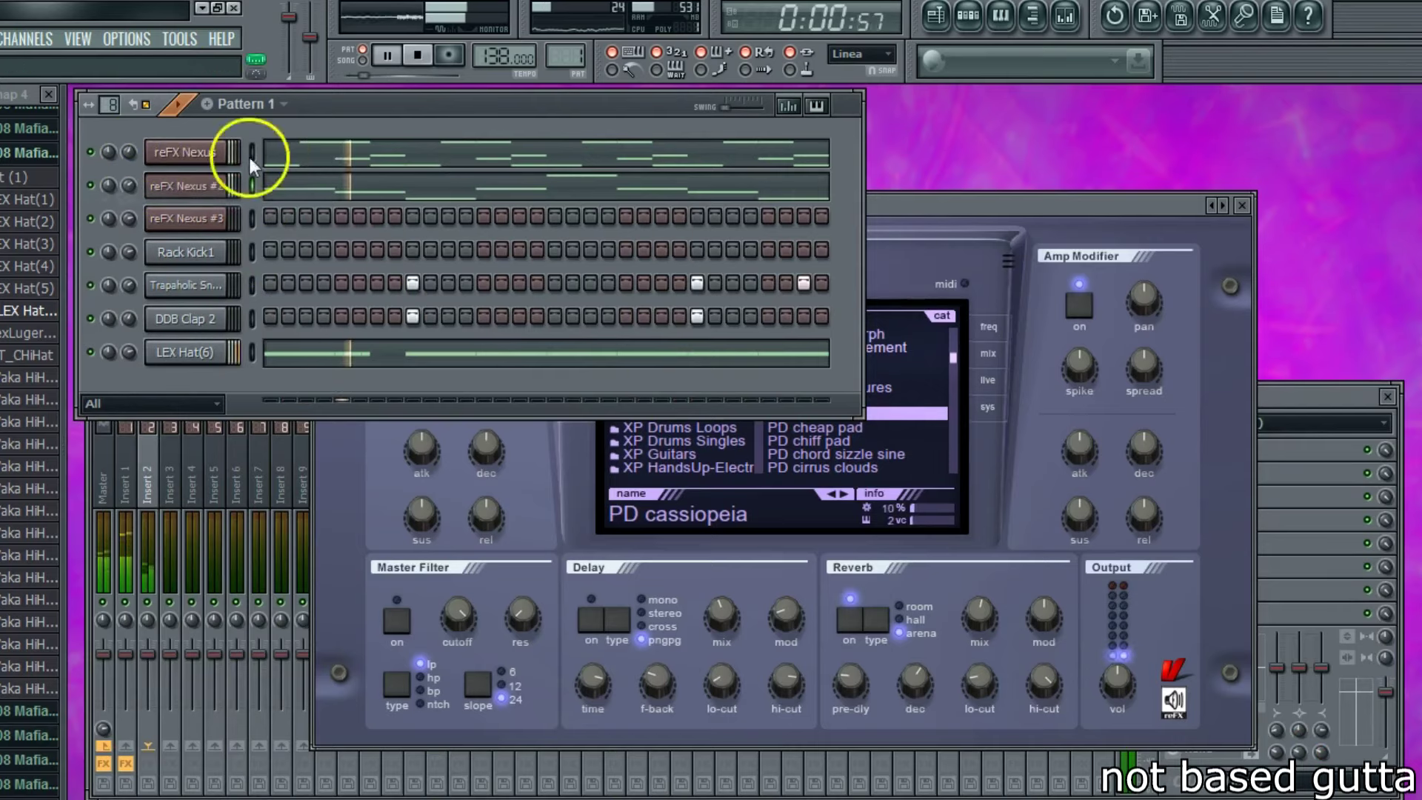
- Normalize the LEX Hat(6) sample and adjust its trim
{"action": "left_click", "coordinate": [185, 352]}
{"action": "left_click", "coordinate": [451, 540]}
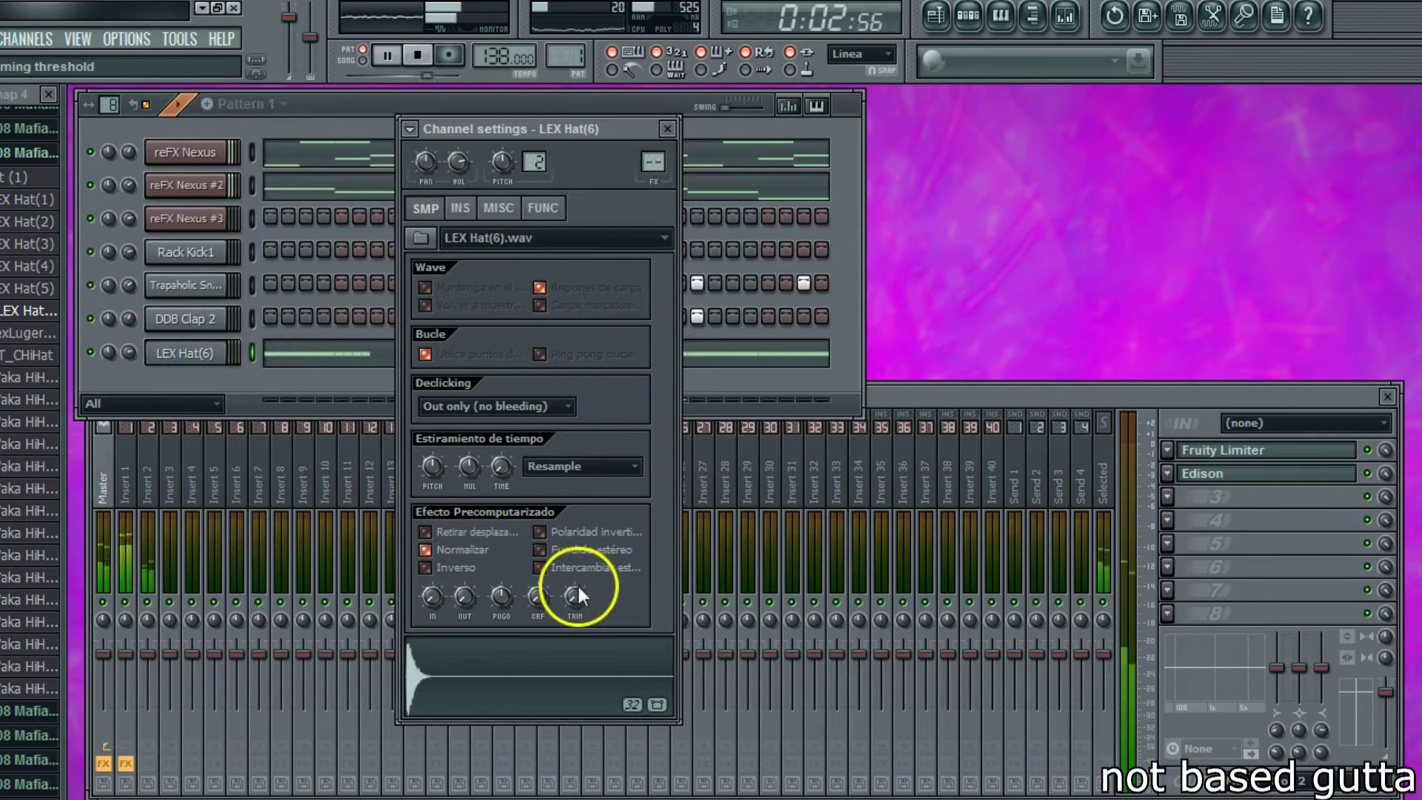
{"action": "left_click_drag", "start_coordinate": [579, 588], "coordinate": [543, 412]}
- Replace the four-note hi-hat roll on the second beat with three short, evenly spaced C5 notes
{"action": "left_click", "coordinate": [311, 357]}
{"action": "key", "text": "space"}
{"action": "left_click", "coordinate": [258, 354]}
{"action": "right_click", "coordinate": [247, 342]}
{"action": "right_click", "coordinate": [261, 342]}
{"action": "right_click", "coordinate": [274, 342]}
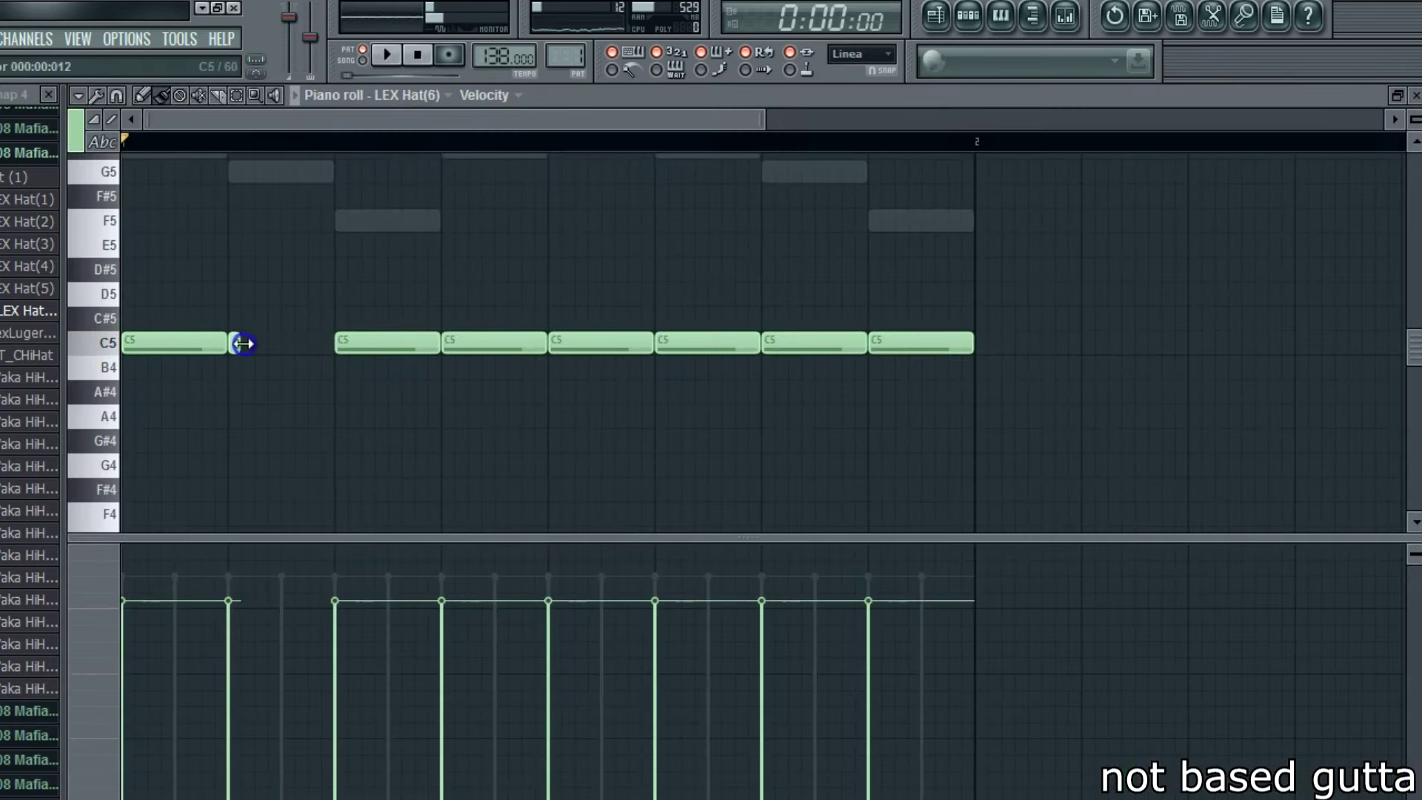
{"action": "left_click_drag", "start_coordinate": [281, 342], "coordinate": [274, 343]}
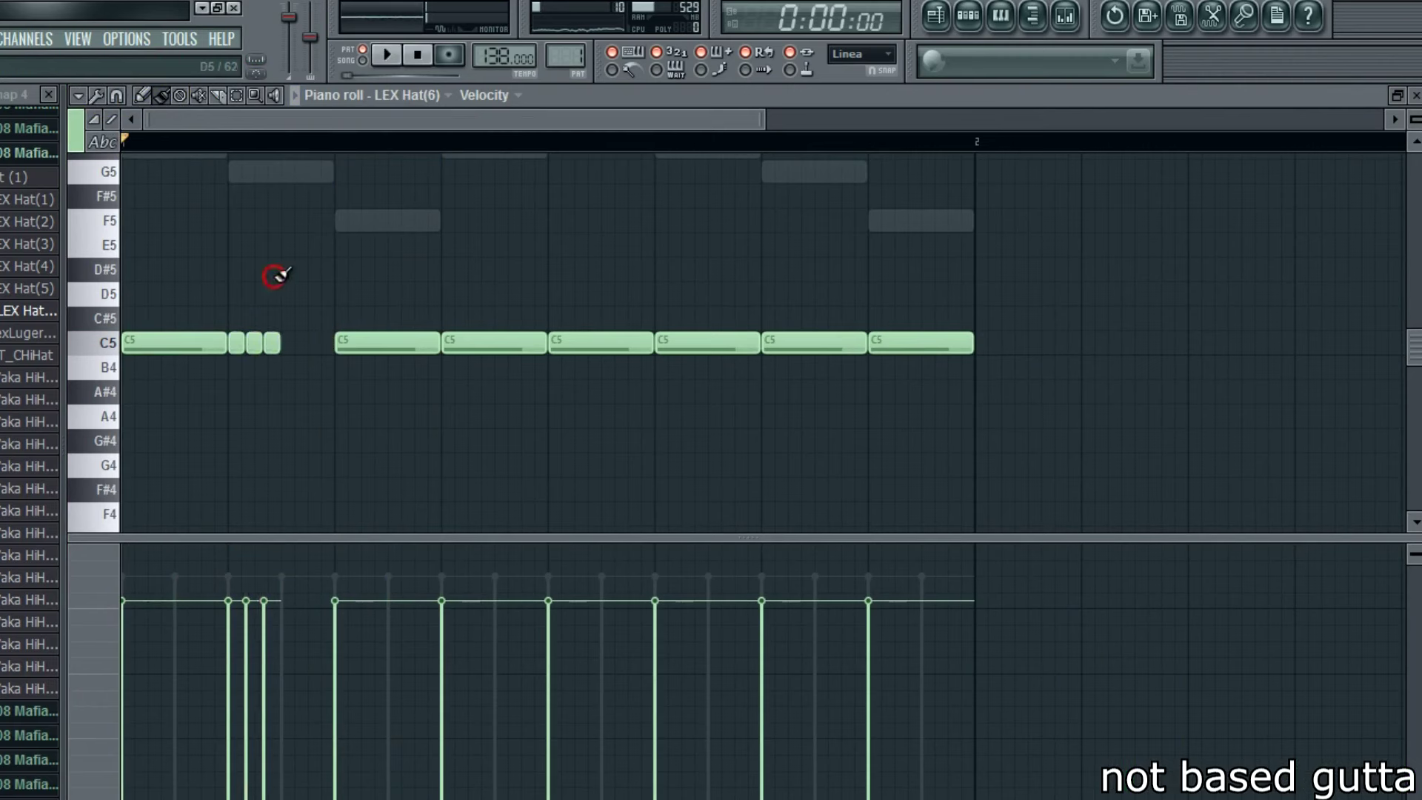
{"action": "key", "text": "space"}
- Split the fourth hi-hat hit into three equal C5 notes and add a Trapaholic snare hit on step 15
{"action": "left_click", "coordinate": [555, 345]}
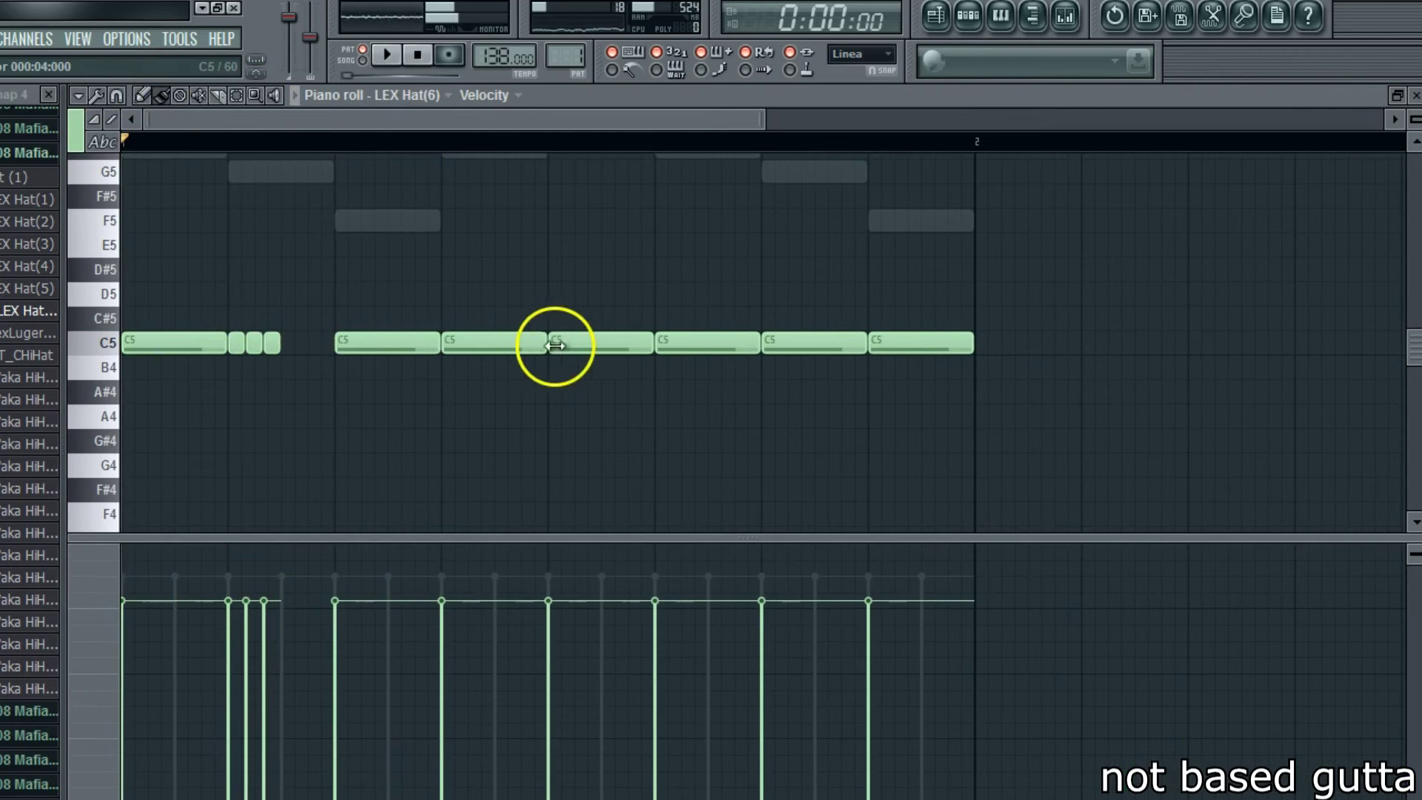
{"action": "key", "text": "space"}
{"action": "left_click_drag", "start_coordinate": [474, 361], "coordinate": [542, 326]}
{"action": "left_click", "coordinate": [1415, 94]}
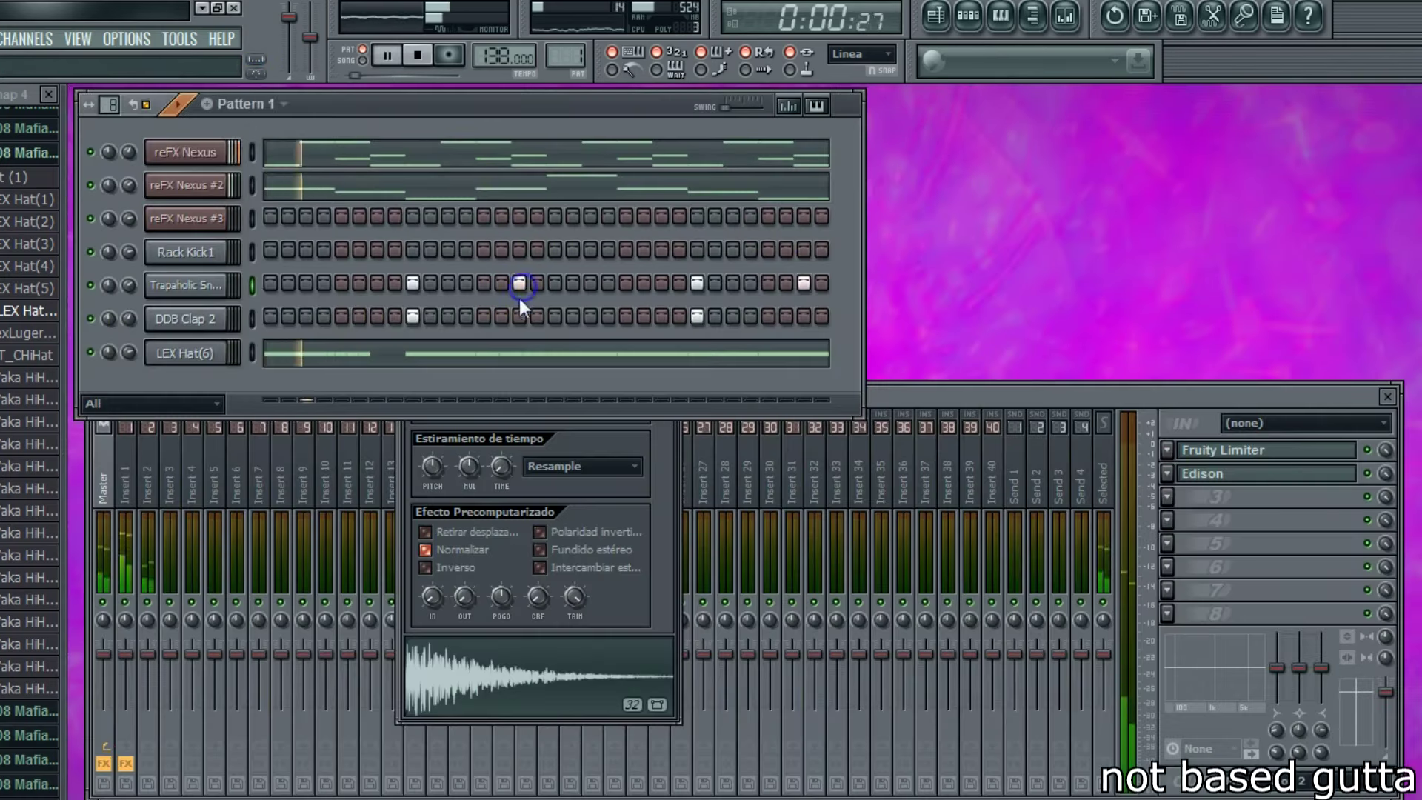
- Replace the sixth LEX Hat(6) hit with a roll of four short C5 notes
{"action": "left_click", "coordinate": [482, 354]}
{"action": "left_click", "coordinate": [160, 97]}
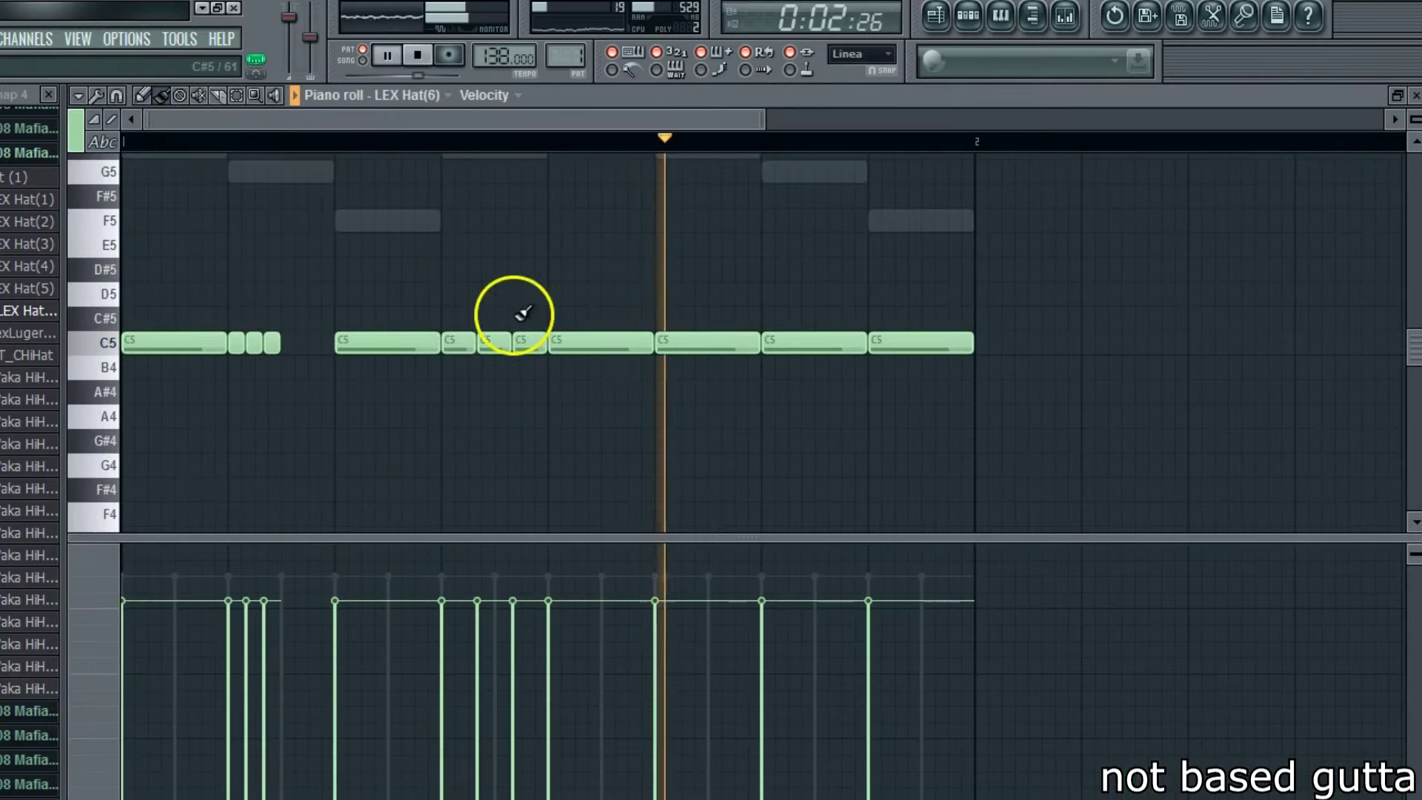
{"action": "mouse_move", "coordinate": [752, 339]}
{"action": "left_mouse_down"}
{"action": "mouse_move", "coordinate": [661, 348]}
{"action": "mouse_move", "coordinate": [698, 345]}
{"action": "mouse_move", "coordinate": [682, 340]}
{"action": "left_mouse_up"}
{"action": "key", "text": "space"}
{"action": "right_click", "coordinate": [661, 347]}
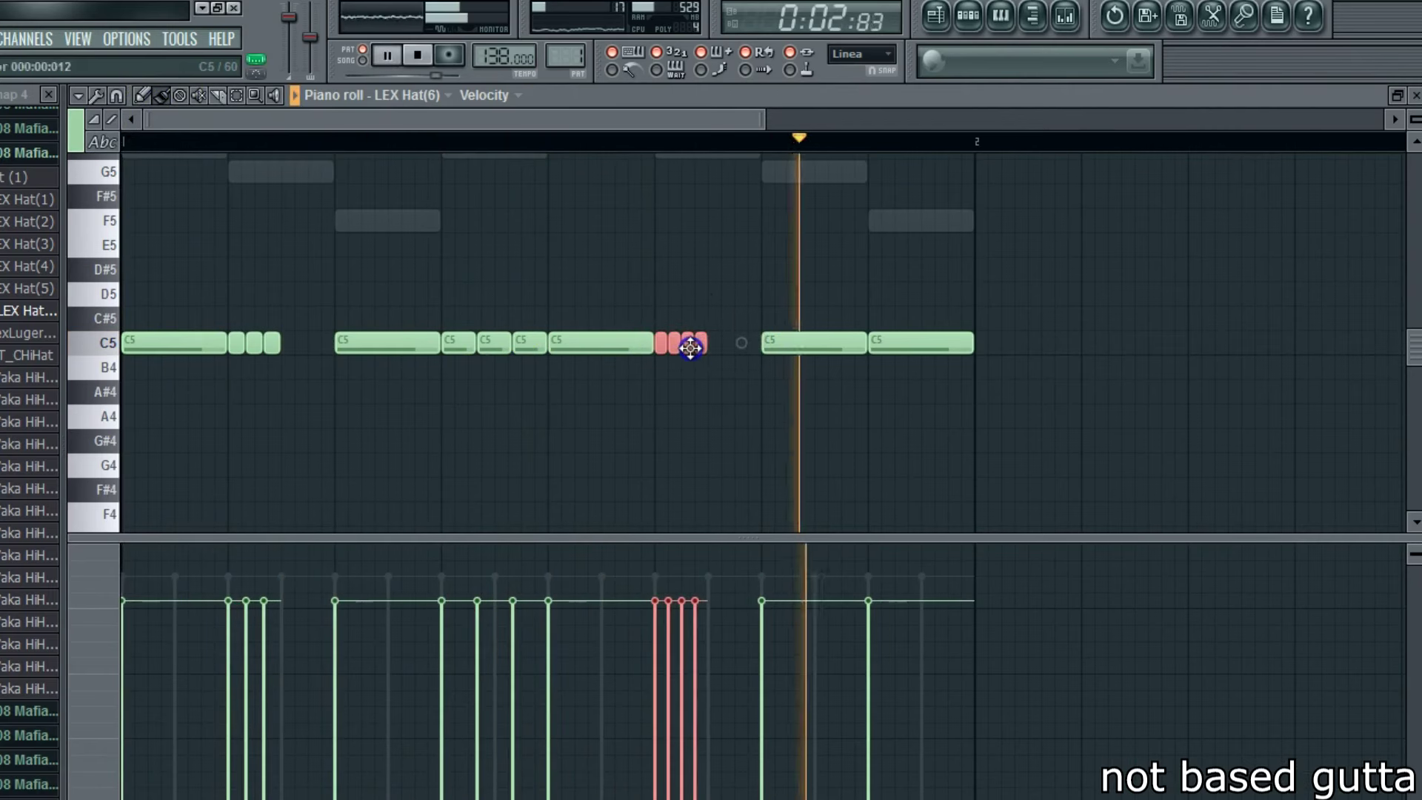
{"action": "left_click", "coordinate": [787, 339]}
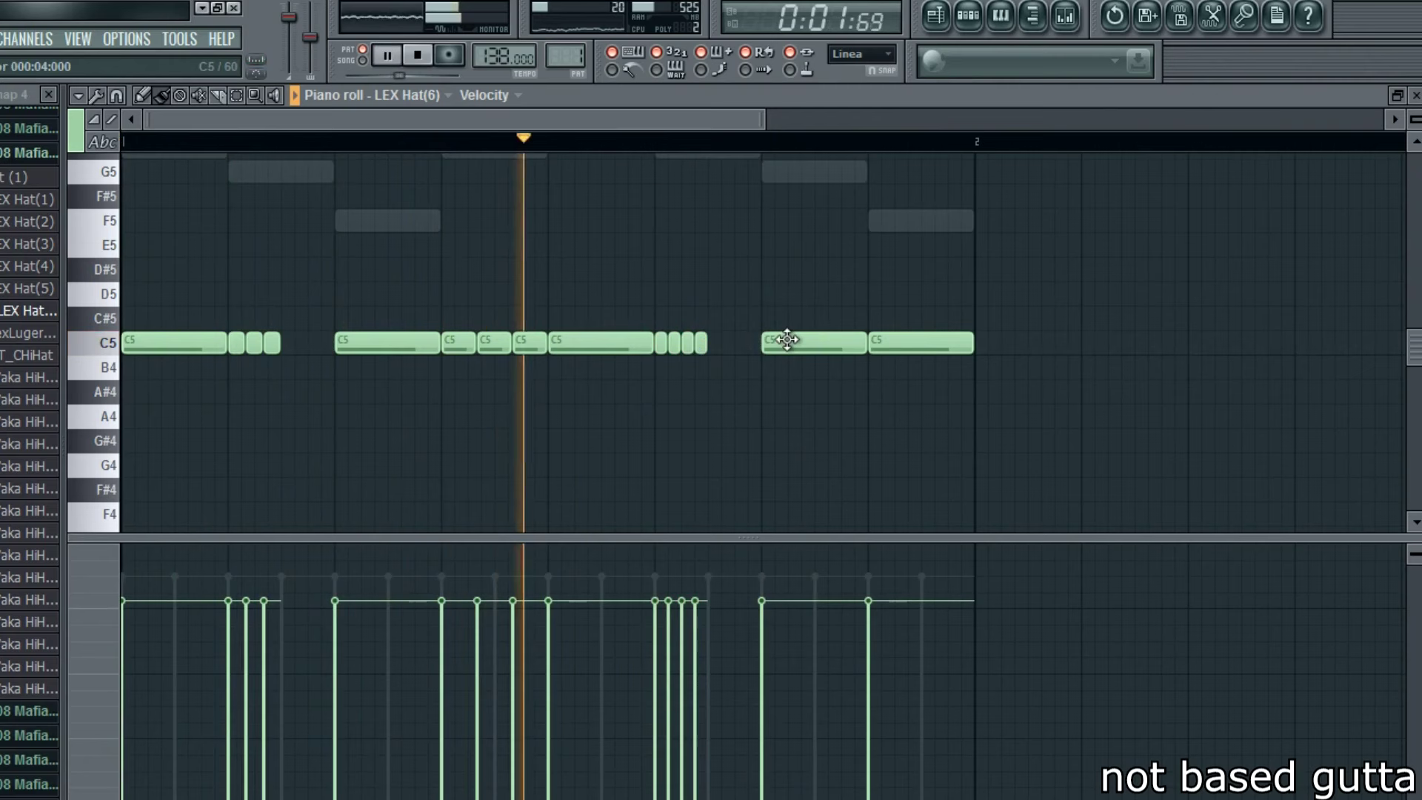
- Shorten the last hi-hat hit to one step and fill the rest of its beat with one-step C5 notes
{"action": "left_click_drag", "start_coordinate": [968, 342], "coordinate": [893, 348]}
{"action": "right_click", "coordinate": [908, 342]}
{"action": "left_click", "coordinate": [878, 299]}
{"action": "right_click", "coordinate": [897, 302]}
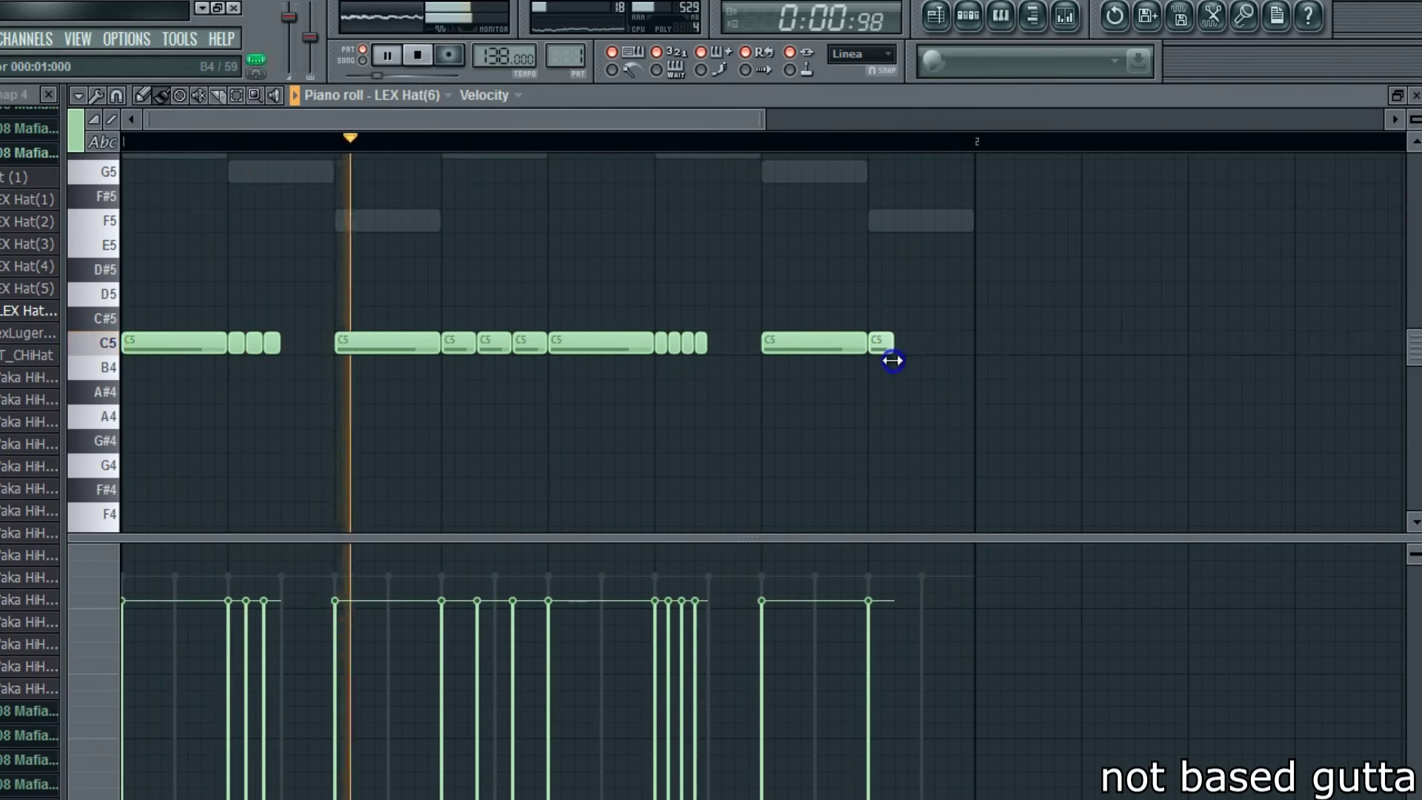
{"action": "left_click", "coordinate": [903, 342]}
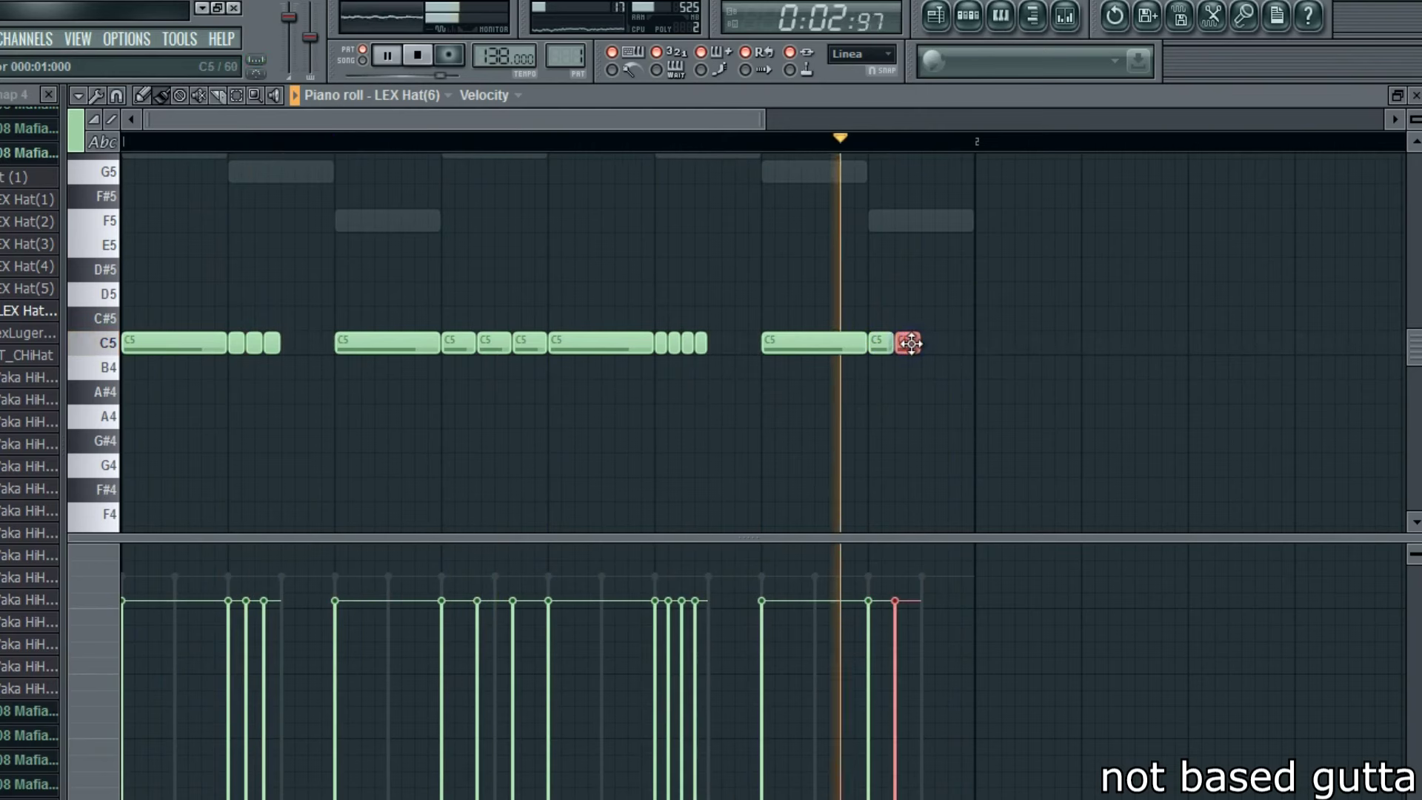
{"action": "left_click_drag", "start_coordinate": [919, 343], "coordinate": [971, 346]}
{"action": "left_click", "coordinate": [1415, 95]}
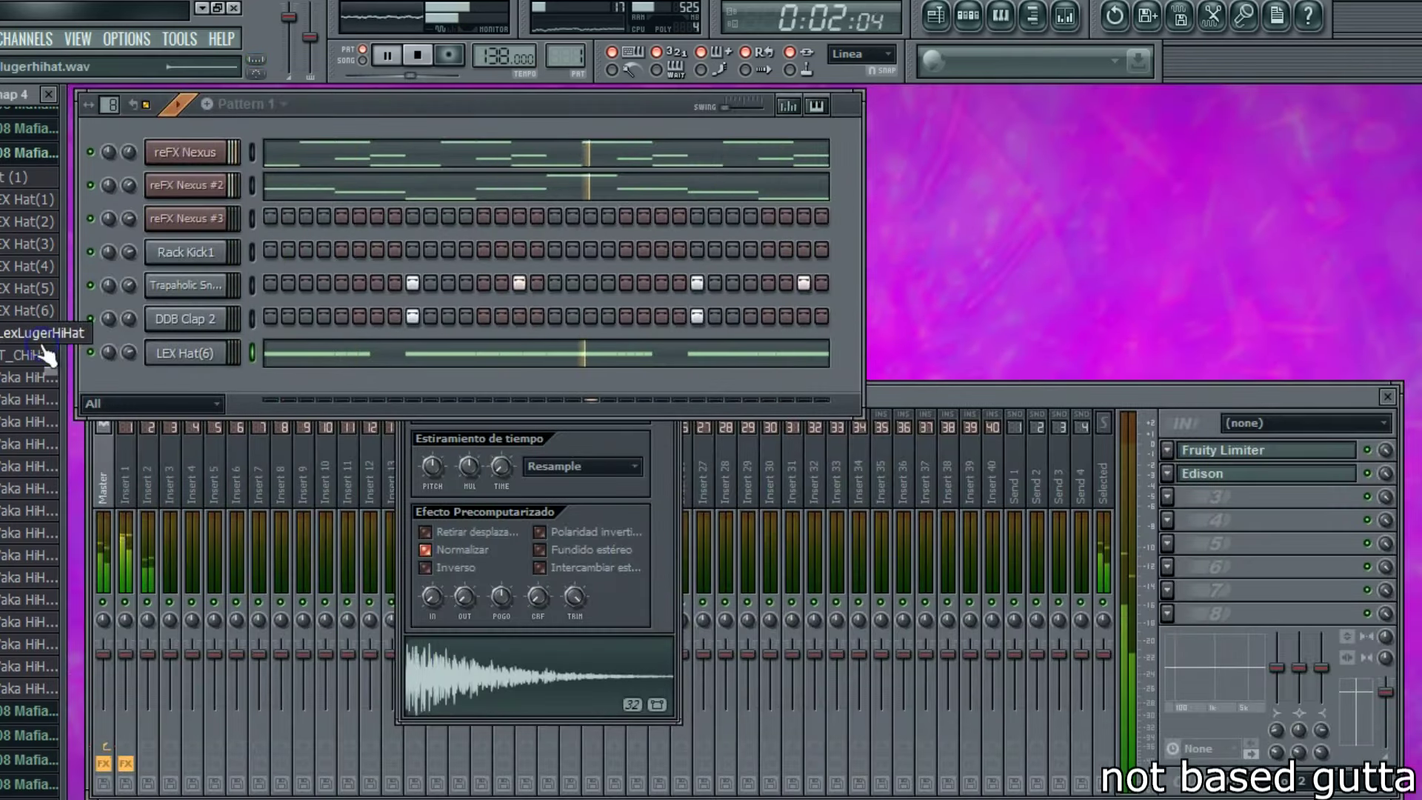
- Stop playback, preview other LEX hats, and replace the LEX Hat(6) channel's sample with LEX Hat(3)
{"action": "key", "text": "space"}
{"action": "left_click", "coordinate": [32, 220]}
{"action": "left_click_drag", "start_coordinate": [35, 242], "coordinate": [152, 351]}
{"action": "left_click", "coordinate": [158, 353]}
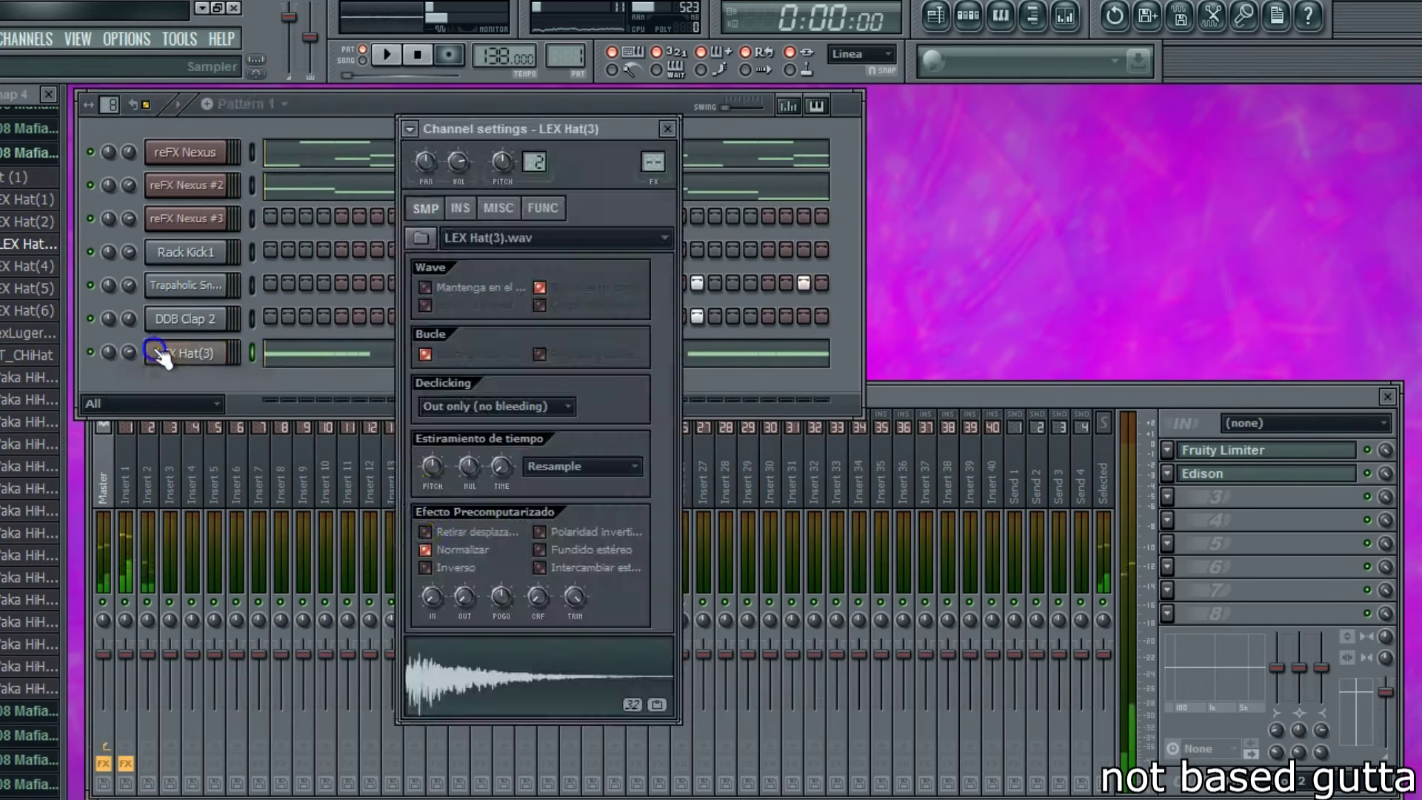
- Start playback and set the root note of the LEX Hat(3) channel to D5
{"action": "key", "text": "space"}
{"action": "left_click", "coordinate": [498, 208]}
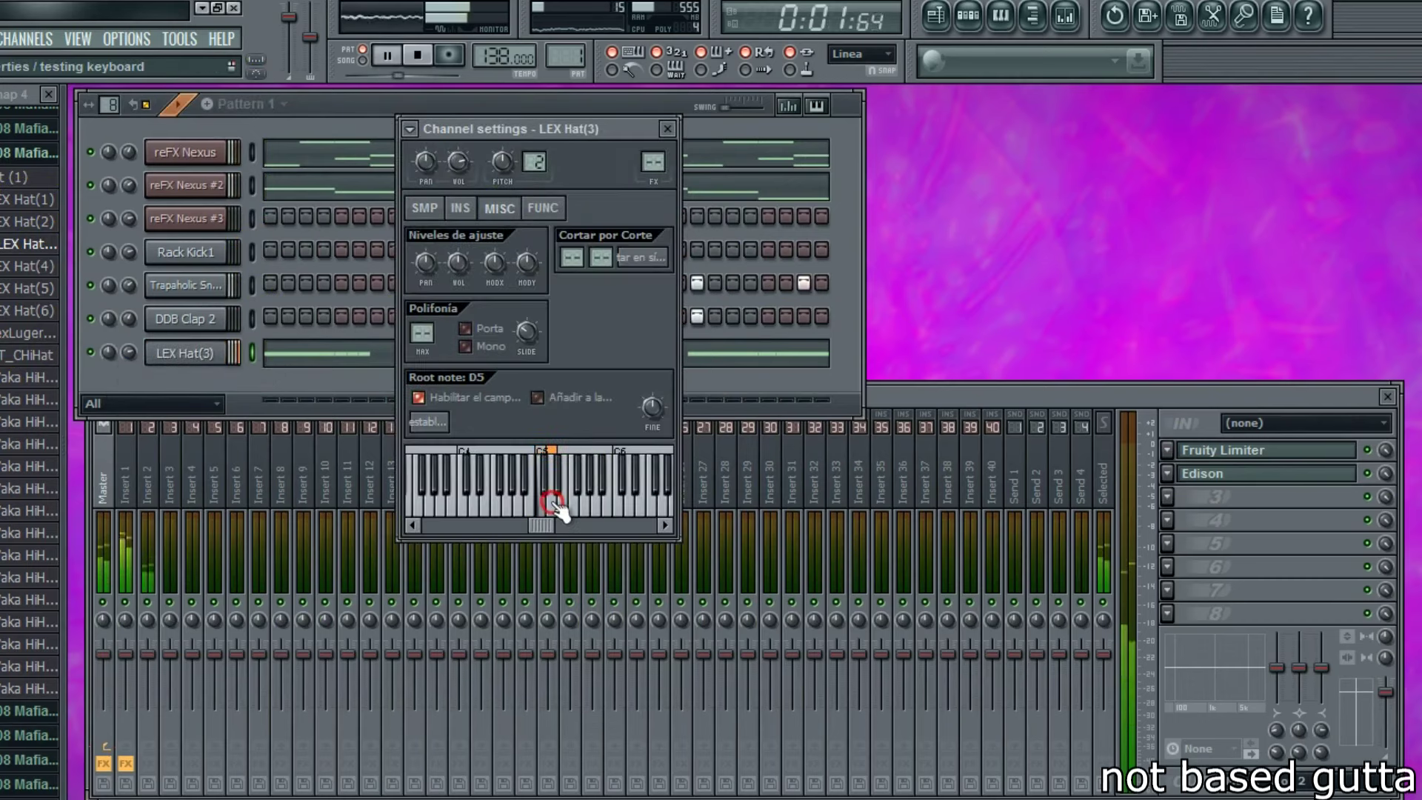
- Solo the reFX Nexus #2 channel and open its plugin interface
{"action": "right_click", "coordinate": [90, 186]}
{"action": "left_click", "coordinate": [94, 195]}
{"action": "left_click", "coordinate": [198, 187]}
{"action": "left_click", "coordinate": [427, 207]}
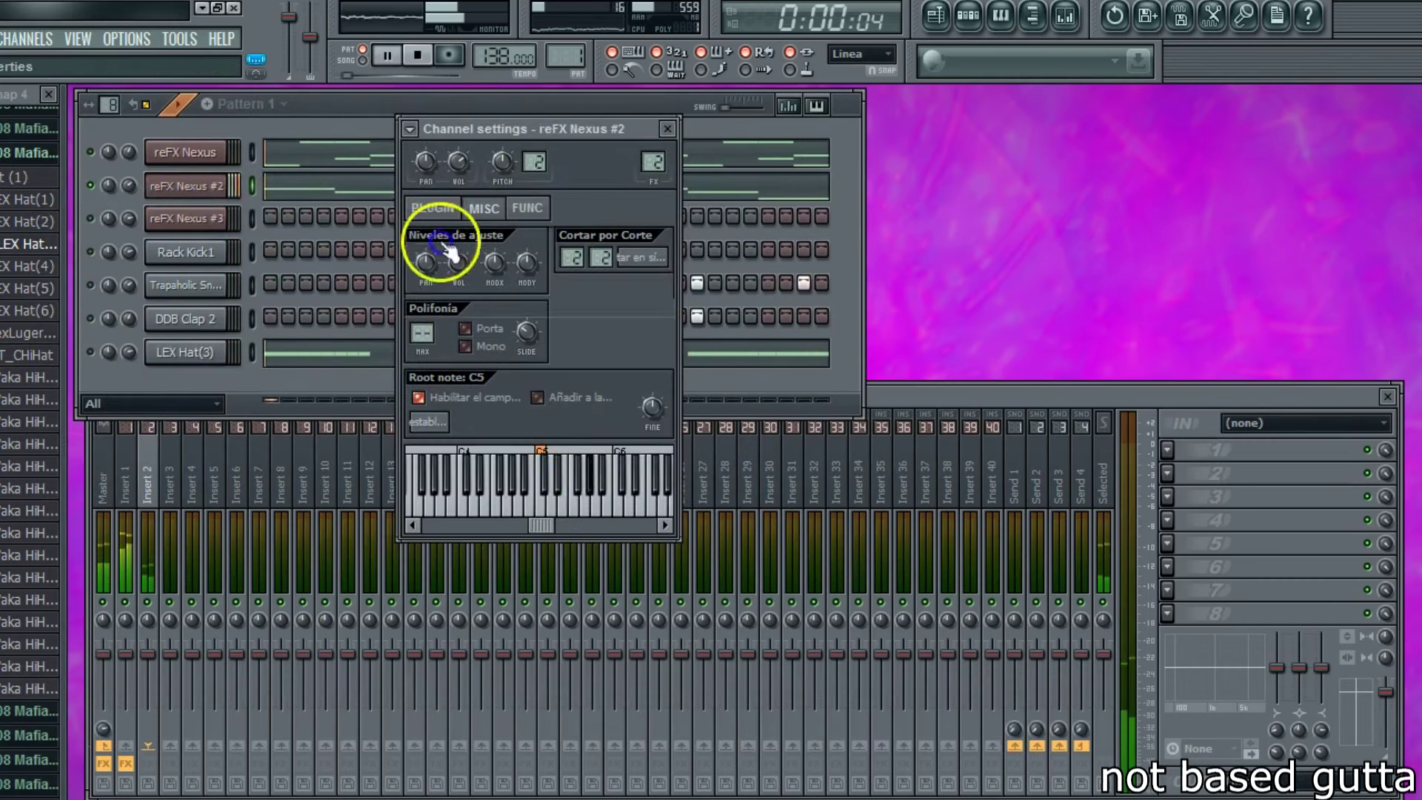
- Audition the presets from PD cheap pad onwards in reFX Nexus #2 and load PD coral
{"action": "left_click", "coordinate": [842, 493]}
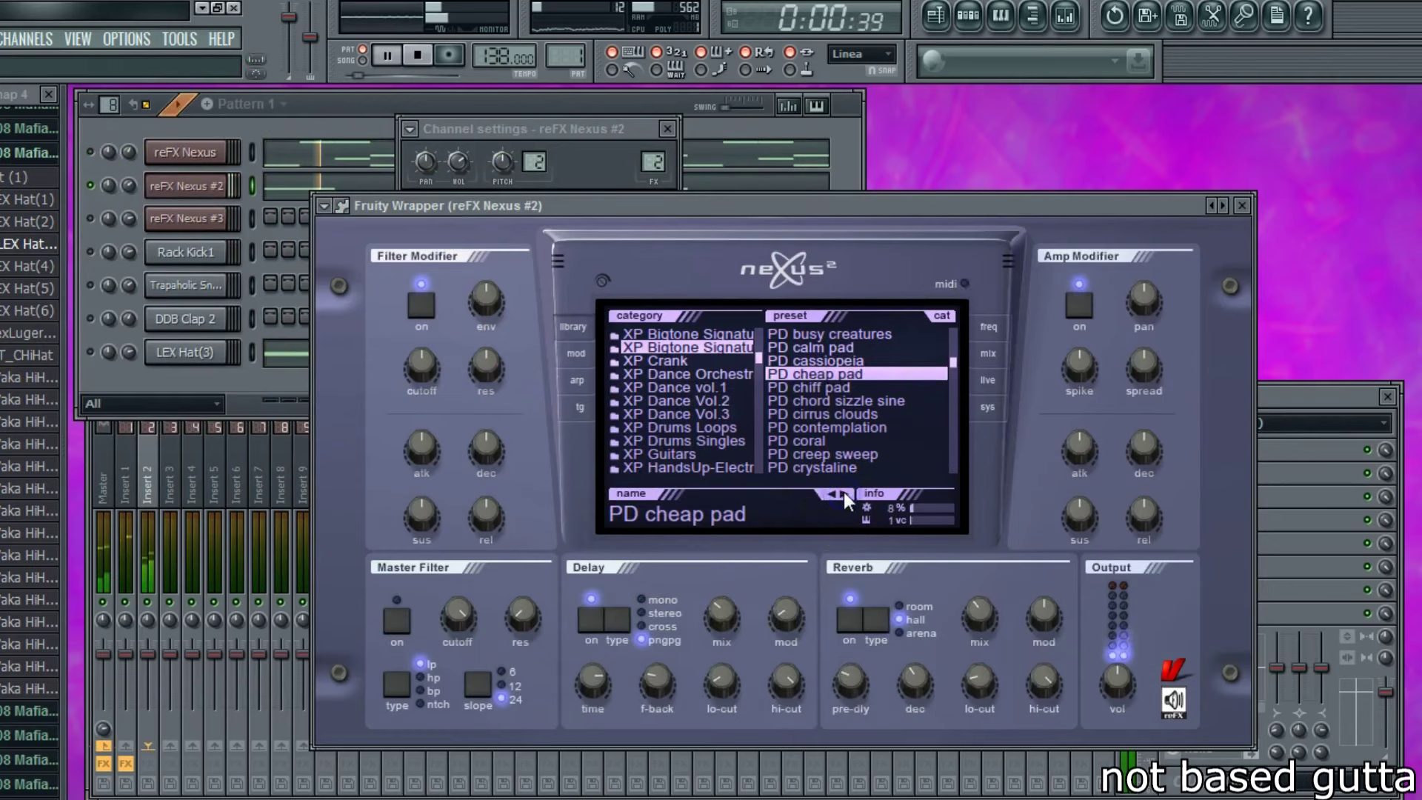
{"action": "left_click", "coordinate": [844, 493]}
{"action": "left_click", "coordinate": [829, 493]}
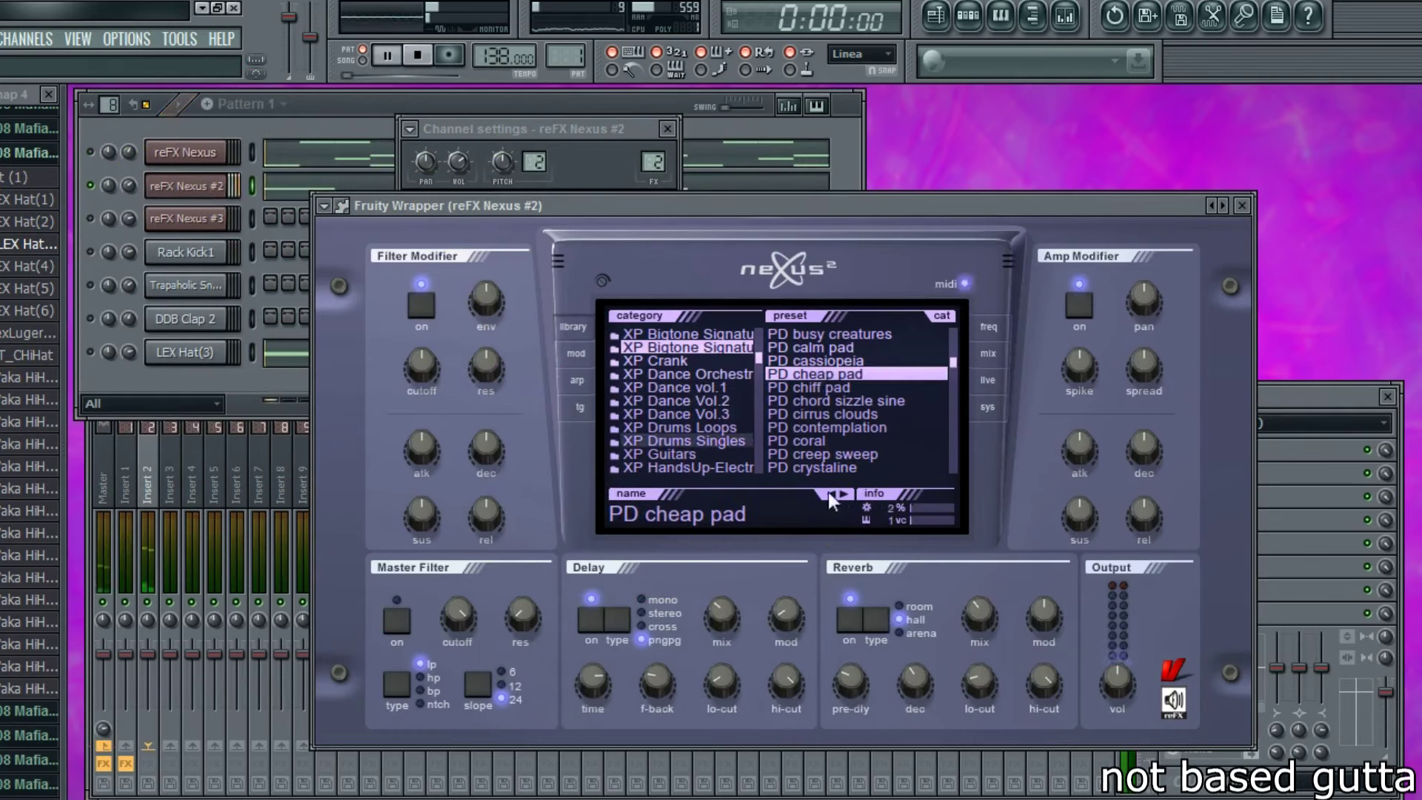
{"action": "left_click", "coordinate": [102, 154]}
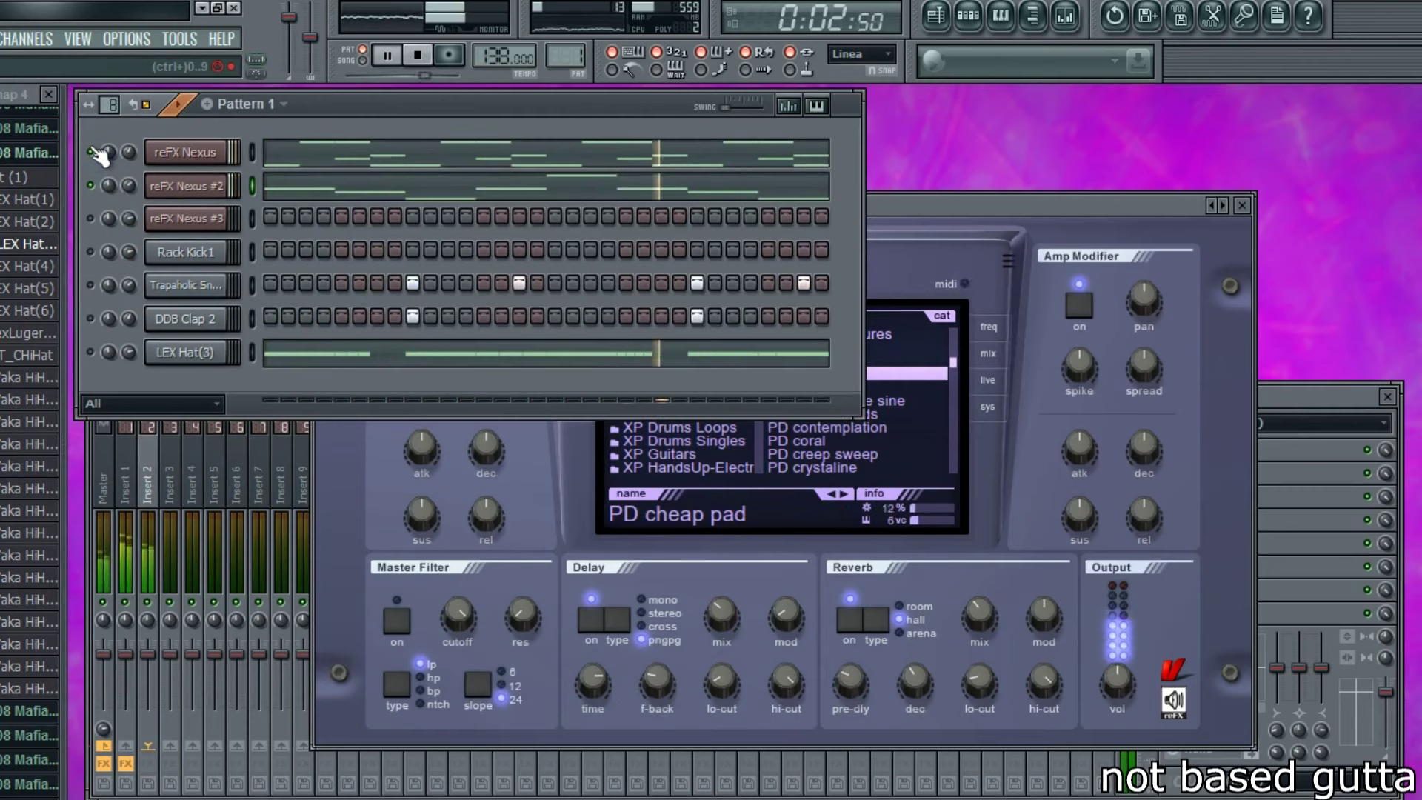
{"action": "left_click", "coordinate": [841, 493]}
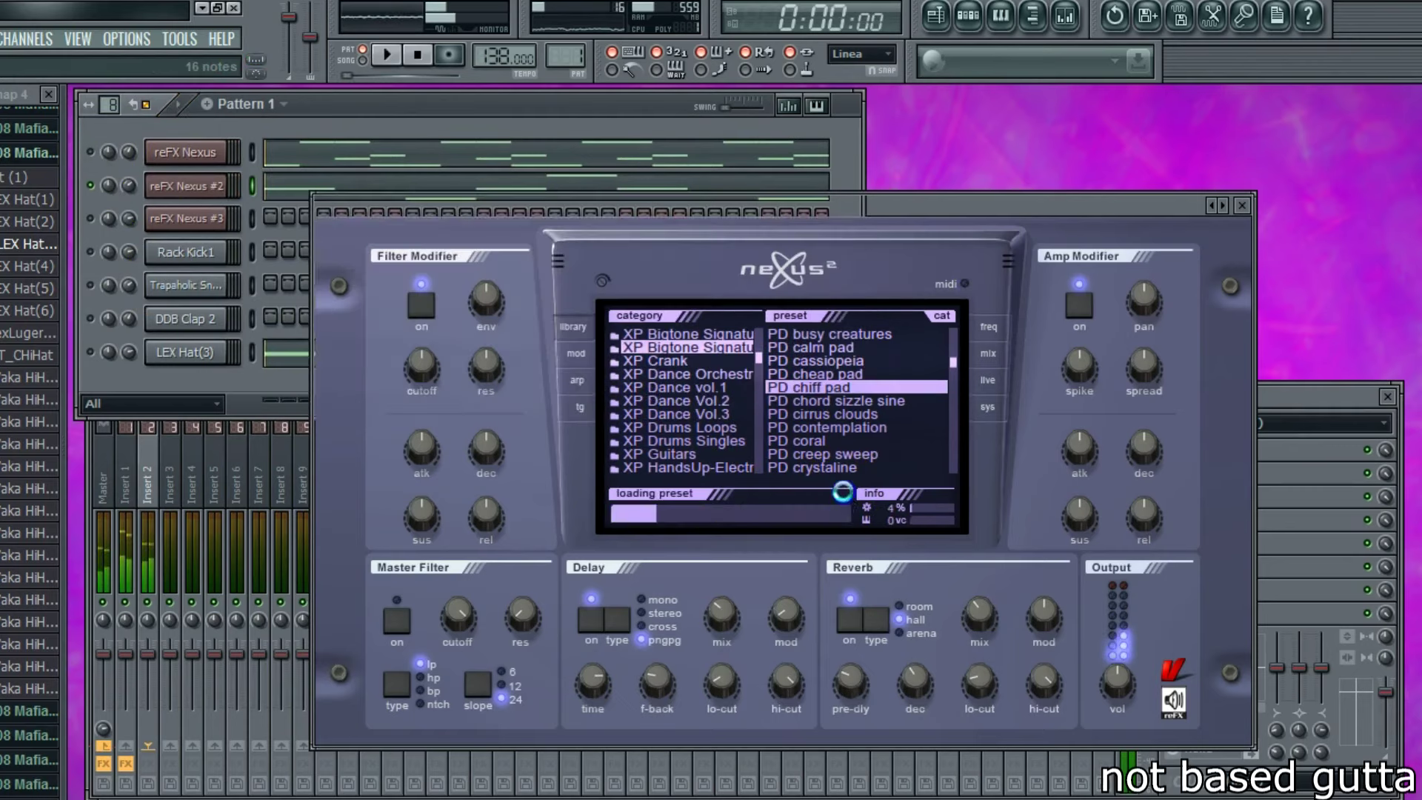
{"action": "left_click", "coordinate": [843, 493]}
{"action": "left_click", "coordinate": [842, 493]}
{"action": "left_click", "coordinate": [842, 493]}
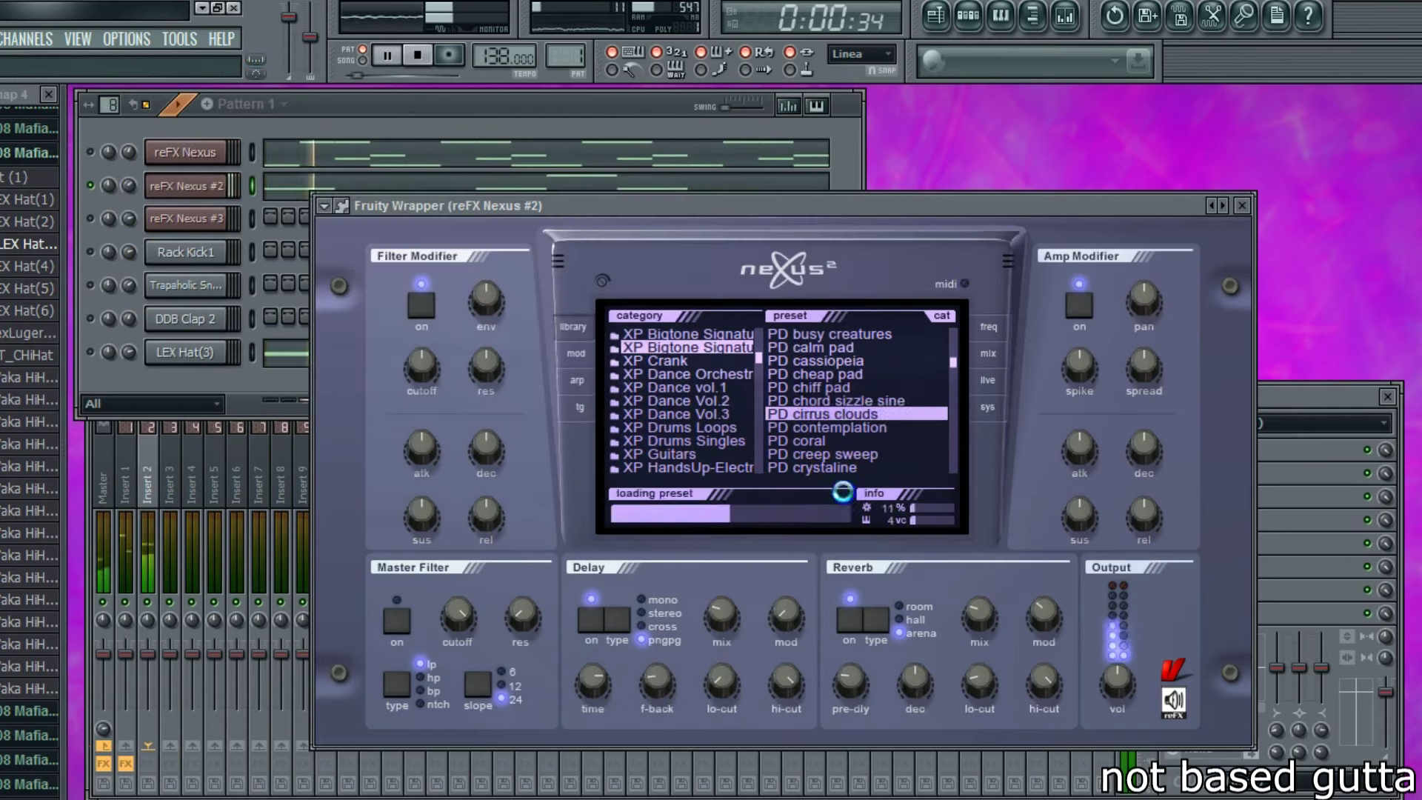
{"action": "left_click", "coordinate": [843, 491]}
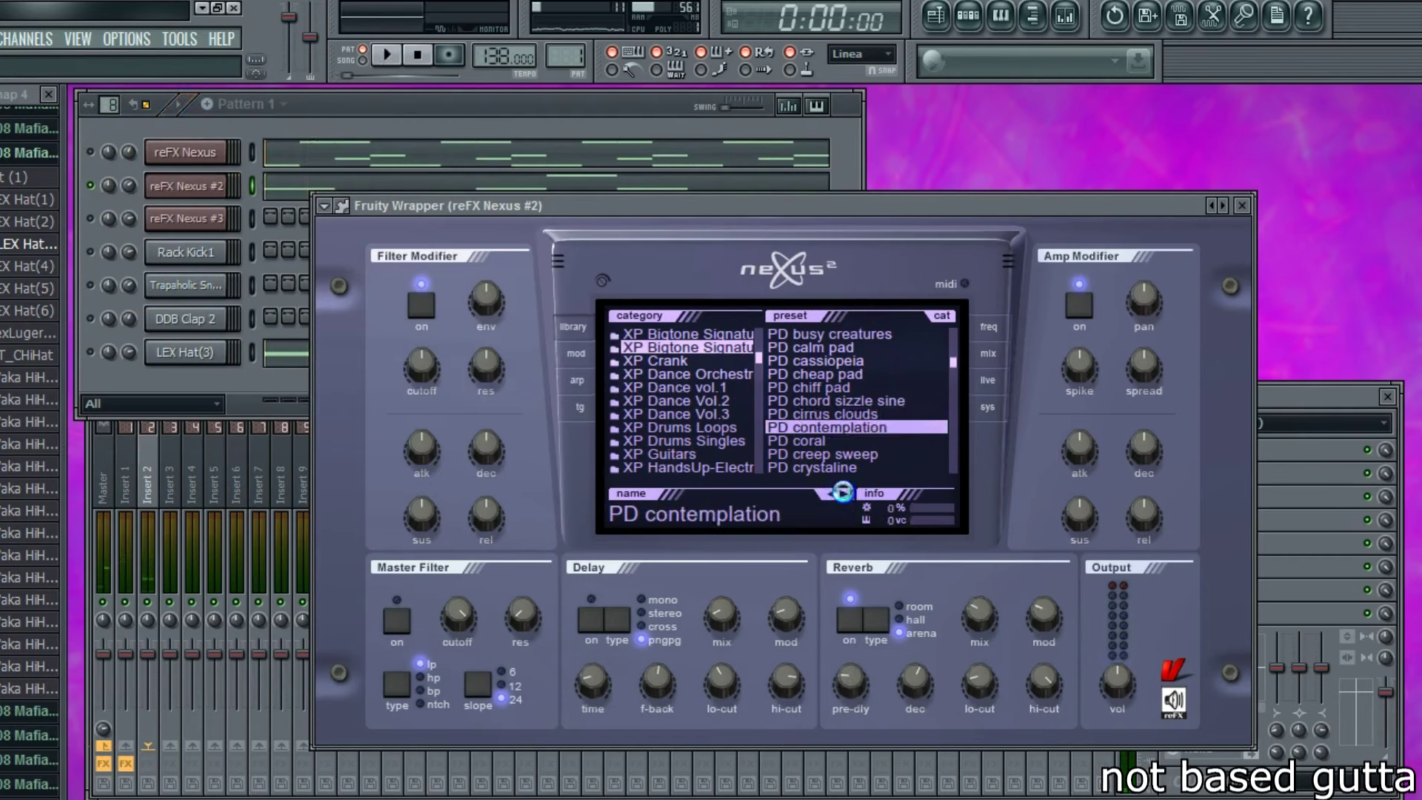
{"action": "left_click", "coordinate": [843, 492]}
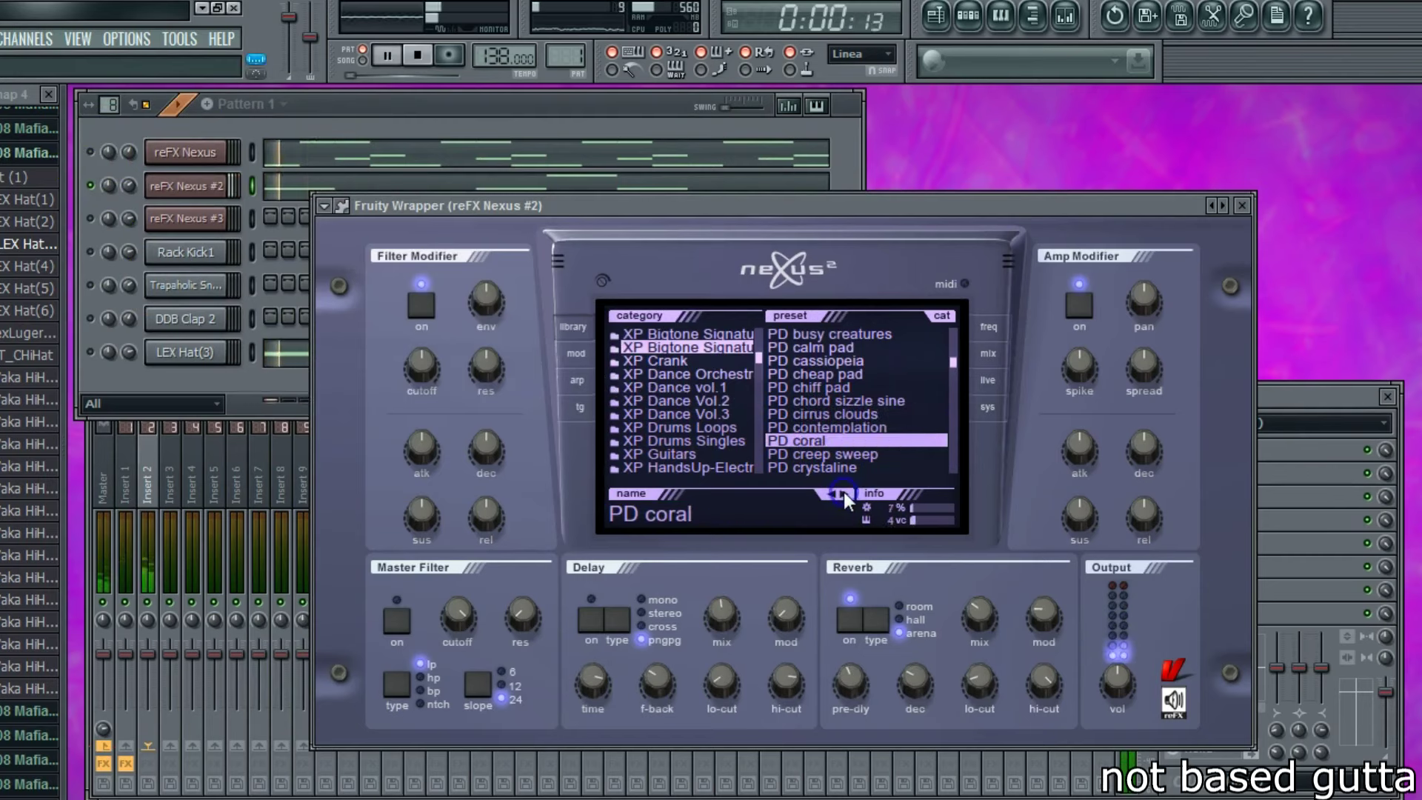
- Select all notes in the reFX Nexus #2 piano roll and move them to a higher pitch
{"action": "left_click", "coordinate": [249, 265]}
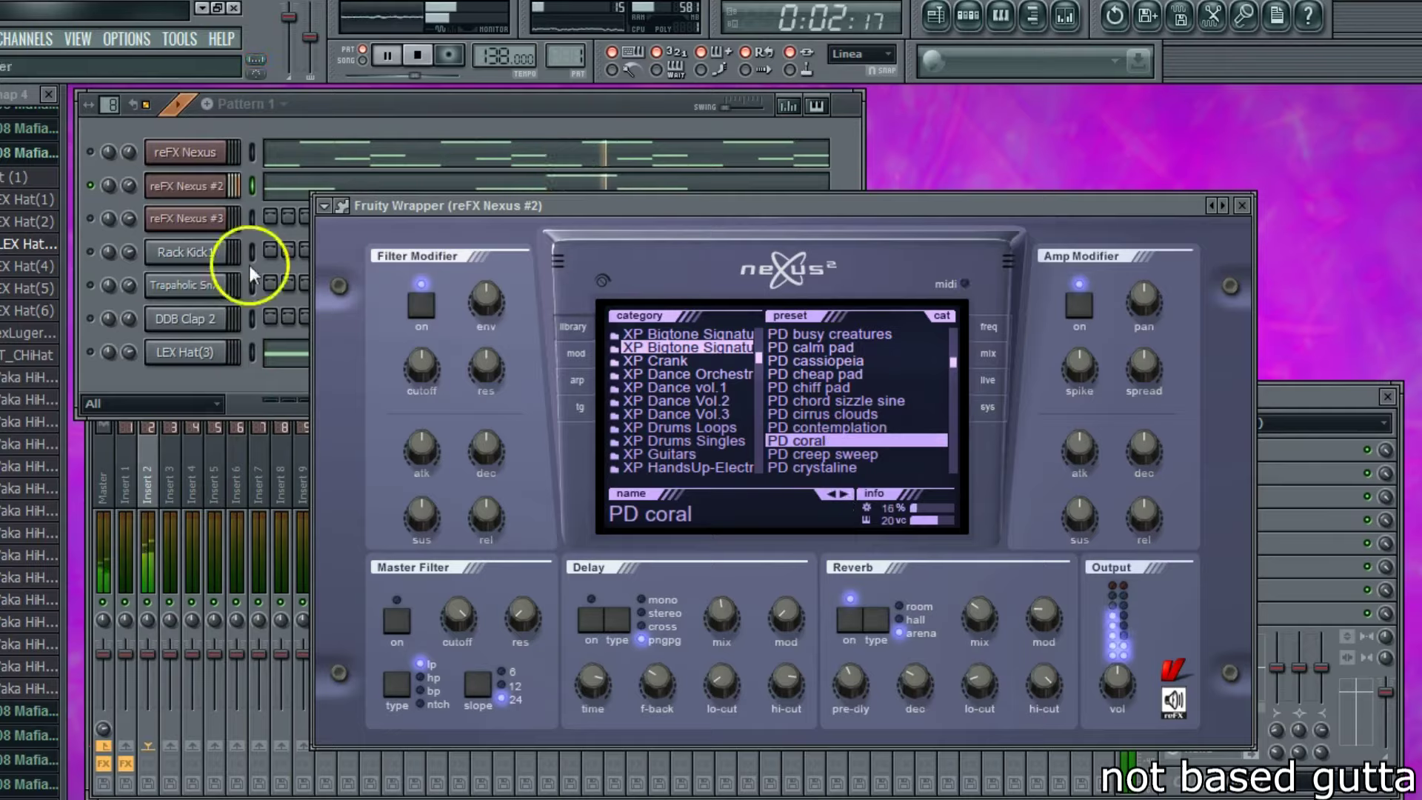
{"action": "left_click", "coordinate": [271, 188]}
{"action": "left_click", "coordinate": [236, 95]}
{"action": "left_click_drag", "start_coordinate": [1398, 221], "coordinate": [83, 538]}
{"action": "left_click", "coordinate": [160, 96]}
{"action": "mouse_move", "coordinate": [165, 343]}
{"action": "left_mouse_down"}
{"action": "mouse_move", "coordinate": [123, 112]}
{"action": "mouse_move", "coordinate": [121, 214]}
{"action": "mouse_move", "coordinate": [152, 227]}
{"action": "mouse_move", "coordinate": [166, 198]}
{"action": "left_mouse_up"}
{"action": "key", "text": "Escape"}
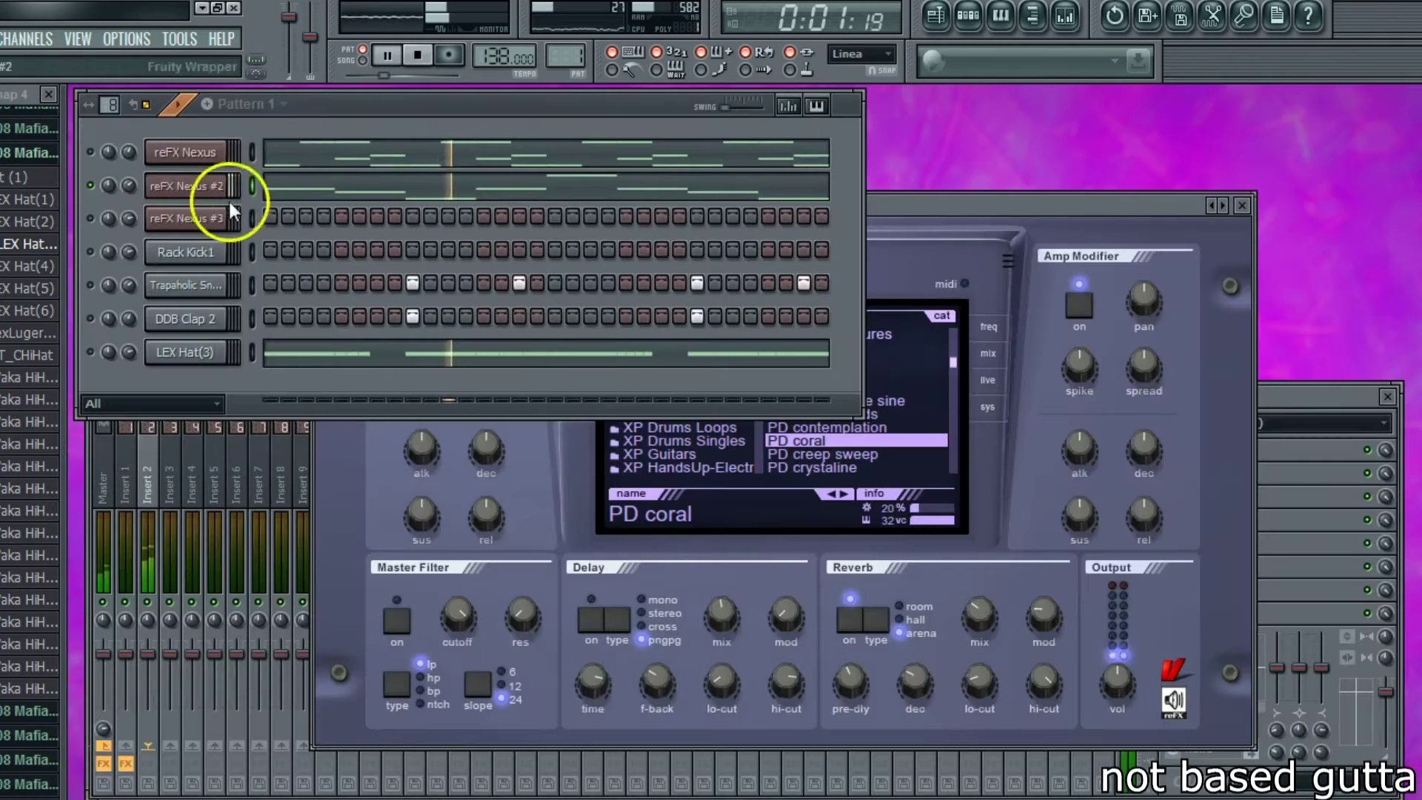
- End the solo on reFX Nexus #2 and enable all channels together
{"action": "right_click", "coordinate": [87, 182]}
{"action": "left_click", "coordinate": [98, 190]}
{"action": "right_click", "coordinate": [89, 186]}
{"action": "left_click", "coordinate": [100, 194]}
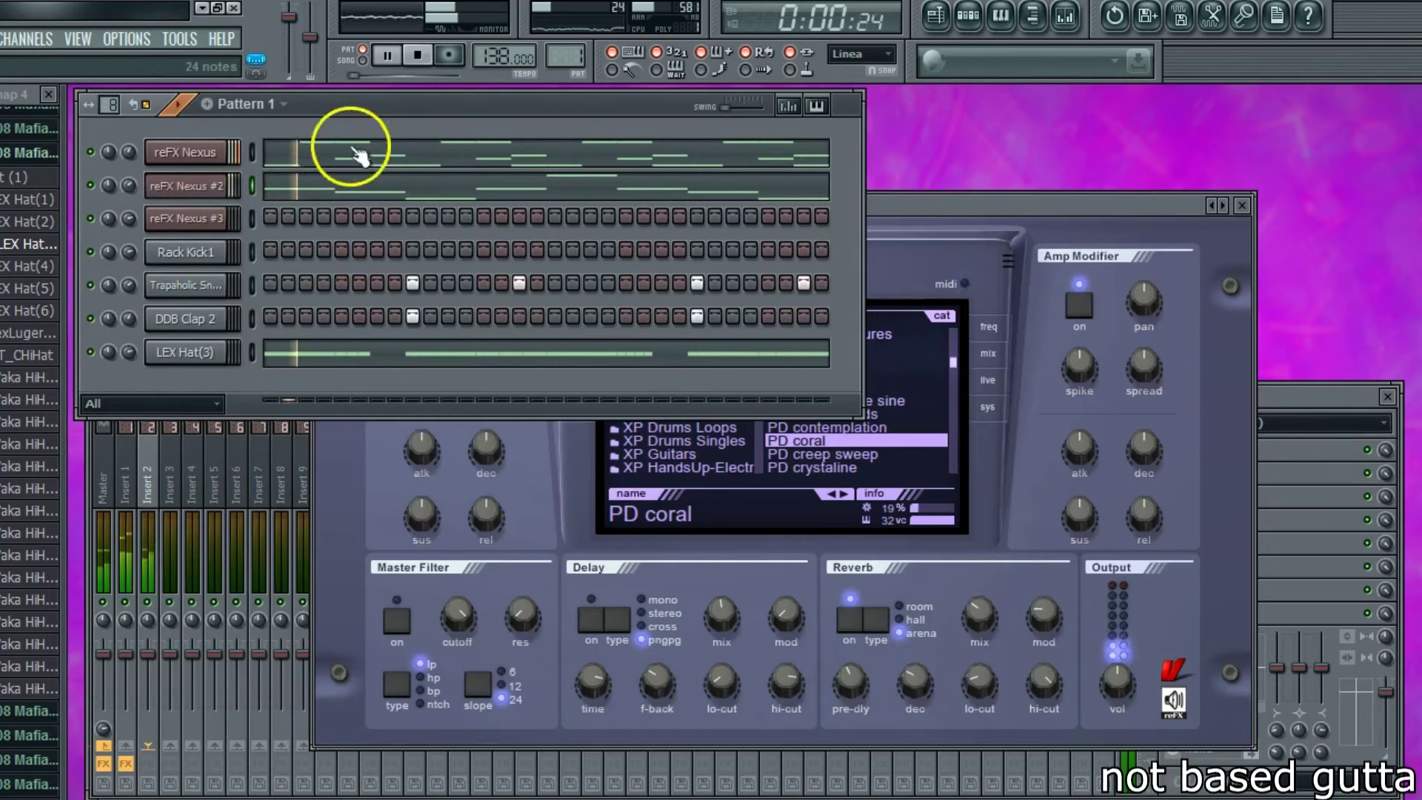
- Place Rack Kick1 hits on steps 1, 7, 23 and 27 of the pattern
{"action": "left_click", "coordinate": [226, 247]}
{"action": "left_click", "coordinate": [270, 249]}
{"action": "left_click", "coordinate": [306, 250]}
{"action": "right_click", "coordinate": [306, 252]}
{"action": "left_click", "coordinate": [229, 252]}
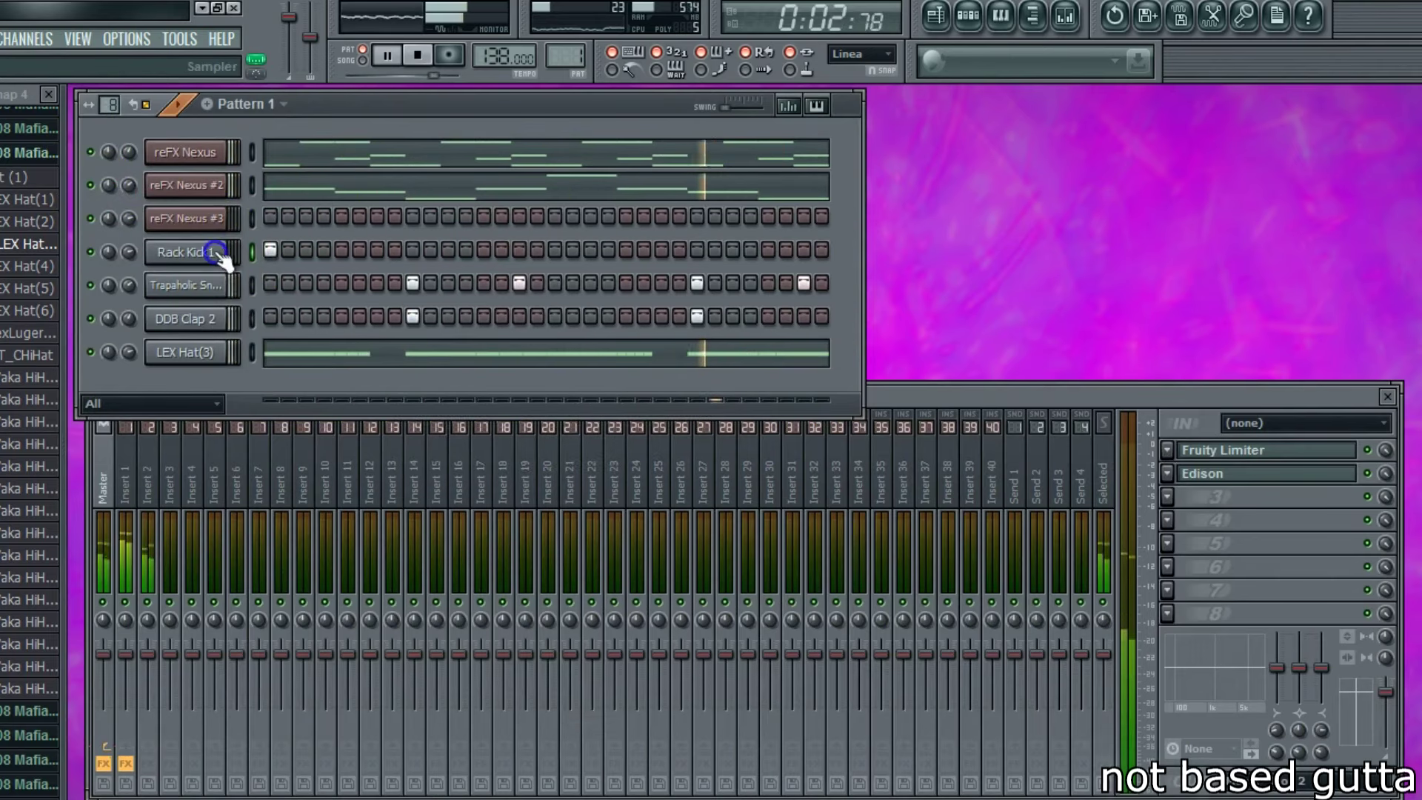
{"action": "left_click", "coordinate": [377, 250]}
{"action": "left_click", "coordinate": [585, 244]}
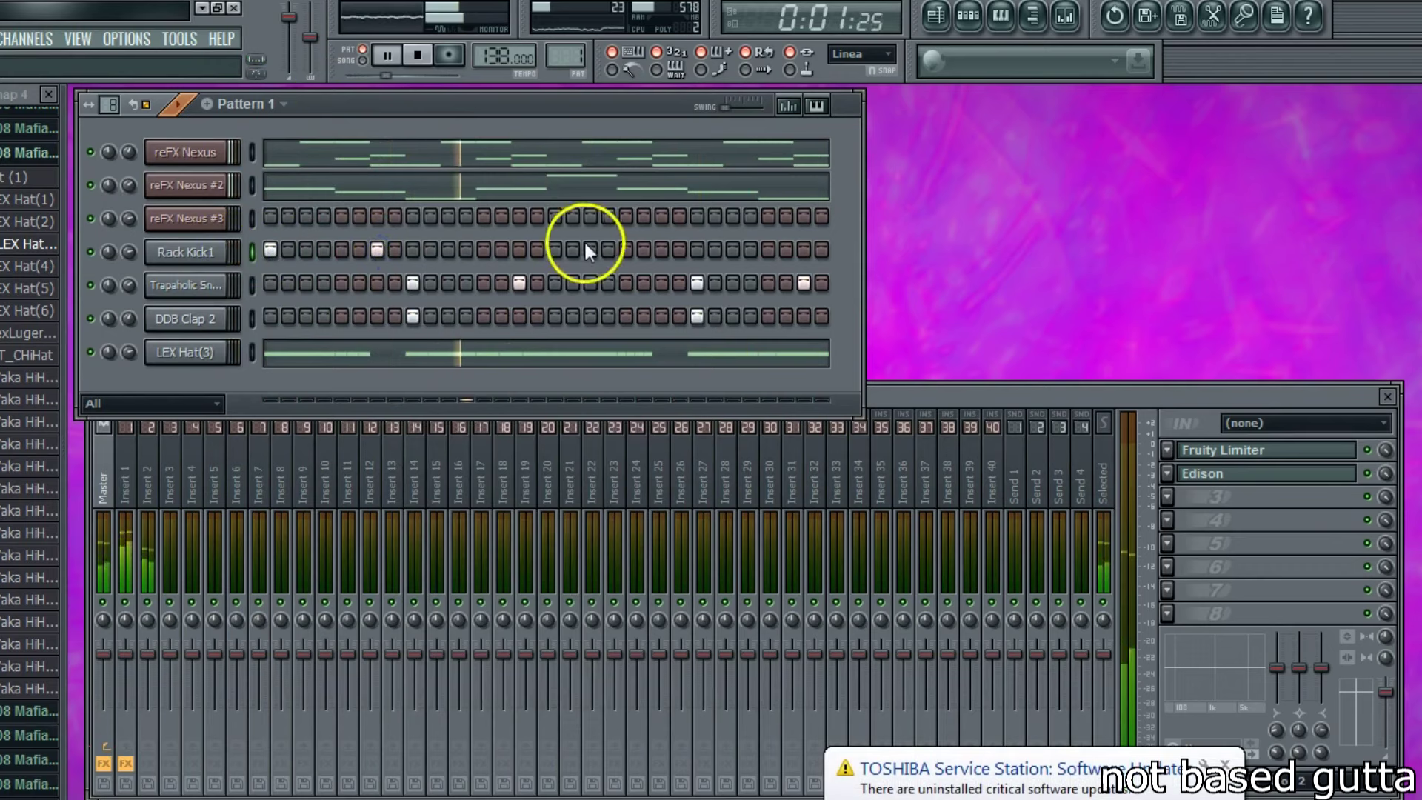
- Set the root note of Rack Kick1 to D5 and adjust its volume level
{"action": "left_click", "coordinate": [194, 252]}
{"action": "left_click", "coordinate": [494, 207]}
{"action": "left_click", "coordinate": [508, 466]}
{"action": "right_click", "coordinate": [552, 503]}
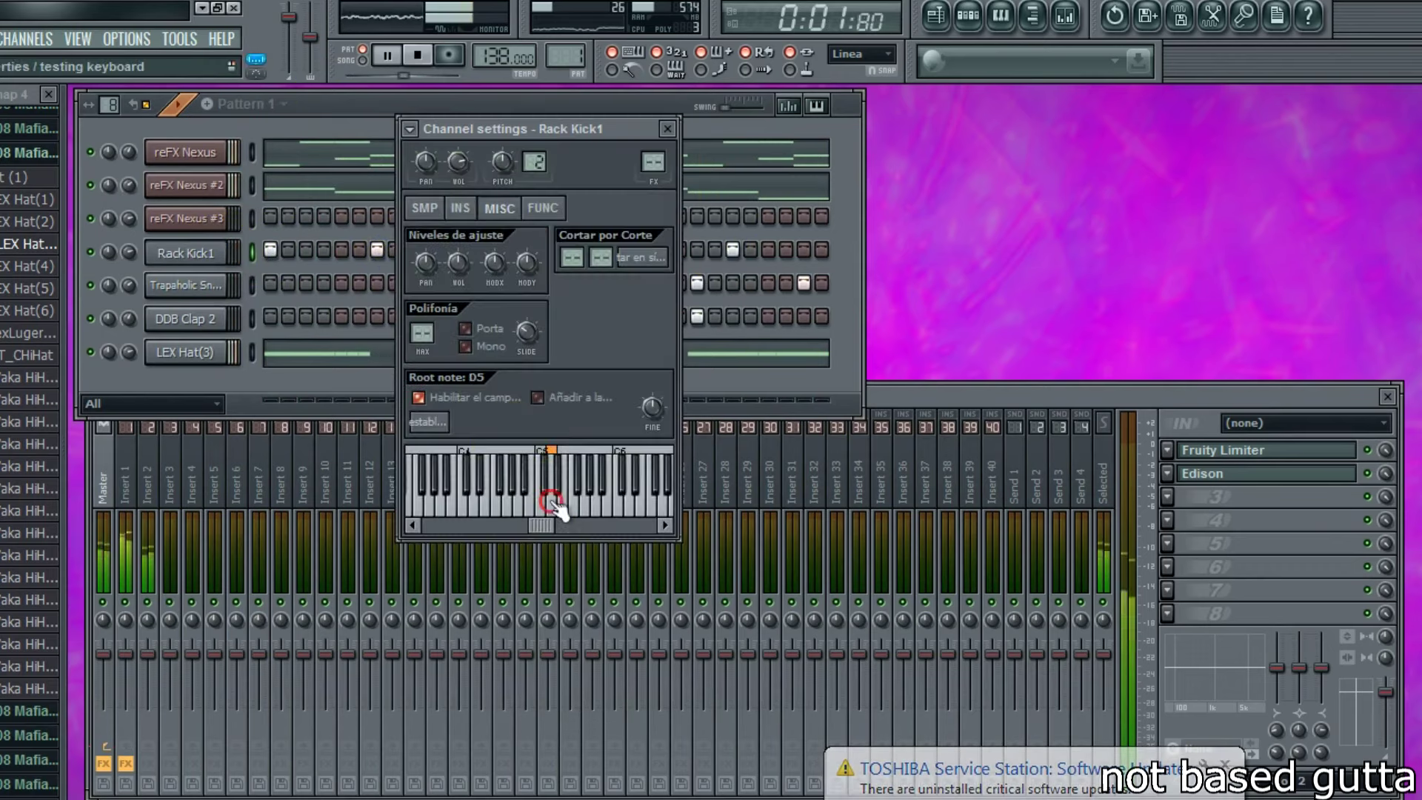
{"action": "left_click_drag", "start_coordinate": [456, 260], "coordinate": [458, 235]}
{"action": "left_click", "coordinate": [454, 255]}
{"action": "left_click", "coordinate": [349, 104]}
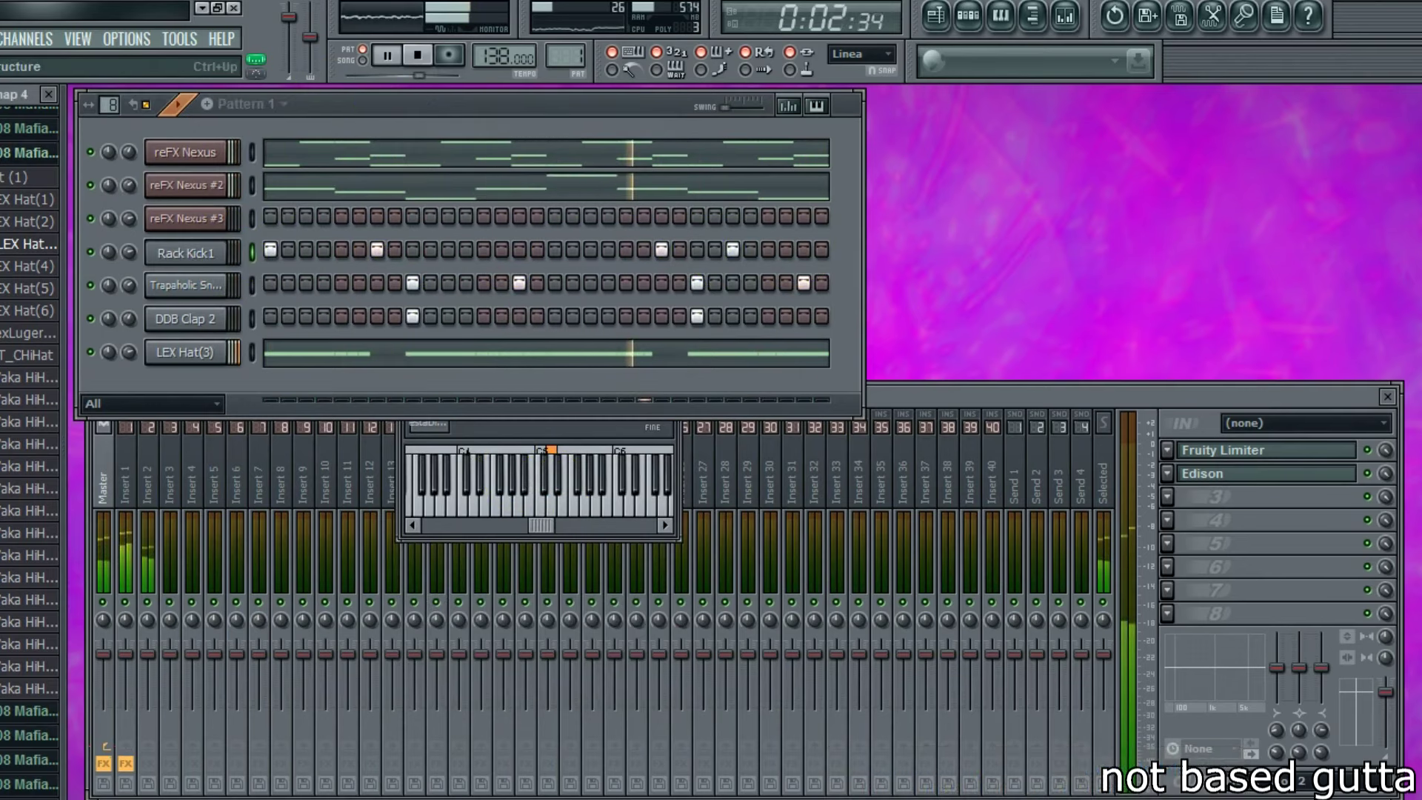
- Find the CrashDummies 808 sample in the 808s sample folder, stop playback and add it as a new channel
{"action": "key", "text": "ctrl+Up"}
{"action": "left_click", "coordinate": [24, 396]}
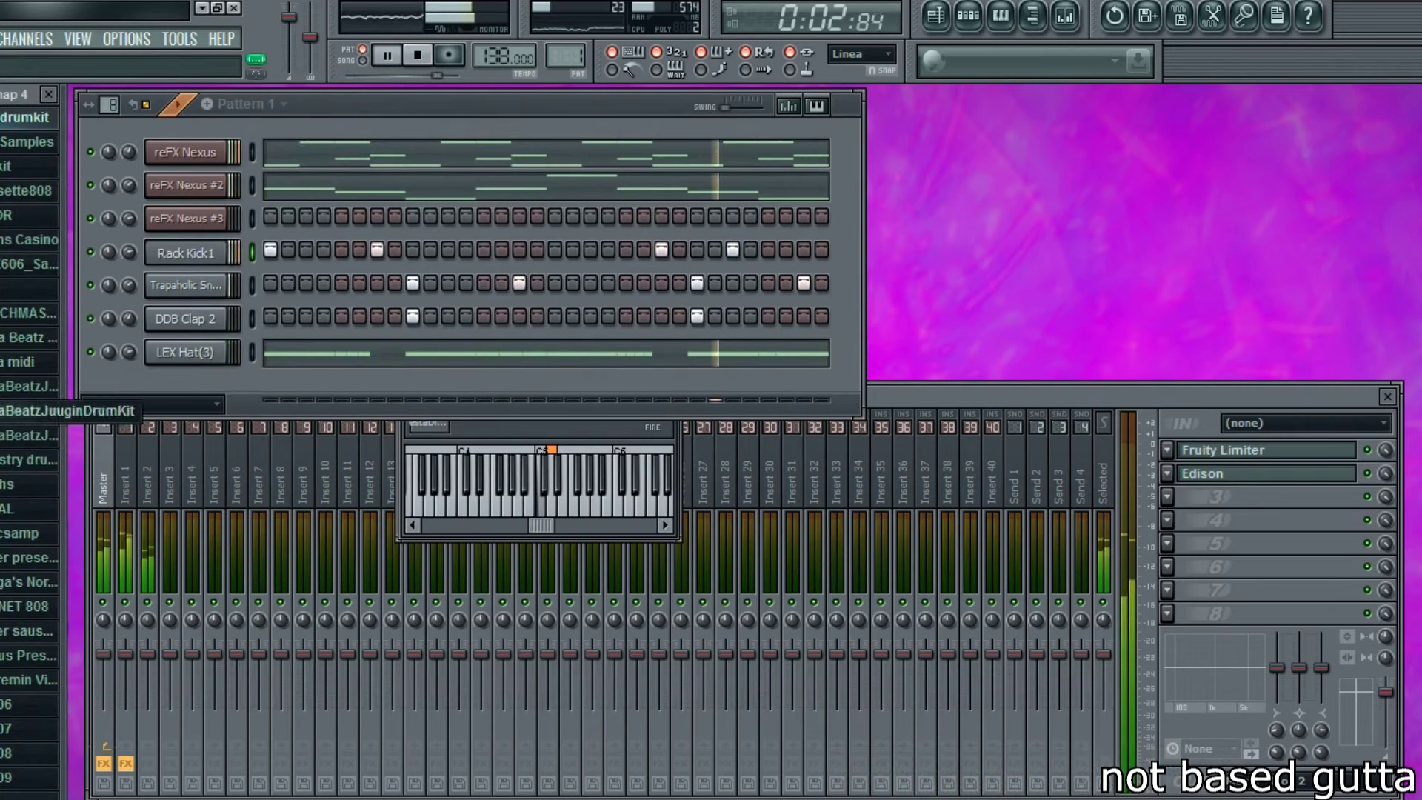
{"action": "scroll", "coordinate": [30, 320], "scroll_direction": "down", "scroll_amount": 3}
{"action": "left_click", "coordinate": [29, 320]}
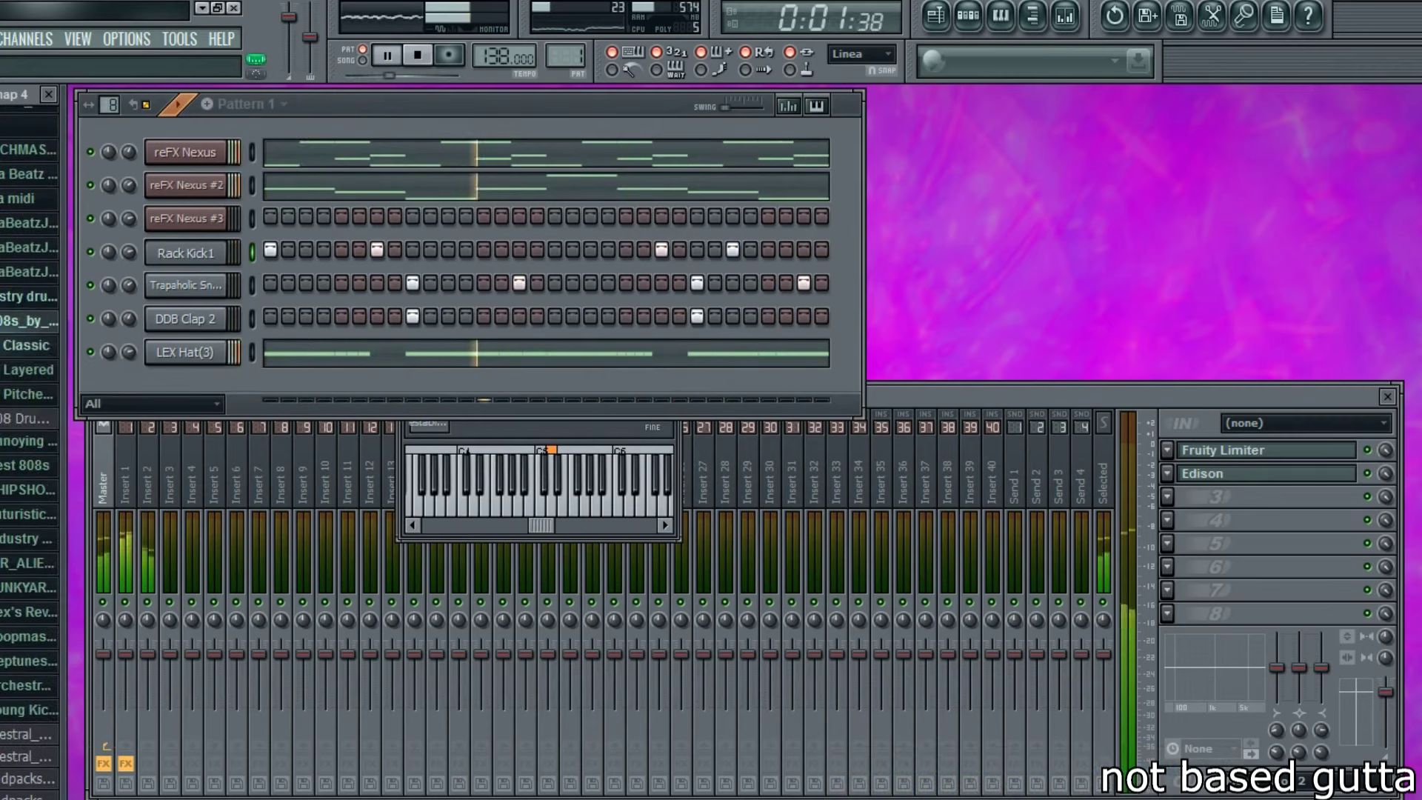
{"action": "left_click", "coordinate": [29, 465]}
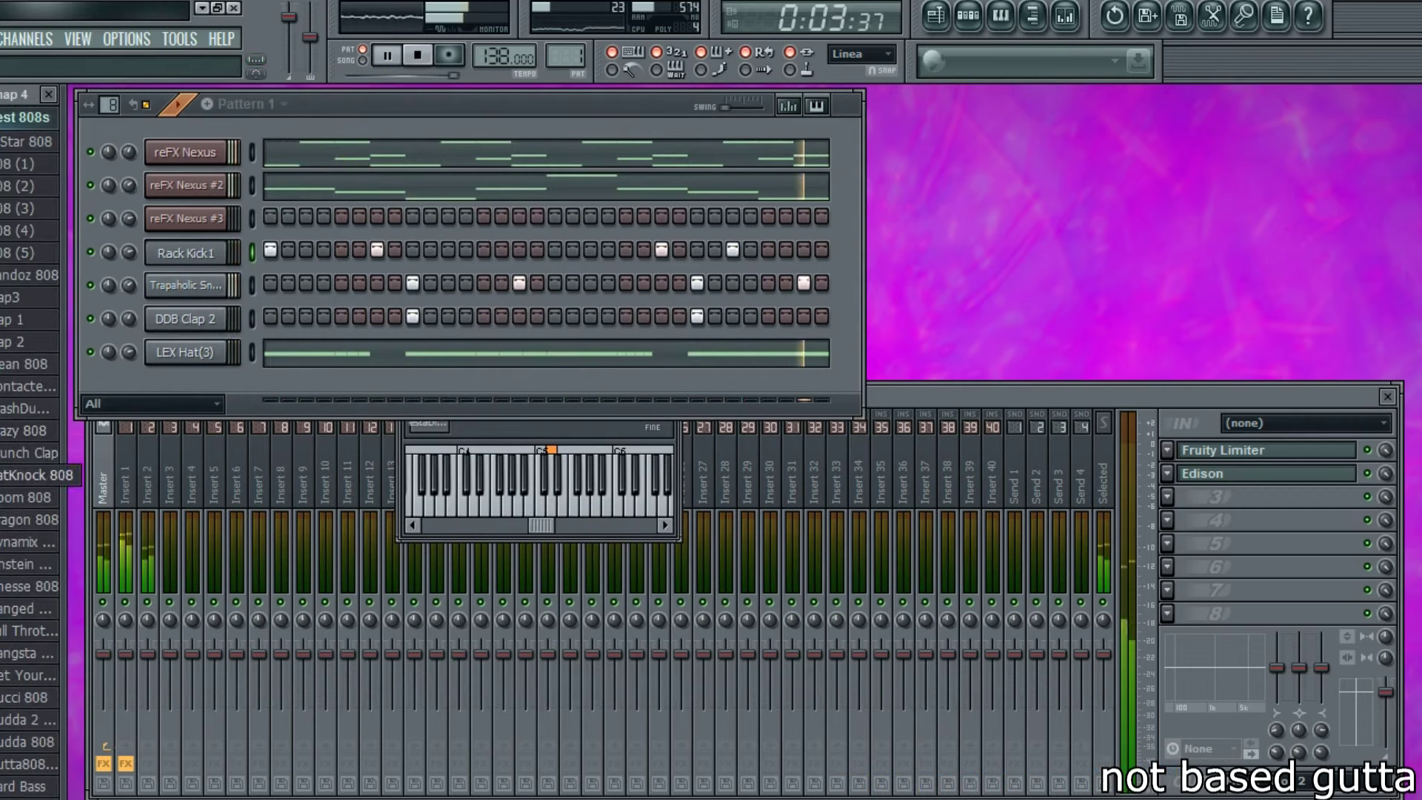
{"action": "key", "text": "space"}
{"action": "left_click_drag", "start_coordinate": [174, 385], "coordinate": [181, 383]}
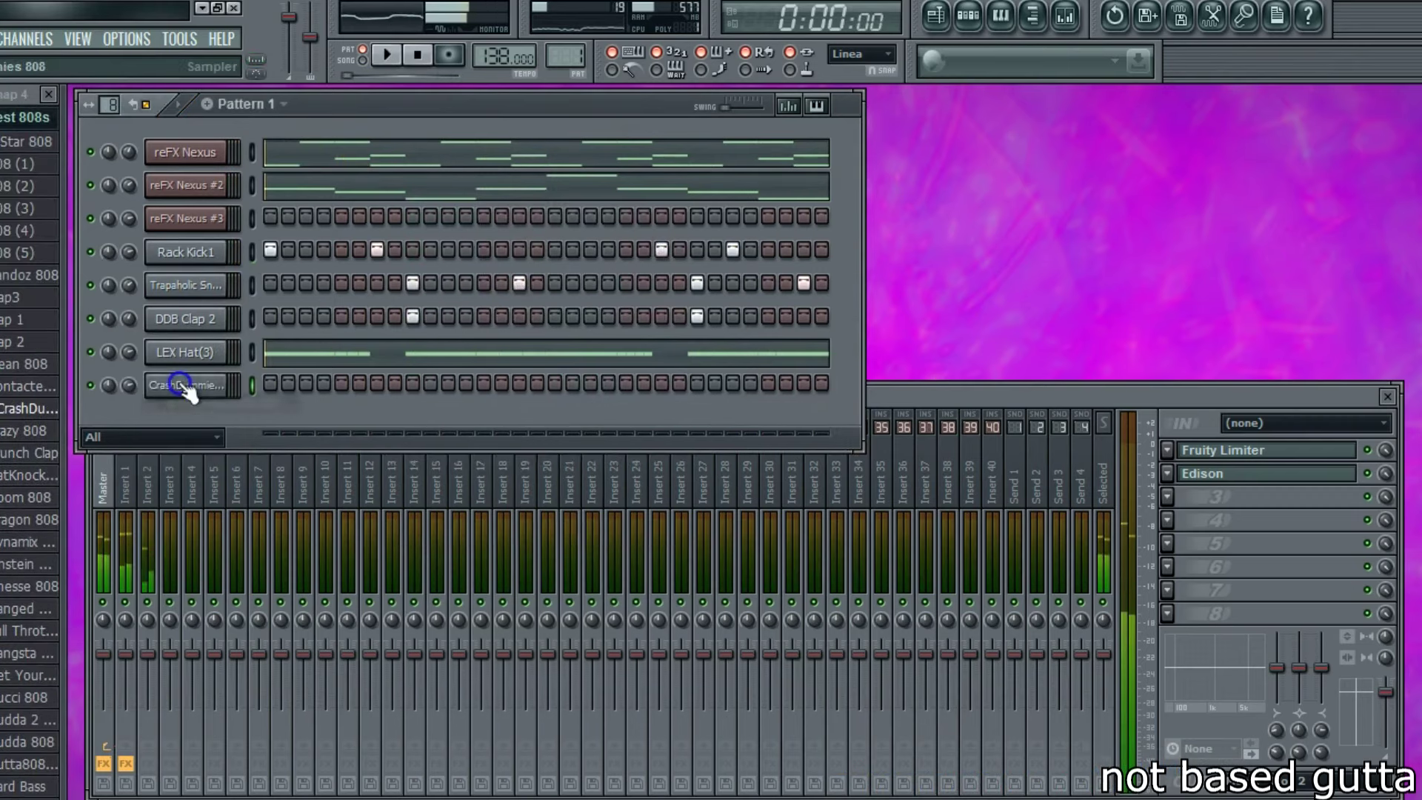
- Set CrashDummies 808 to cut itself with root note G#4, and open its piano roll
{"action": "left_click", "coordinate": [630, 260]}
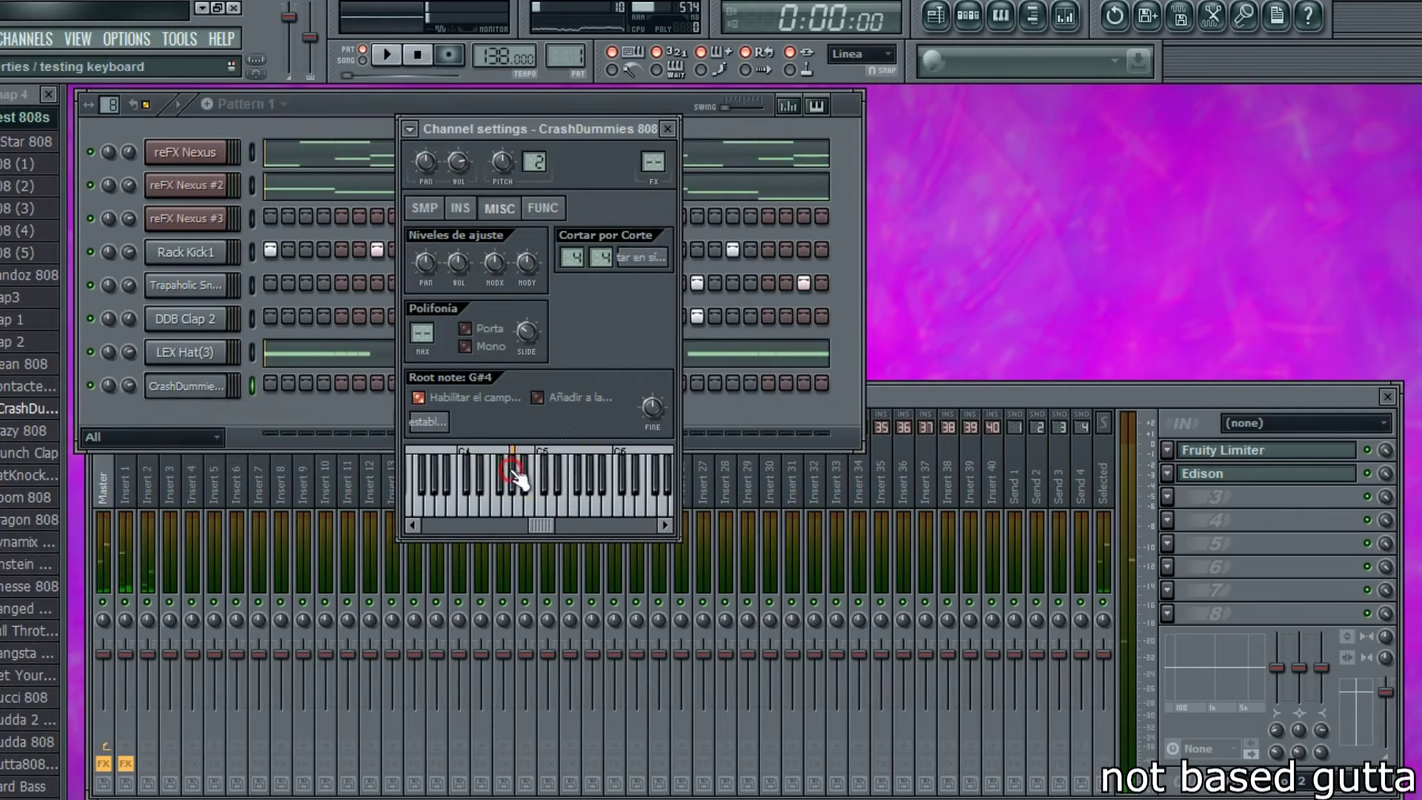
{"action": "left_click", "coordinate": [98, 390]}
{"action": "right_click", "coordinate": [191, 383]}
{"action": "left_click", "coordinate": [248, 385]}
{"action": "scroll", "coordinate": [118, 193], "scroll_direction": "up", "scroll_amount": 1}
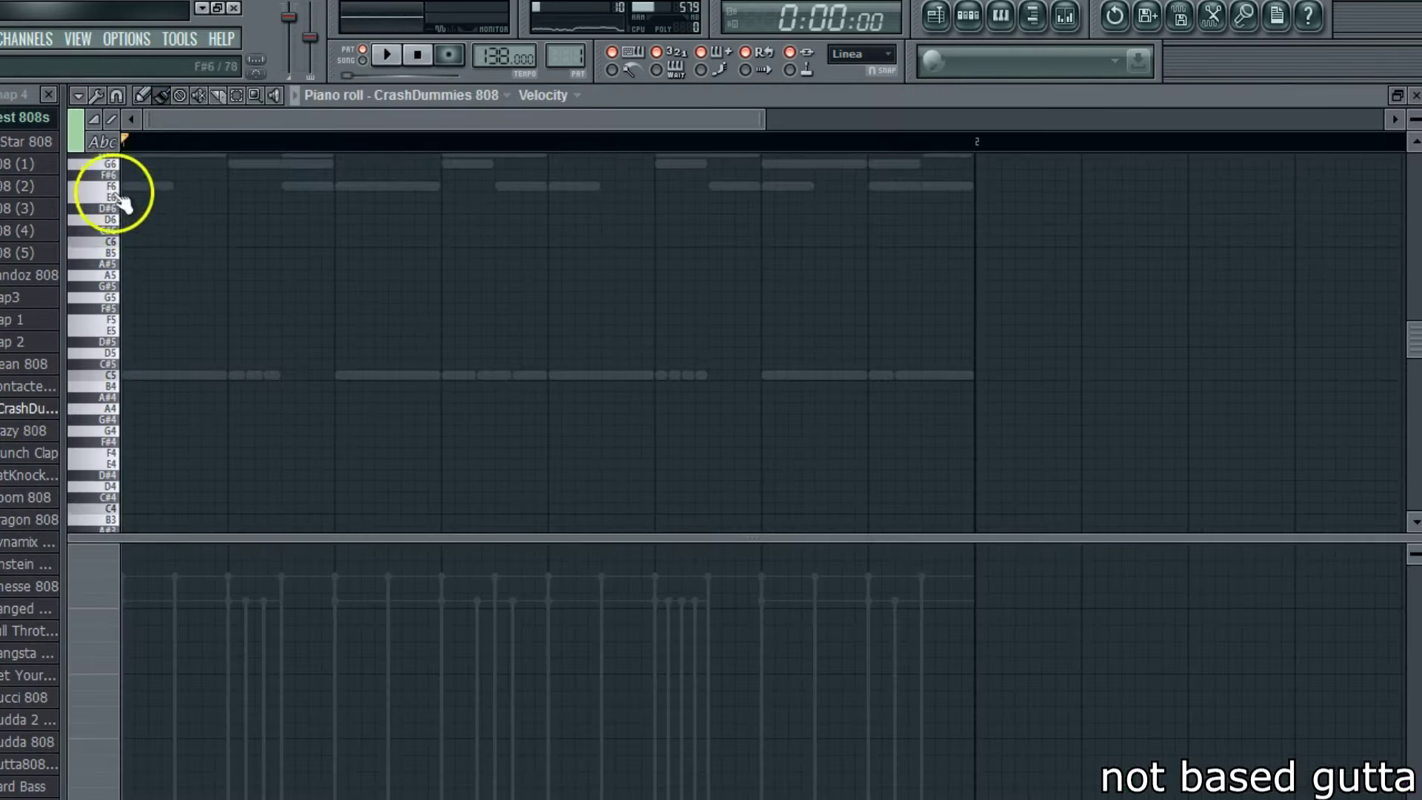
- Audition CrashDummies 808 pitches such as F6 and G6 against the playing beat
{"action": "left_click", "coordinate": [115, 187]}
{"action": "key", "text": "space"}
{"action": "left_click", "coordinate": [118, 167]}
{"action": "left_click", "coordinate": [118, 165]}
{"action": "left_click", "coordinate": [118, 189]}
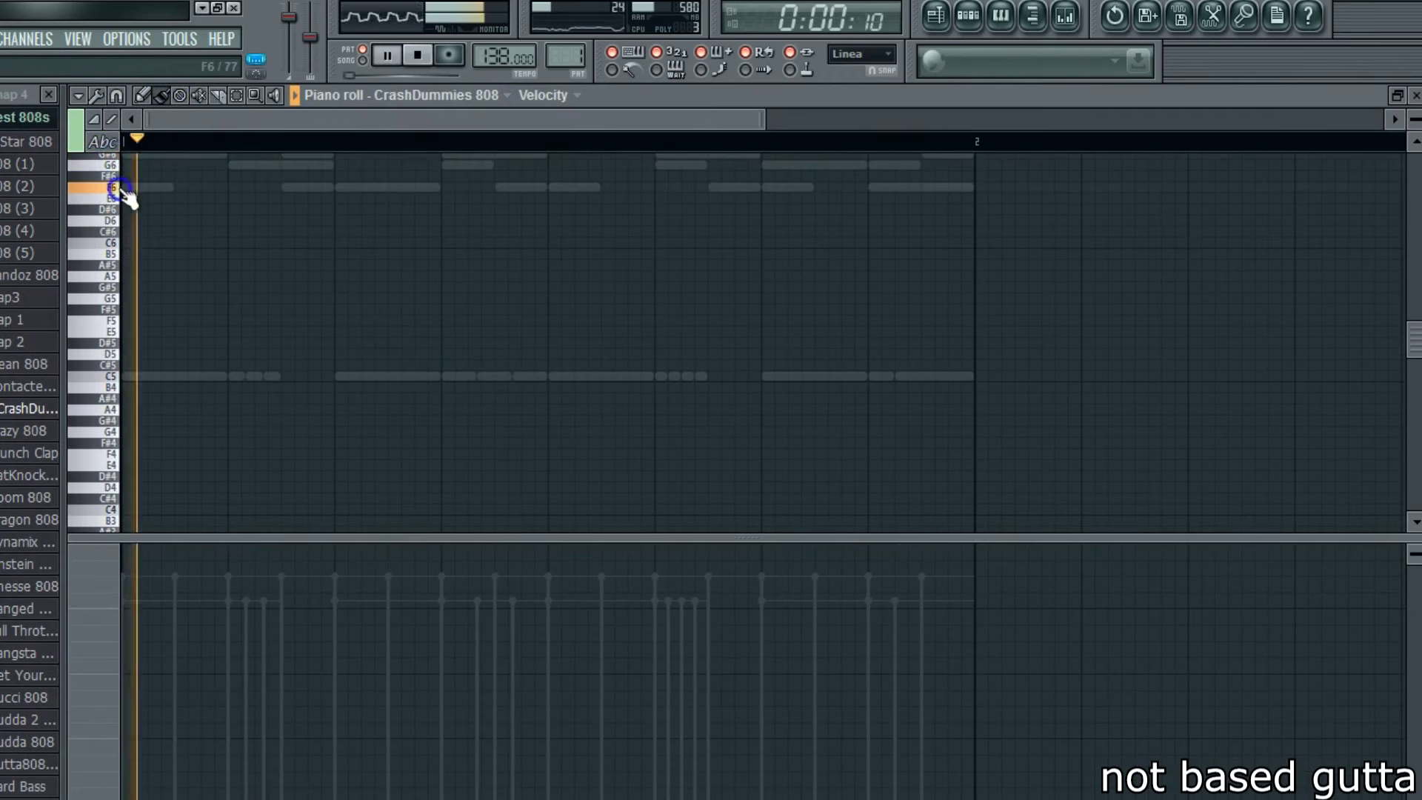
{"action": "scroll", "coordinate": [122, 368], "scroll_direction": "up", "scroll_amount": 3}
{"action": "left_click", "coordinate": [112, 279]}
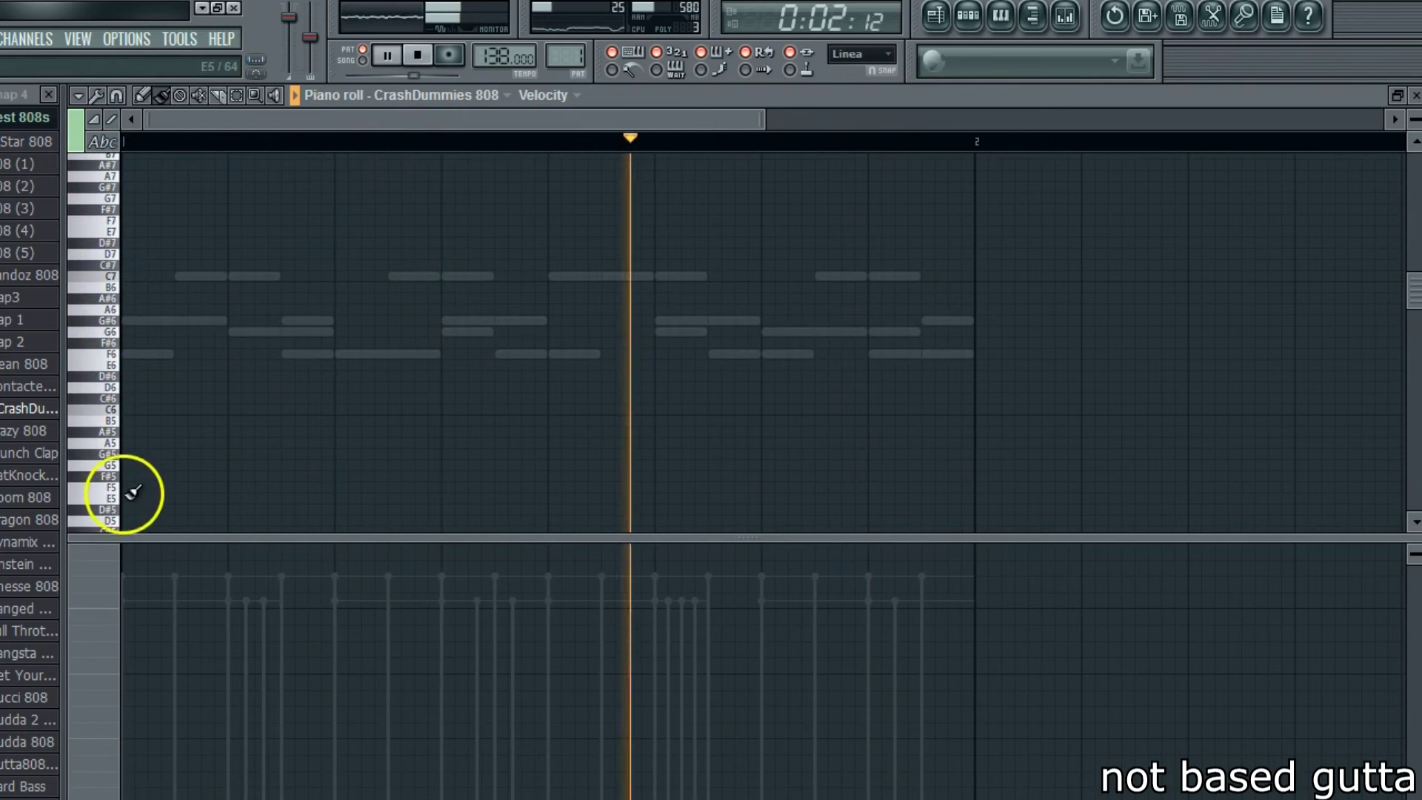
{"action": "left_click", "coordinate": [124, 409]}
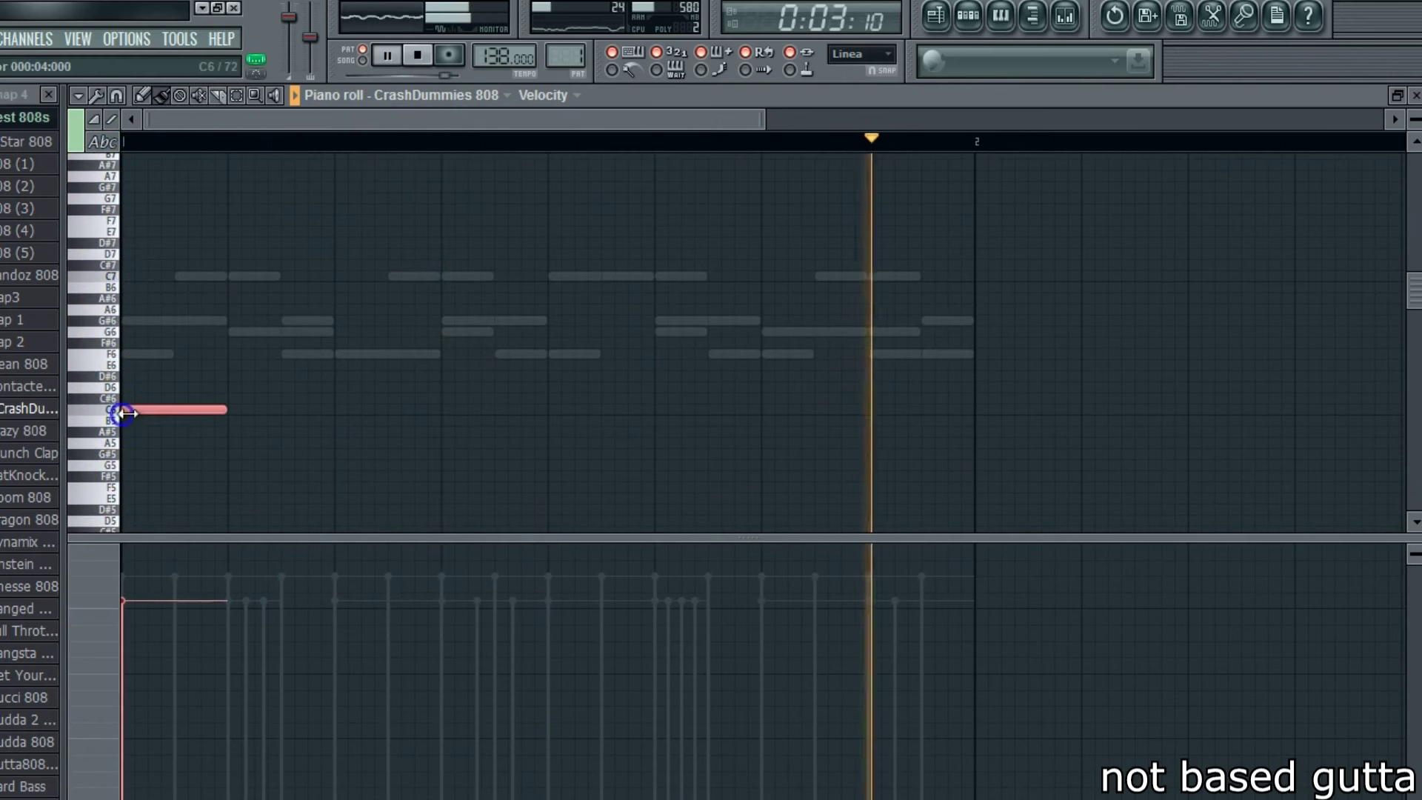
{"action": "right_click", "coordinate": [172, 413]}
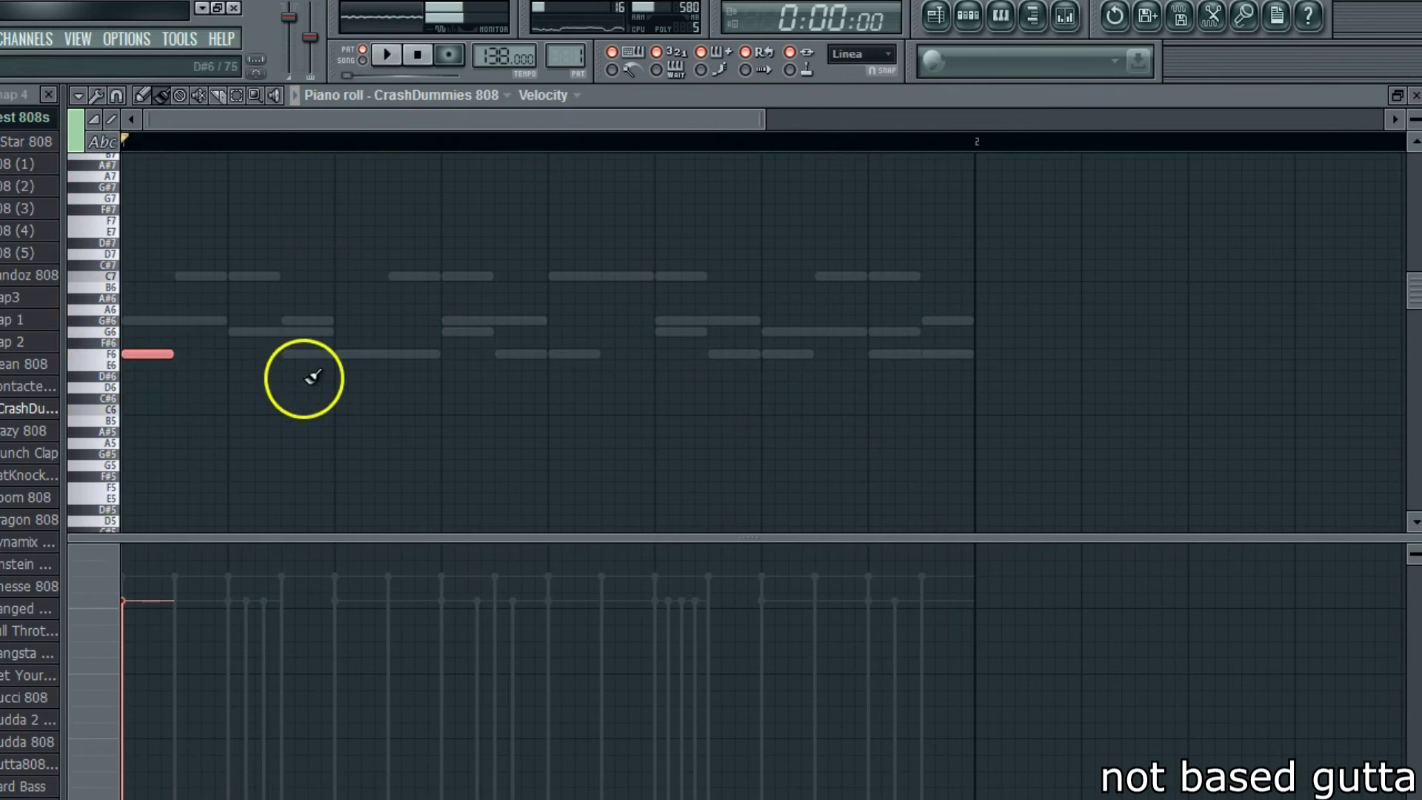
{"action": "left_click_drag", "start_coordinate": [518, 354], "coordinate": [576, 356]}
{"action": "left_click", "coordinate": [603, 331]}
{"action": "key", "text": "space"}
{"action": "left_click", "coordinate": [657, 353]}
{"action": "left_click", "coordinate": [765, 355]}
{"action": "right_click", "coordinate": [765, 356]}
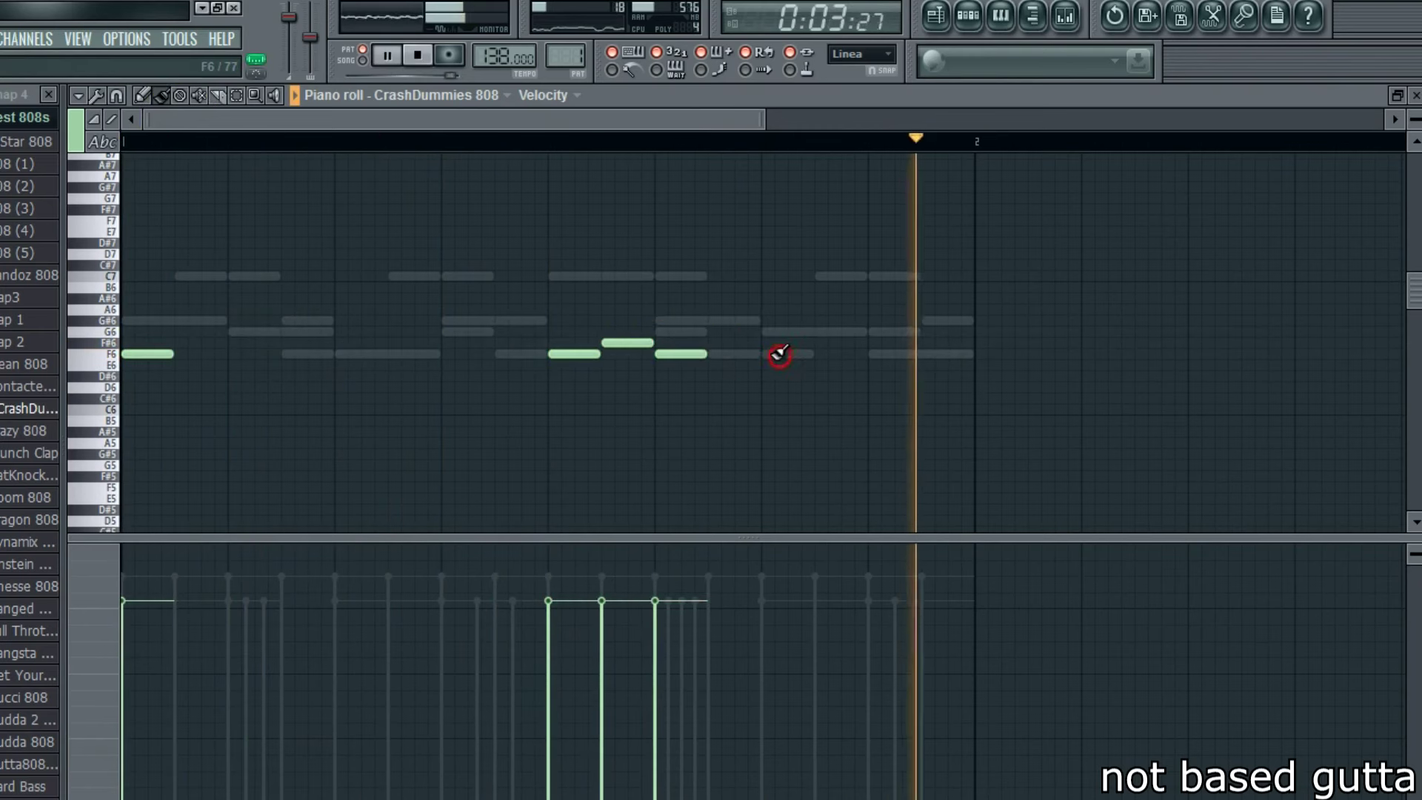
{"action": "right_click", "coordinate": [630, 342]}
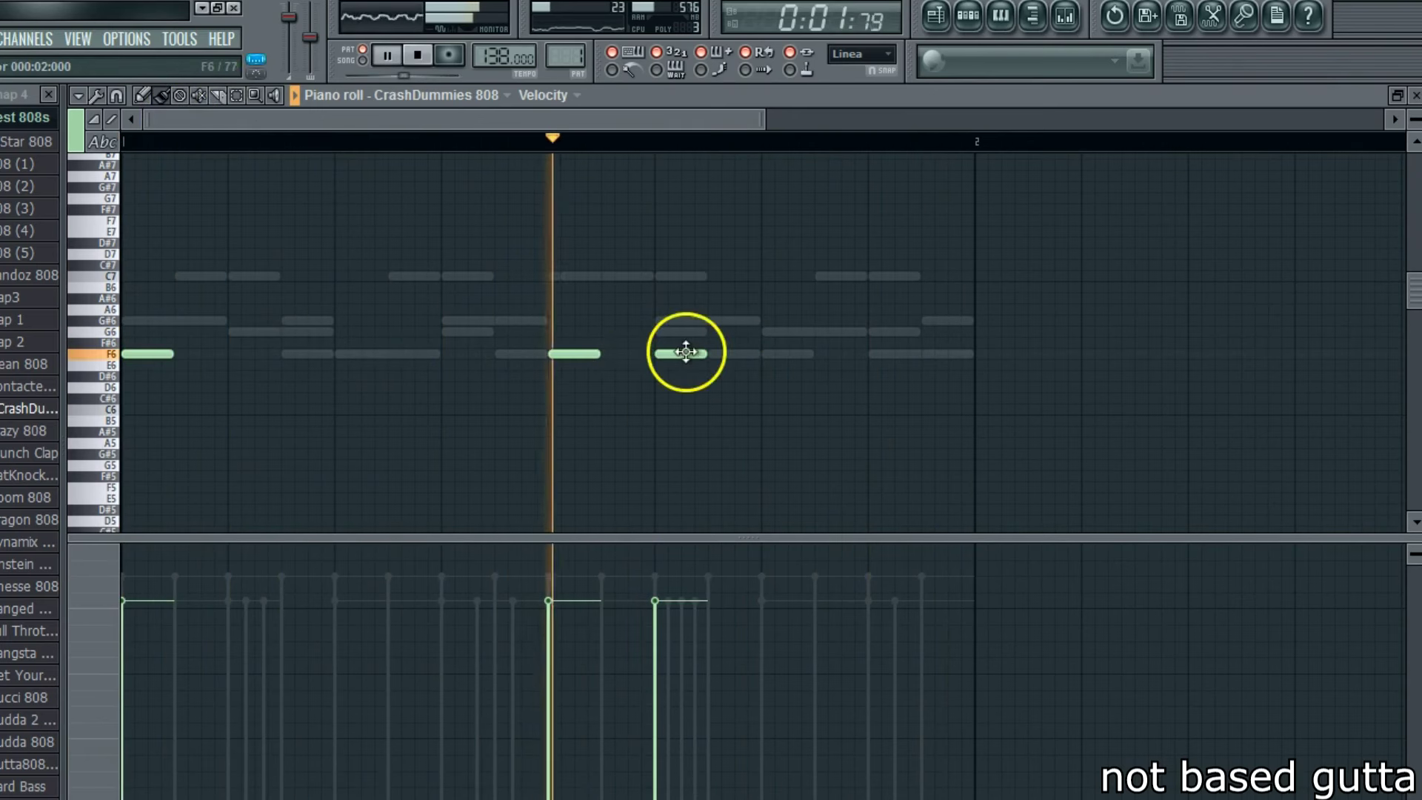
{"action": "right_click", "coordinate": [682, 353]}
{"action": "right_click", "coordinate": [581, 354]}
{"action": "left_click", "coordinate": [217, 95]}
- Place two-step CrashDummies 808 notes: F5 at steps 1 and 13, and F#5 at step 25
{"action": "key", "text": "space"}
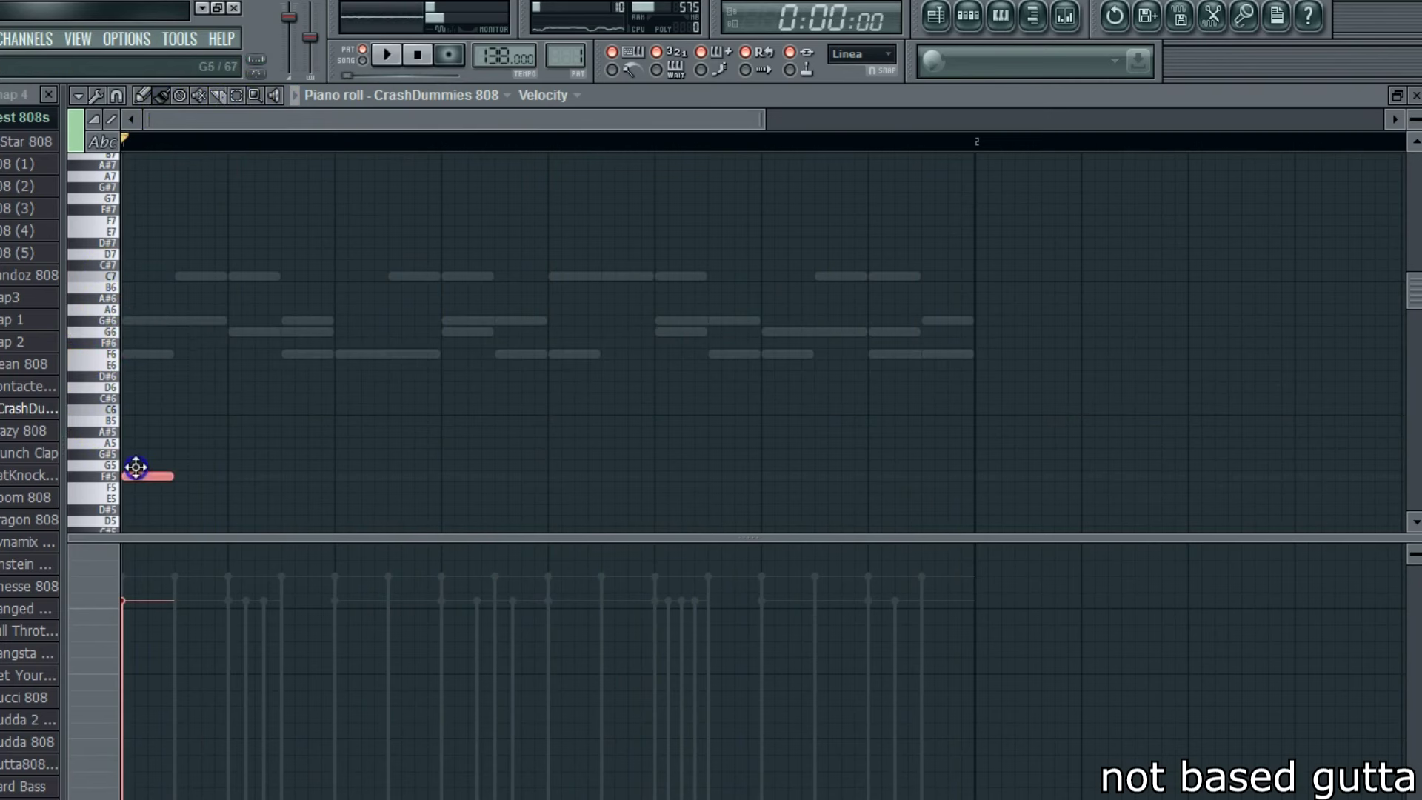
{"action": "left_click", "coordinate": [446, 487]}
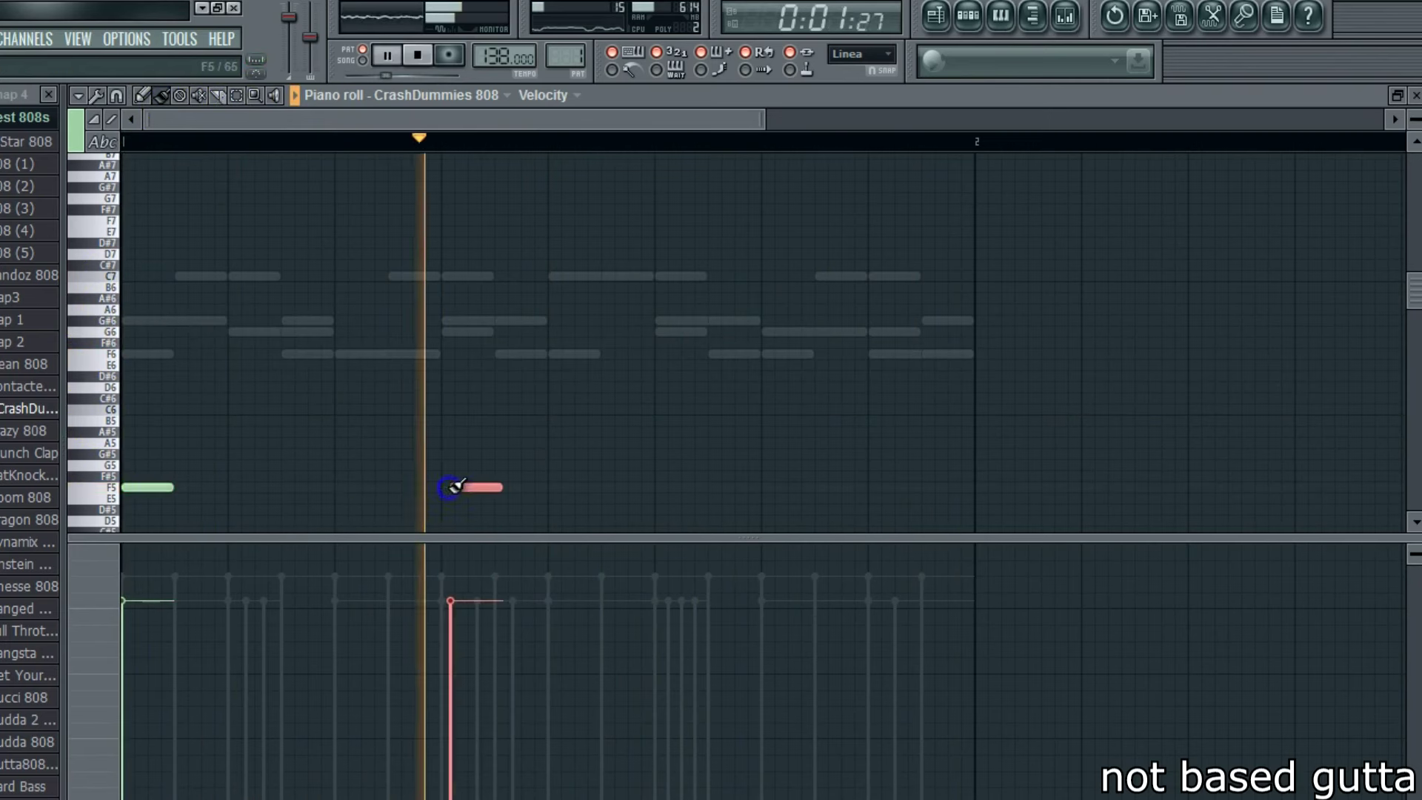
{"action": "scroll", "coordinate": [503, 466], "scroll_direction": "down", "scroll_amount": 2}
{"action": "key", "text": "space"}
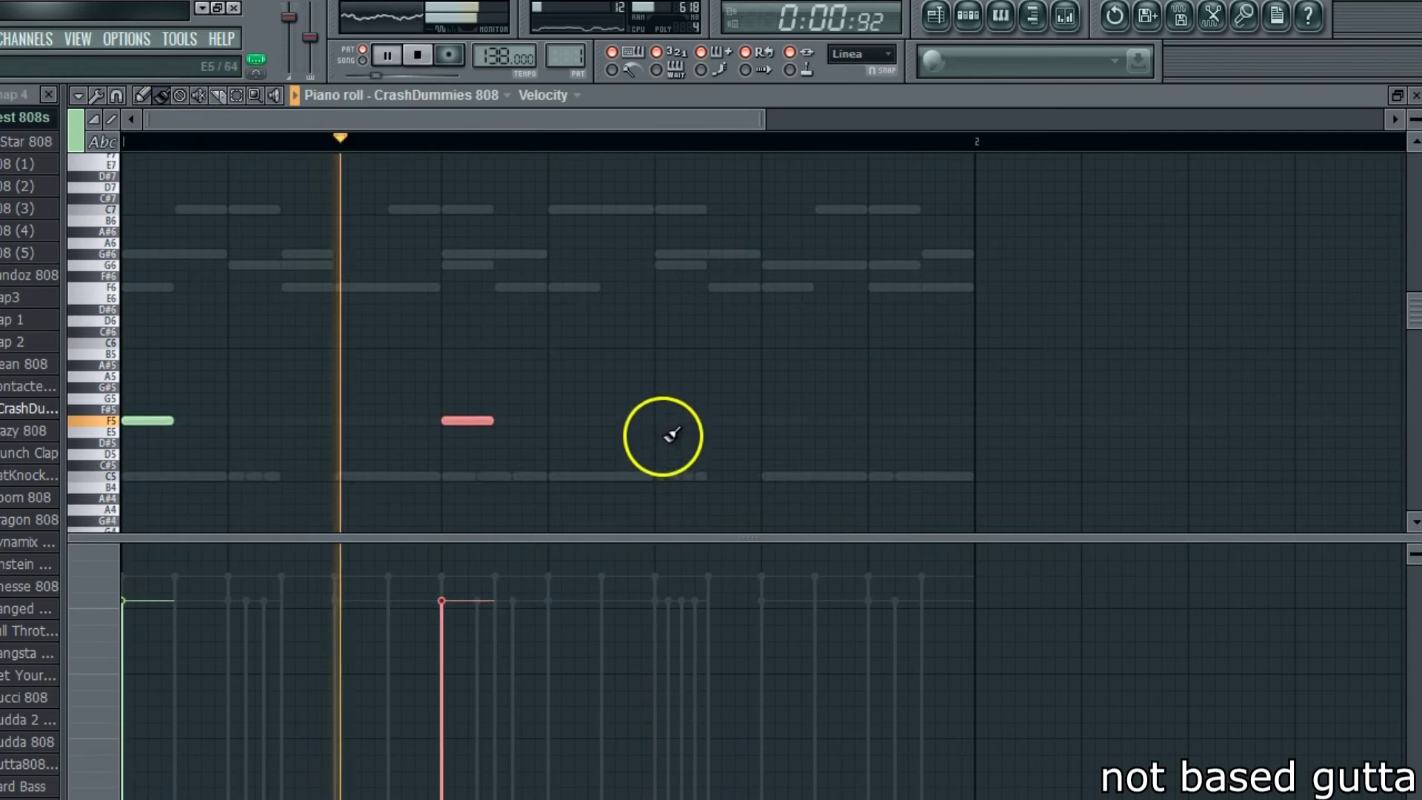
{"action": "left_click", "coordinate": [766, 409]}
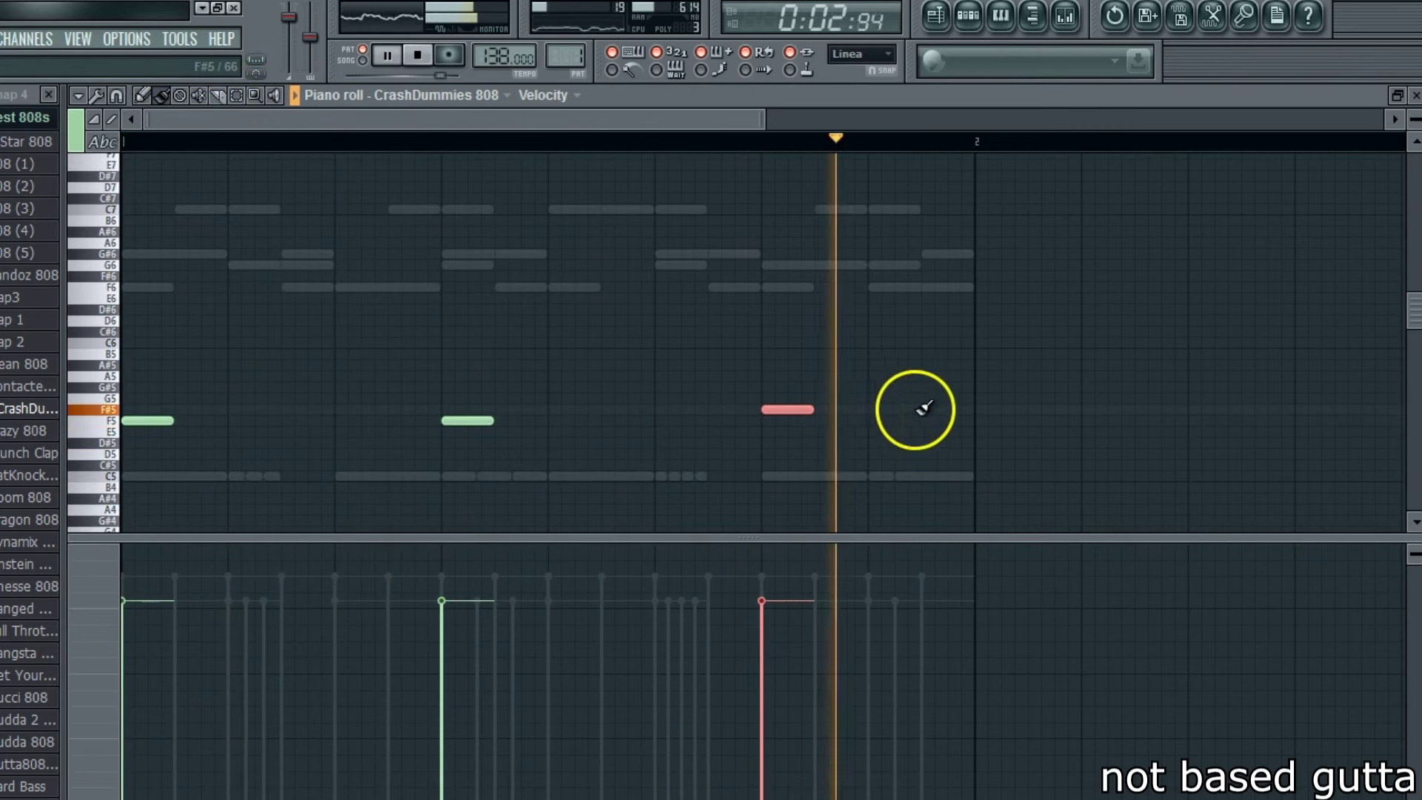
- Select all three CrashDummies 808 notes and transpose them down one octave to F4 and F#4
{"action": "left_click", "coordinate": [238, 96]}
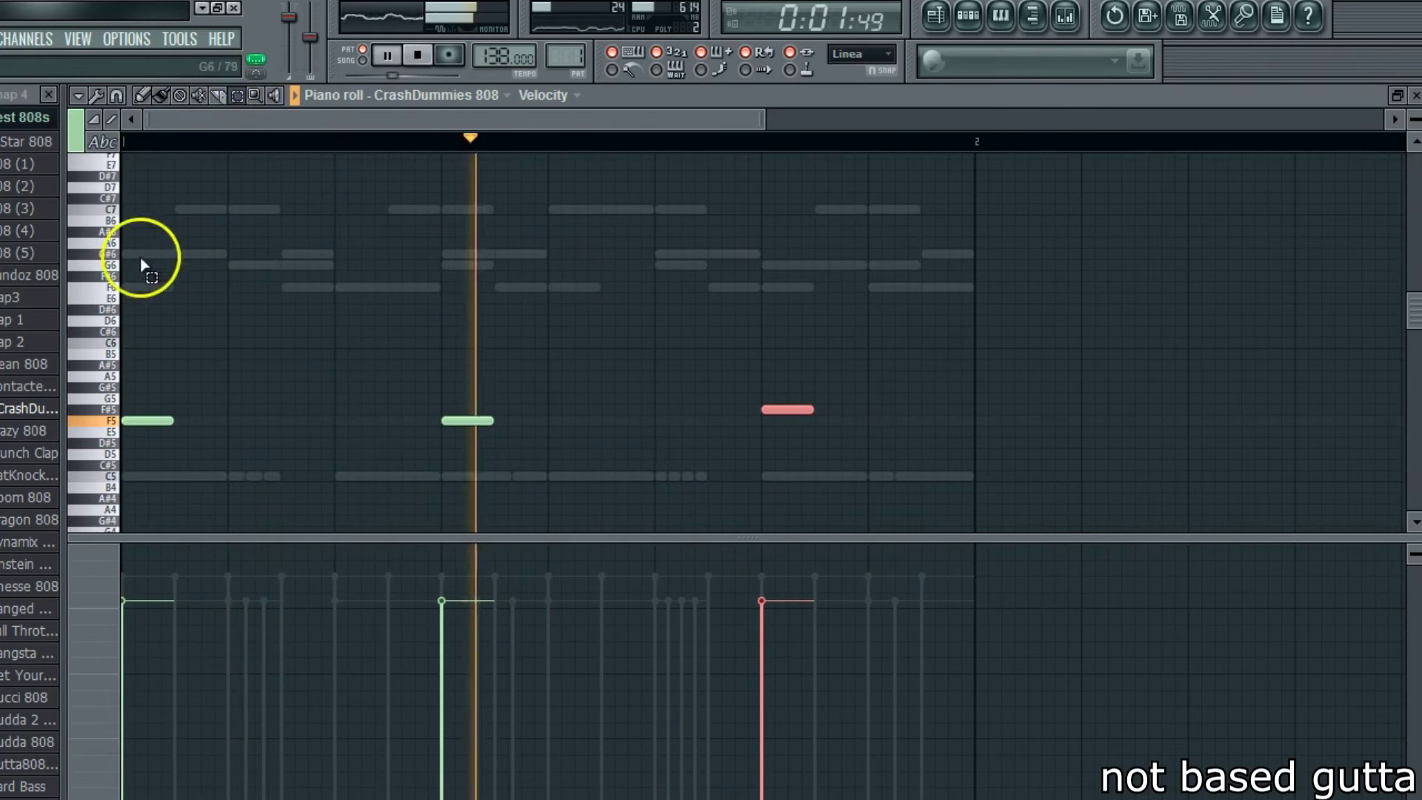
{"action": "left_click_drag", "start_coordinate": [848, 412], "coordinate": [88, 559]}
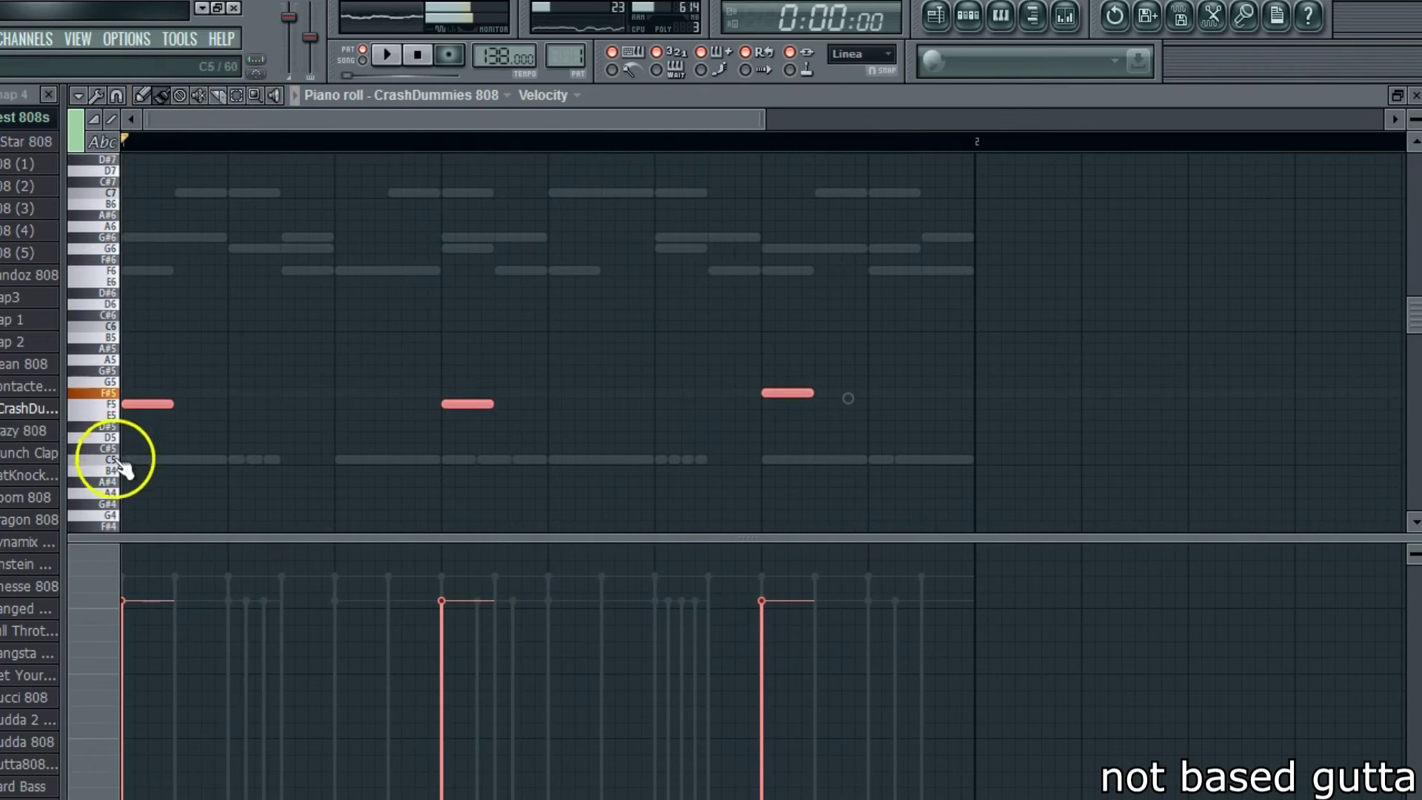
{"action": "scroll", "coordinate": [130, 437], "scroll_direction": "down", "scroll_amount": 4}
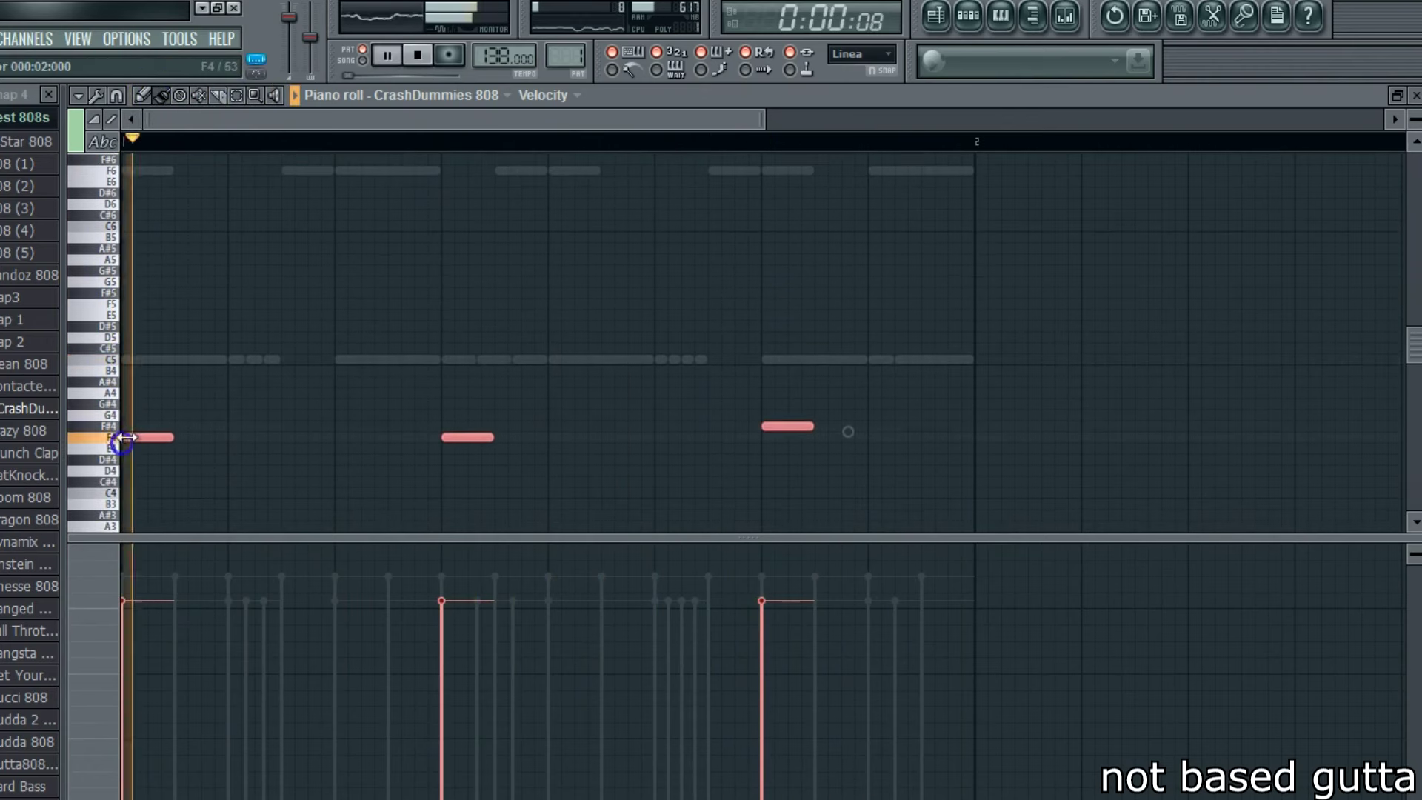
- Unmute the drum channels and rearrange the Rack Kick1 hits to steps 1, 13 and 25
{"action": "left_click", "coordinate": [1414, 96]}
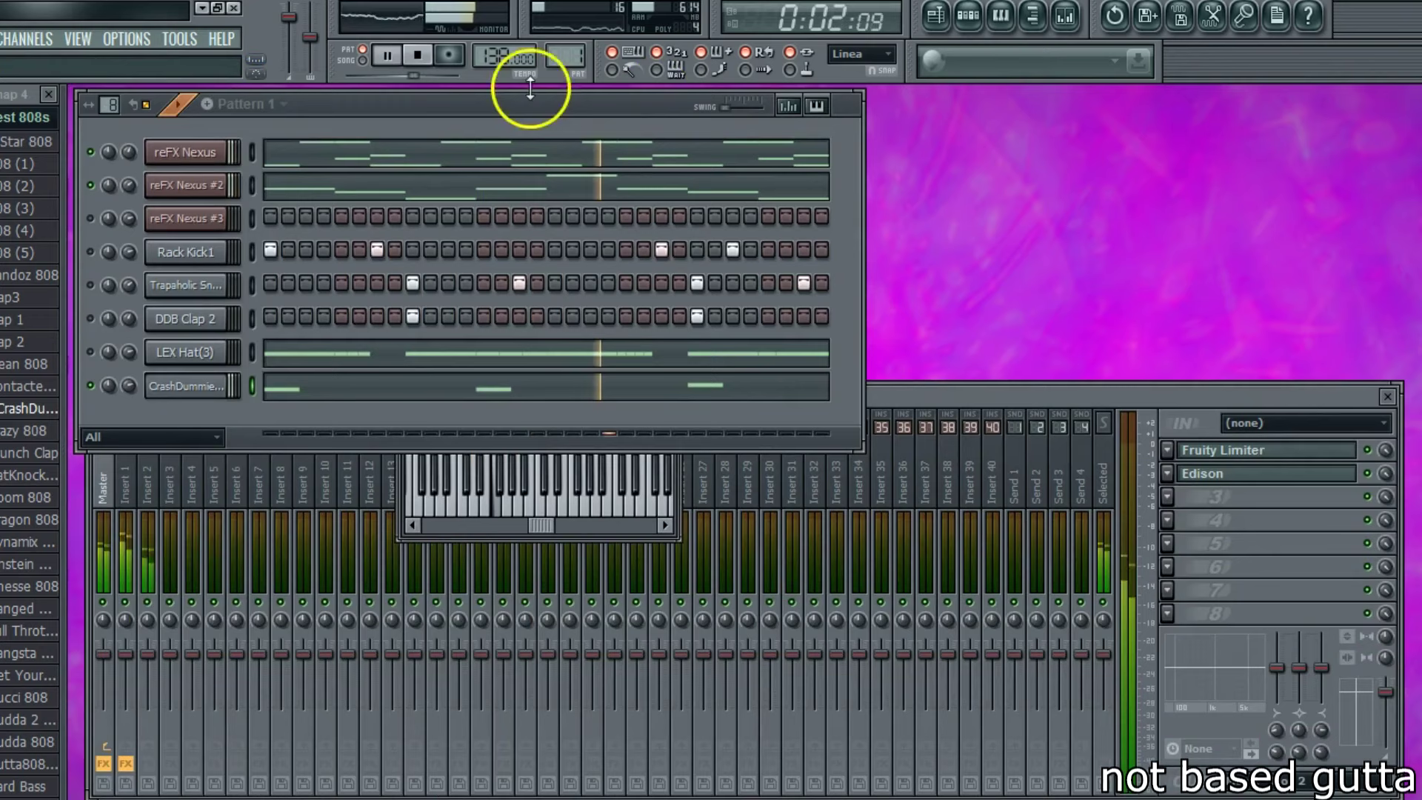
{"action": "left_click", "coordinate": [91, 318]}
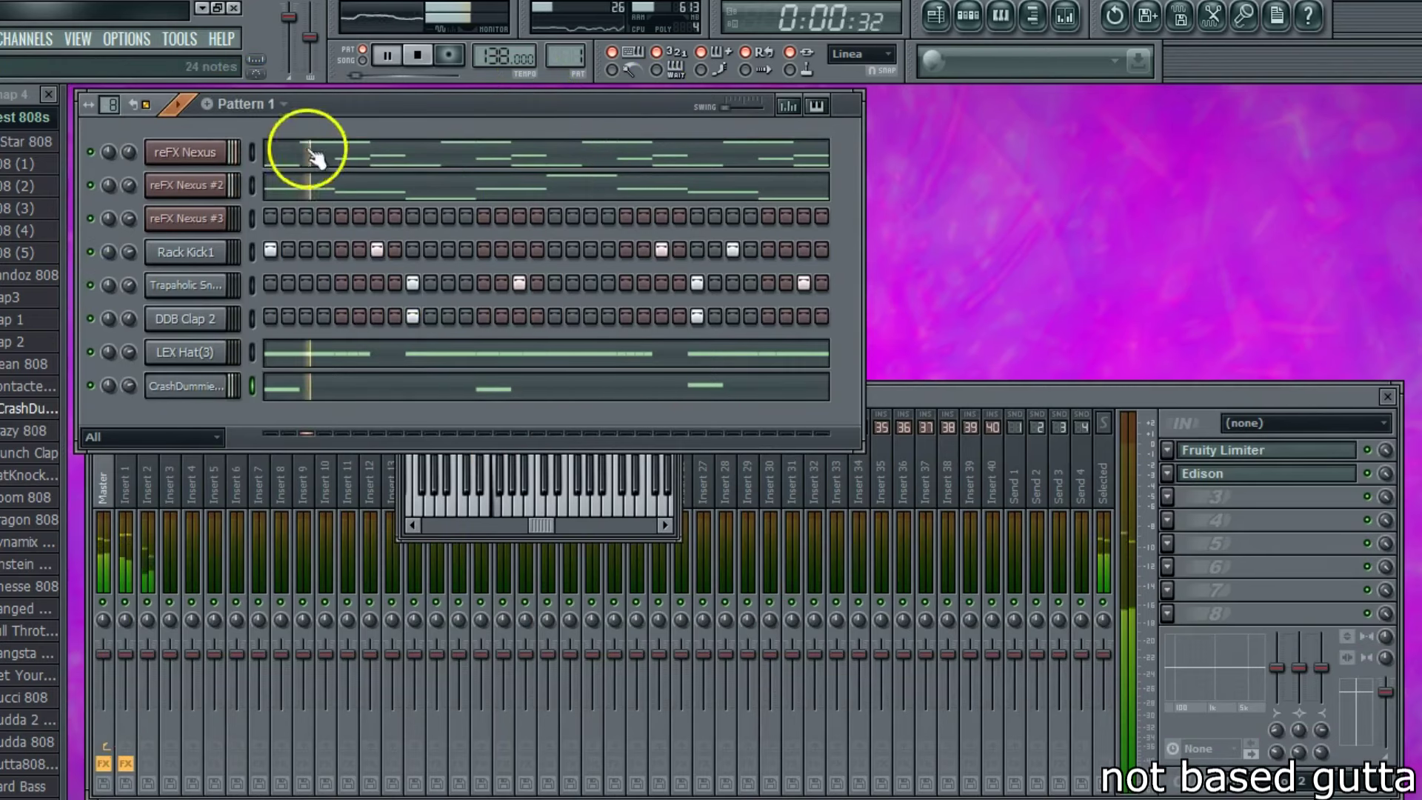
{"action": "left_click", "coordinate": [378, 250]}
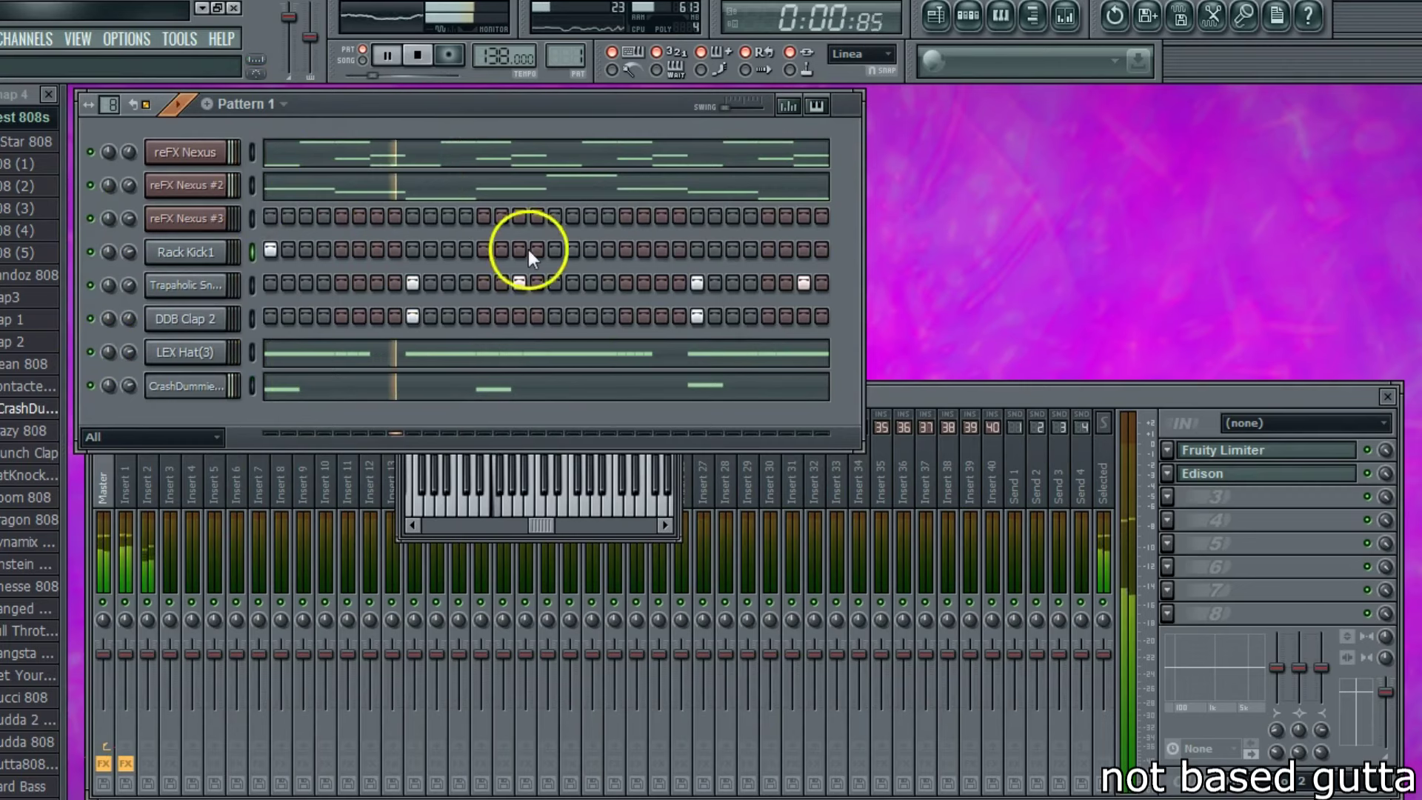
{"action": "left_click", "coordinate": [484, 249]}
{"action": "left_click", "coordinate": [448, 249]}
{"action": "left_click", "coordinate": [446, 251]}
{"action": "left_click", "coordinate": [706, 252]}
- Solo CrashDummies 808 and transpose all its notes down two semitones to D#4 and E4
{"action": "right_click", "coordinate": [83, 388]}
{"action": "left_click", "coordinate": [122, 397]}
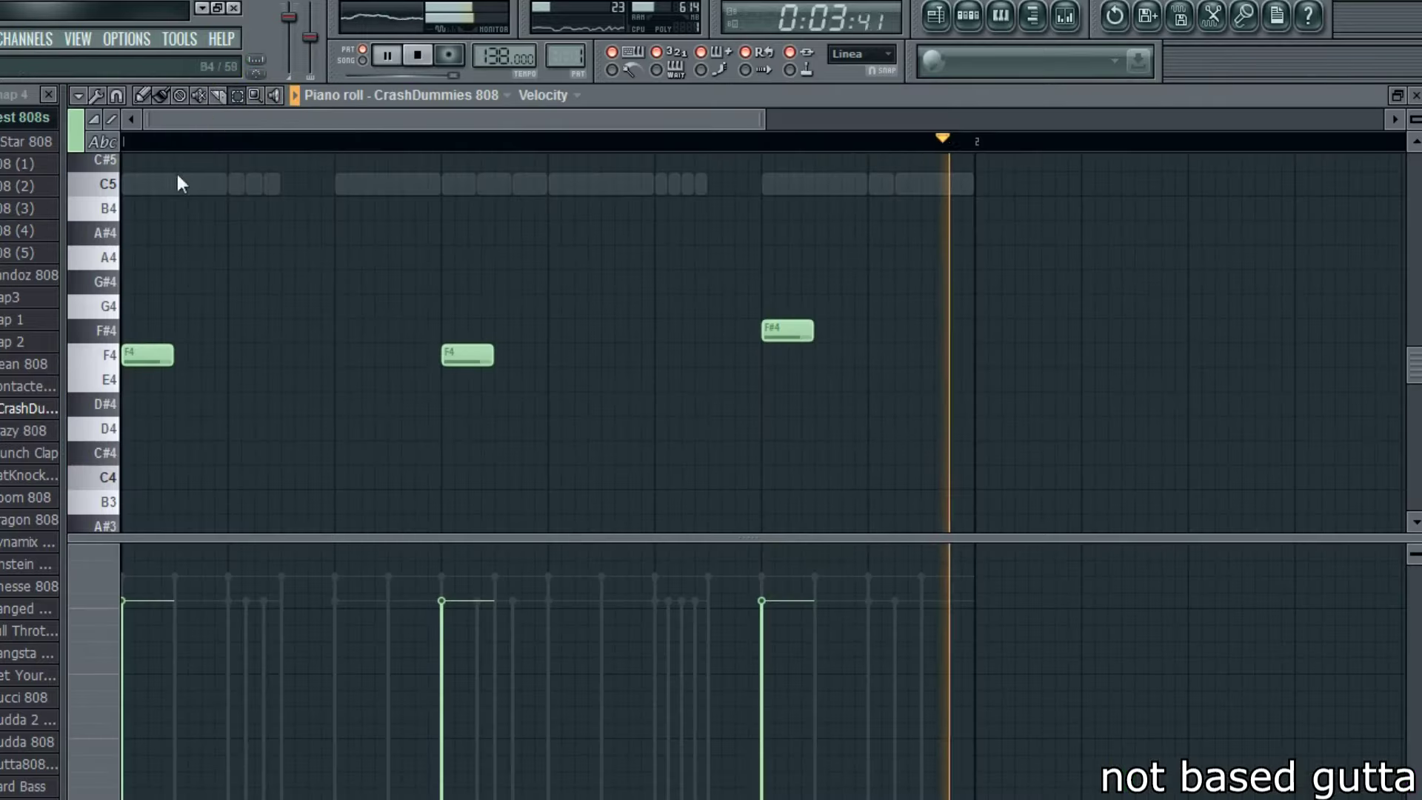
{"action": "key", "text": "ctrl+a"}
{"action": "left_click", "coordinate": [158, 97]}
{"action": "left_click_drag", "start_coordinate": [156, 355], "coordinate": [144, 406]}
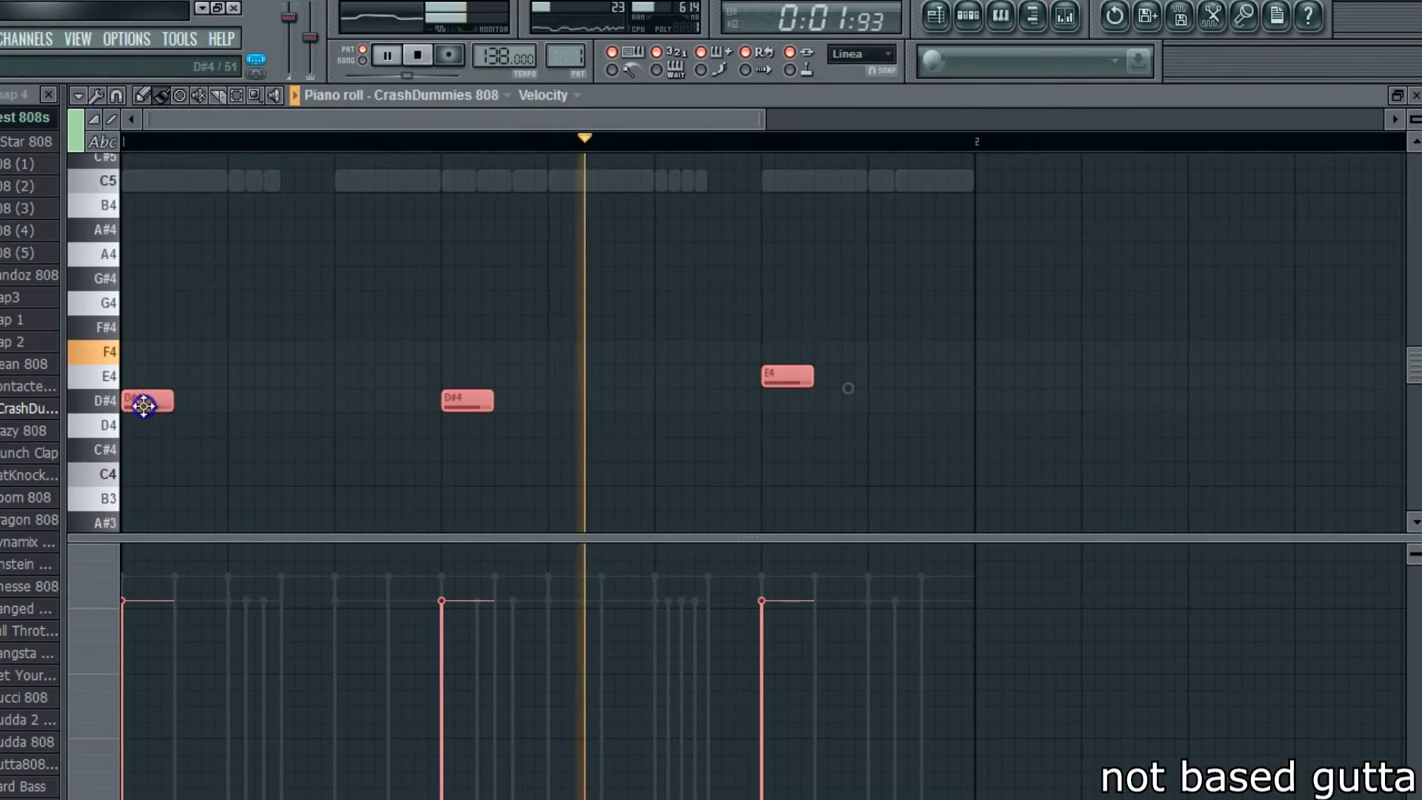
{"action": "left_click", "coordinate": [1415, 96]}
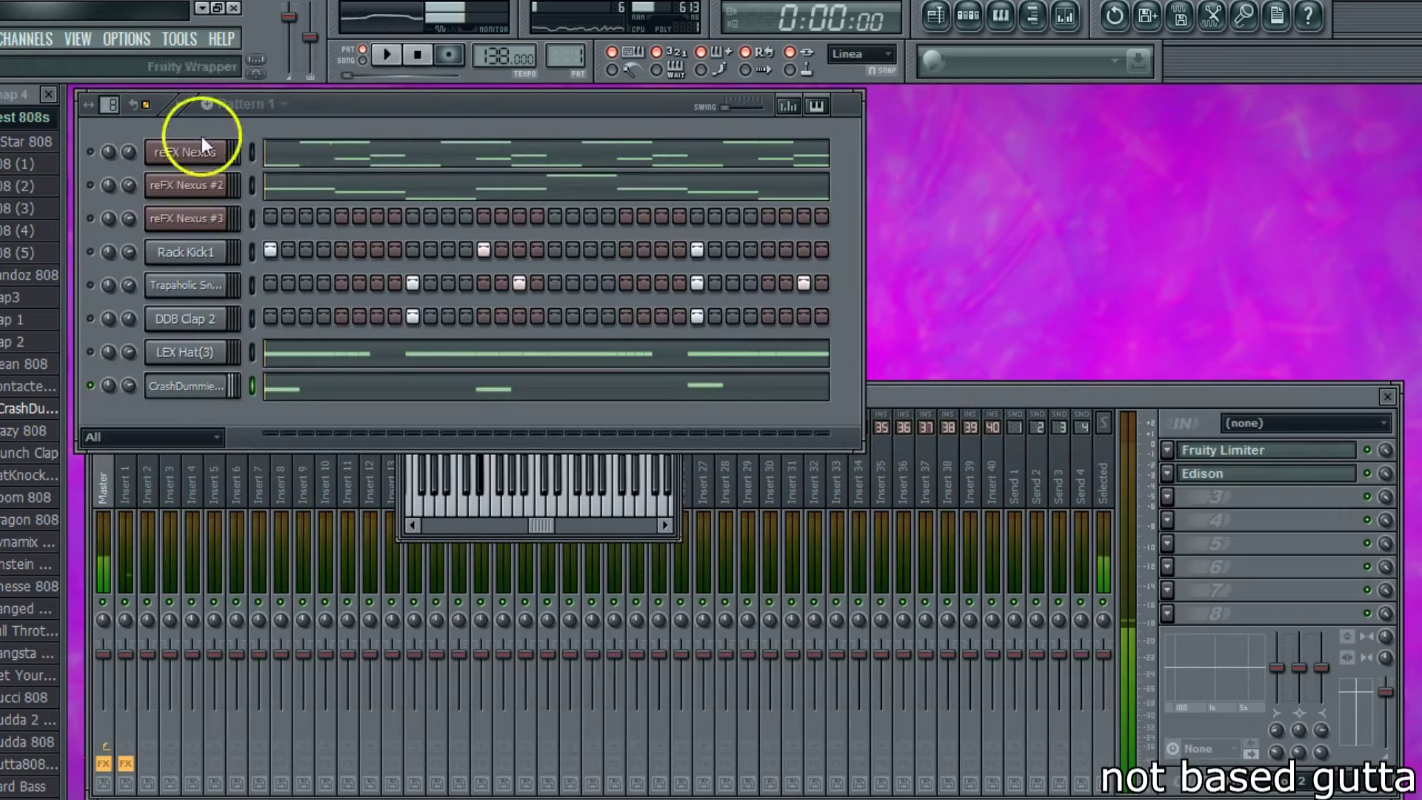
- Transpose all reFX Nexus #2 notes down two semitones, so the first note sits on F#6
{"action": "left_click", "coordinate": [275, 184]}
{"action": "key", "text": "ctrl+a"}
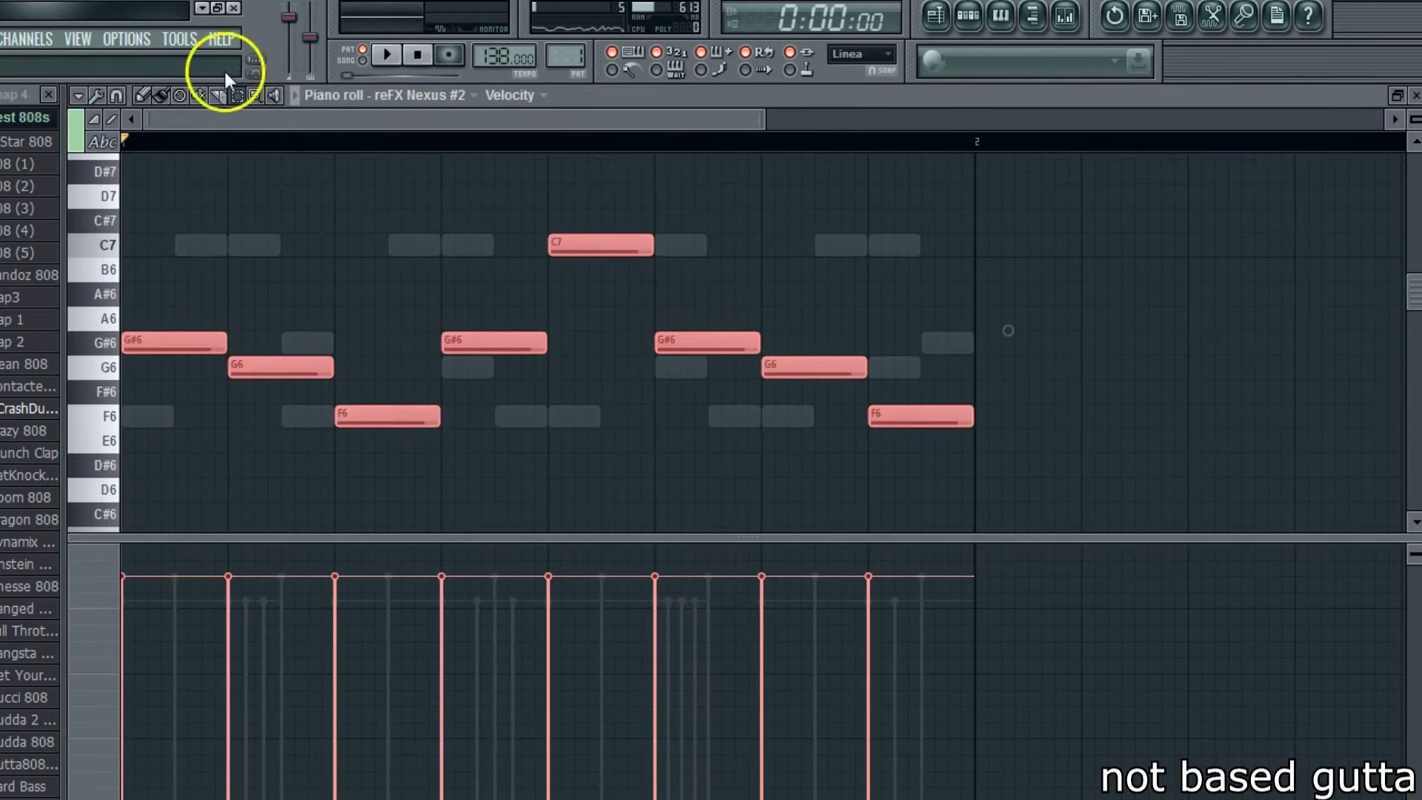
{"action": "key", "text": "space"}
{"action": "left_click", "coordinate": [1396, 96]}
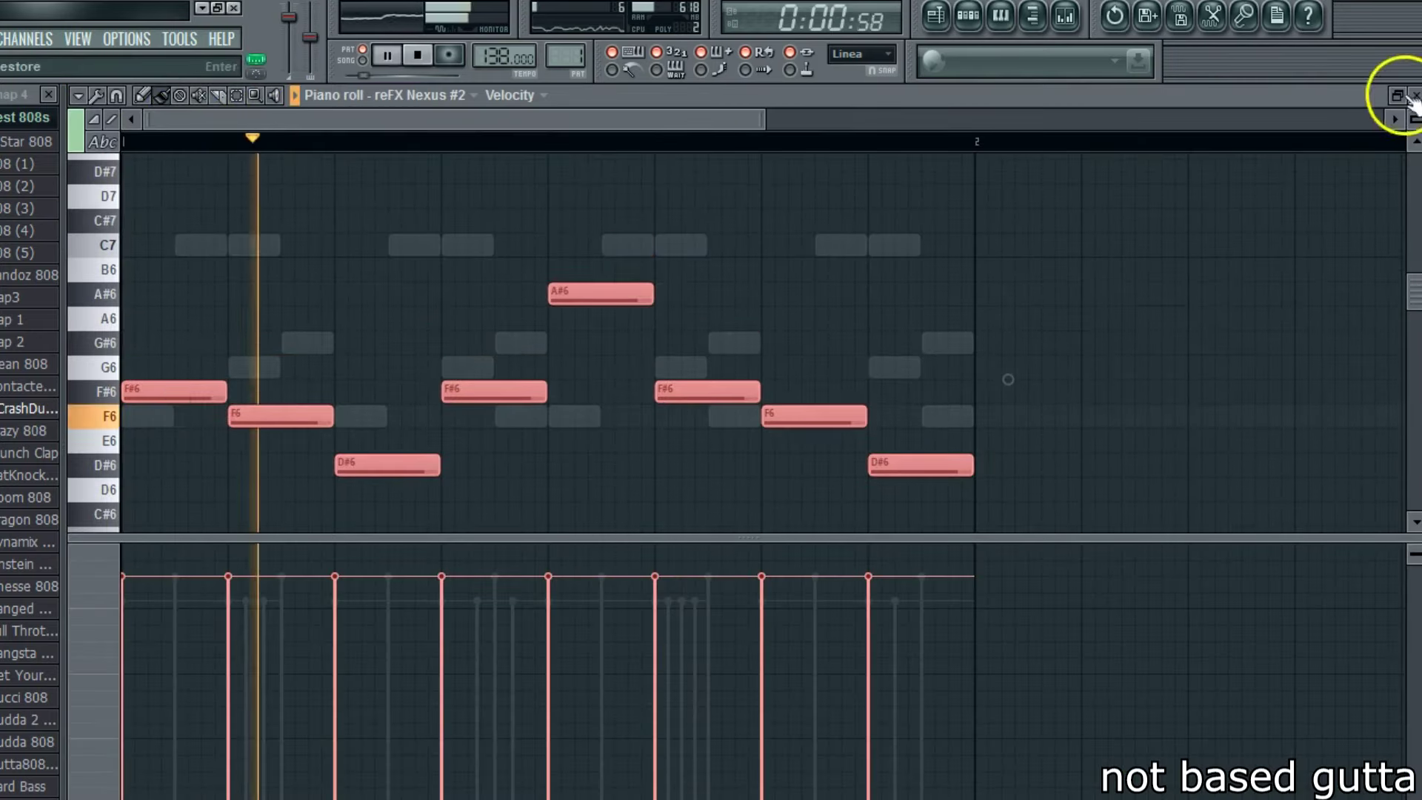
- Transpose all reFX Nexus notes down two semitones and unmute the reFX Nexus channel
{"action": "left_click", "coordinate": [304, 145]}
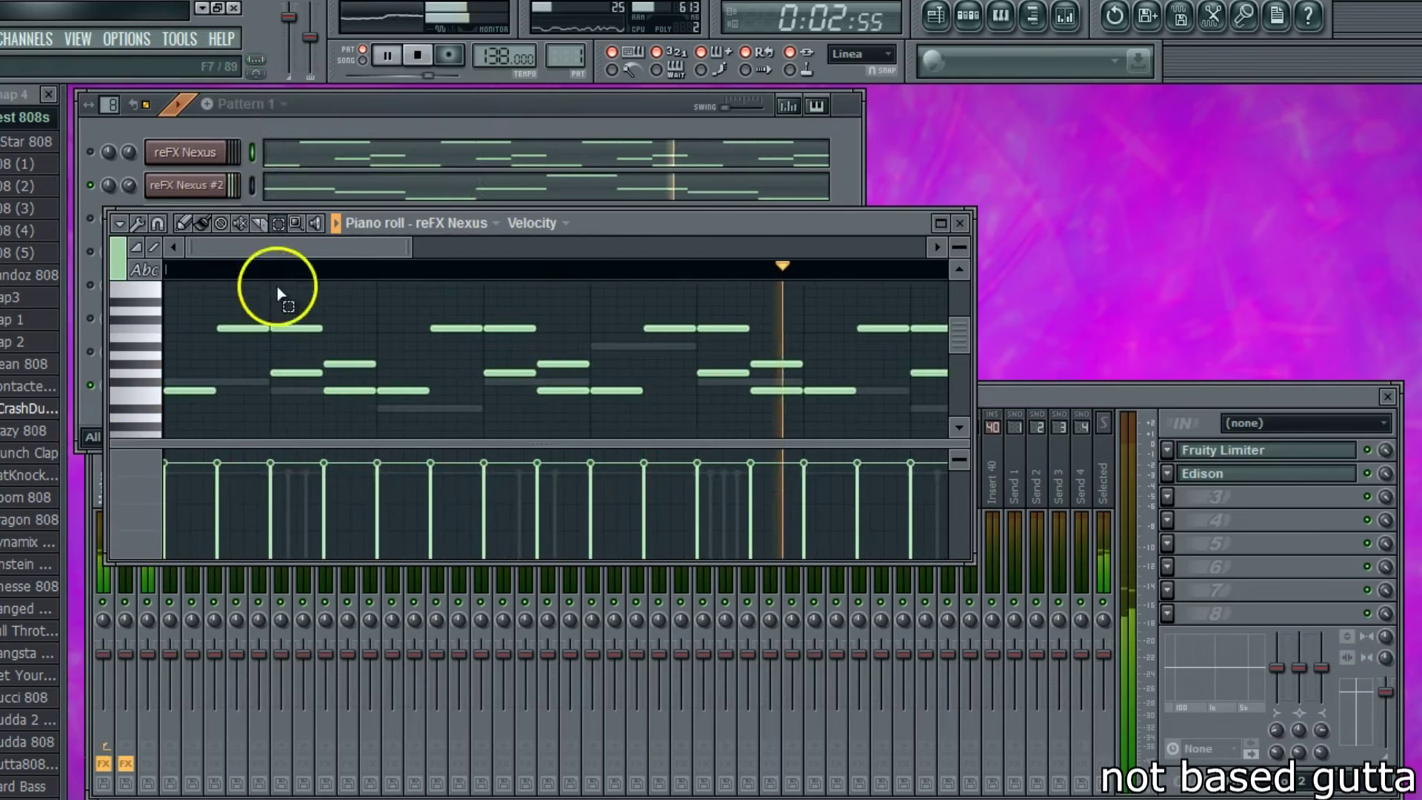
{"action": "key", "text": "ctrl+a"}
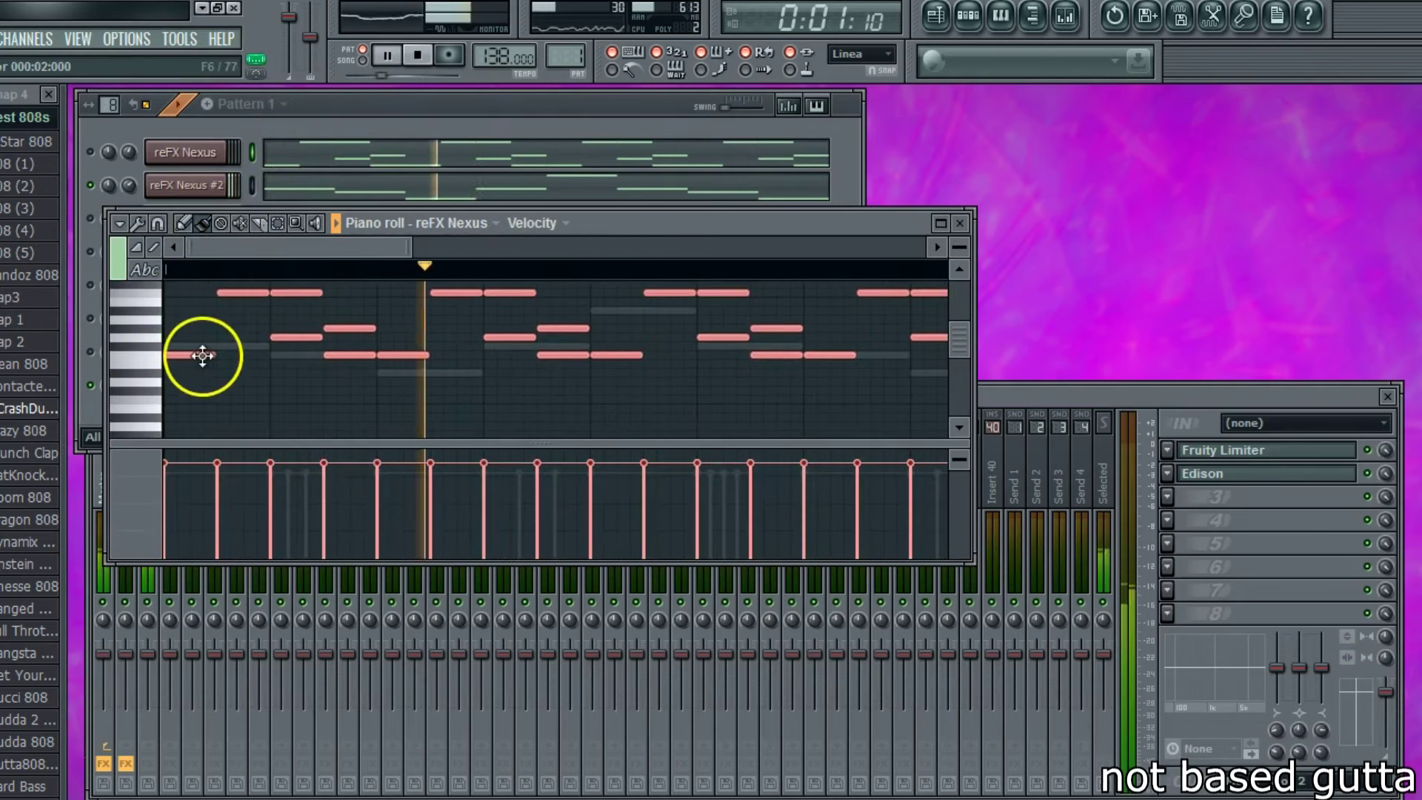
{"action": "left_click_drag", "start_coordinate": [202, 356], "coordinate": [198, 373]}
{"action": "left_click", "coordinate": [104, 150]}
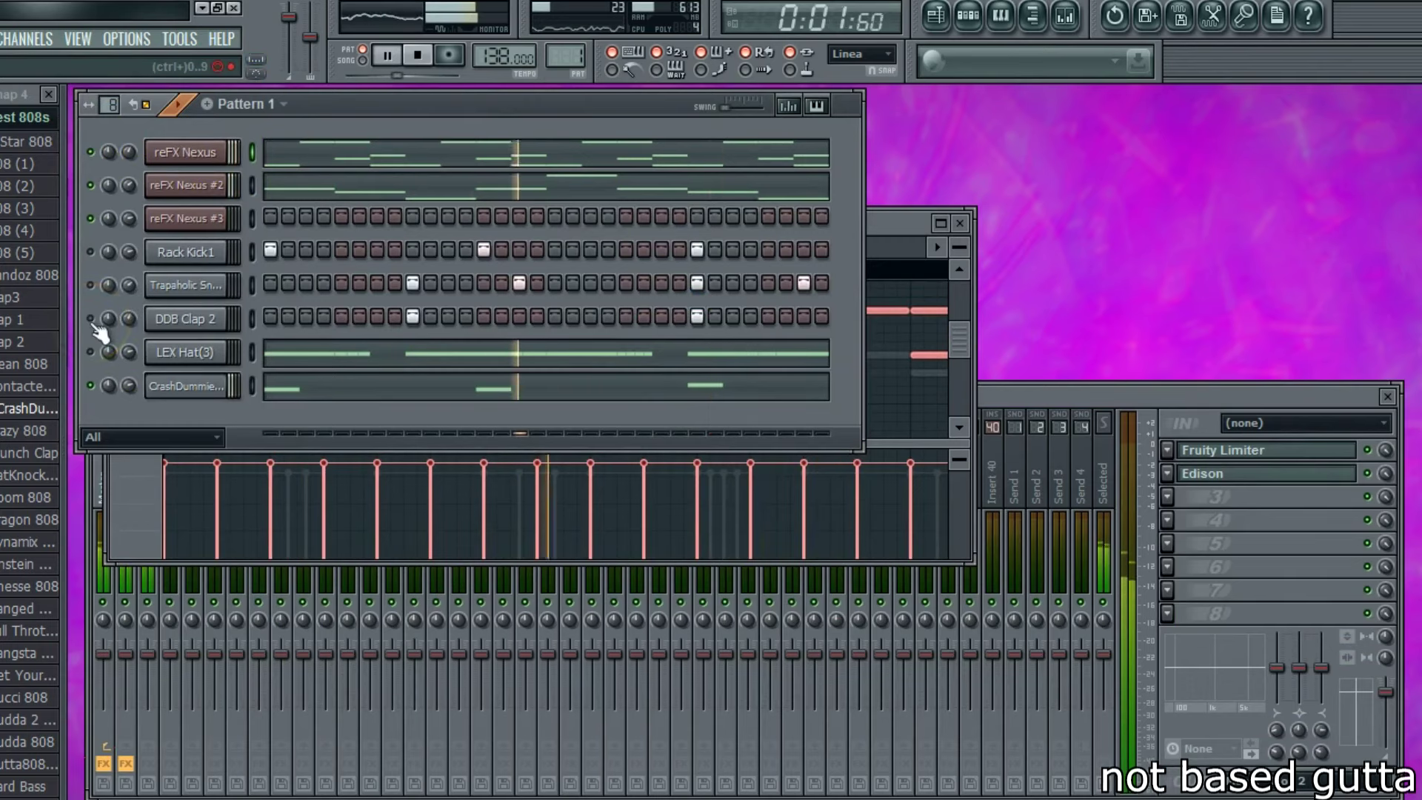
- Add two-step CrashDummies 808 notes: A#4 at step 9 and A#3 at step 15
{"action": "left_click", "coordinate": [210, 393]}
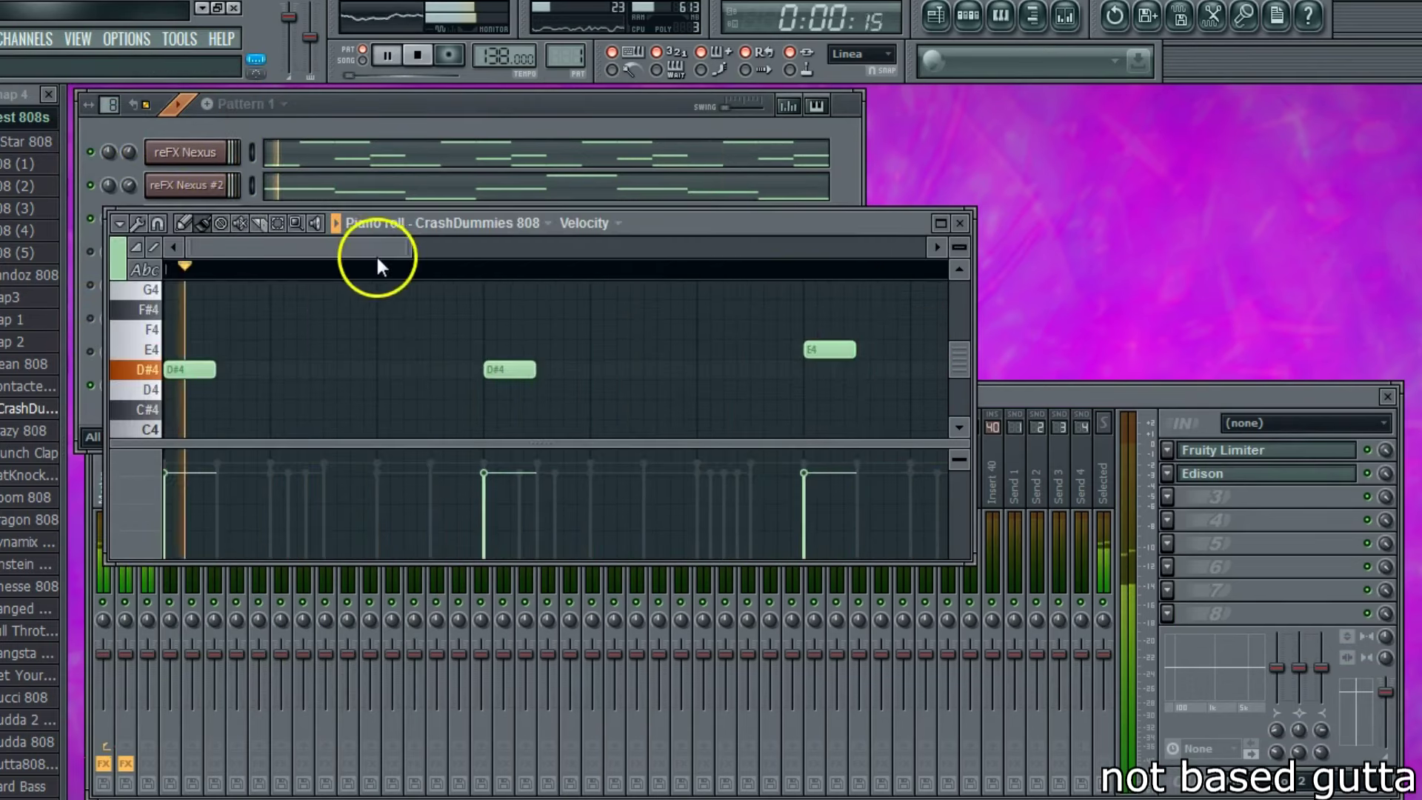
{"action": "double_click", "coordinate": [650, 224]}
{"action": "left_click_drag", "start_coordinate": [625, 358], "coordinate": [517, 180]}
{"action": "left_click_drag", "start_coordinate": [563, 354], "coordinate": [597, 478]}
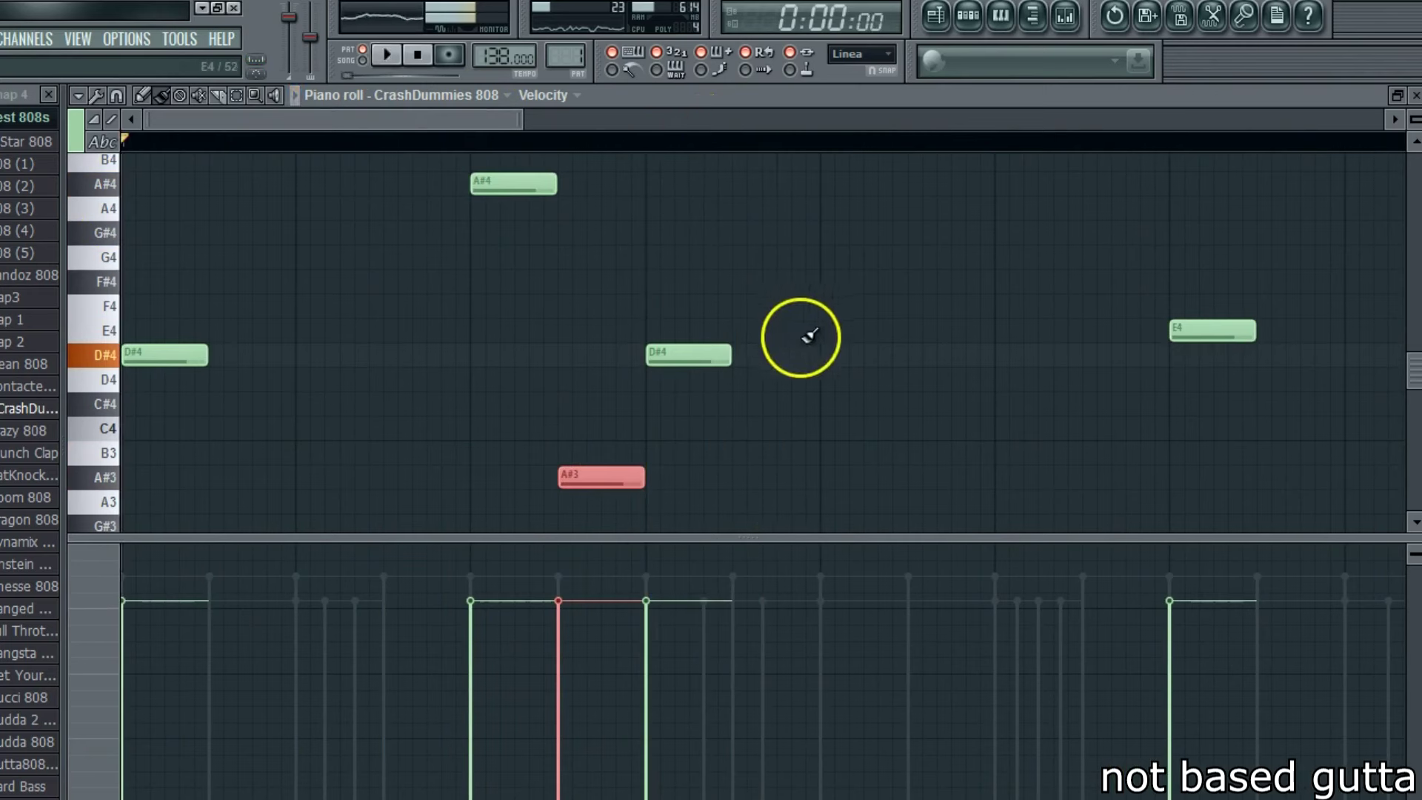
{"action": "left_click_drag", "start_coordinate": [607, 467], "coordinate": [767, 475]}
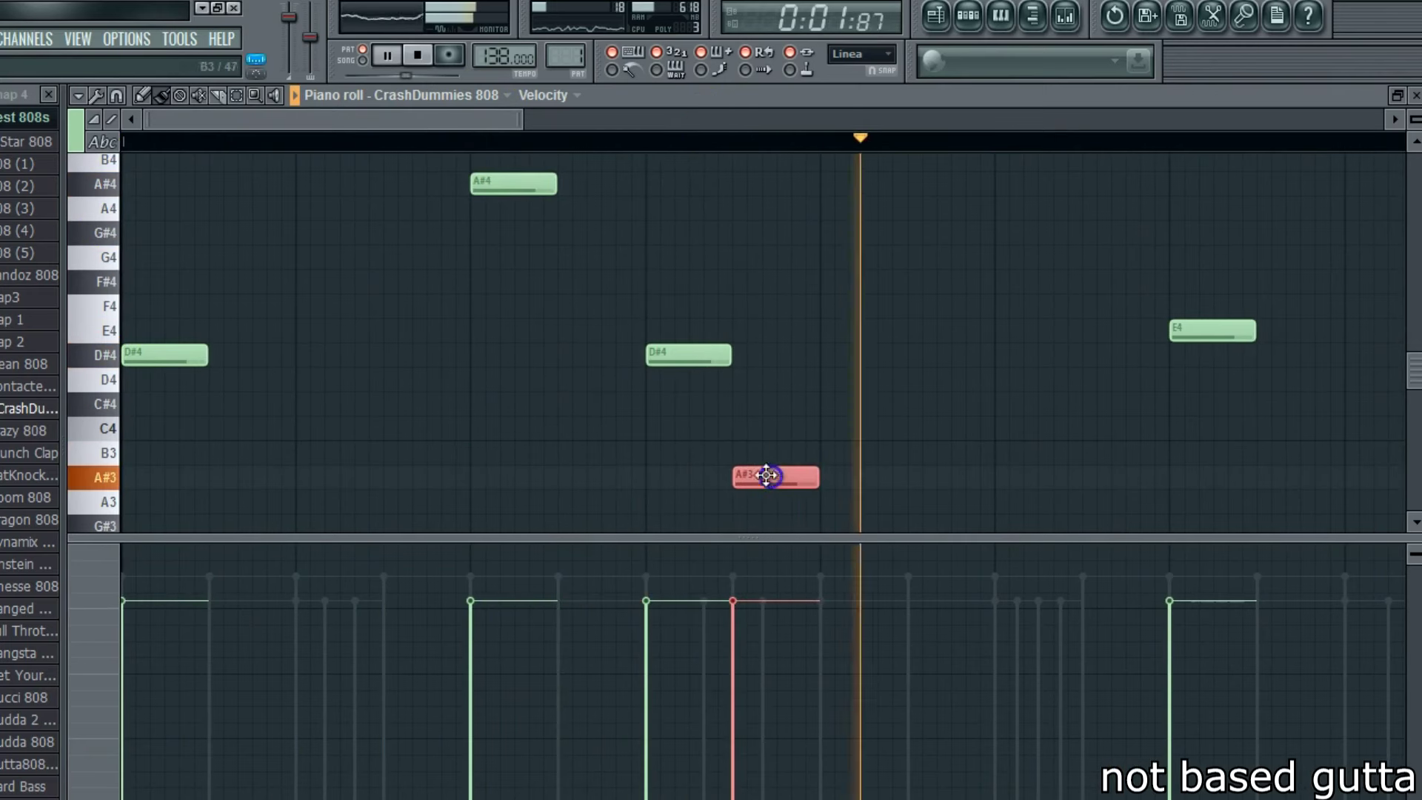
- Play back the CrashDummies 808 line and add another two-step A#3 note at step 21
{"action": "left_click", "coordinate": [531, 191]}
{"action": "left_click", "coordinate": [246, 137]}
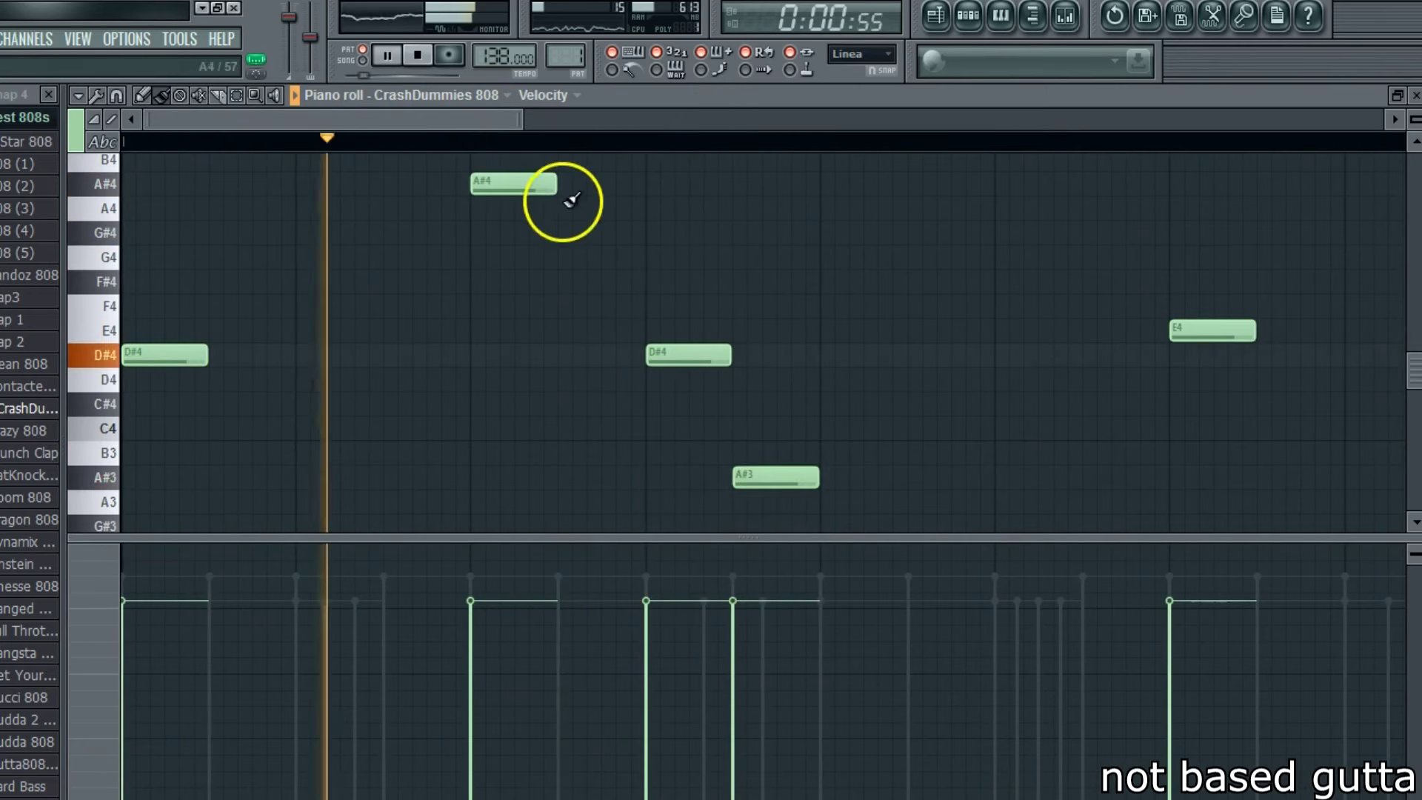
{"action": "key", "text": "space"}
{"action": "mouse_move", "coordinate": [494, 116]}
{"action": "left_mouse_down"}
{"action": "mouse_move", "coordinate": [522, 115]}
{"action": "mouse_move", "coordinate": [489, 122]}
{"action": "left_mouse_up"}
{"action": "key", "text": "space"}
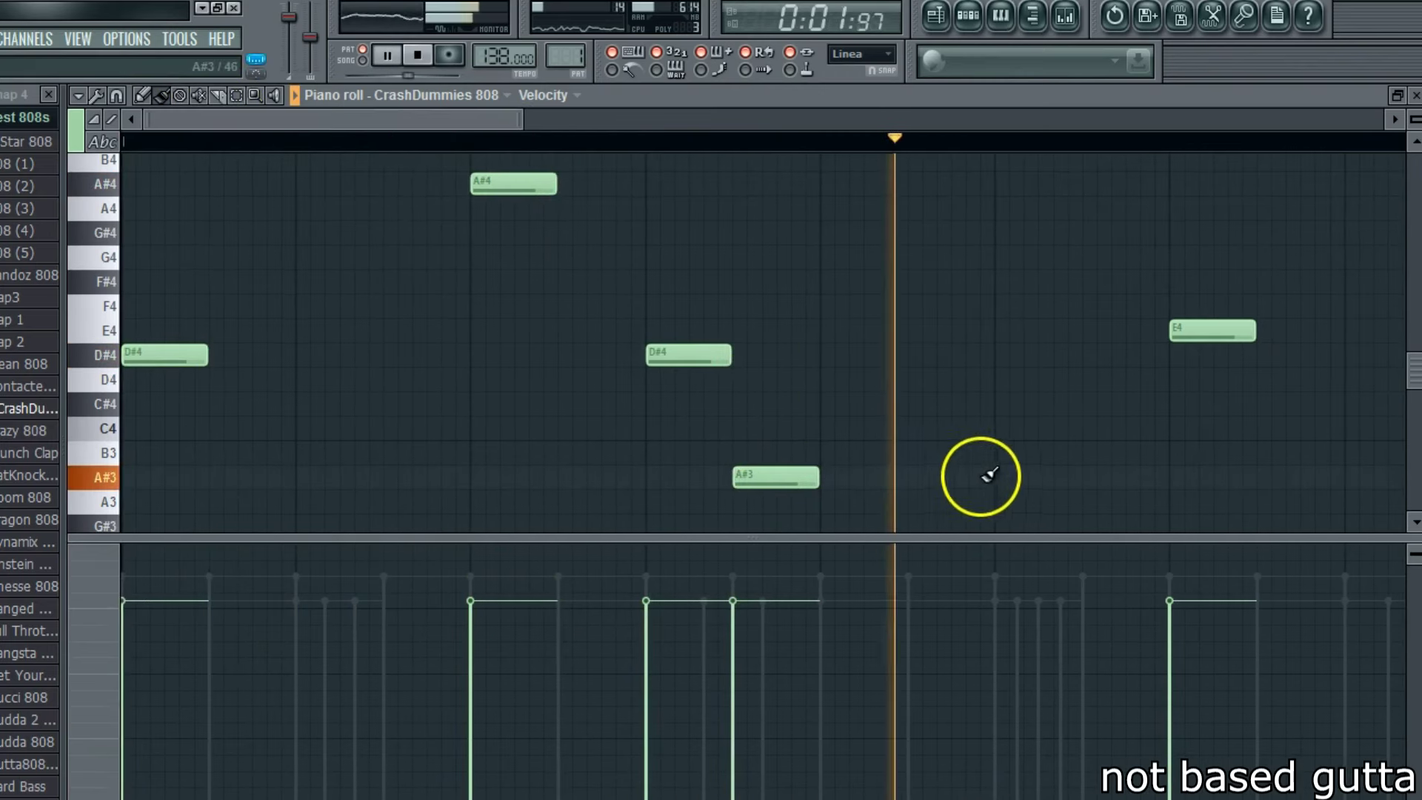
{"action": "left_click", "coordinate": [1008, 476]}
{"action": "left_click_drag", "start_coordinate": [1009, 475], "coordinate": [1015, 476]}
{"action": "right_click", "coordinate": [365, 222]}
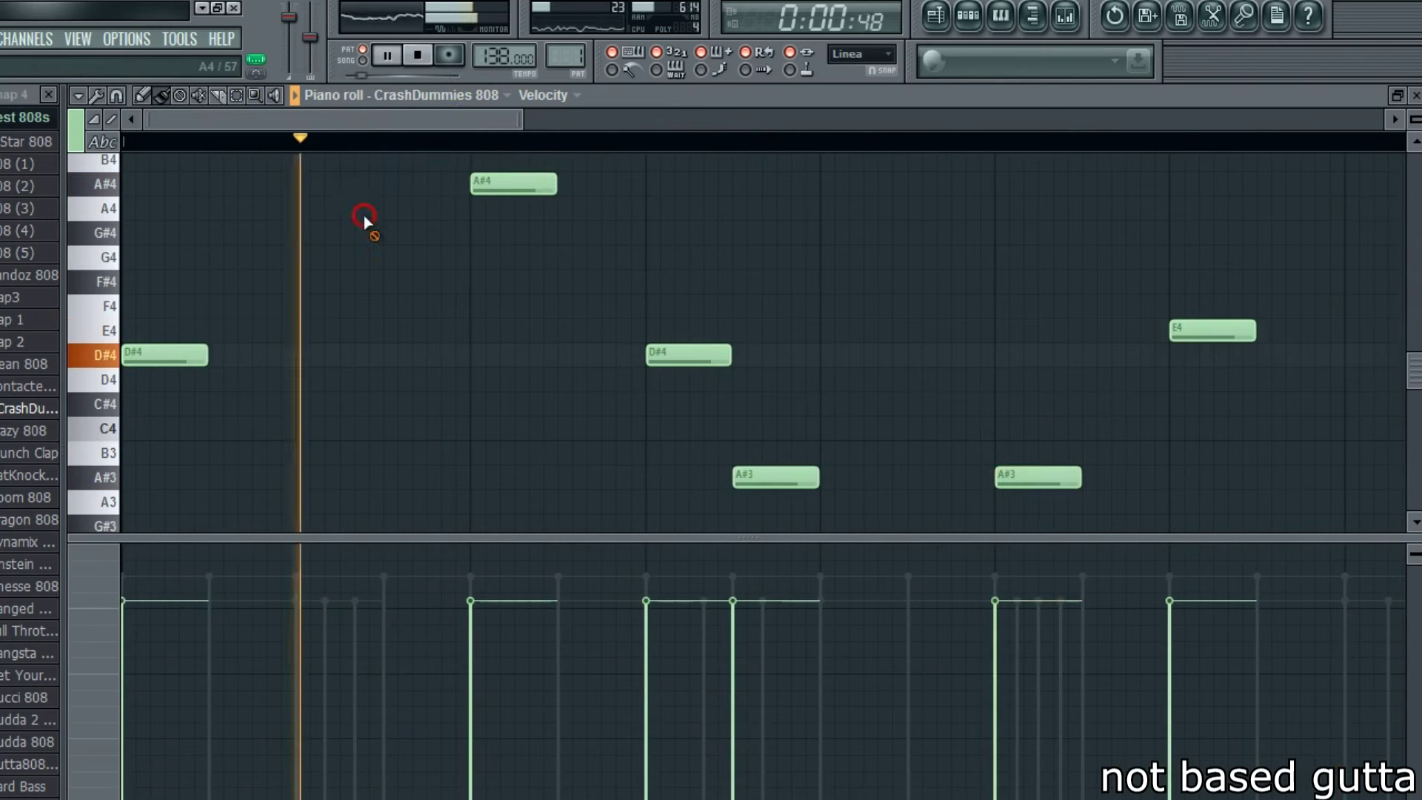
- Duplicate the CrashDummies 808 phrase and move the copy to start at bar 2
{"action": "left_click", "coordinate": [80, 96]}
{"action": "mouse_move", "coordinate": [122, 139]}
{"action": "left_click", "coordinate": [295, 200]}
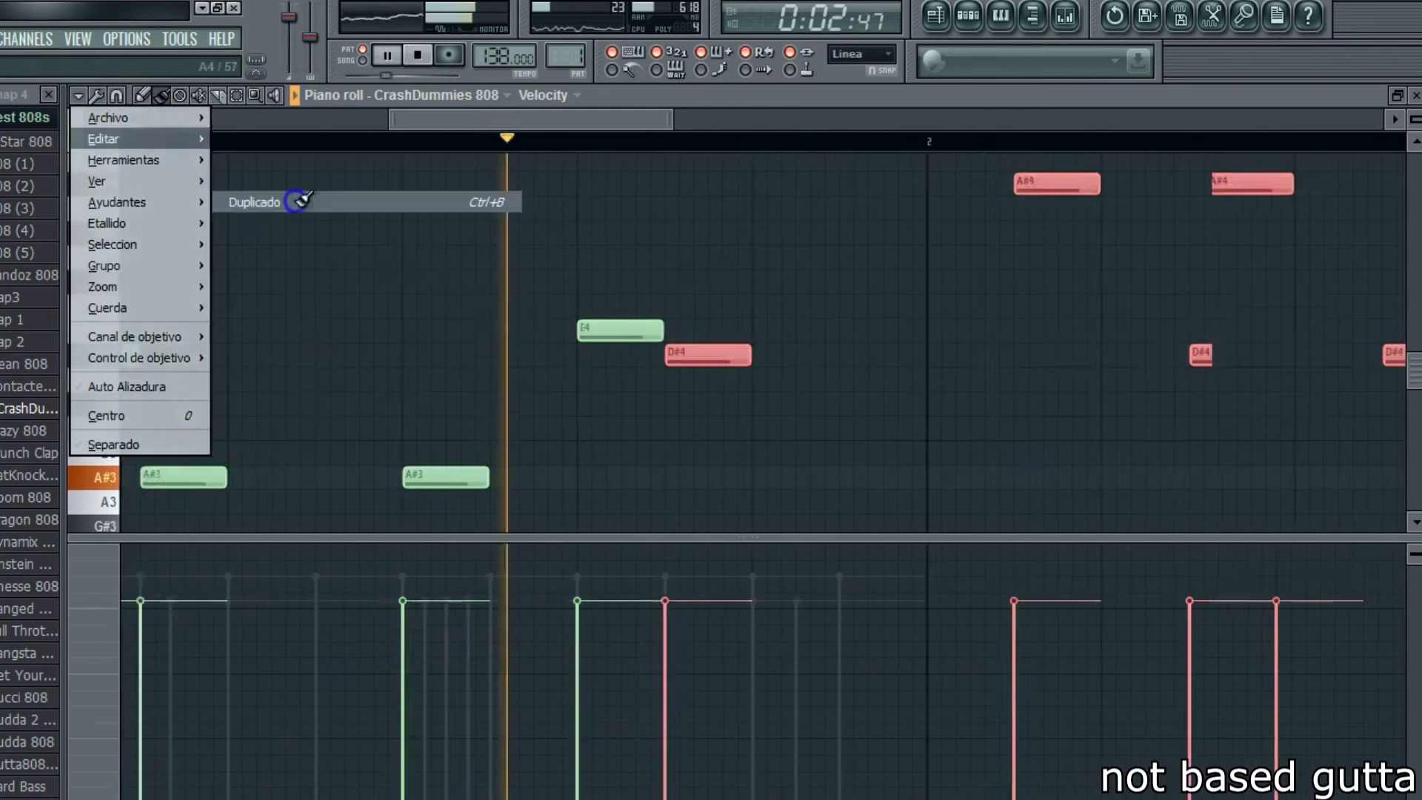
{"action": "left_click_drag", "start_coordinate": [456, 121], "coordinate": [396, 121]}
{"action": "left_click_drag", "start_coordinate": [450, 353], "coordinate": [731, 352]}
- Vary the bar 1 bass phrase: move the second A#3 to step 19 and replace E4 with B3 notes at steps 21 and 27
{"action": "key", "text": "space"}
{"action": "left_click_drag", "start_coordinate": [397, 121], "coordinate": [321, 123]}
{"action": "right_click", "coordinate": [429, 229]}
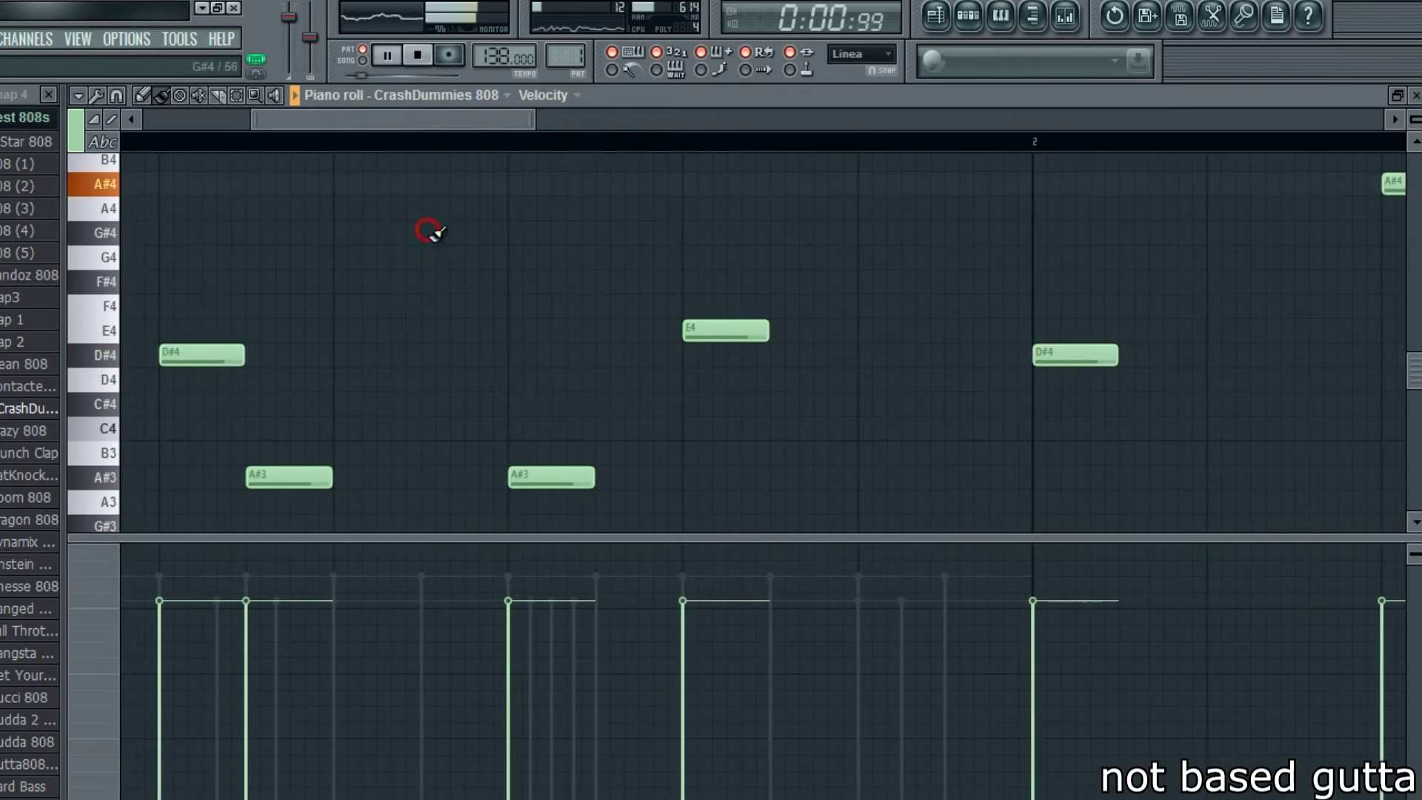
{"action": "left_click_drag", "start_coordinate": [562, 475], "coordinate": [462, 476]}
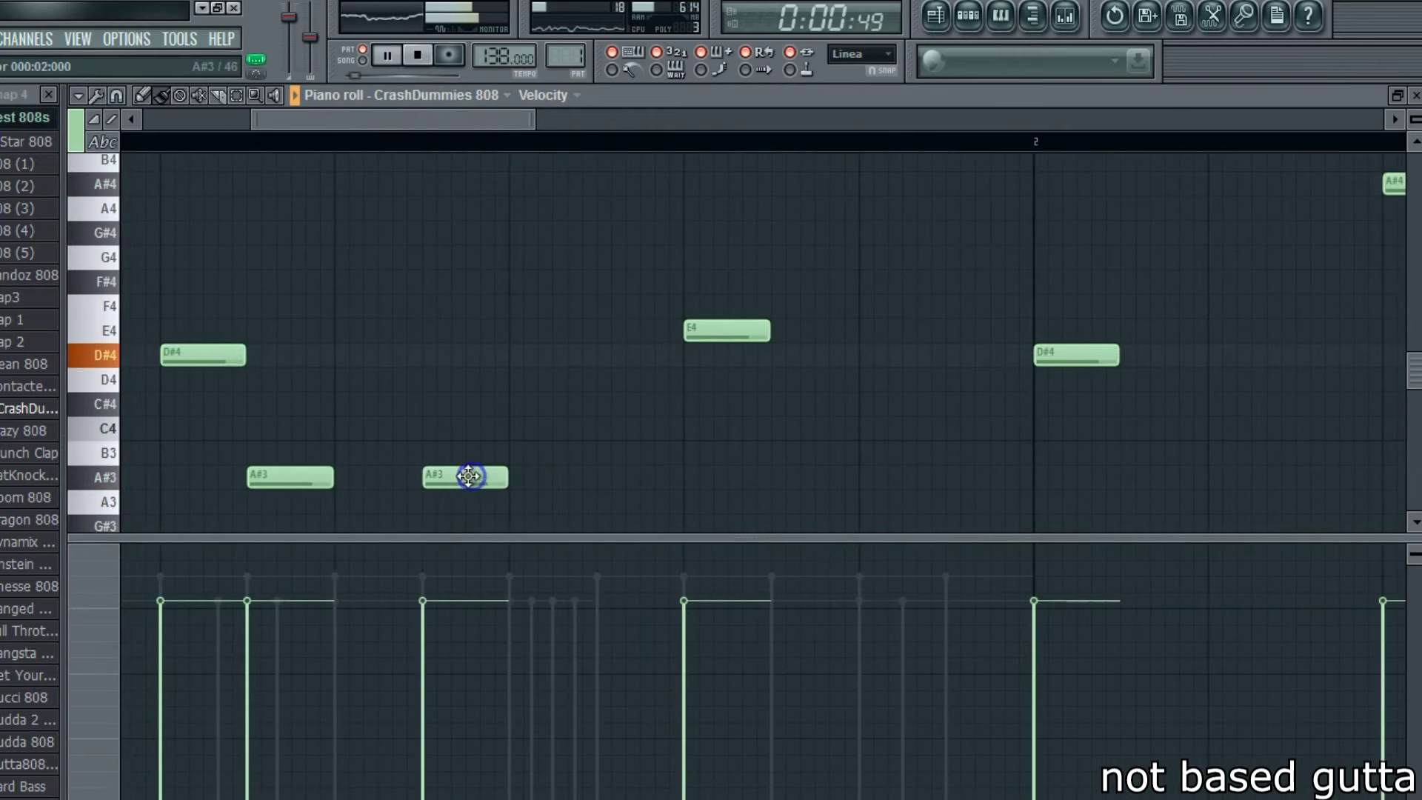
{"action": "left_click", "coordinate": [520, 447]}
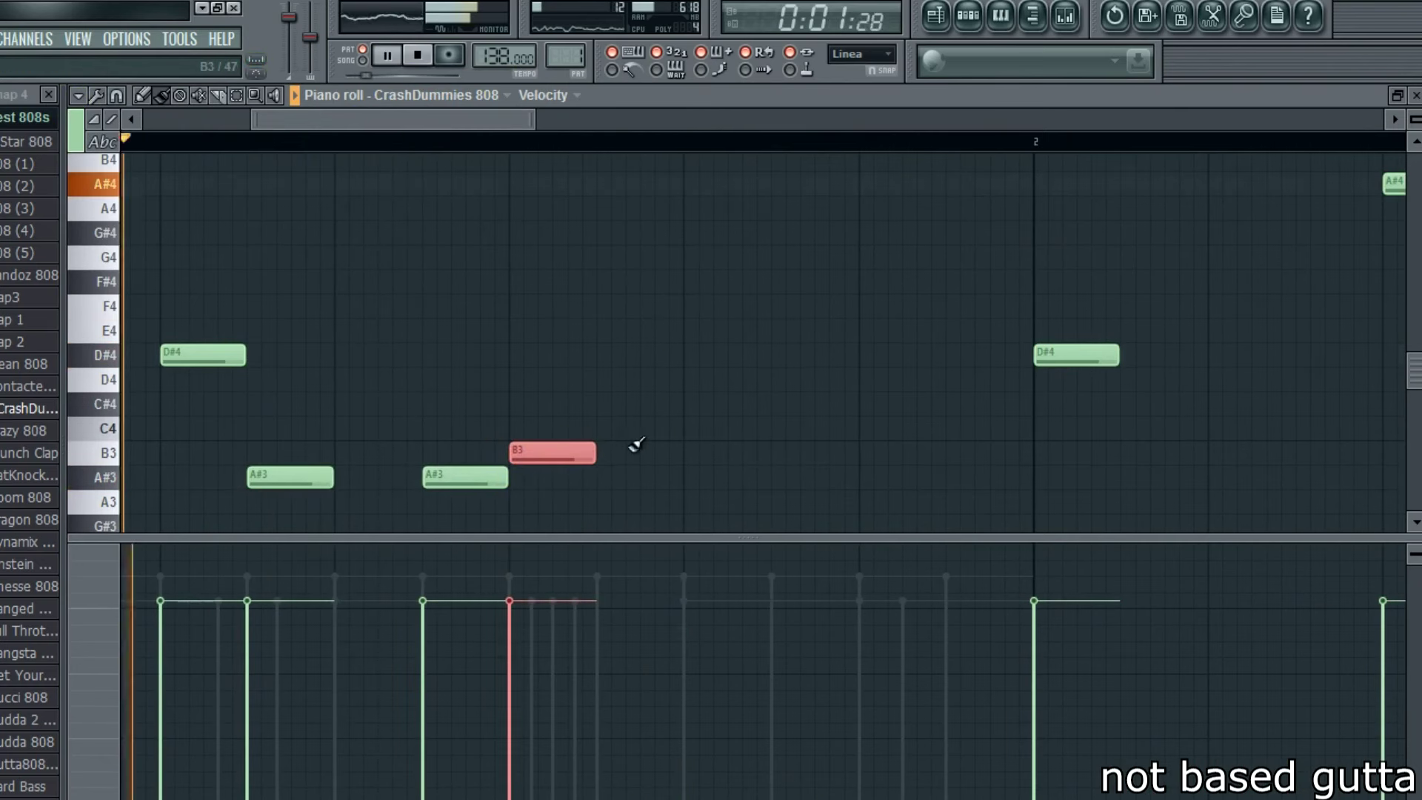
{"action": "left_click", "coordinate": [793, 449]}
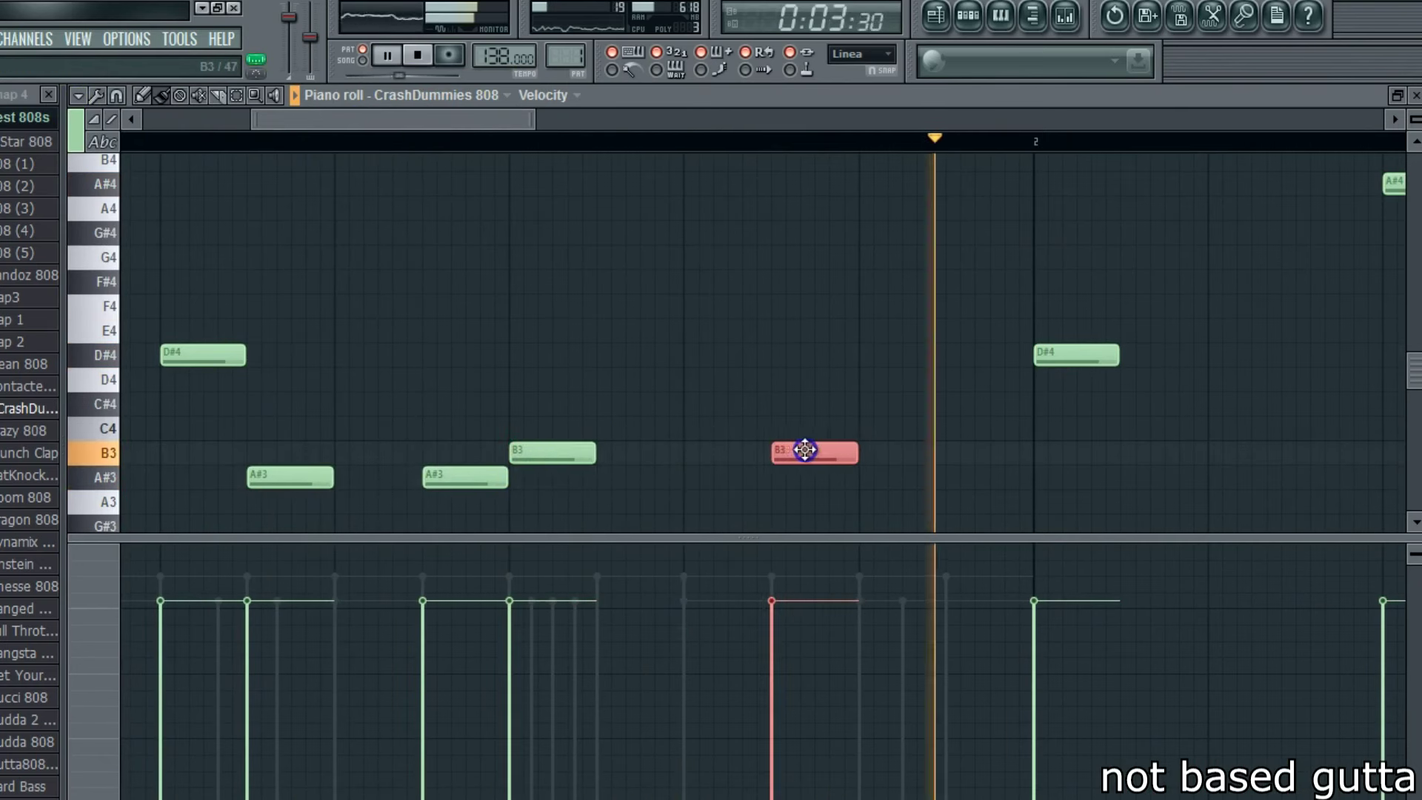
- Select the varied CrashDummies 808 phrase in bar 1, move it to bar 3, and play it back
{"action": "left_click_drag", "start_coordinate": [532, 119], "coordinate": [740, 123]}
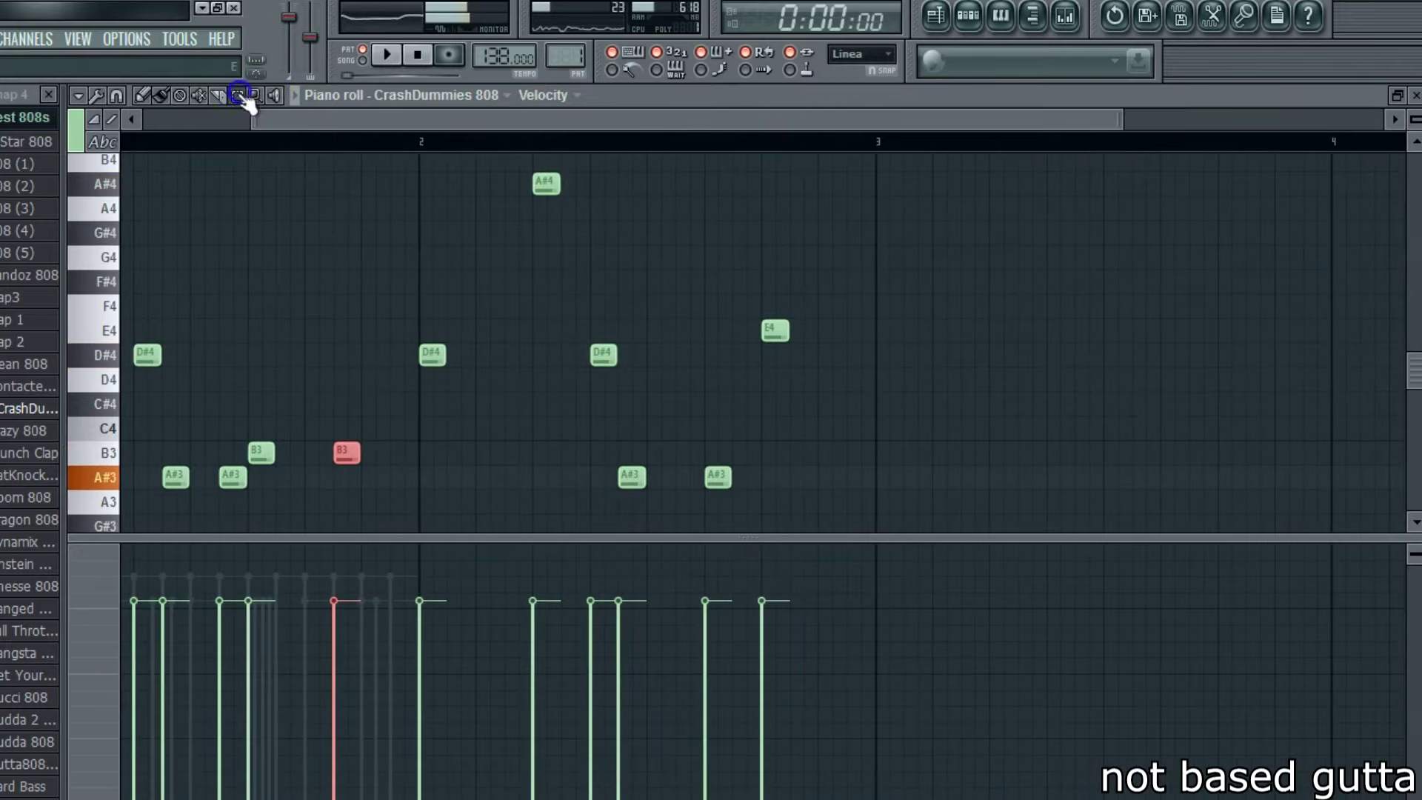
{"action": "left_click_drag", "start_coordinate": [346, 123], "coordinate": [228, 120]}
{"action": "left_click_drag", "start_coordinate": [562, 154], "coordinate": [74, 562]}
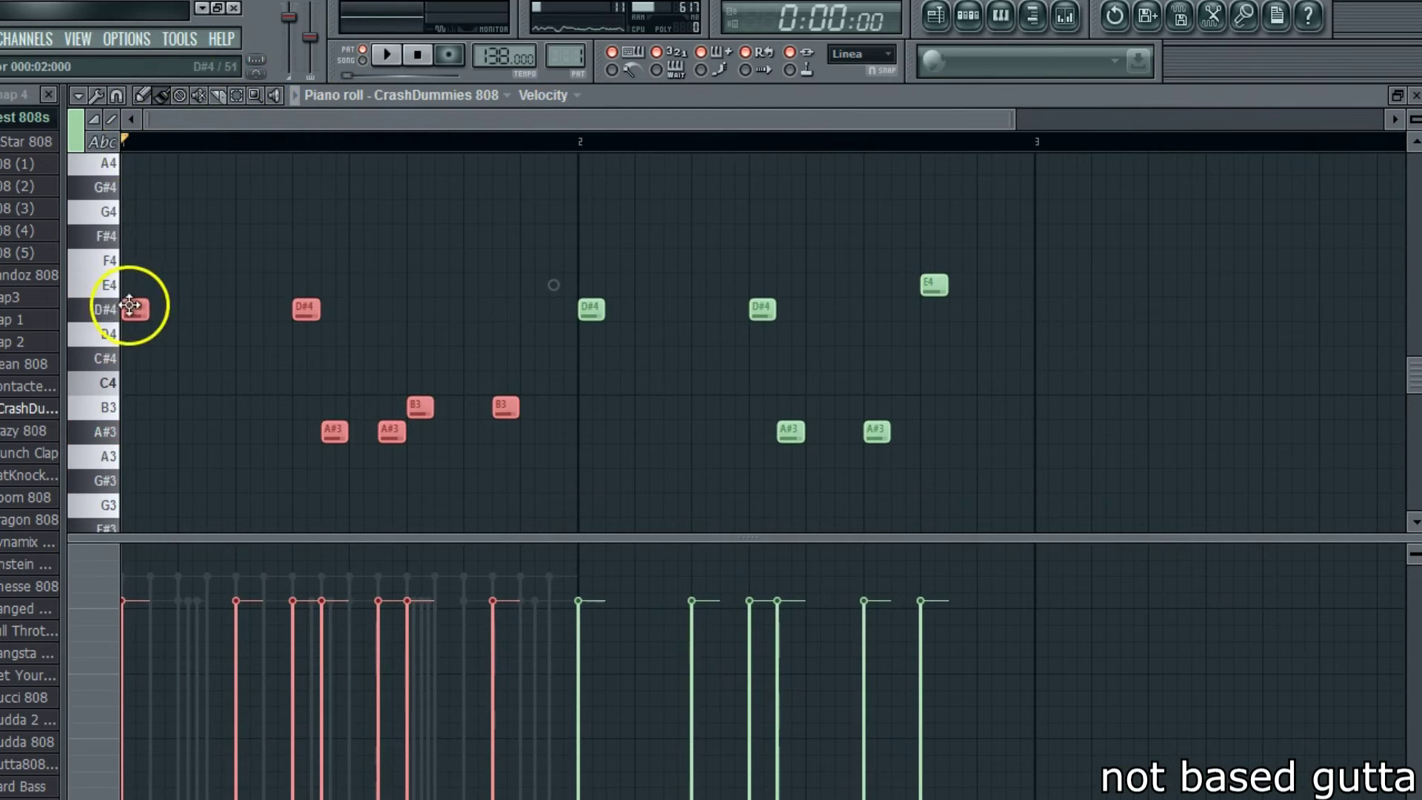
{"action": "left_click_drag", "start_coordinate": [135, 306], "coordinate": [1048, 308]}
{"action": "key", "text": "space"}
{"action": "left_click_drag", "start_coordinate": [144, 119], "coordinate": [494, 117]}
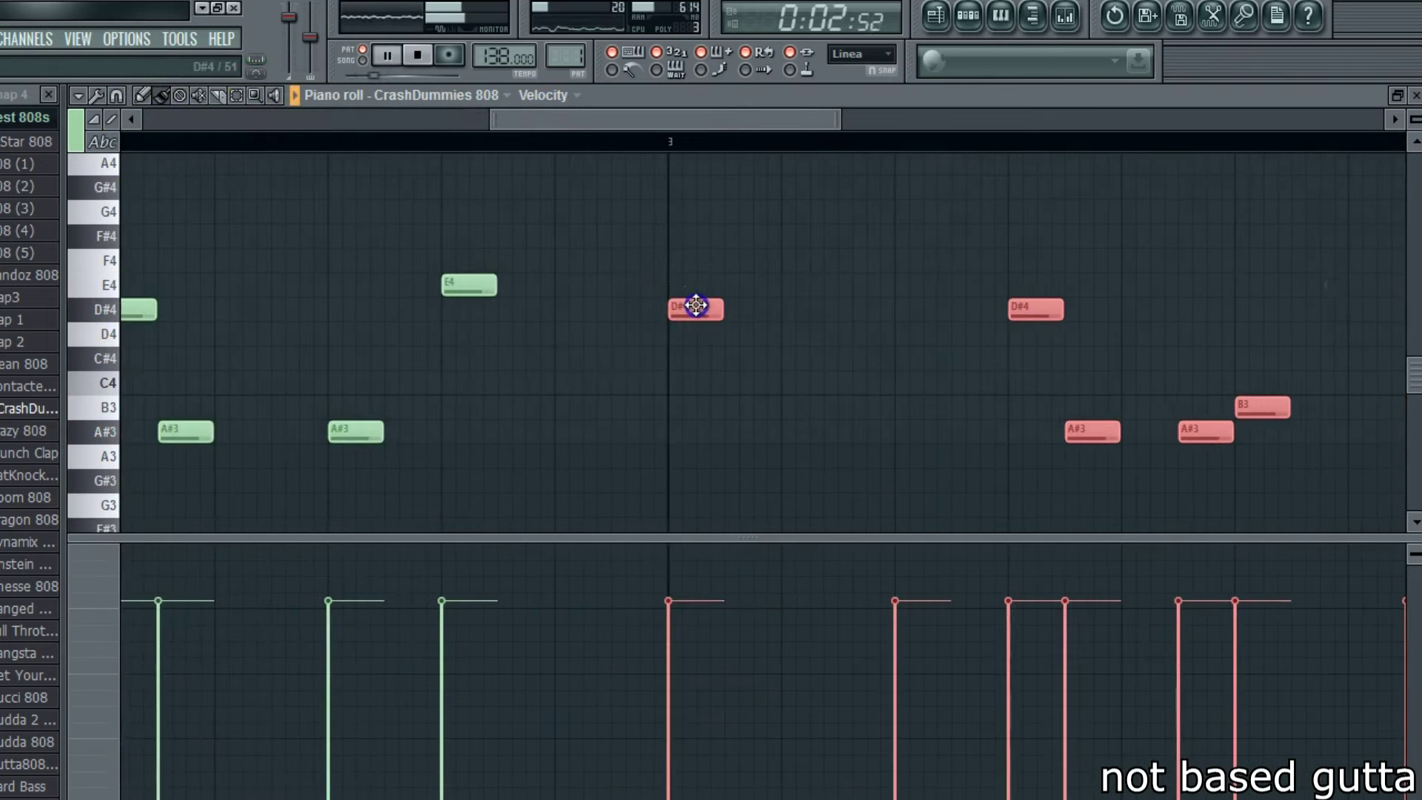
{"action": "left_click_drag", "start_coordinate": [650, 119], "coordinate": [303, 120]}
{"action": "left_click_drag", "start_coordinate": [490, 120], "coordinate": [985, 133]}
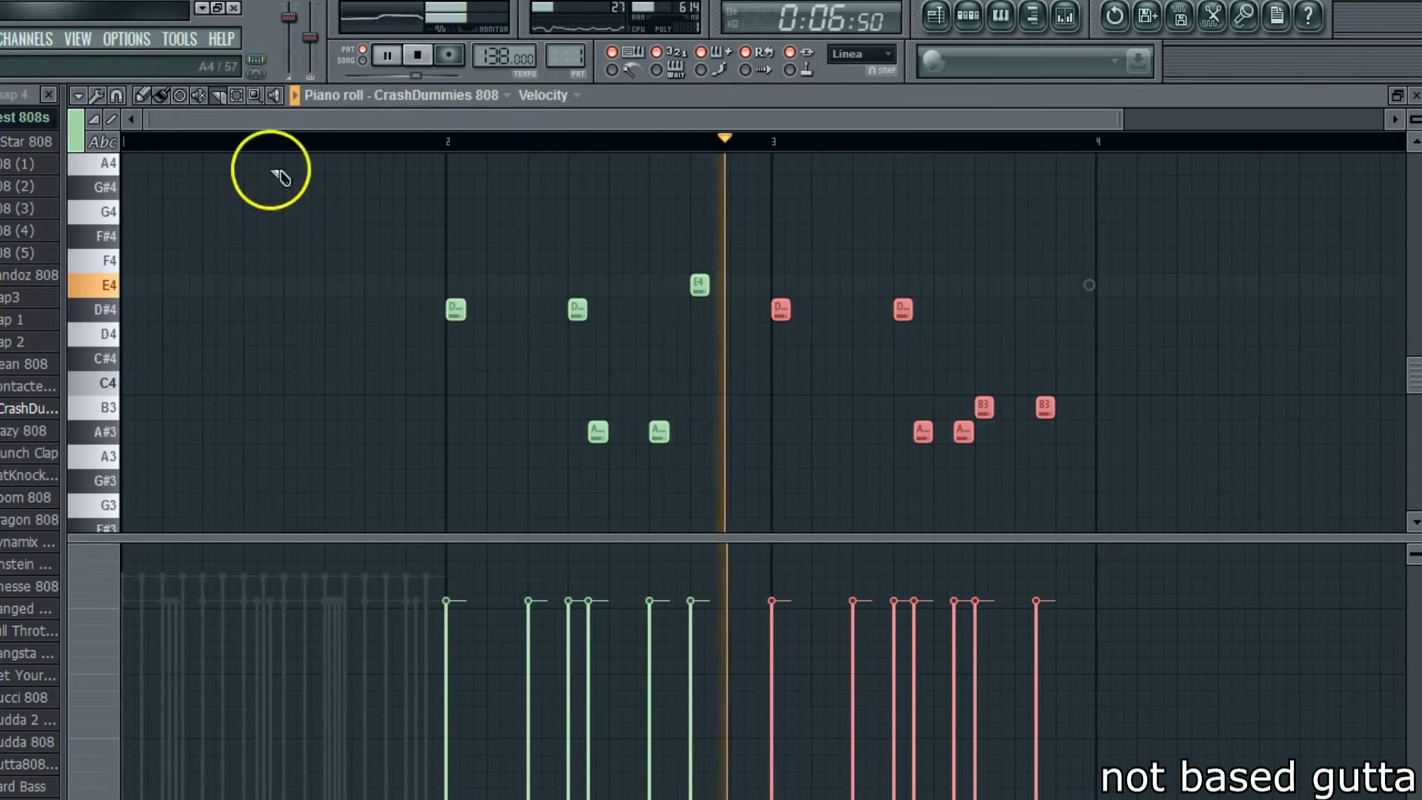
- Select all CrashDummies 808 notes and shift them one bar earlier to start at bar 1
{"action": "key", "text": "space"}
{"action": "left_click_drag", "start_coordinate": [110, 505], "coordinate": [119, 154]}
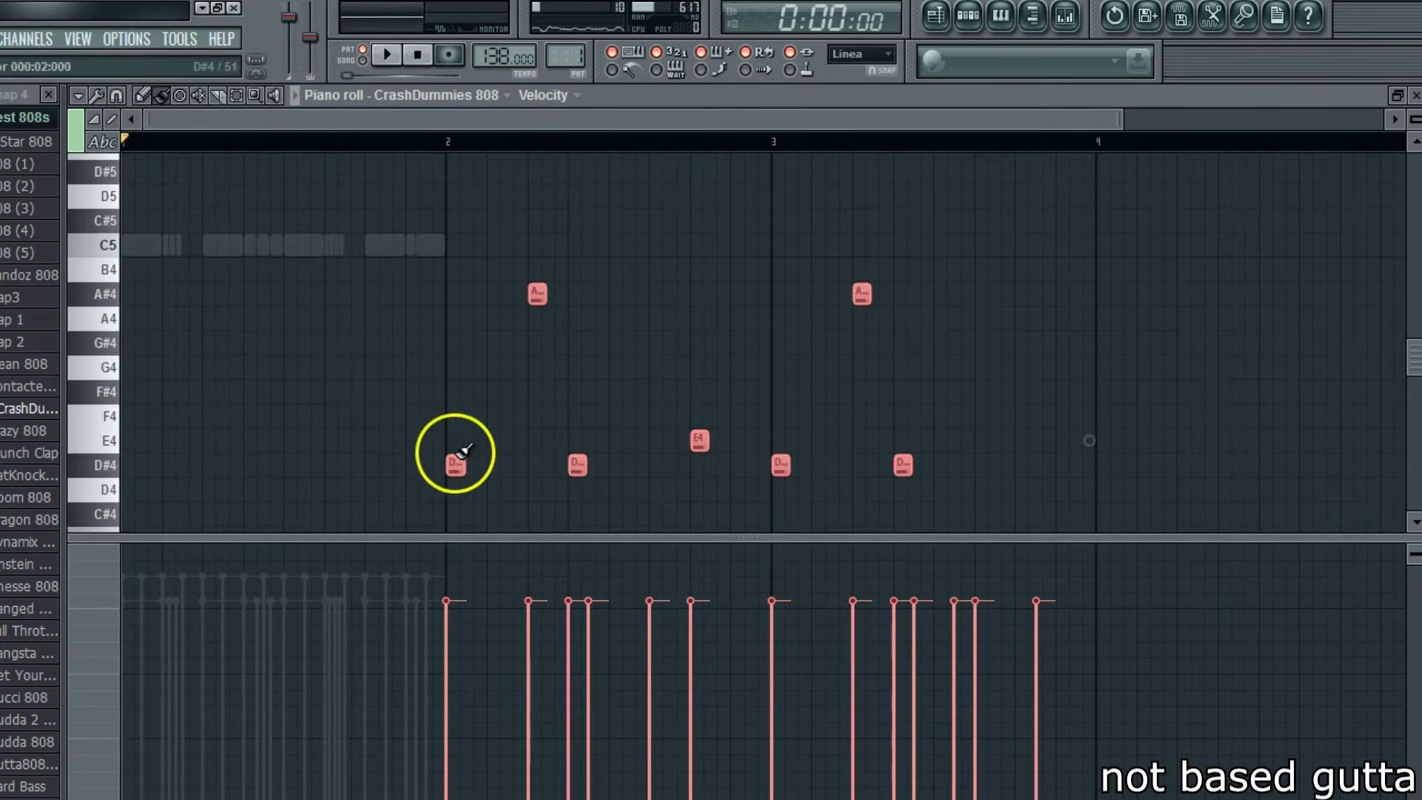
{"action": "left_click_drag", "start_coordinate": [456, 458], "coordinate": [27, 470]}
{"action": "scroll", "coordinate": [435, 308], "scroll_direction": "down", "scroll_amount": 2}
{"action": "key", "text": "space"}
{"action": "key", "text": "space"}
- Delete the A#4 note and both A#3 notes from the first bar of the CrashDummies 808 line
{"action": "left_click", "coordinate": [211, 140], "text": "ctrl"}
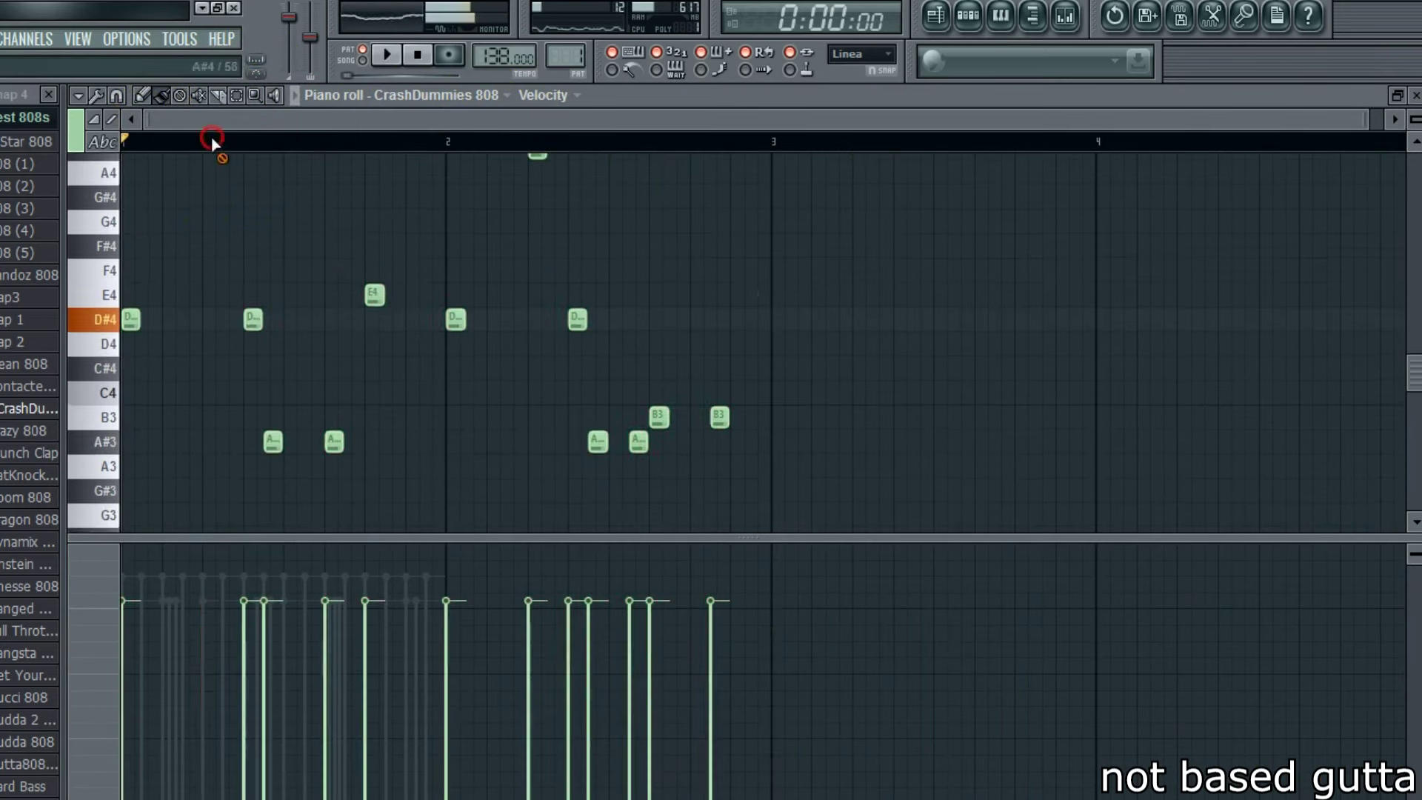
{"action": "scroll", "coordinate": [220, 237], "scroll_direction": "up", "scroll_amount": 1}
{"action": "key", "text": "space"}
{"action": "right_click", "coordinate": [273, 461]}
{"action": "right_click", "coordinate": [334, 460]}
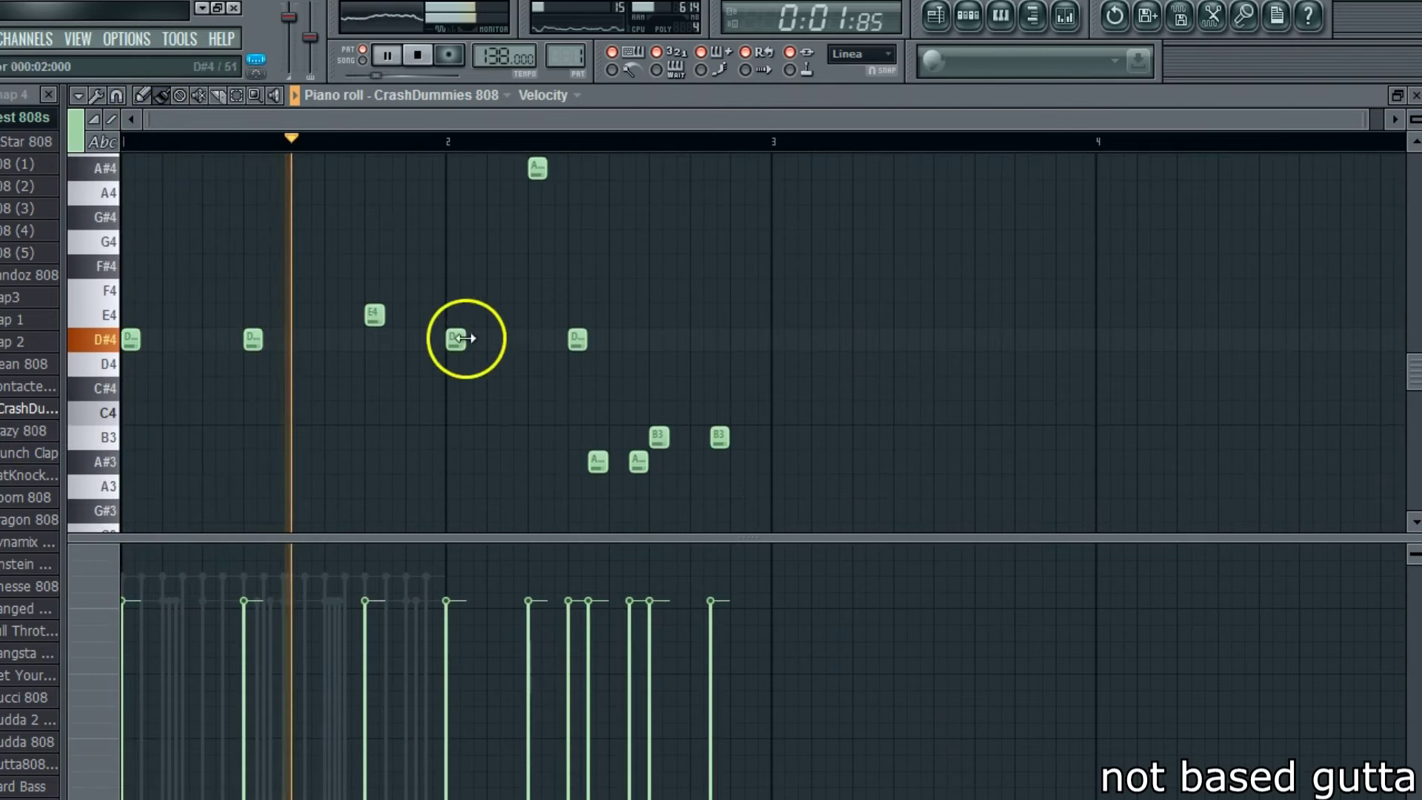
{"action": "left_click", "coordinate": [1415, 95]}
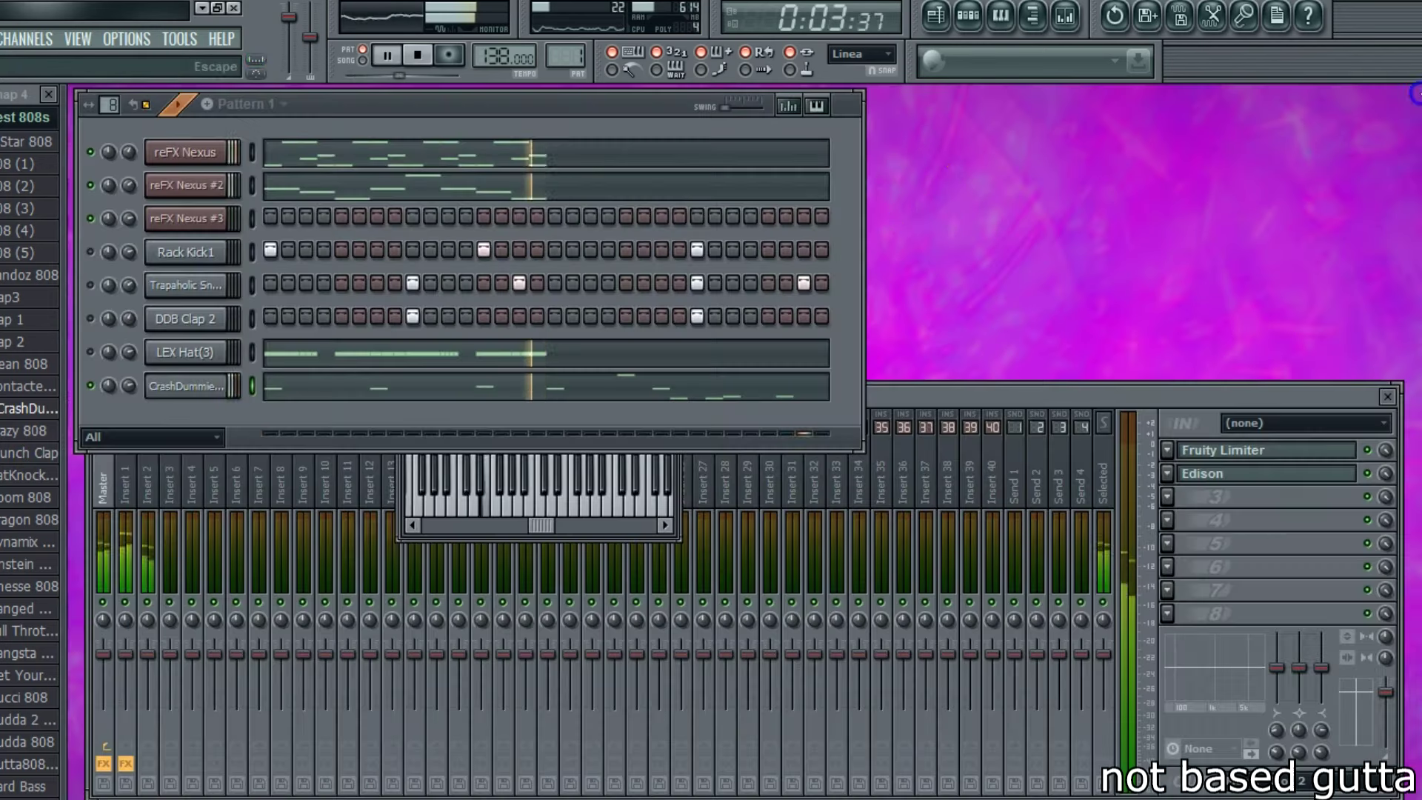
- Duplicate the reFX Nexus melody so the copy fills bar 2
{"action": "left_click", "coordinate": [217, 186]}
{"action": "left_click", "coordinate": [78, 95]}
{"action": "mouse_move", "coordinate": [103, 138]}
{"action": "left_click", "coordinate": [280, 203]}
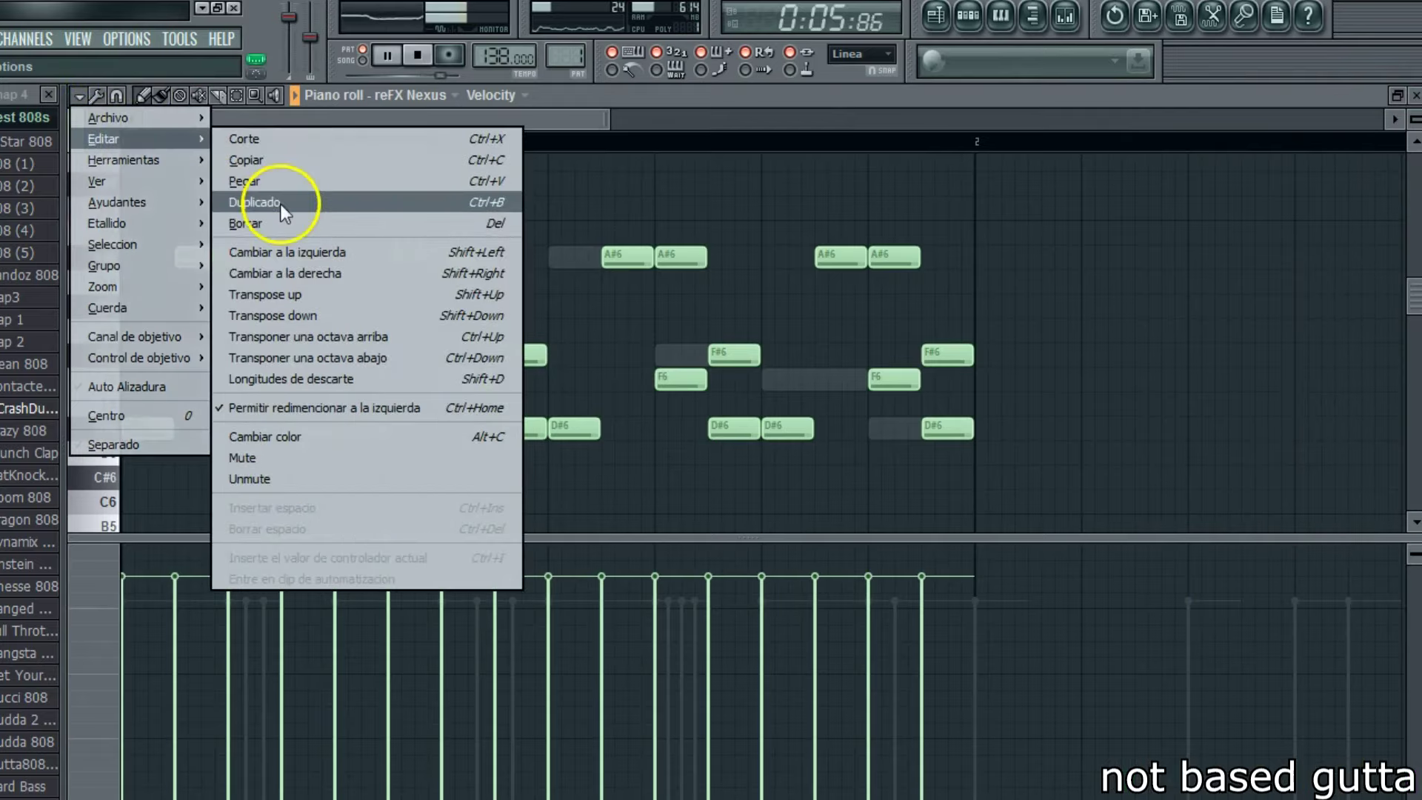
{"action": "left_click", "coordinate": [280, 203]}
{"action": "left_click", "coordinate": [1397, 95]}
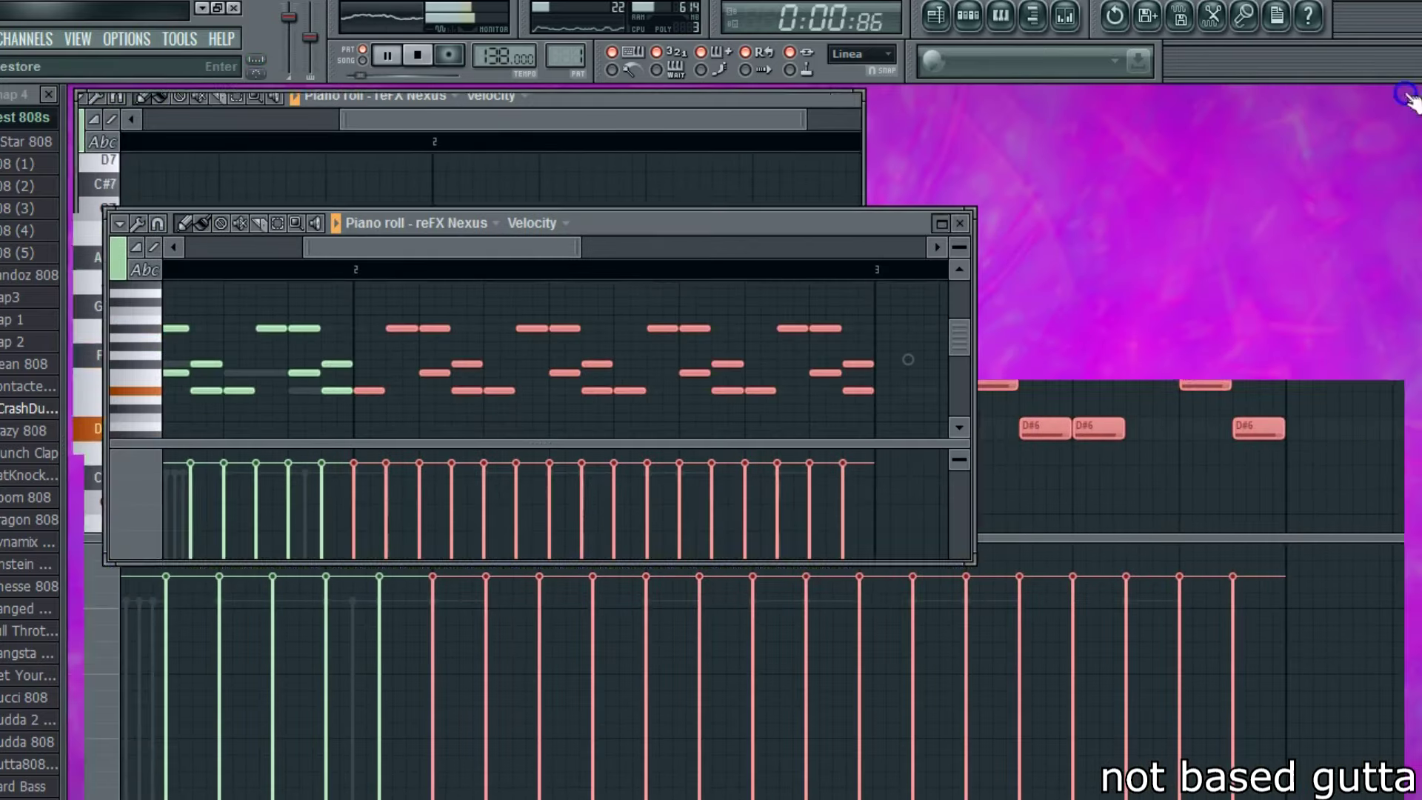
- Duplicate the reFX Nexus #2 melody so the copy fills bar 2
{"action": "left_click", "coordinate": [289, 189]}
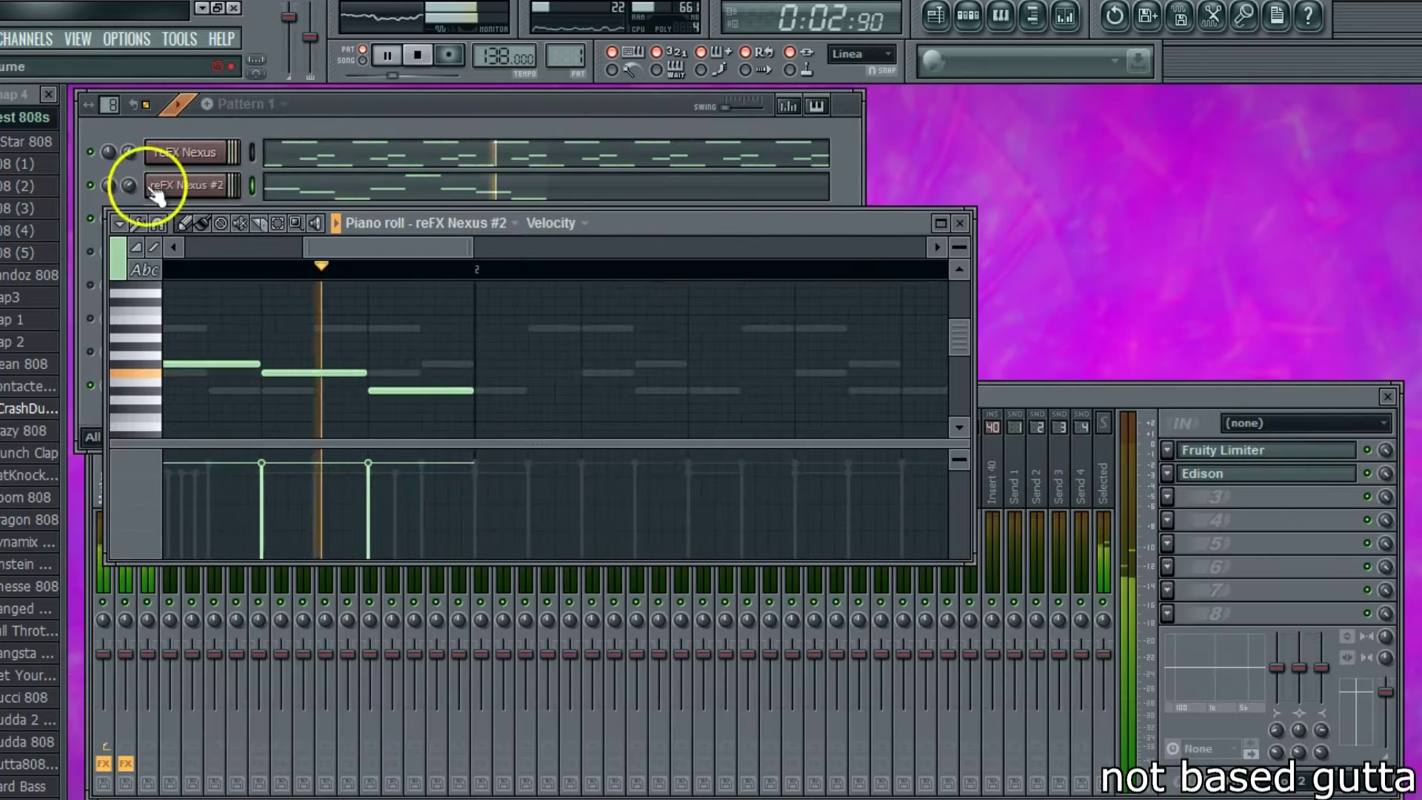
{"action": "left_click", "coordinate": [118, 223]}
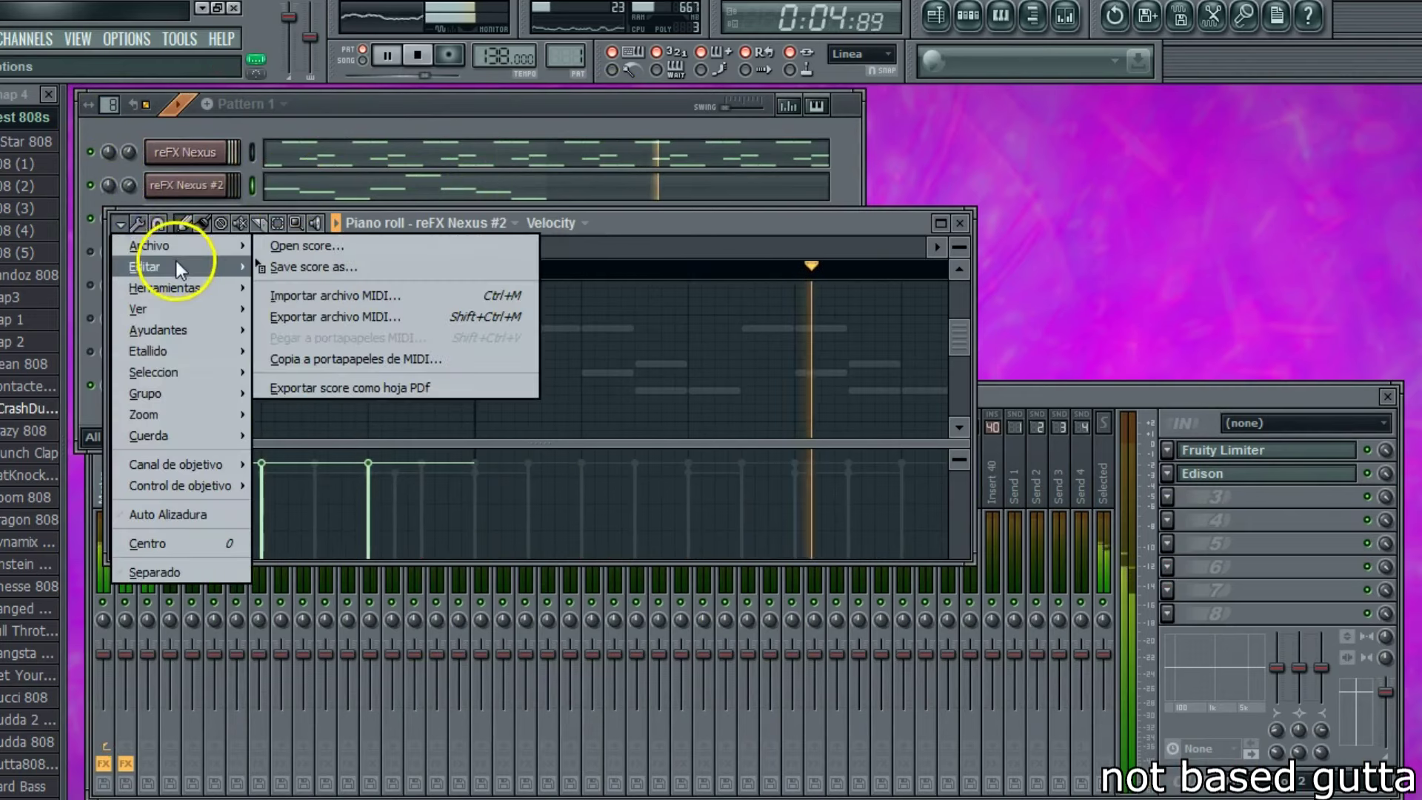
{"action": "mouse_move", "coordinate": [193, 266]}
{"action": "left_click", "coordinate": [297, 328]}
{"action": "left_click", "coordinate": [322, 109]}
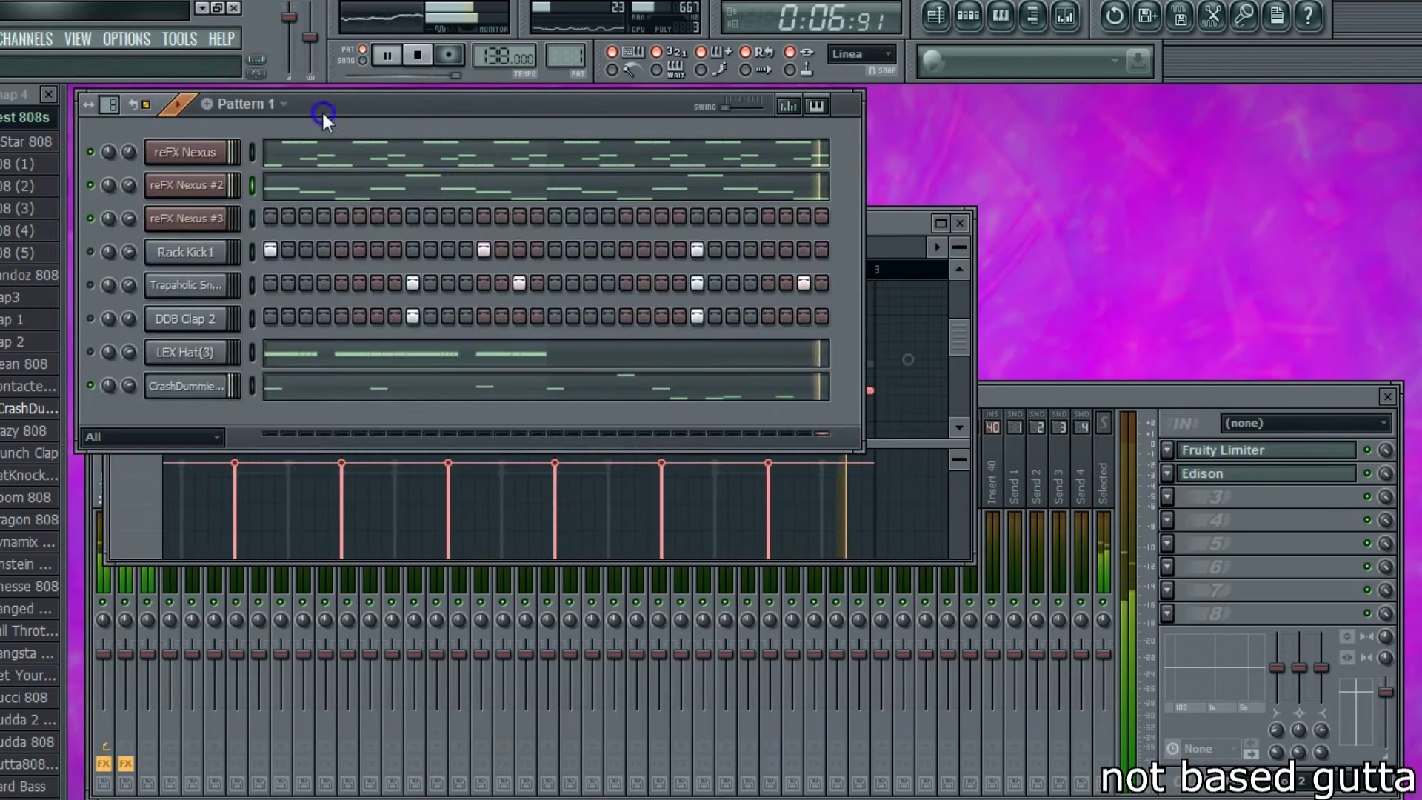
- Unmute the drum channels and duplicate the LEX Hat(3) notes so the copy fills bar 2
{"action": "left_click", "coordinate": [90, 252]}
{"action": "left_click", "coordinate": [89, 282]}
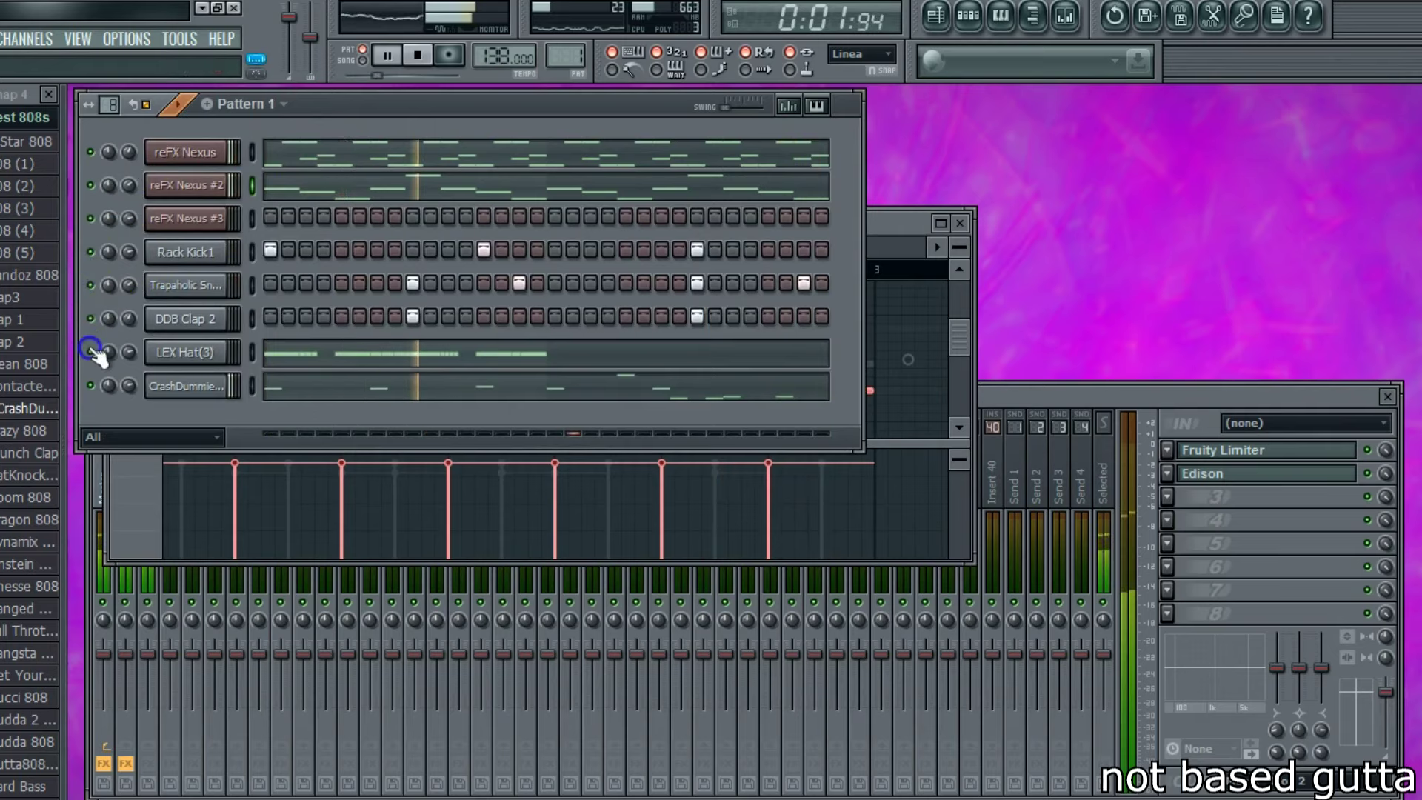
{"action": "left_click", "coordinate": [302, 350]}
{"action": "left_click", "coordinate": [122, 222]}
{"action": "mouse_move", "coordinate": [168, 272]}
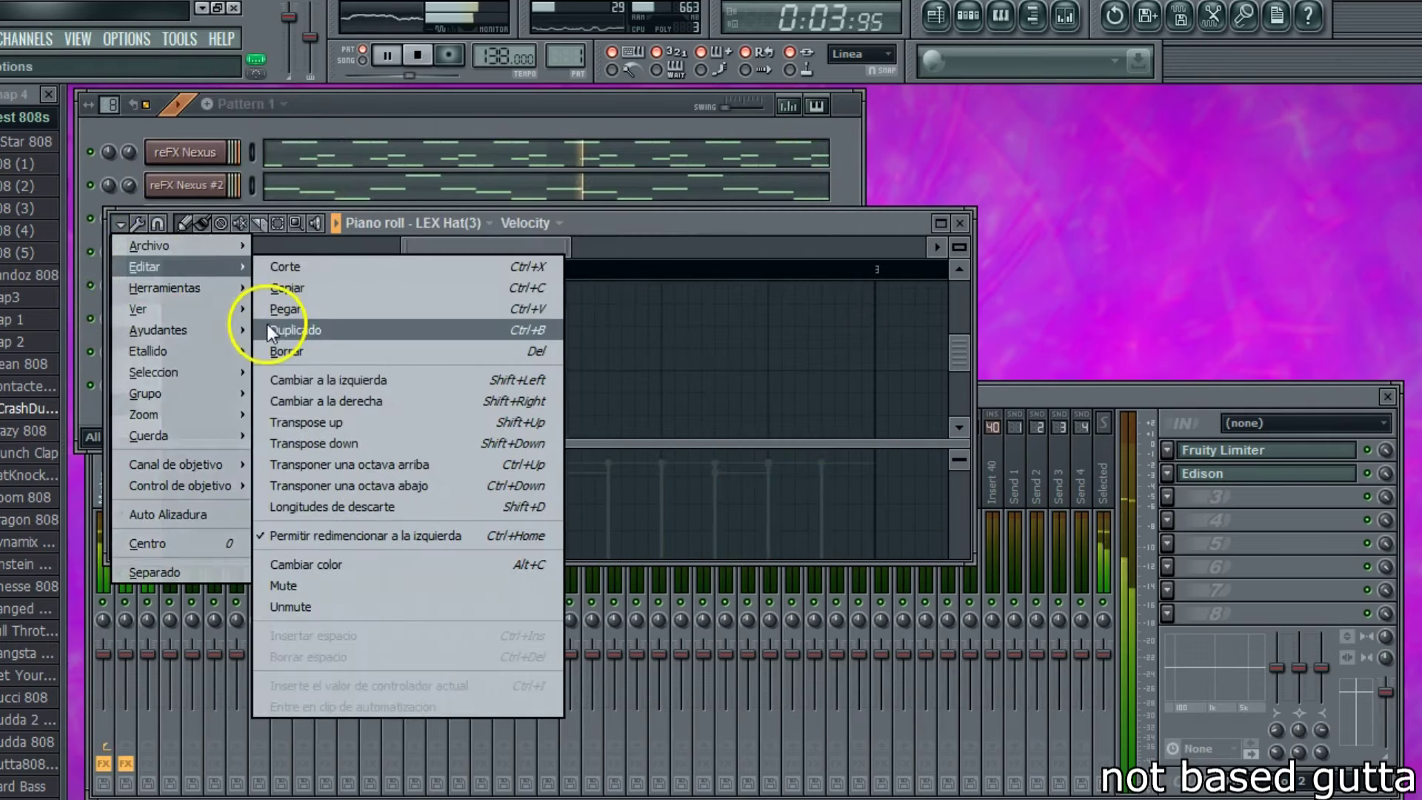
{"action": "left_click", "coordinate": [252, 326]}
{"action": "left_click", "coordinate": [325, 123]}
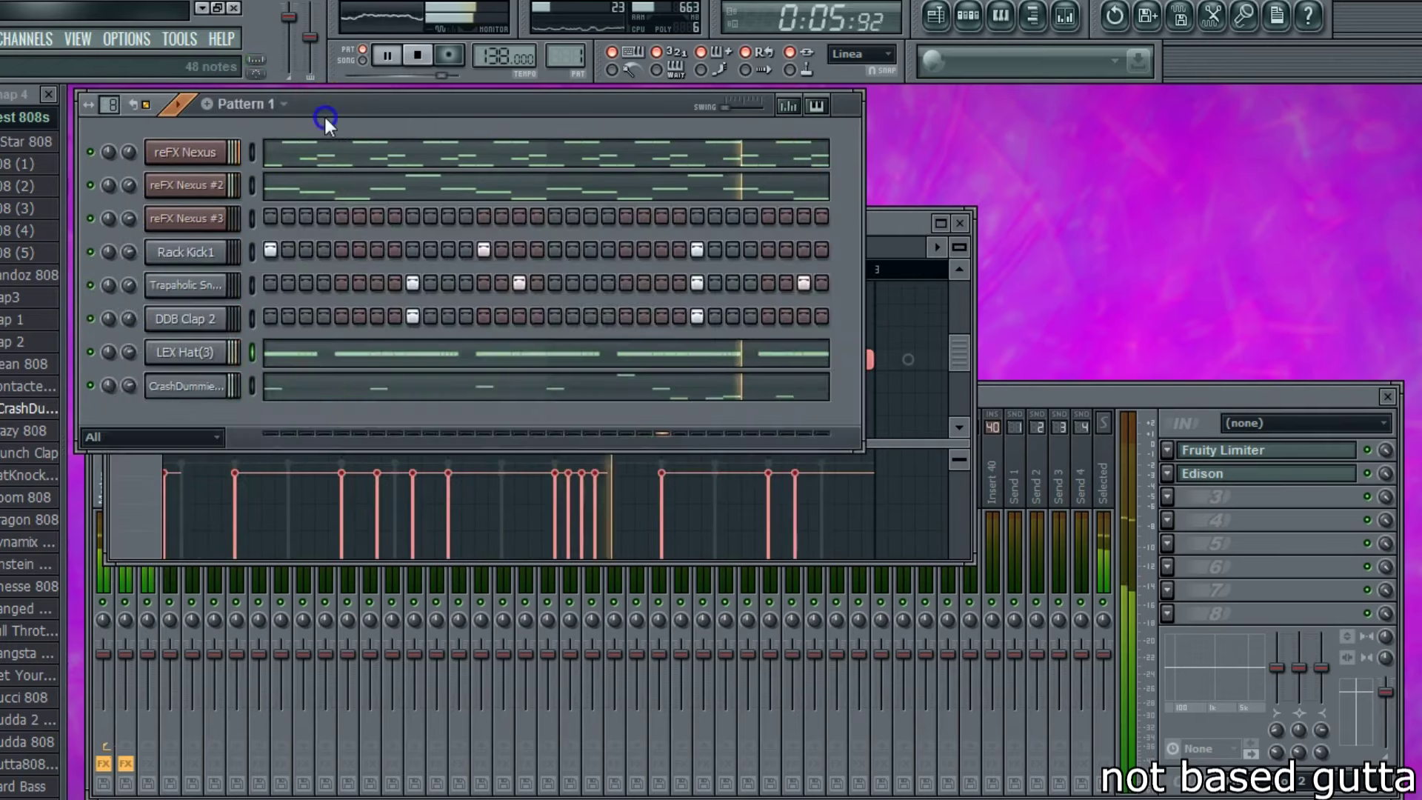
- Review the bar 2 notes of the CrashDummies 808 line
{"action": "left_click", "coordinate": [318, 374]}
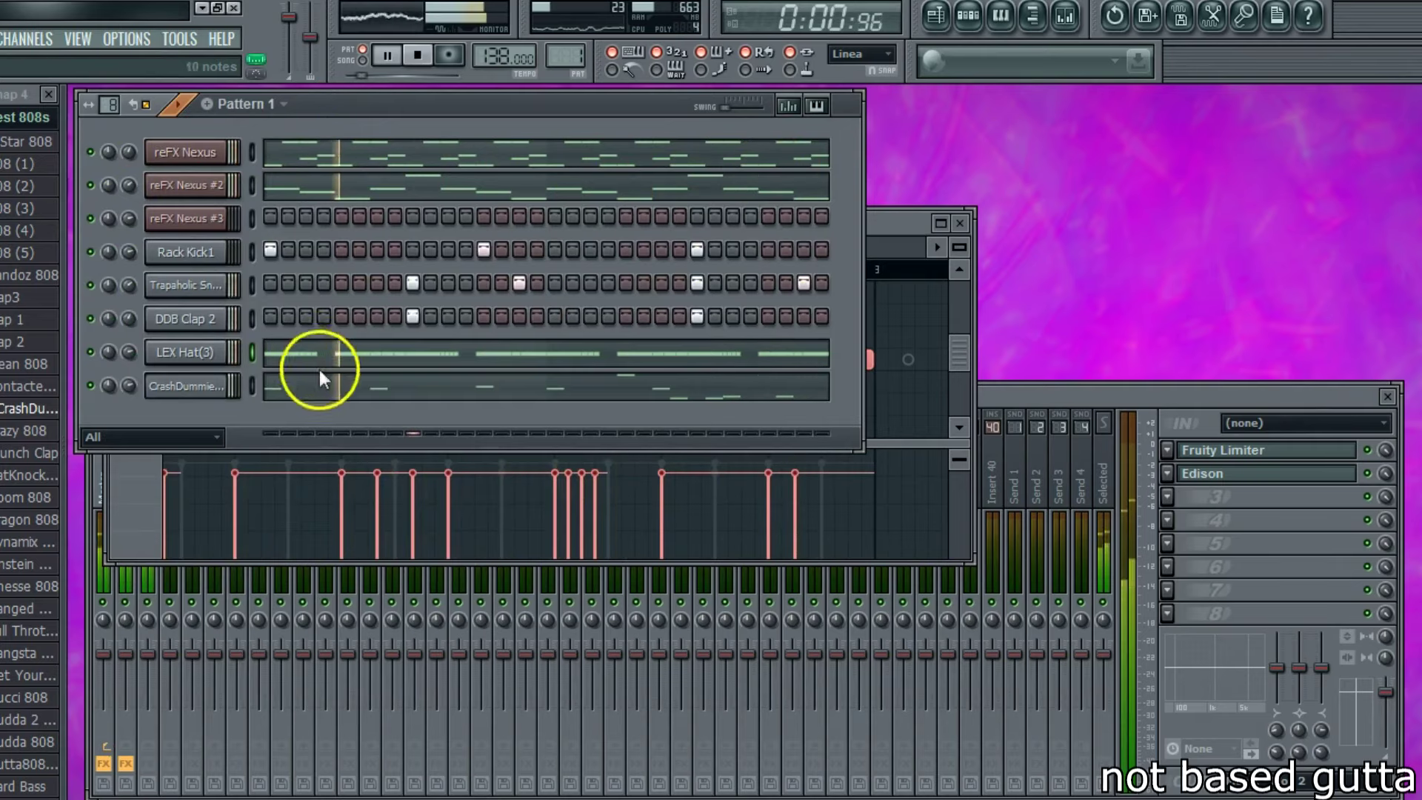
{"action": "double_click", "coordinate": [664, 215]}
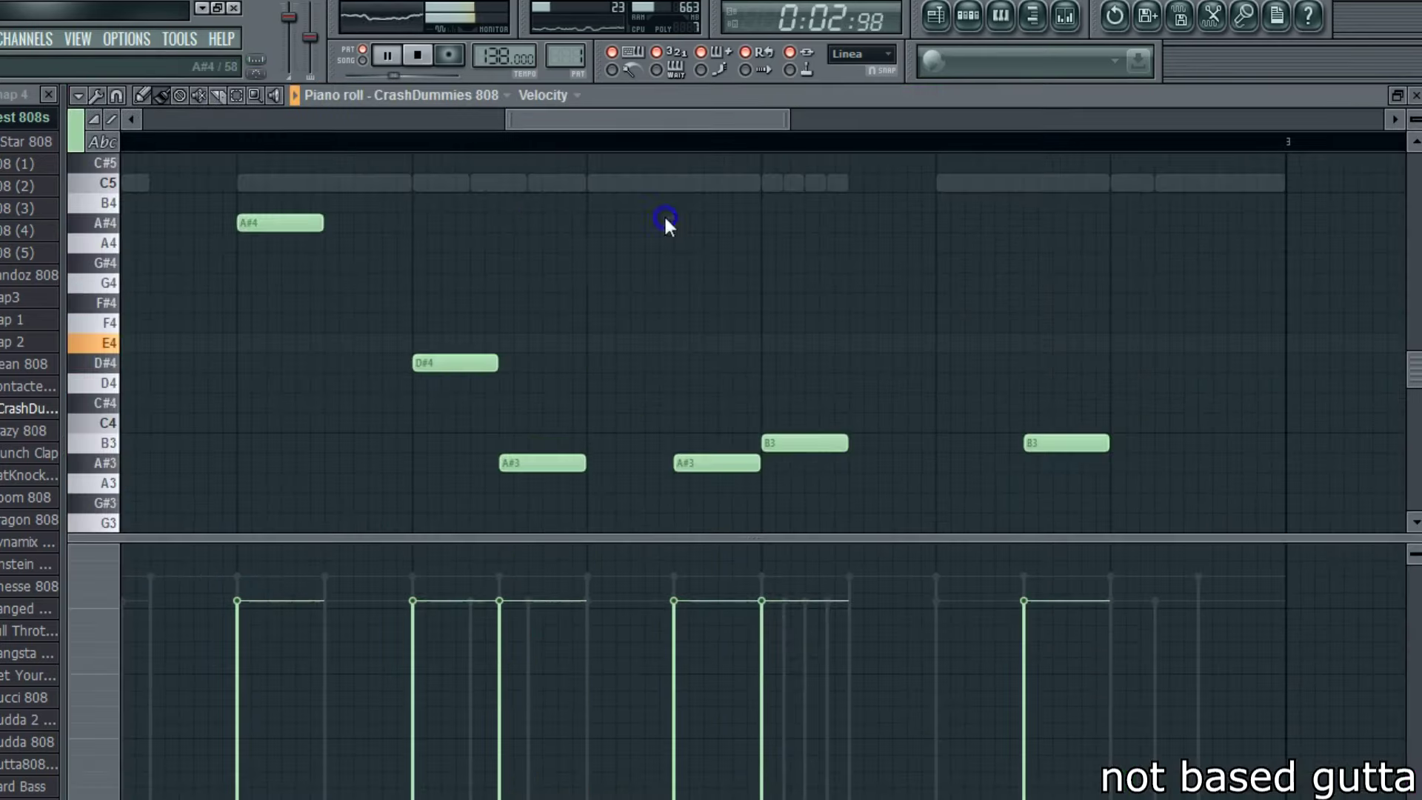
{"action": "left_click_drag", "start_coordinate": [566, 119], "coordinate": [624, 138]}
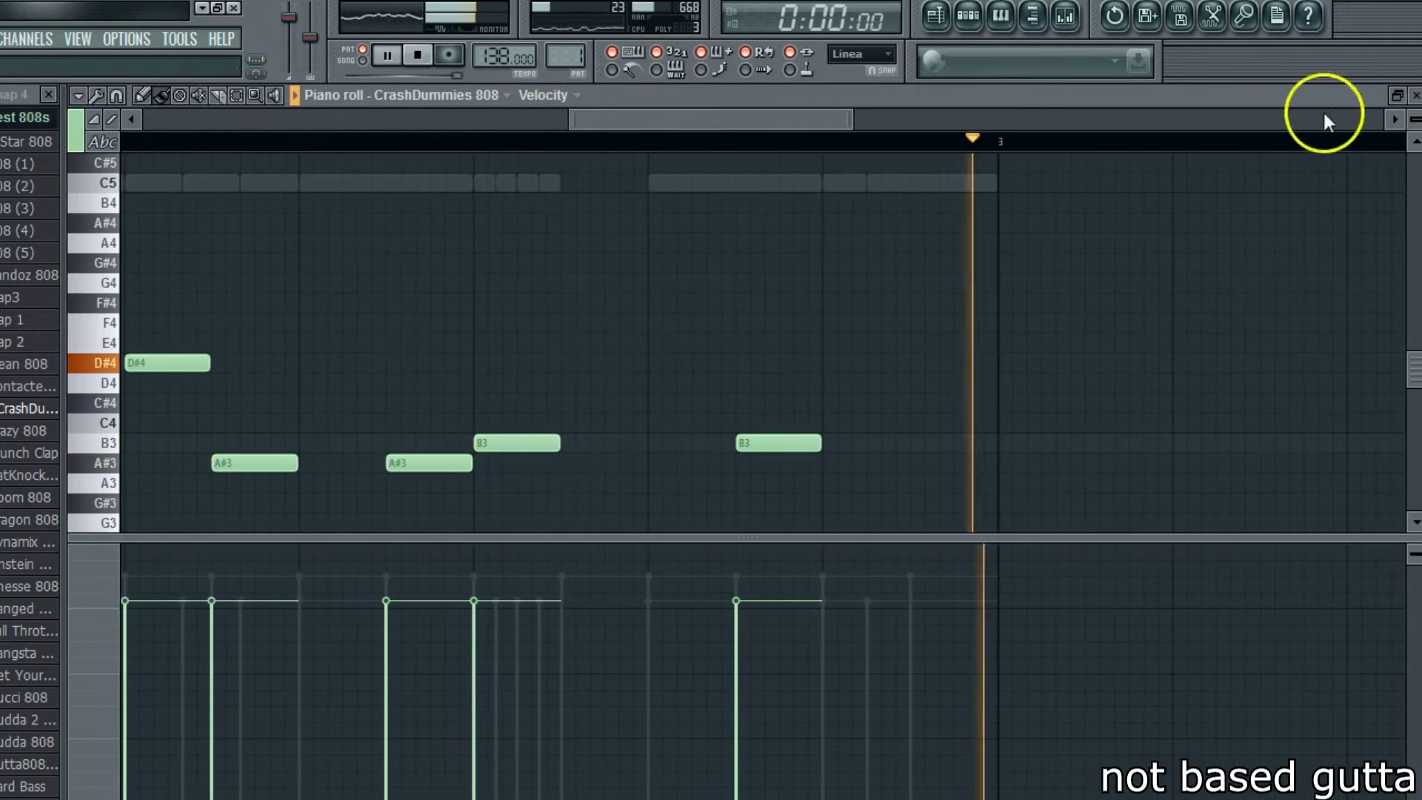
{"action": "left_click", "coordinate": [1414, 95]}
- Send the Rack Kick1 steps to the piano roll and delete its last two C5 notes in bar 2
{"action": "right_click", "coordinate": [252, 248]}
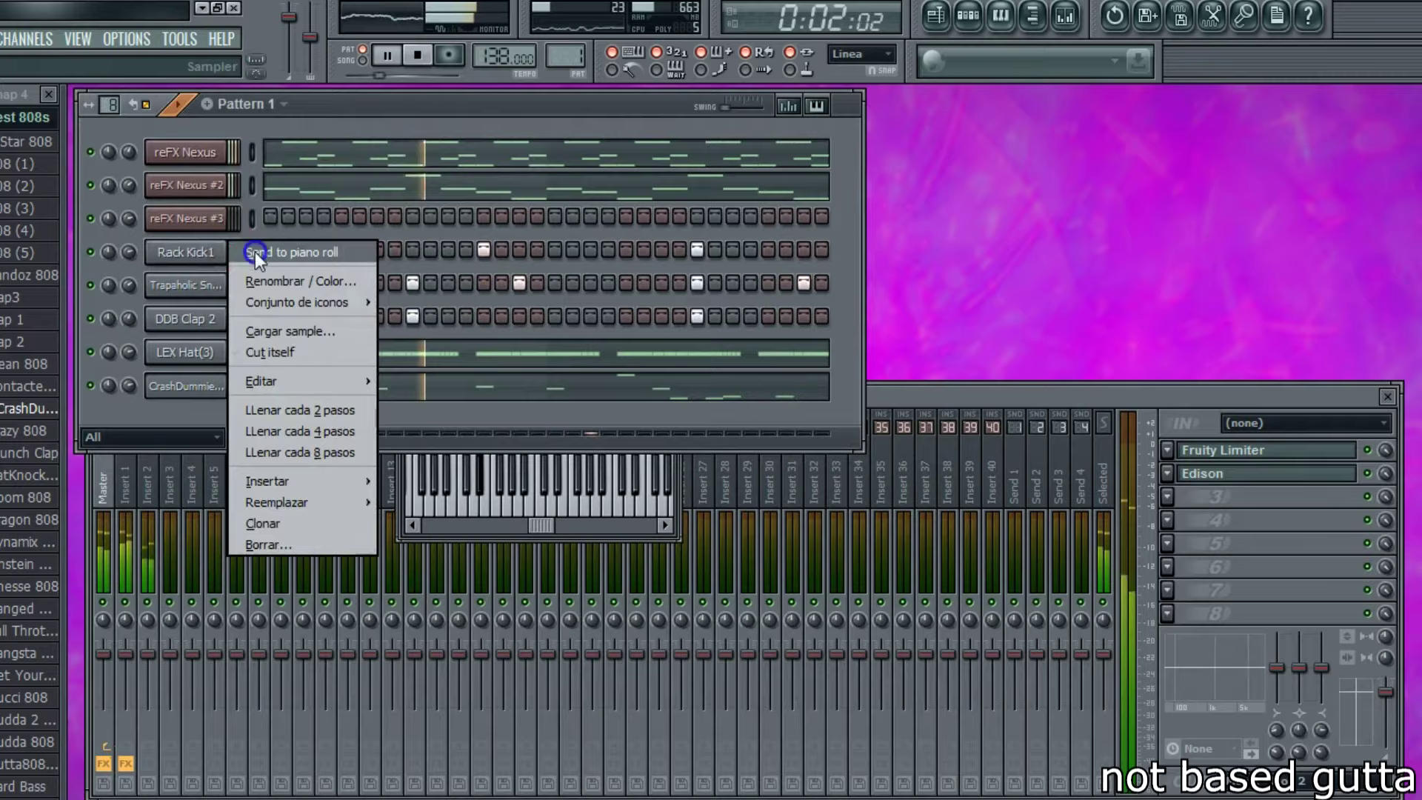
{"action": "left_click", "coordinate": [259, 253]}
{"action": "left_click_drag", "start_coordinate": [245, 116], "coordinate": [456, 166]}
{"action": "key", "text": "space"}
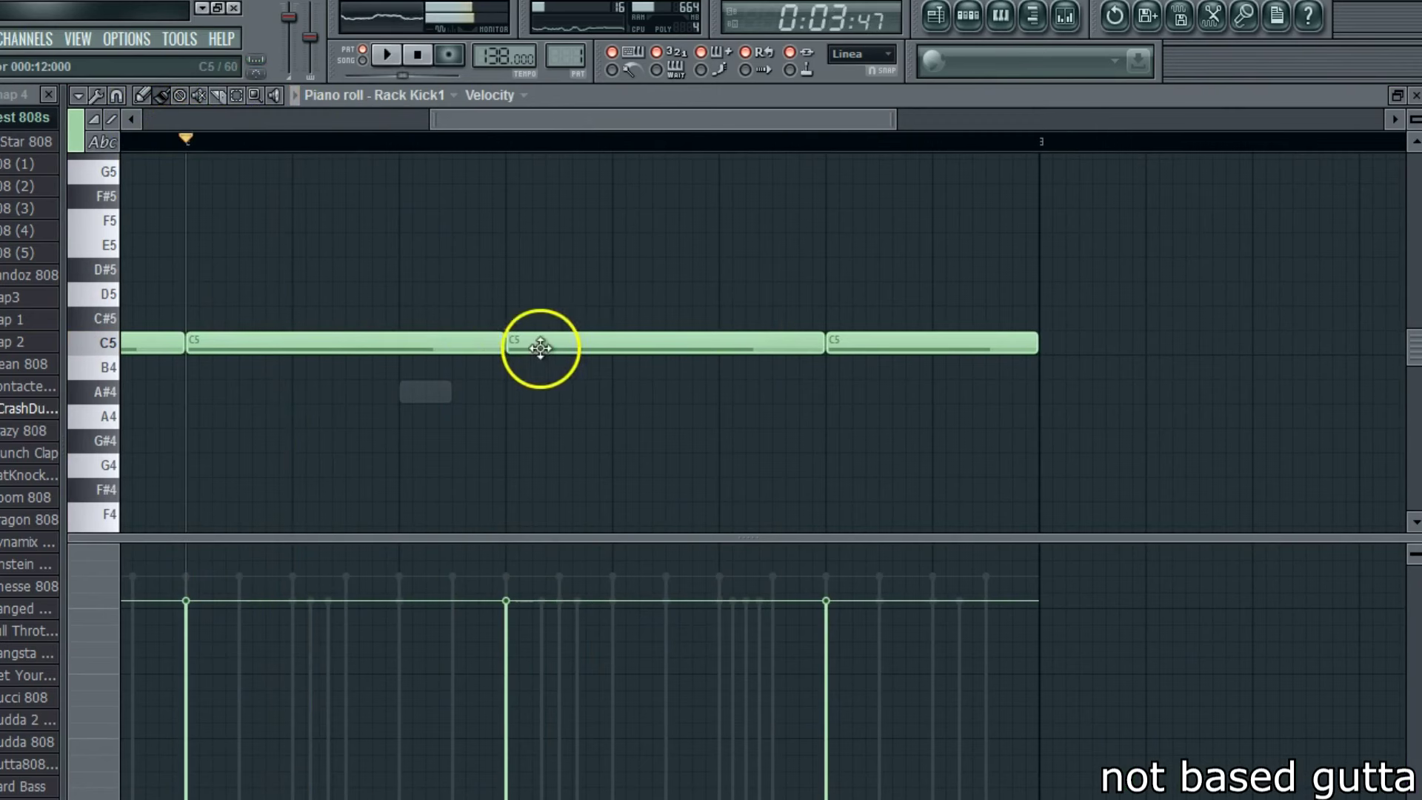
{"action": "right_click", "coordinate": [563, 345]}
{"action": "right_click", "coordinate": [960, 346]}
- Add four short, spaced-out C5 kick notes to Rack Kick1 from beat 2 to beat 4 of bar 2
{"action": "key", "text": "space"}
{"action": "left_click_drag", "start_coordinate": [410, 340], "coordinate": [507, 340]}
{"action": "key", "text": "space"}
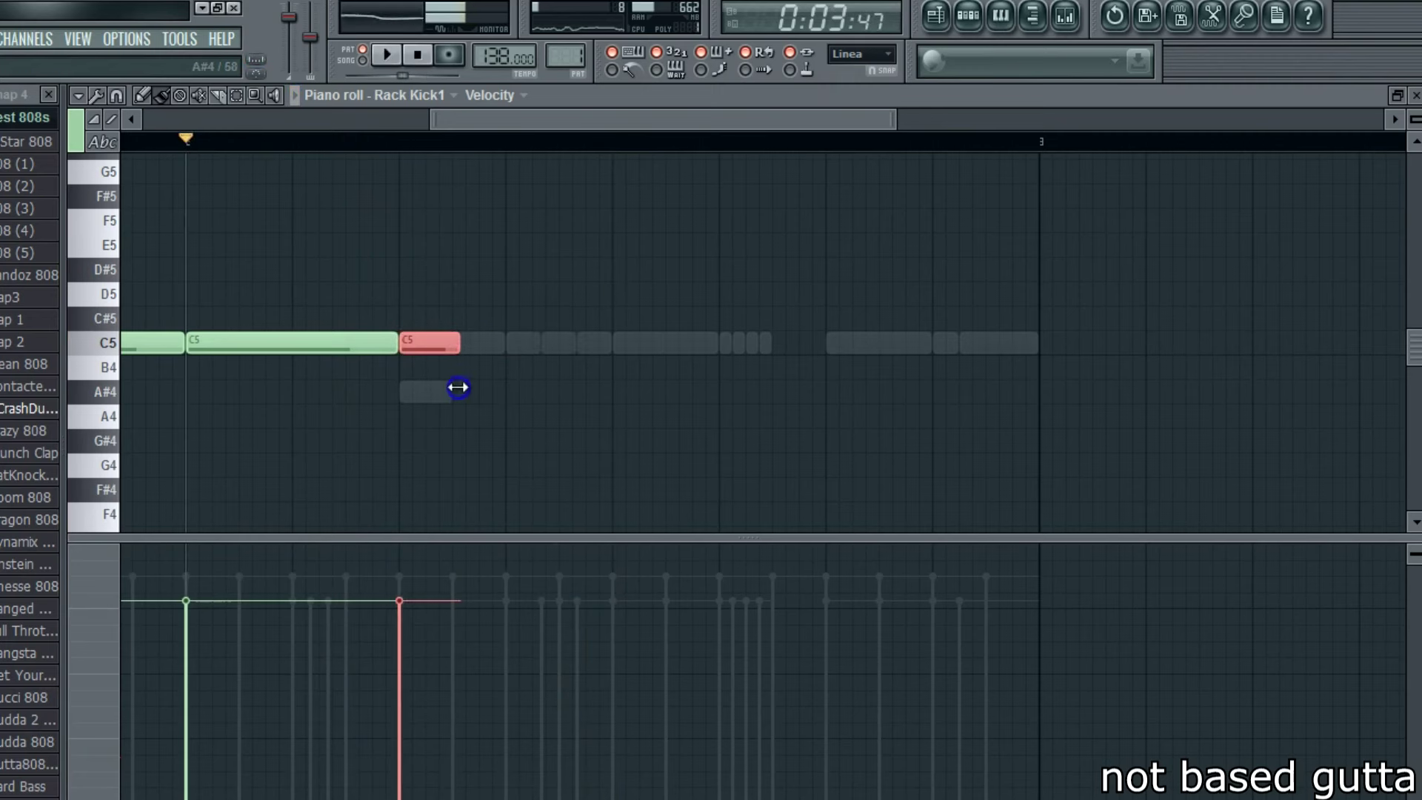
{"action": "left_click", "coordinate": [564, 342]}
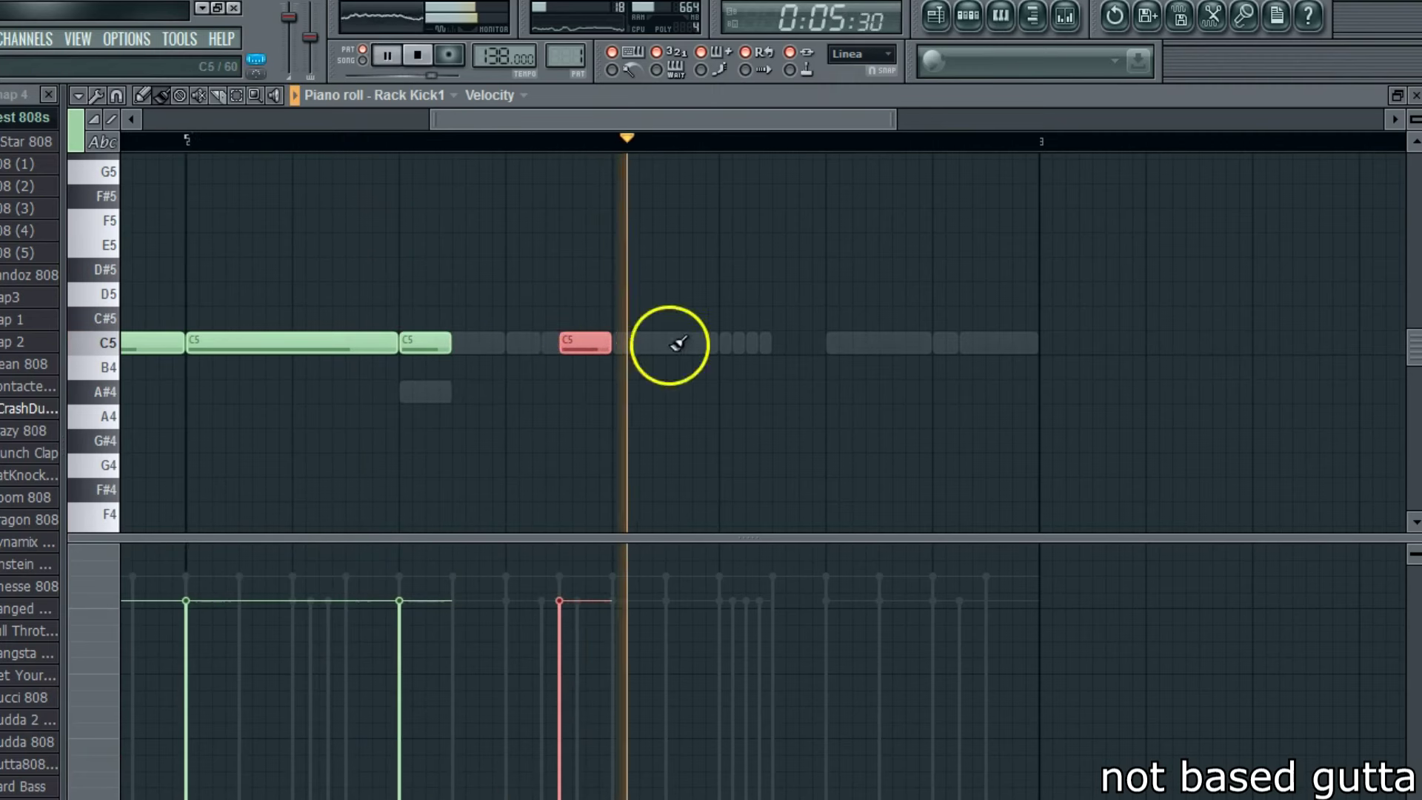
{"action": "left_click", "coordinate": [729, 341]}
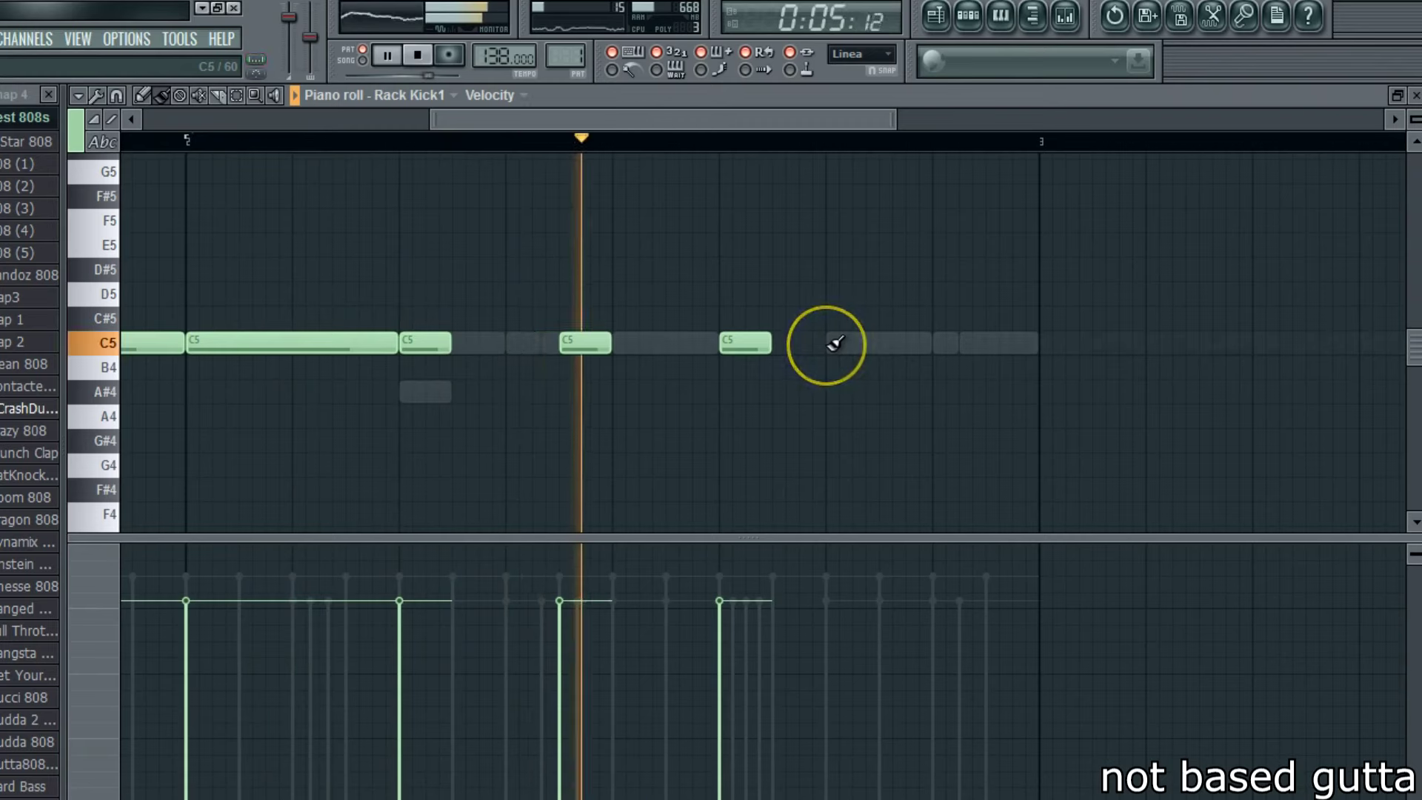
{"action": "left_click", "coordinate": [829, 341]}
{"action": "left_click", "coordinate": [1415, 95]}
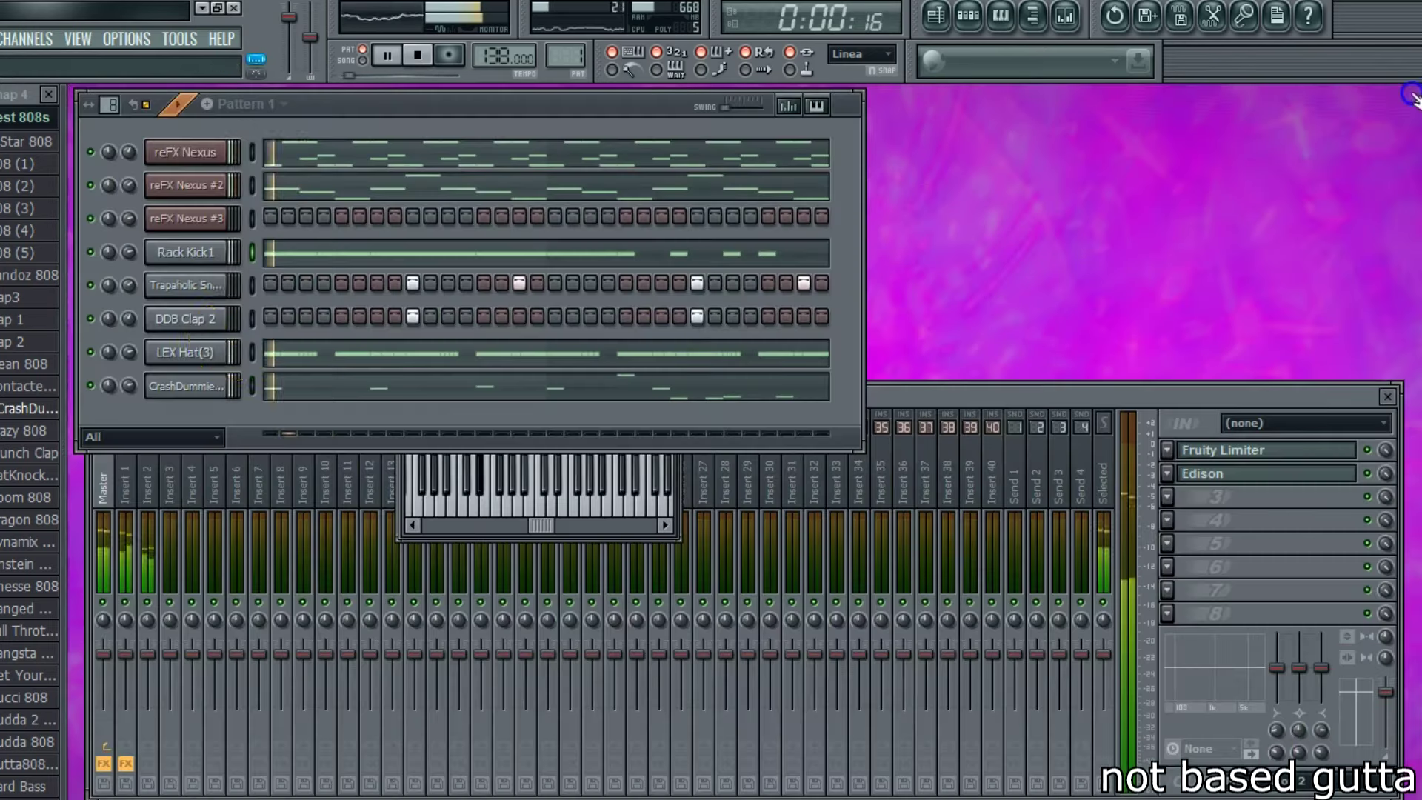
- Replace the two B3 notes in bar 2 of the CrashDummies 808 line with an A#3 and, two steps after it, an E4
{"action": "left_click", "coordinate": [283, 380]}
{"action": "left_click_drag", "start_coordinate": [269, 118], "coordinate": [613, 318]}
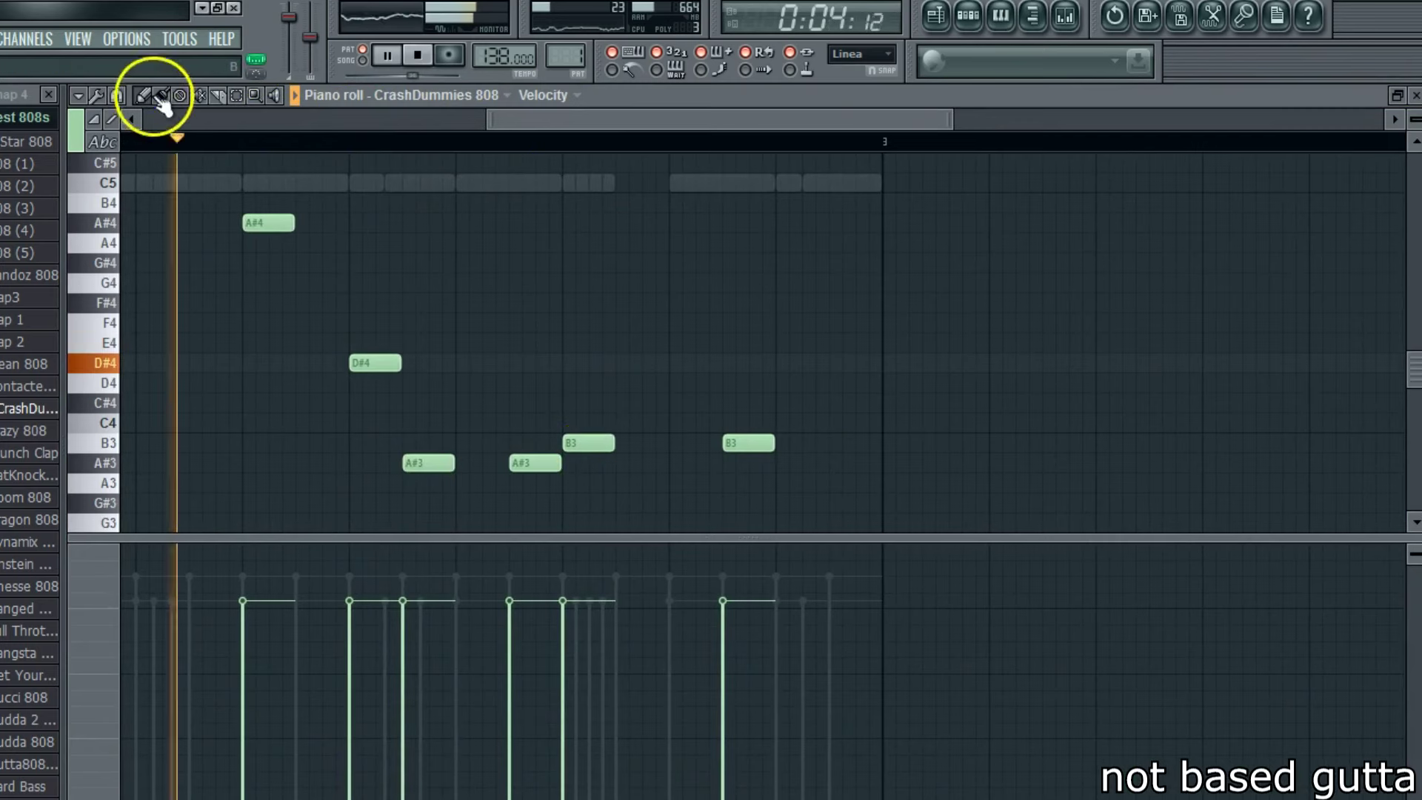
{"action": "left_click_drag", "start_coordinate": [577, 440], "coordinate": [670, 441]}
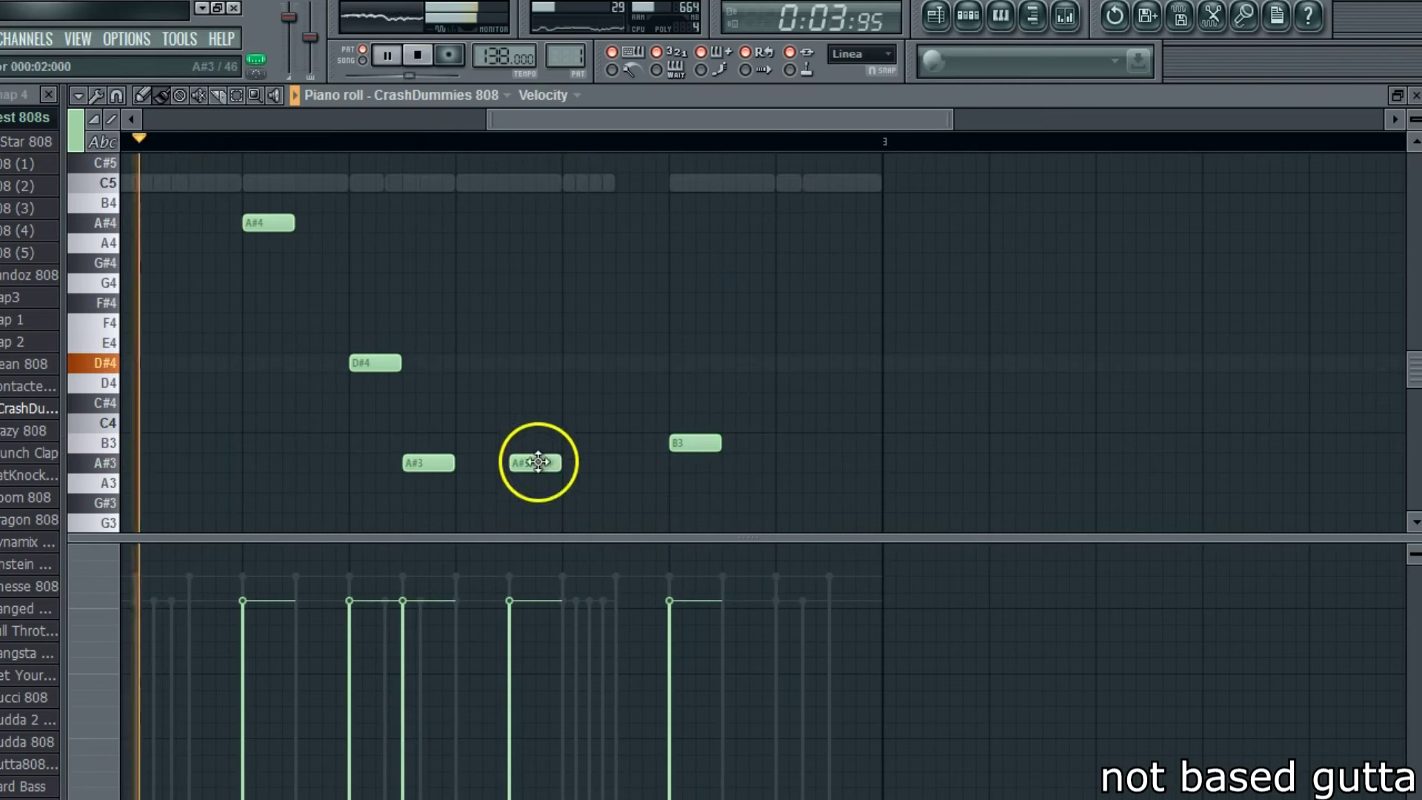
{"action": "left_click", "coordinate": [571, 463]}
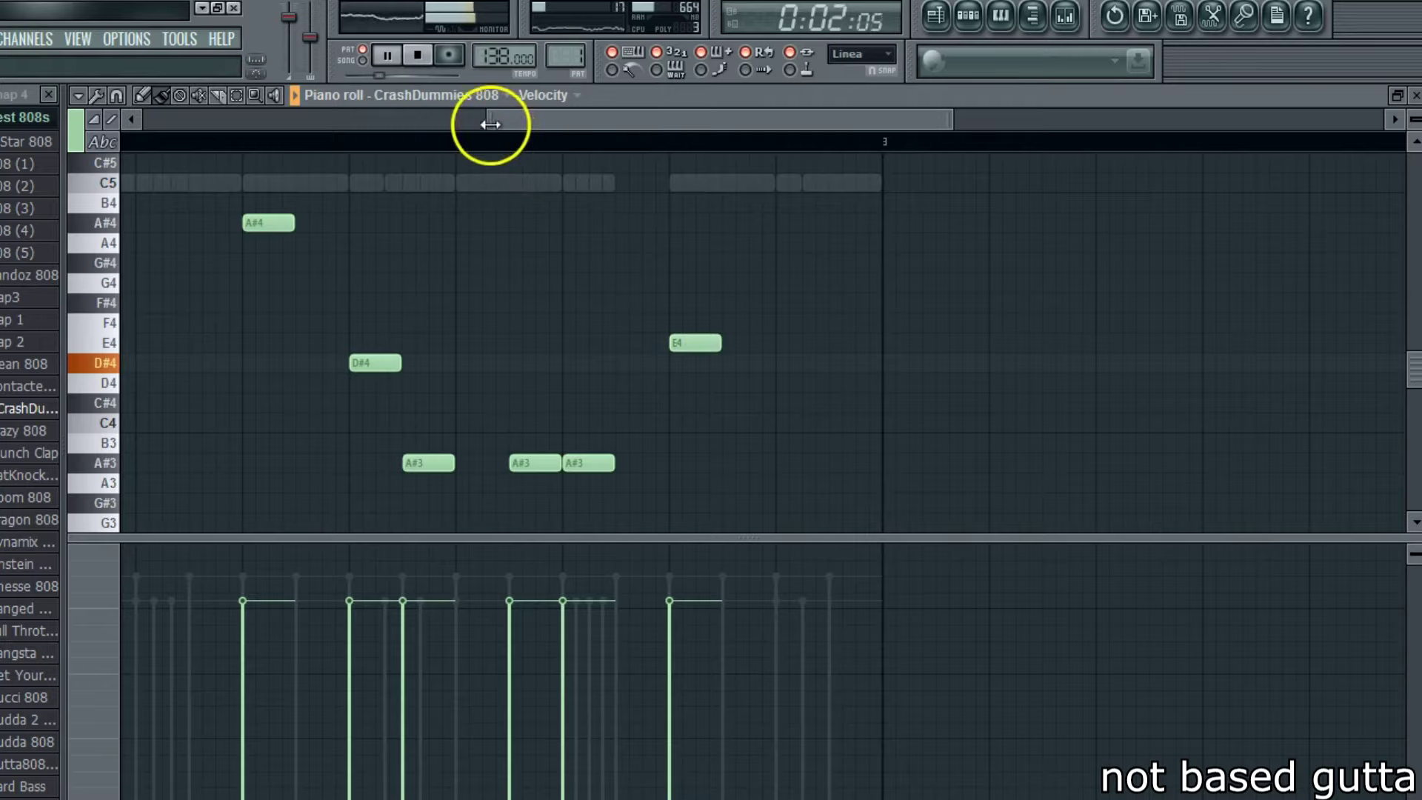
{"action": "left_click_drag", "start_coordinate": [490, 124], "coordinate": [145, 123]}
{"action": "left_click", "coordinate": [1415, 98]}
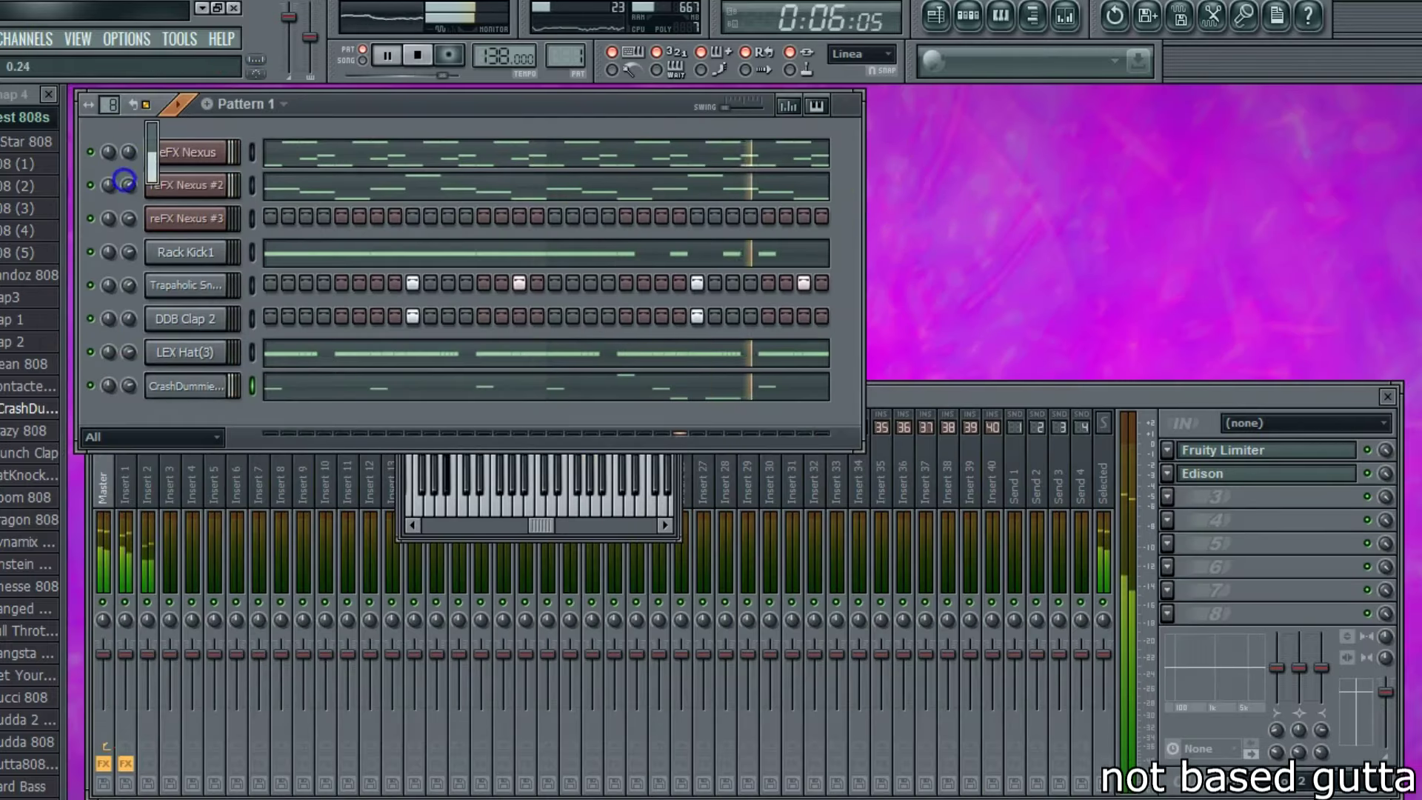
- Set the reFX Nexus channel volume to 0.28 and raise all its melody notes one octave
{"action": "left_click_drag", "start_coordinate": [131, 154], "coordinate": [133, 140]}
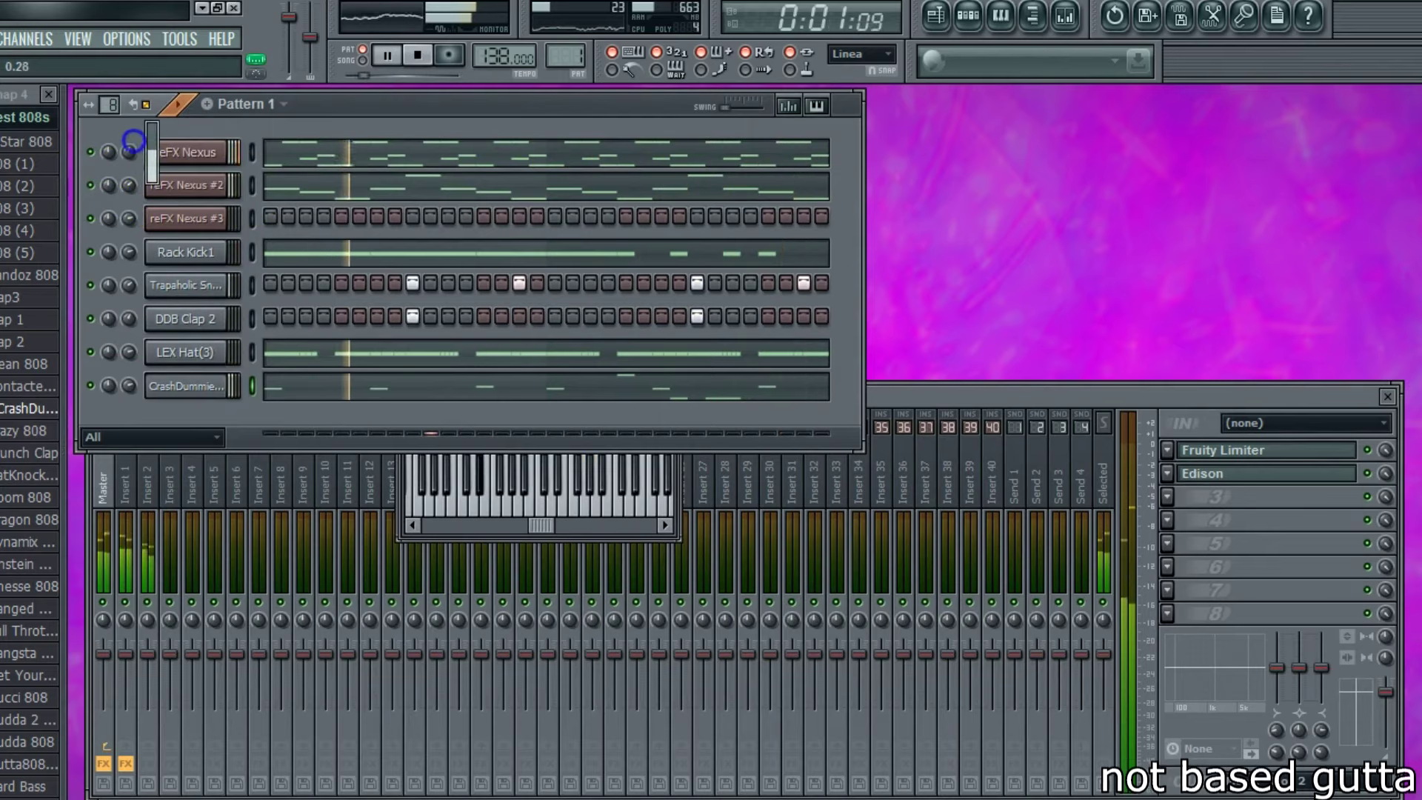
{"action": "left_click", "coordinate": [258, 151]}
{"action": "key", "text": "ctrl+a"}
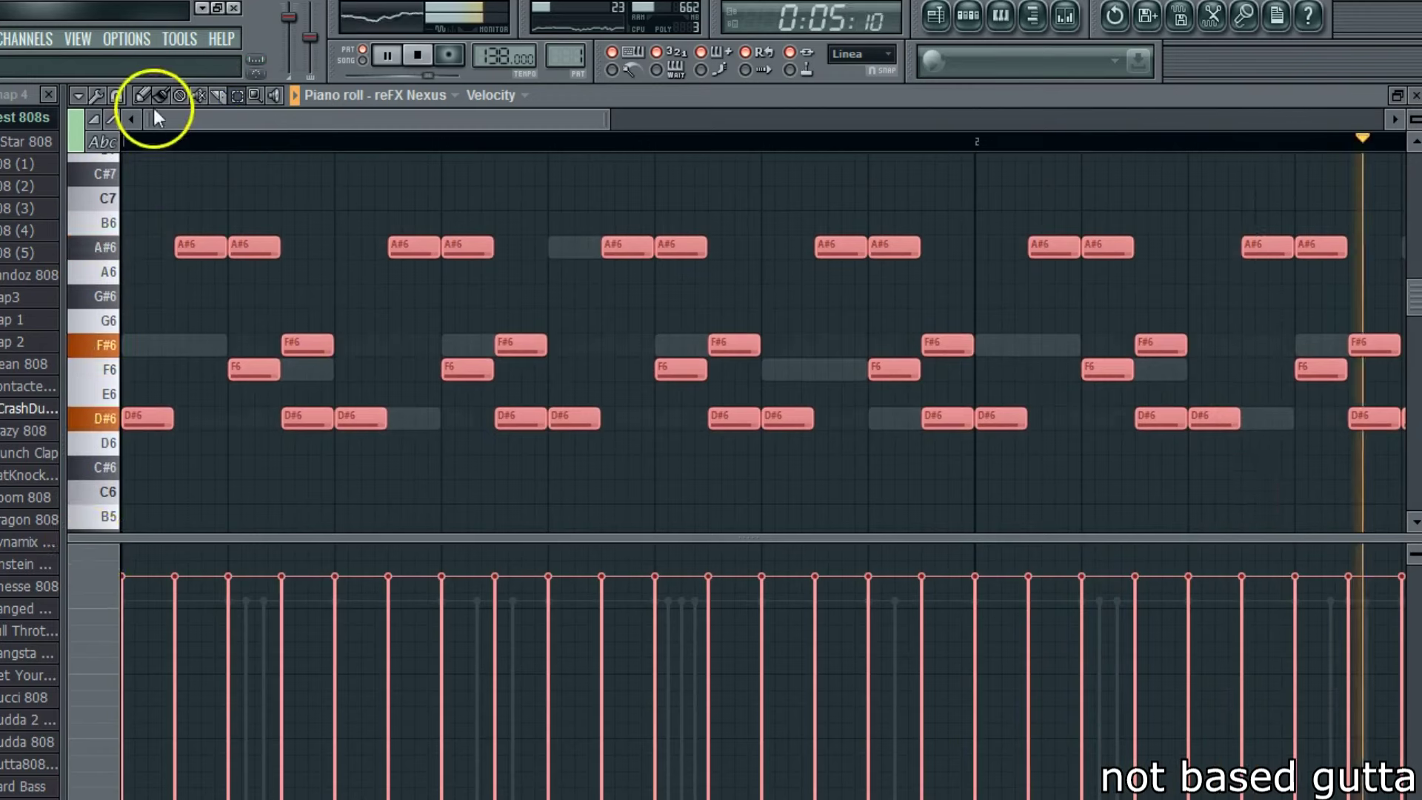
{"action": "left_click_drag", "start_coordinate": [151, 419], "coordinate": [184, 197]}
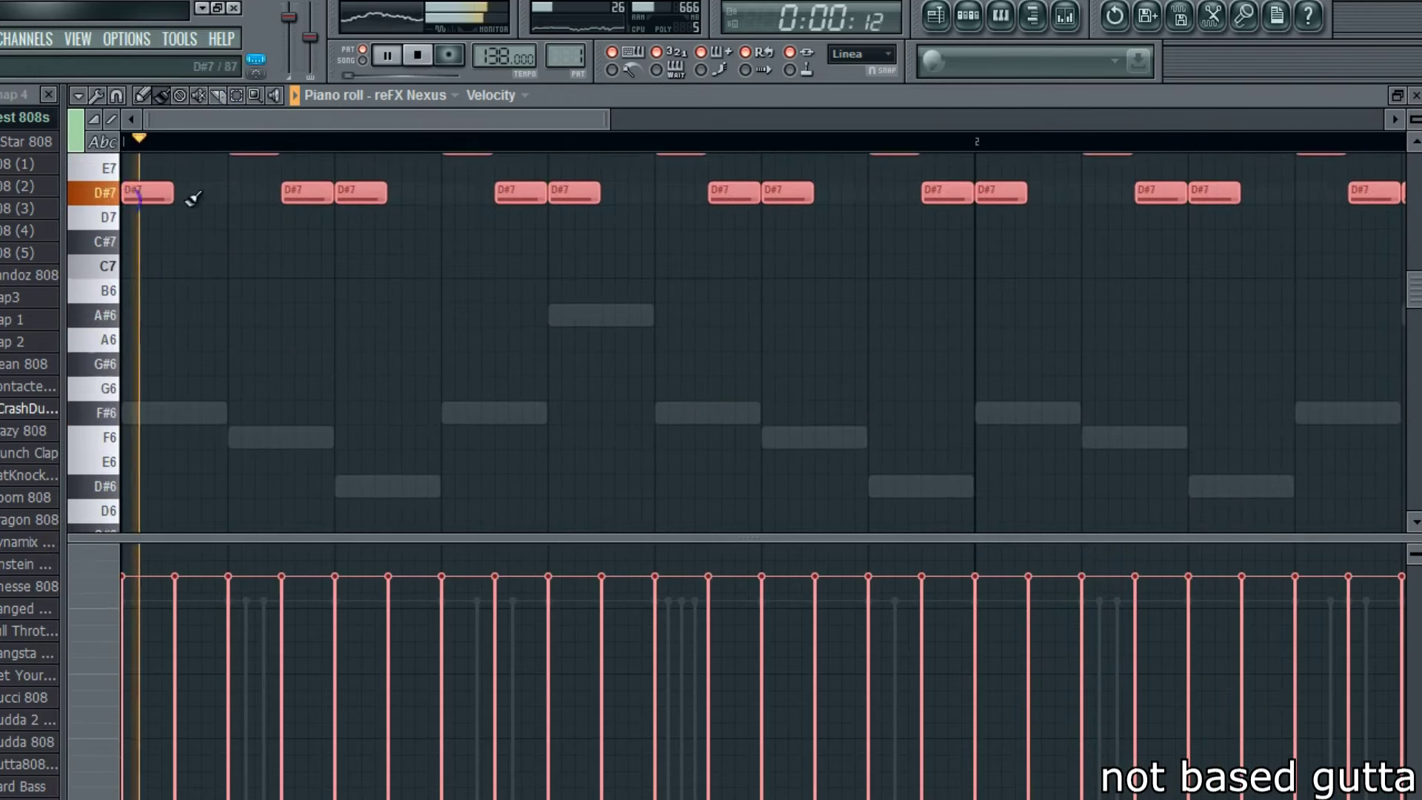
{"action": "left_click", "coordinate": [1415, 95]}
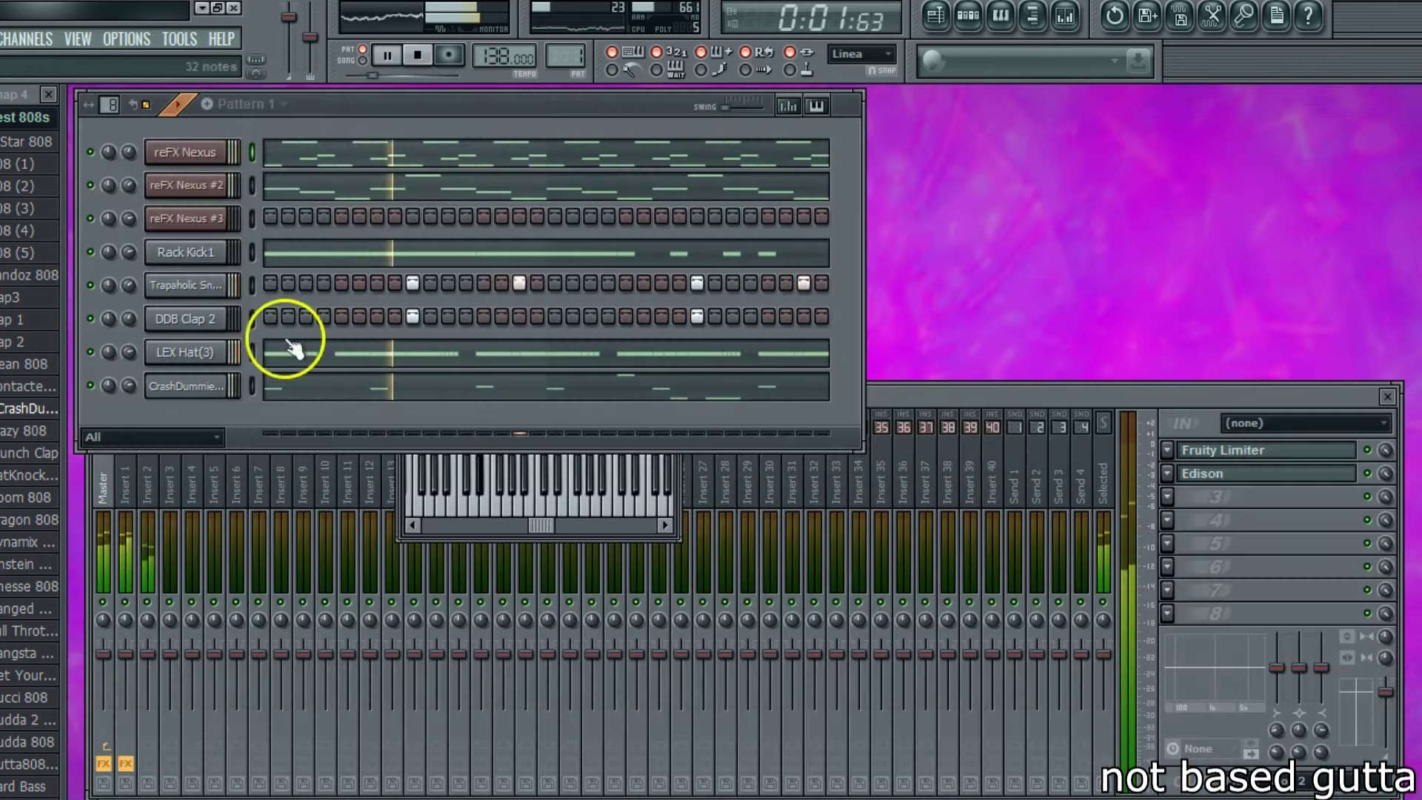
- Send the Trapaholic Snare steps to the piano roll and draw a three-note E5 roll at the start of bar 2's last beat
{"action": "right_click", "coordinate": [213, 287]}
{"action": "left_click", "coordinate": [290, 286]}
{"action": "left_click", "coordinate": [161, 96]}
{"action": "left_click_drag", "start_coordinate": [284, 119], "coordinate": [682, 215]}
{"action": "scroll", "coordinate": [361, 270], "scroll_direction": "up", "scroll_amount": 3}
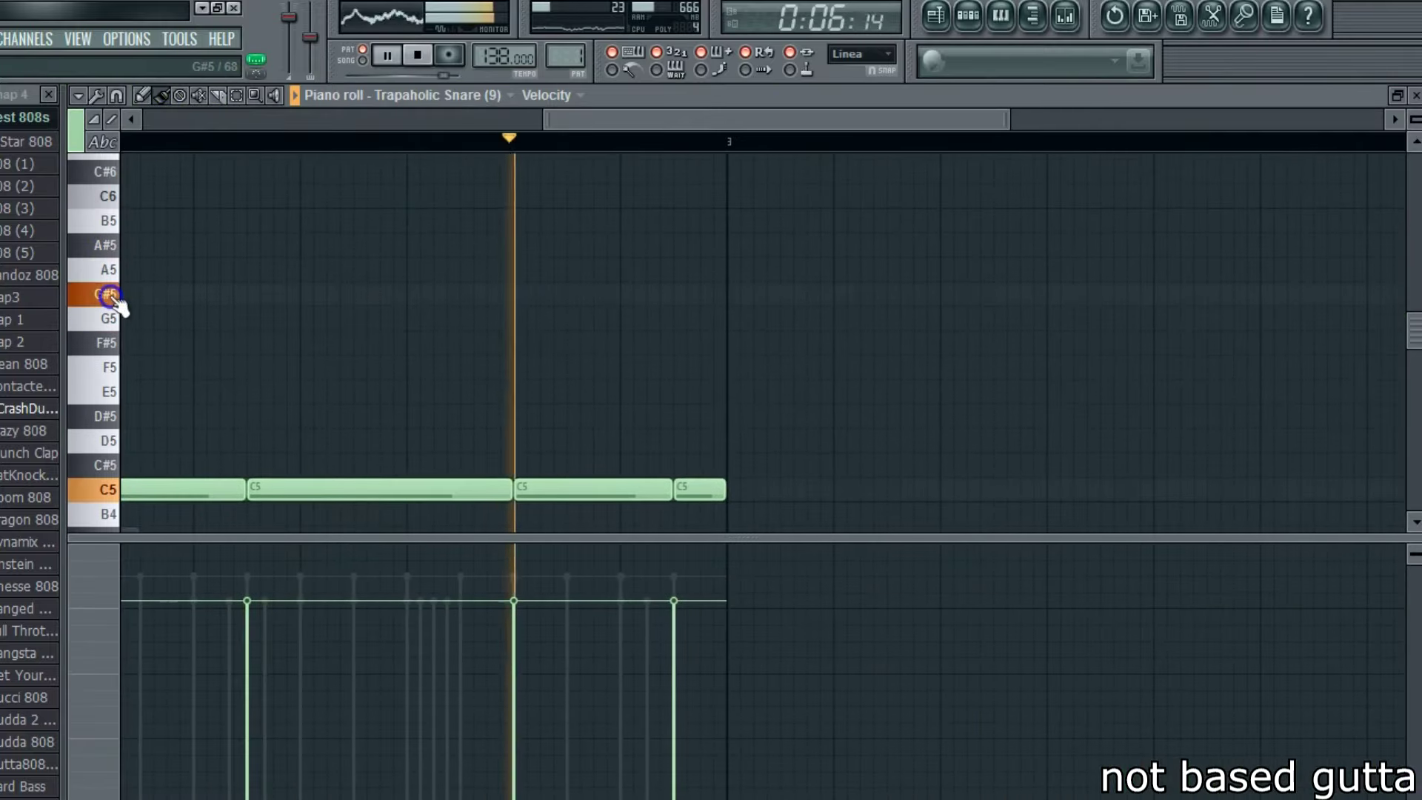
{"action": "left_click", "coordinate": [403, 295]}
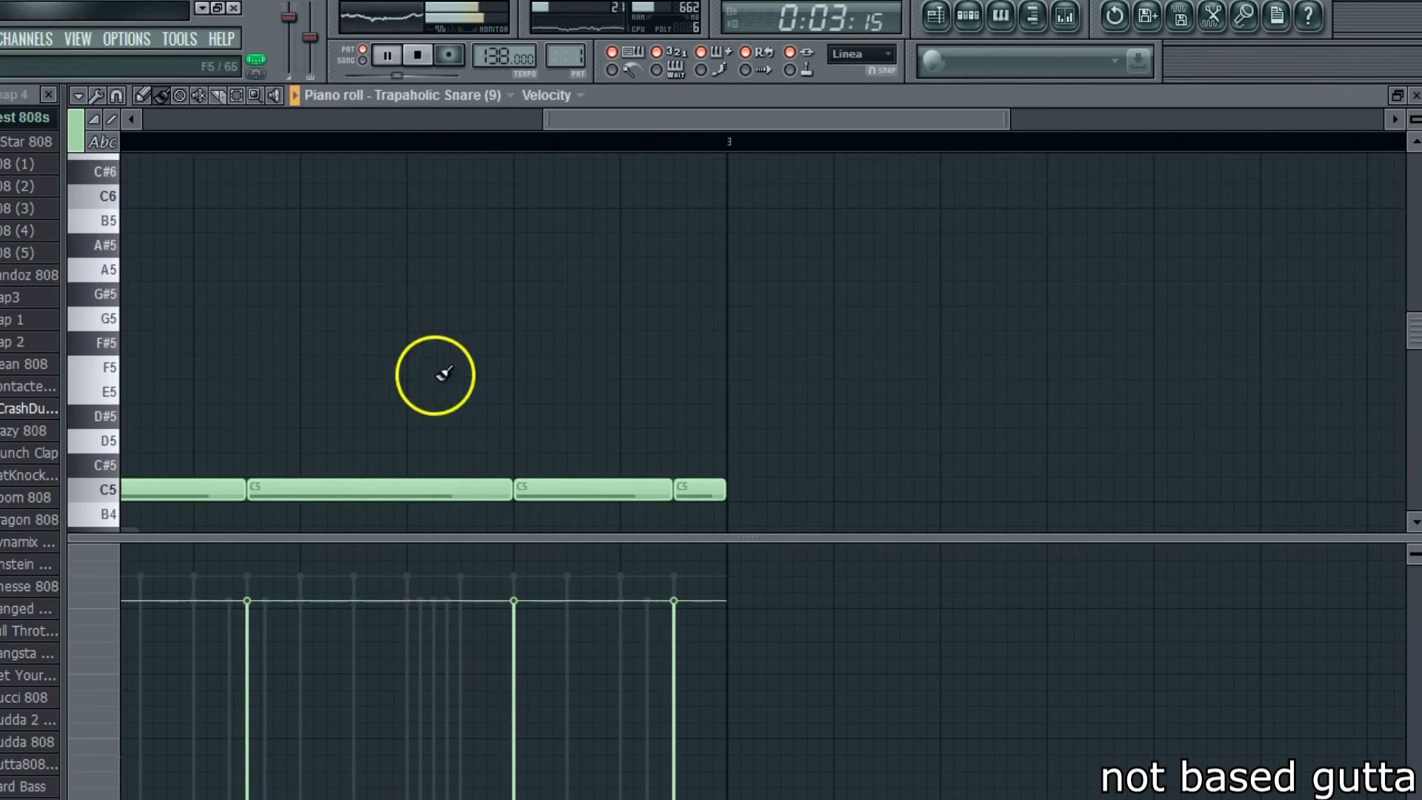
{"action": "left_click_drag", "start_coordinate": [466, 392], "coordinate": [555, 393]}
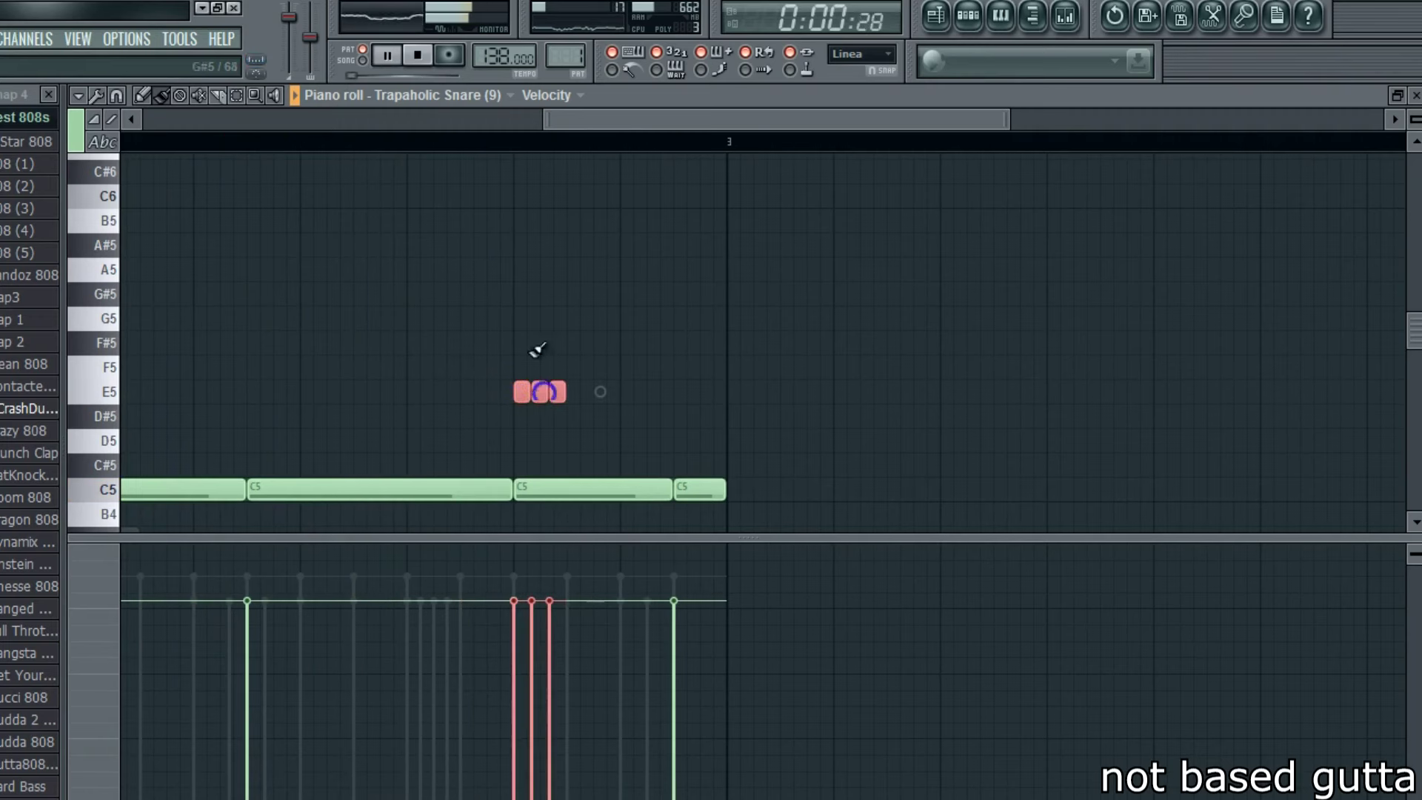
{"action": "mouse_move", "coordinate": [311, 148]}
{"action": "left_mouse_down"}
{"action": "mouse_move", "coordinate": [89, 143]}
{"action": "mouse_move", "coordinate": [70, 127]}
{"action": "mouse_move", "coordinate": [342, 148]}
{"action": "mouse_move", "coordinate": [506, 122]}
{"action": "left_mouse_up"}
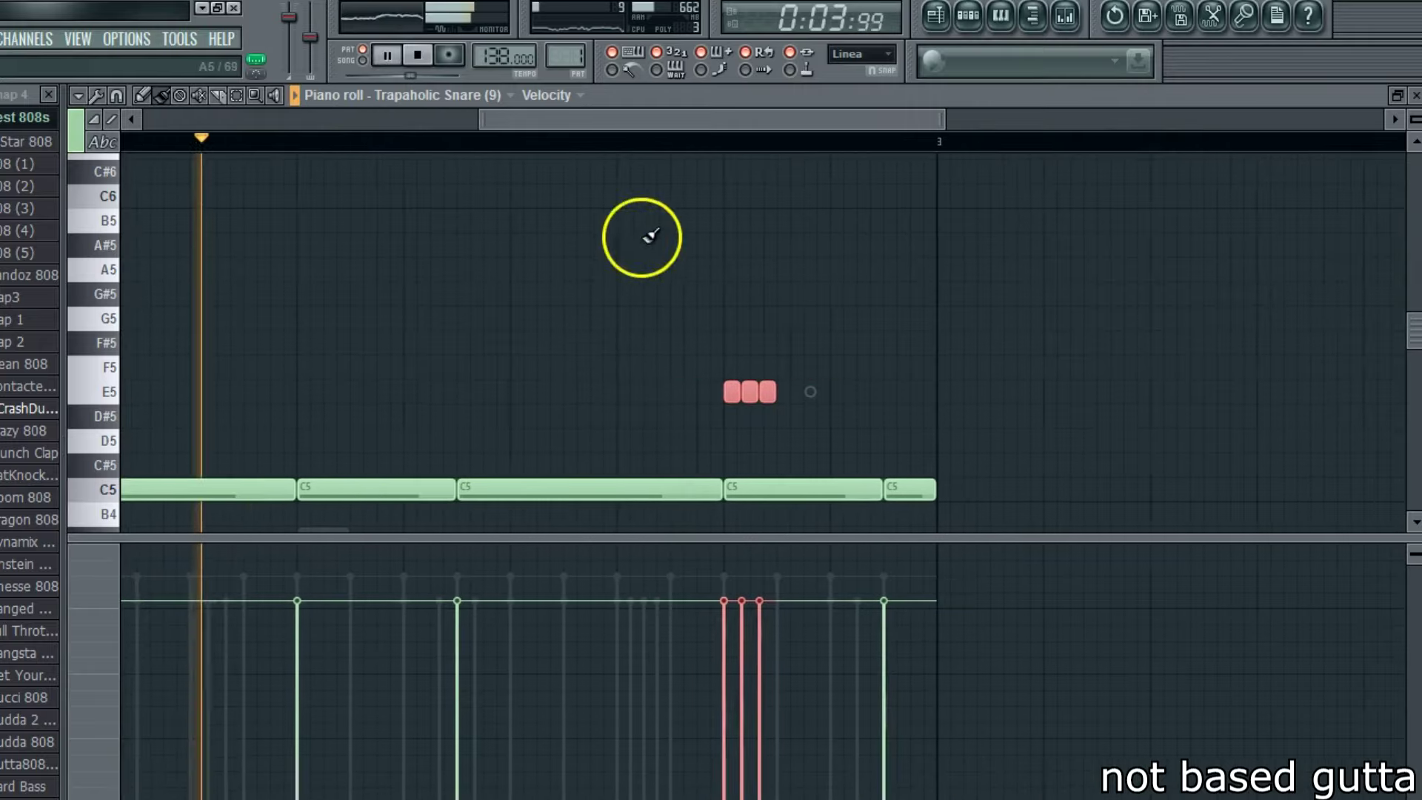
- Add a D5 snare roll right after the E5 roll and trim both rolls to two notes each
{"action": "scroll", "coordinate": [714, 354], "scroll_direction": "down", "scroll_amount": 1}
{"action": "left_click", "coordinate": [717, 365]}
{"action": "left_click_drag", "start_coordinate": [754, 367], "coordinate": [787, 366]}
{"action": "right_click", "coordinate": [733, 318]}
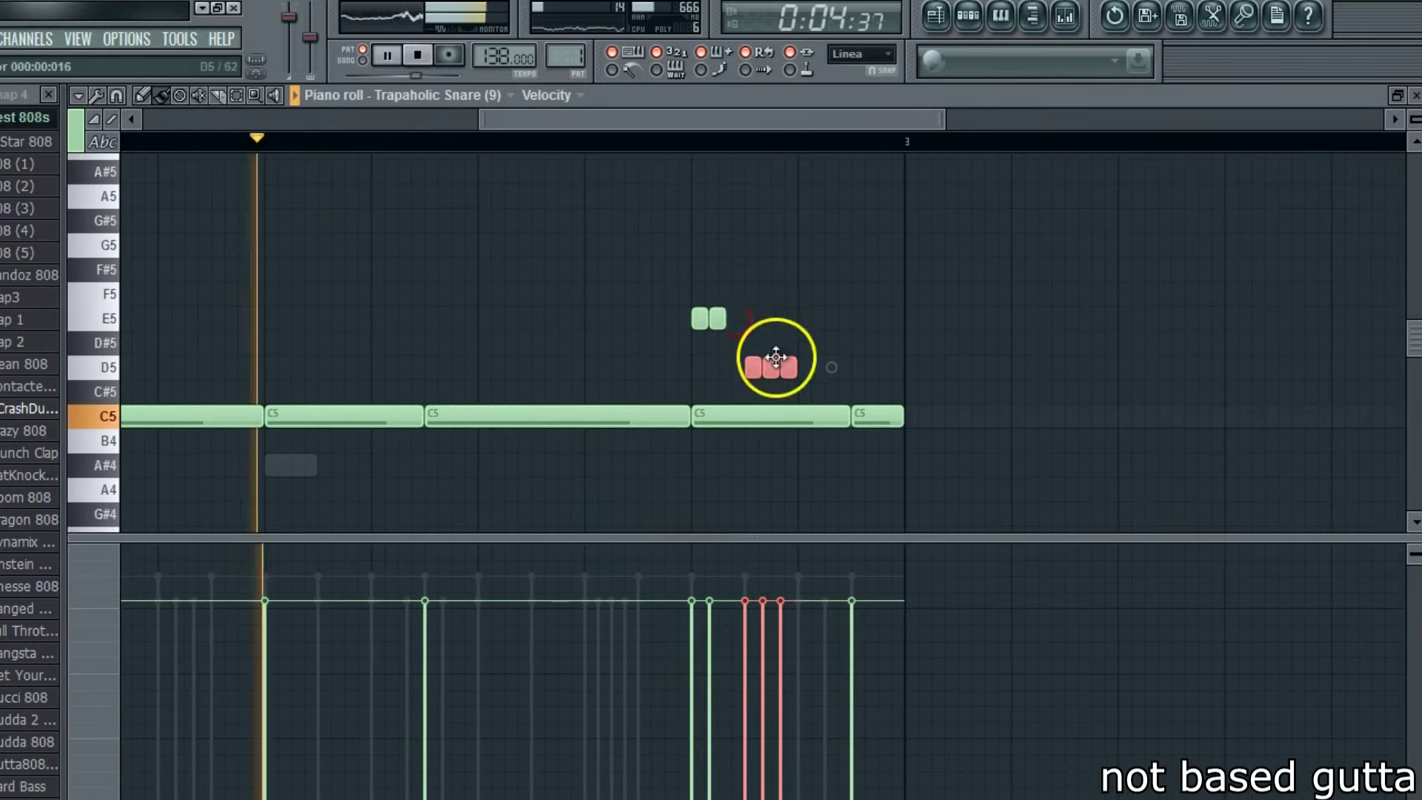
{"action": "right_click", "coordinate": [790, 361]}
- Add three G#4 snare notes across the last two steps of bar 2
{"action": "scroll", "coordinate": [828, 456], "scroll_direction": "down", "scroll_amount": 1}
{"action": "left_click", "coordinate": [800, 440]}
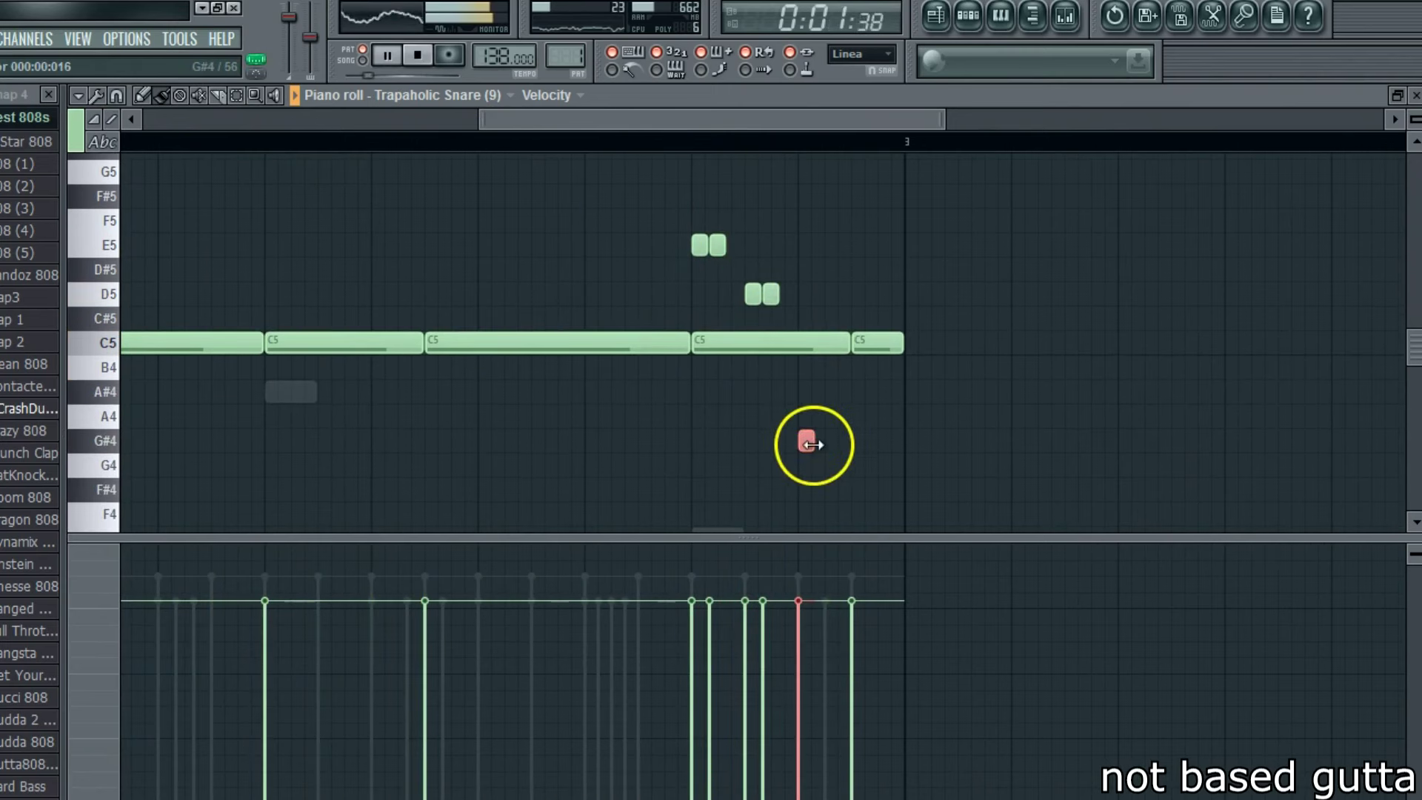
{"action": "left_click", "coordinate": [852, 441]}
{"action": "left_click", "coordinate": [887, 440]}
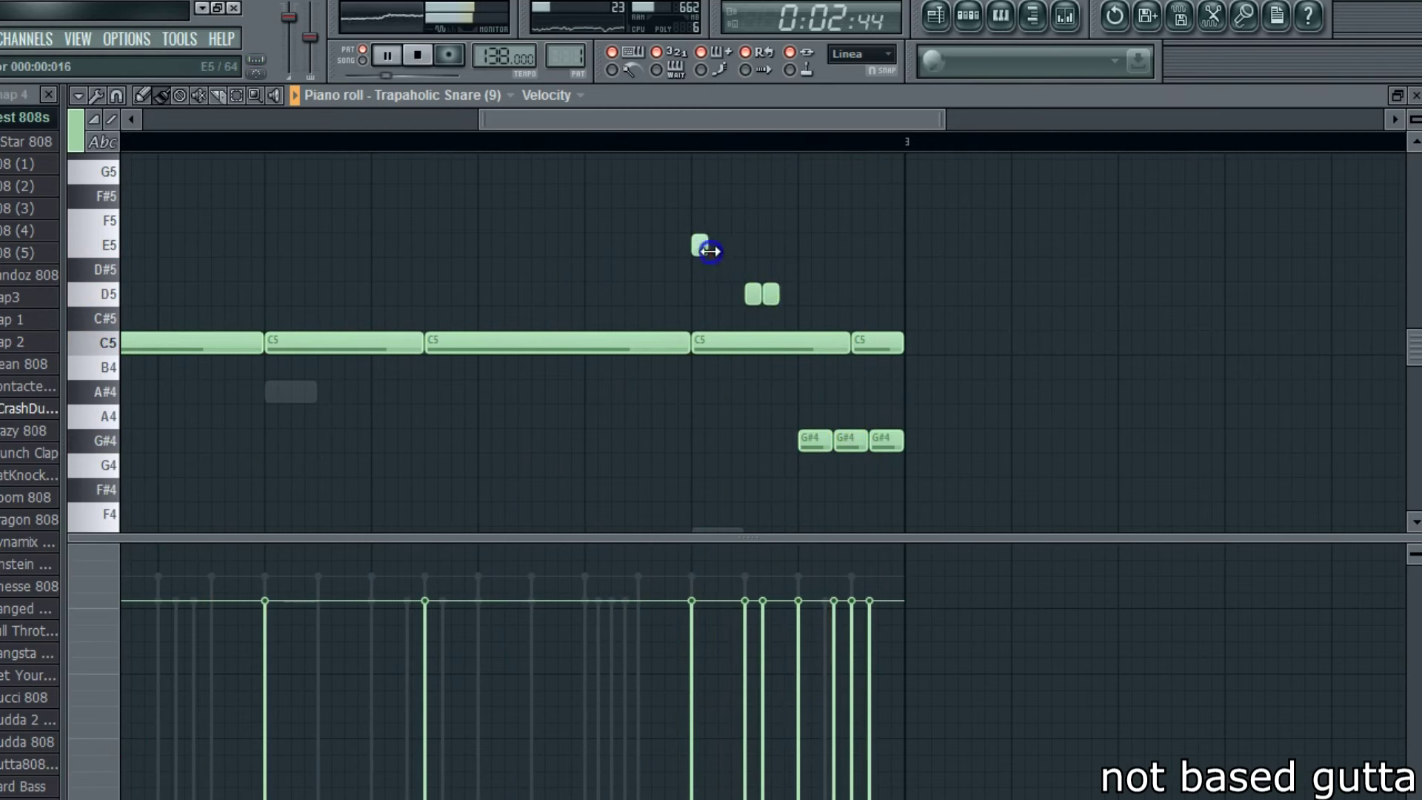
- Redraw the E5 and D5 snare rolls as three shorter, faster notes each
{"action": "mouse_move", "coordinate": [693, 252]}
{"action": "left_mouse_down"}
{"action": "mouse_move", "coordinate": [725, 249]}
{"action": "mouse_move", "coordinate": [781, 293]}
{"action": "left_mouse_up"}
{"action": "right_click", "coordinate": [751, 291]}
{"action": "right_click", "coordinate": [767, 292]}
{"action": "left_click", "coordinate": [746, 293]}
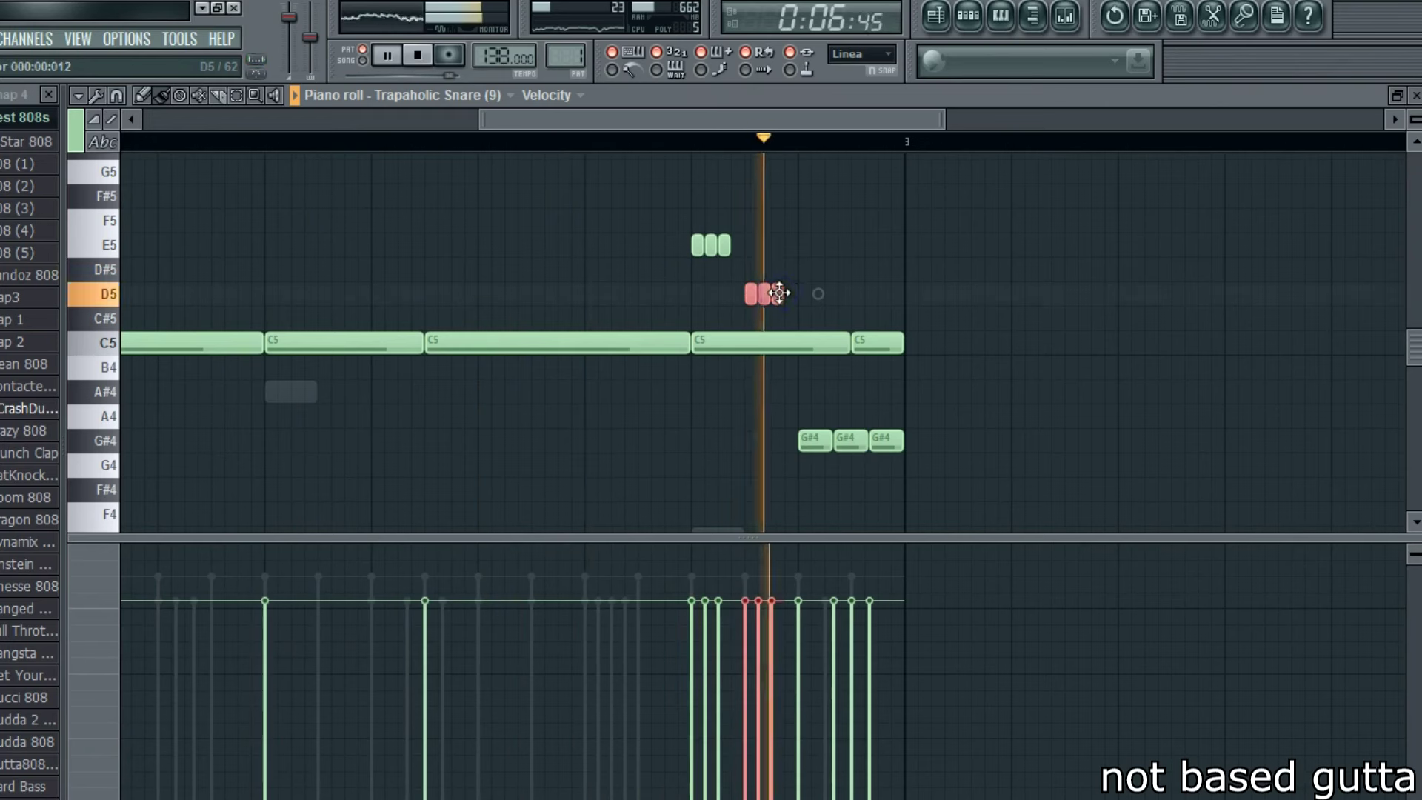
- Replace the three G#4 snare notes with two adjacent A#4 notes and delete the last C5 note of bar 2
{"action": "left_click", "coordinate": [826, 439]}
{"action": "right_click", "coordinate": [826, 439]}
{"action": "right_click", "coordinate": [851, 439]}
{"action": "right_click", "coordinate": [886, 439]}
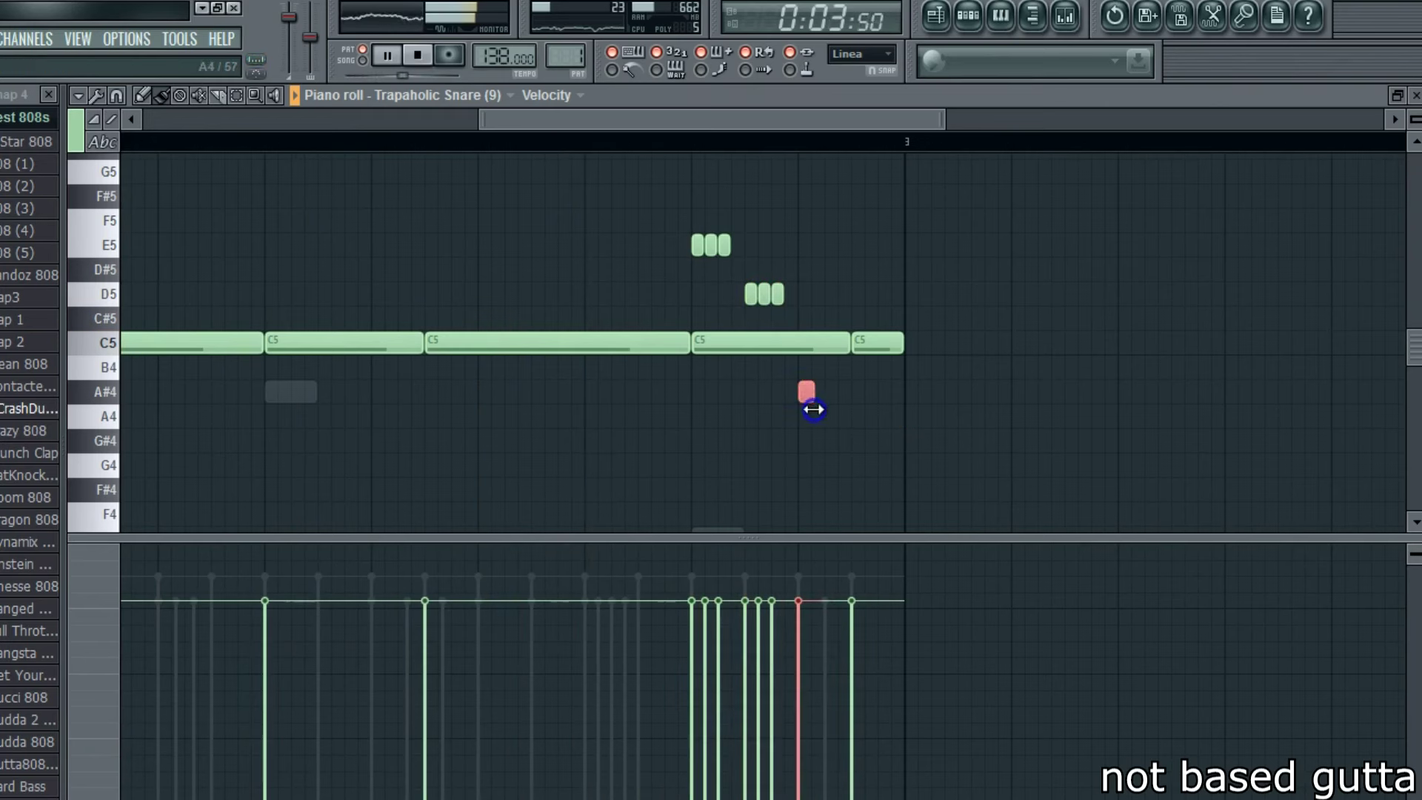
{"action": "left_click", "coordinate": [836, 392]}
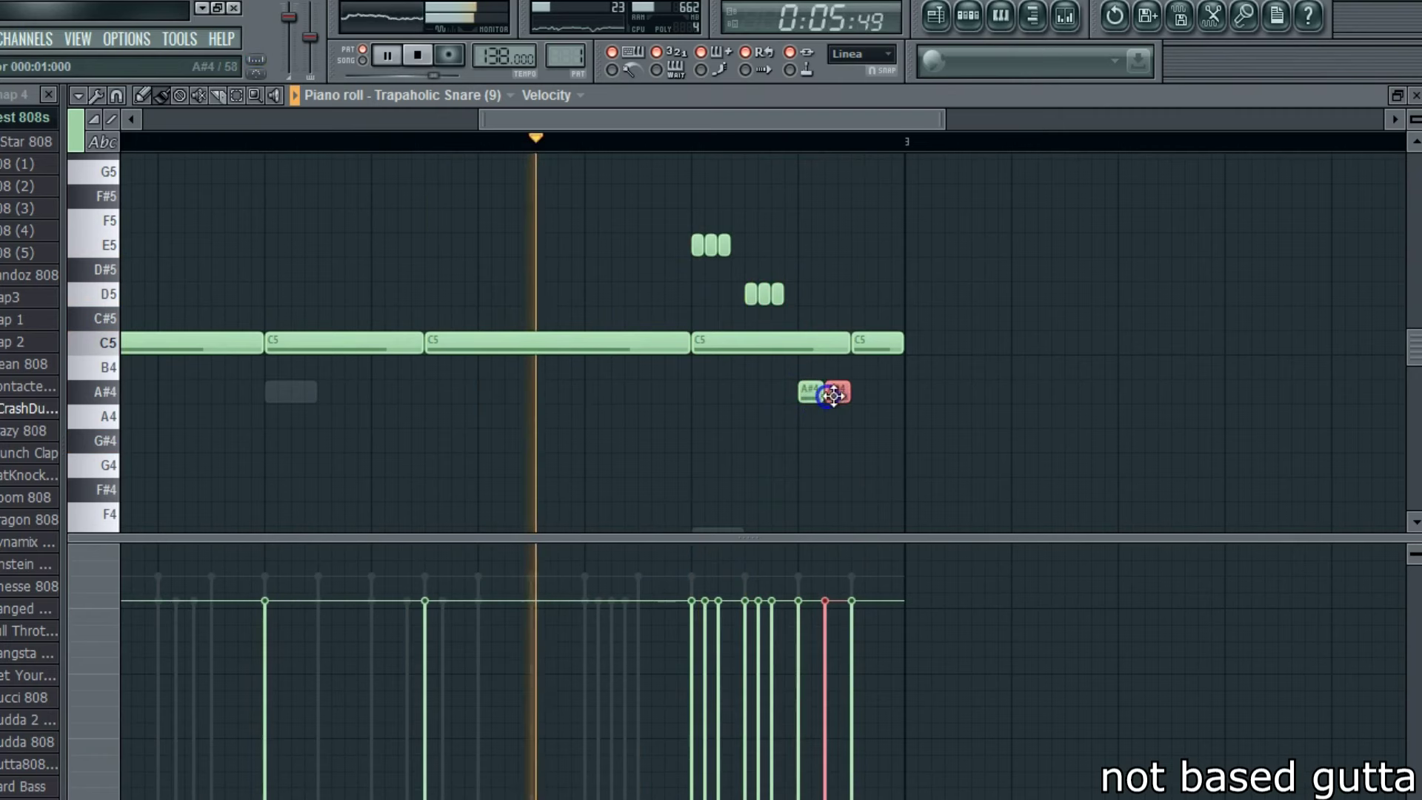
{"action": "left_click", "coordinate": [878, 392]}
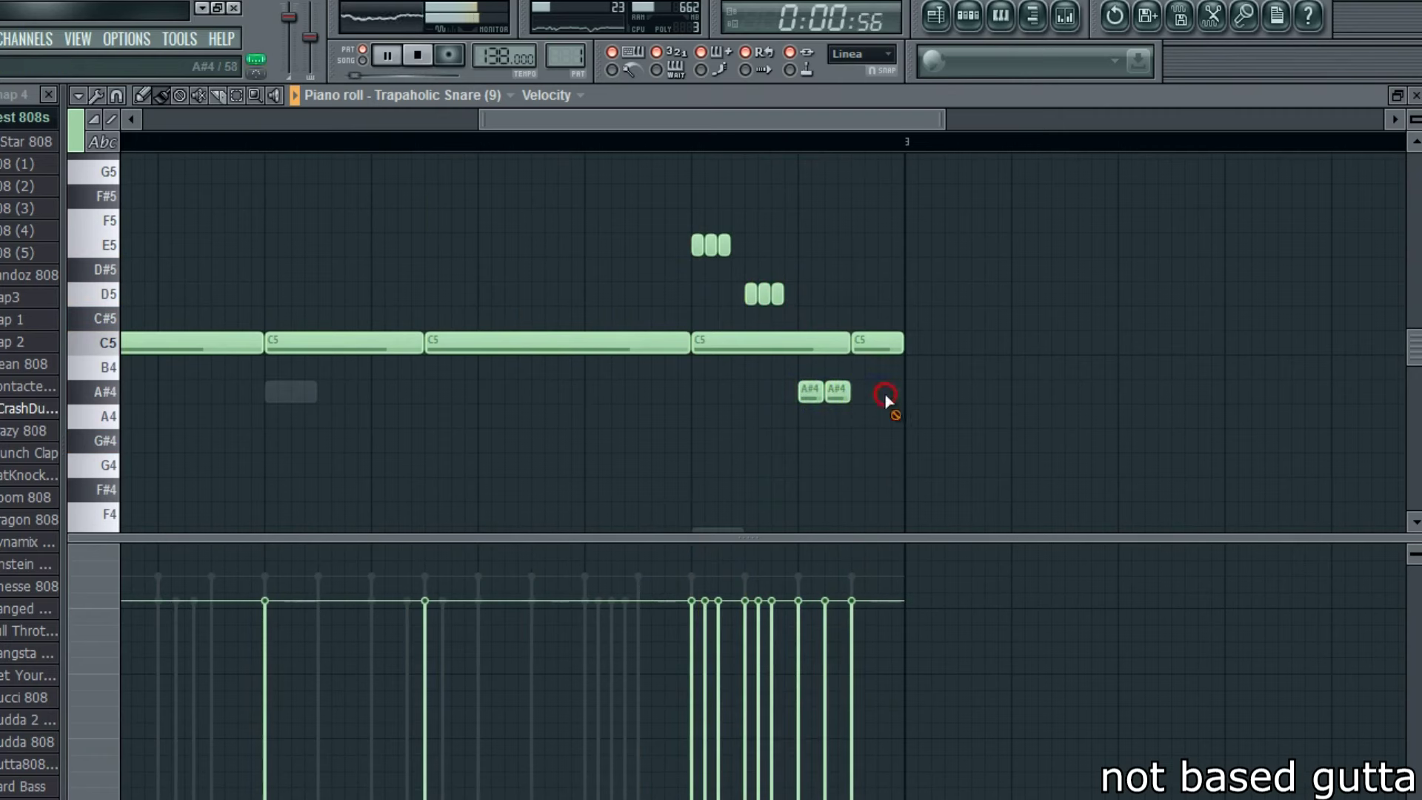
{"action": "key", "text": "space"}
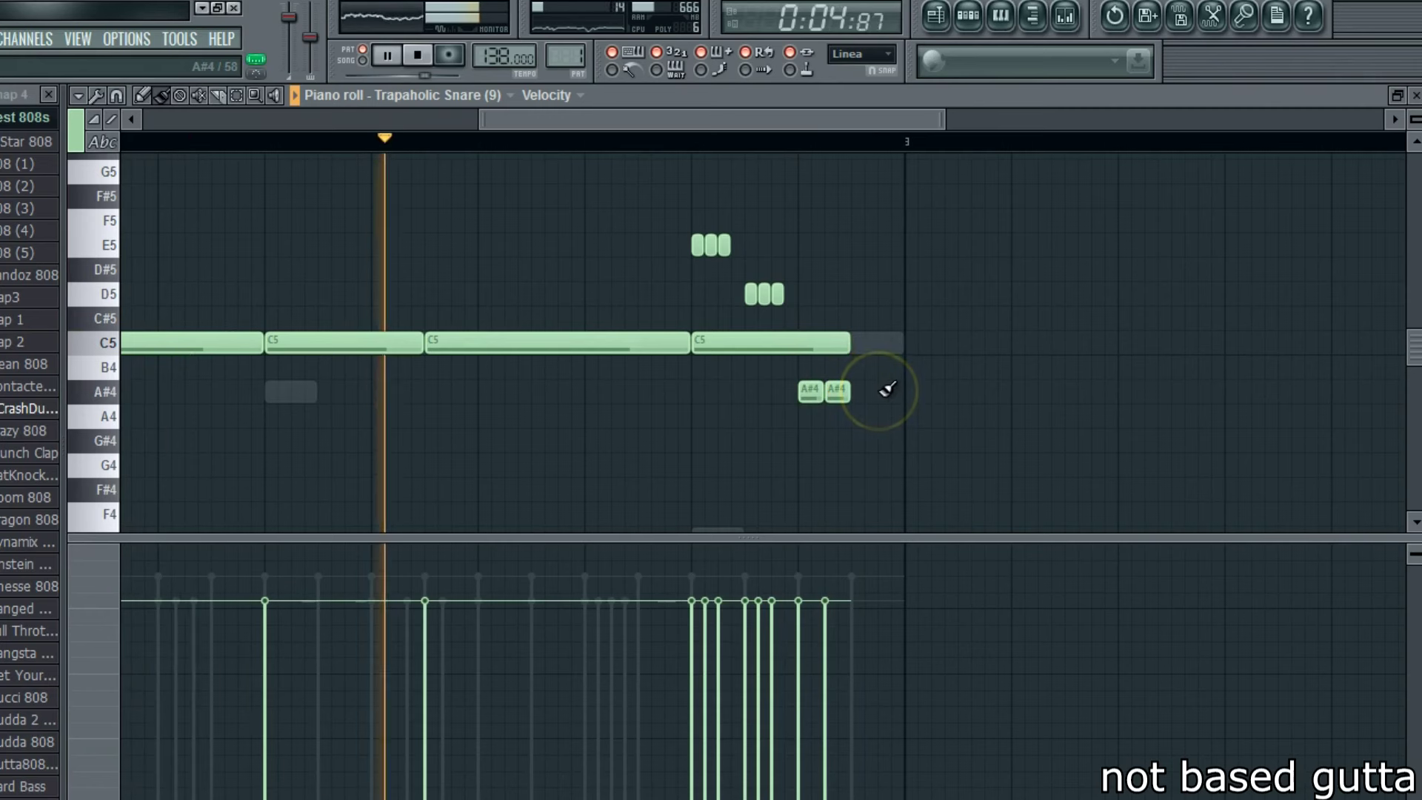
{"action": "key", "text": "space"}
- Replace the second A#4 snare note with two A#4 notes on the last step of bar 2
{"action": "left_click", "coordinate": [848, 392]}
{"action": "left_click", "coordinate": [859, 391]}
{"action": "left_click", "coordinate": [878, 393]}
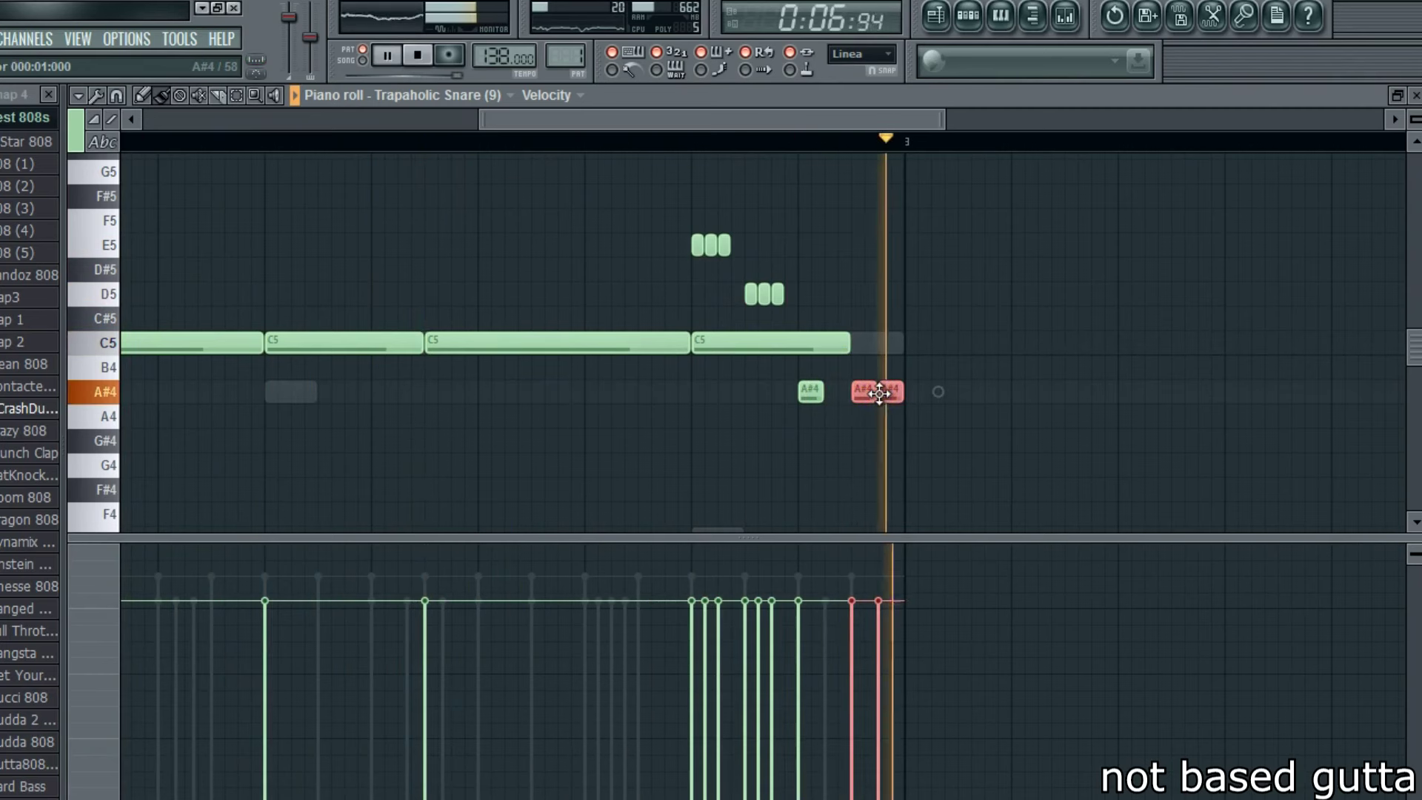
- Delete the two A#4 snare notes from the last step of bar 2
{"action": "right_click", "coordinate": [883, 372]}
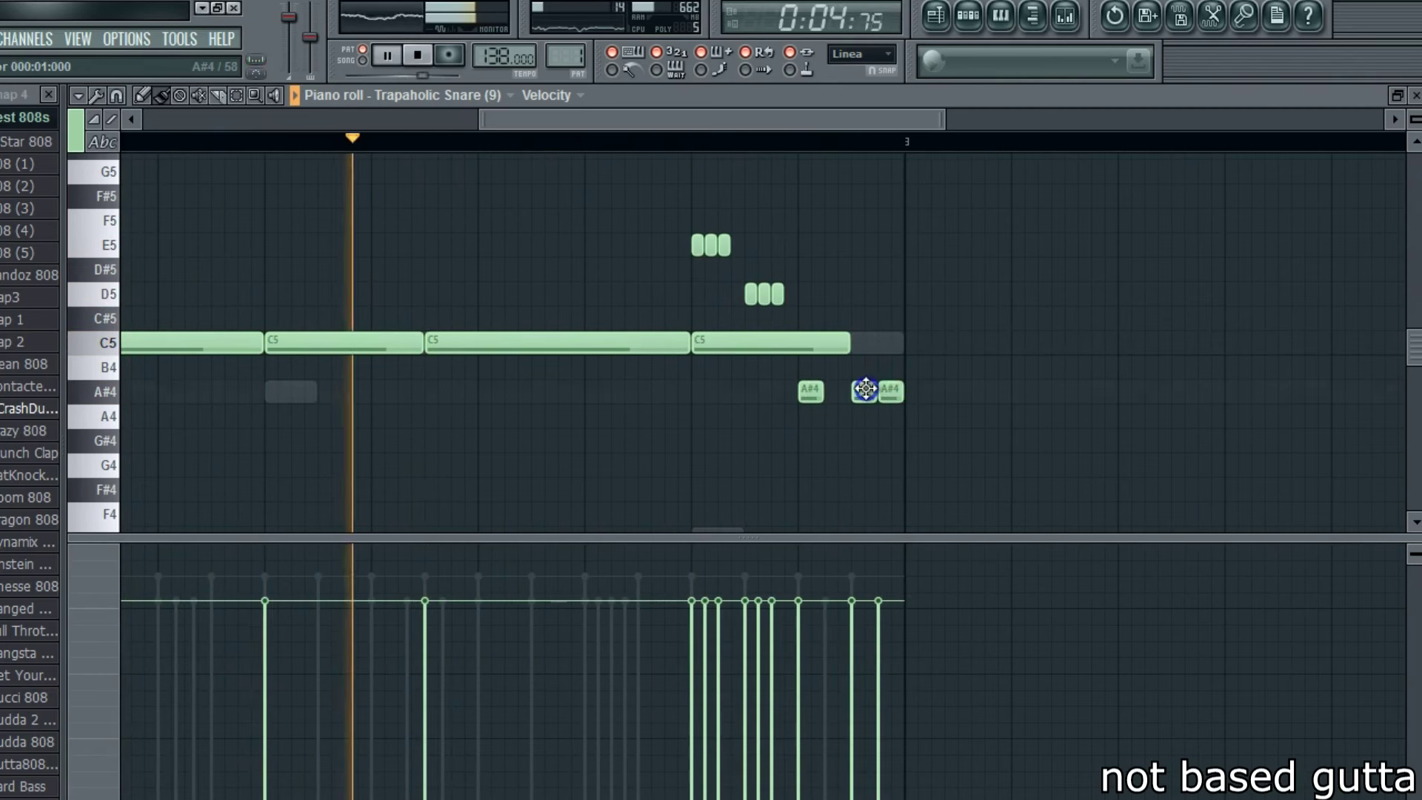
{"action": "right_click", "coordinate": [866, 389]}
{"action": "right_click", "coordinate": [883, 388]}
{"action": "left_click_drag", "start_coordinate": [861, 399], "coordinate": [870, 397]}
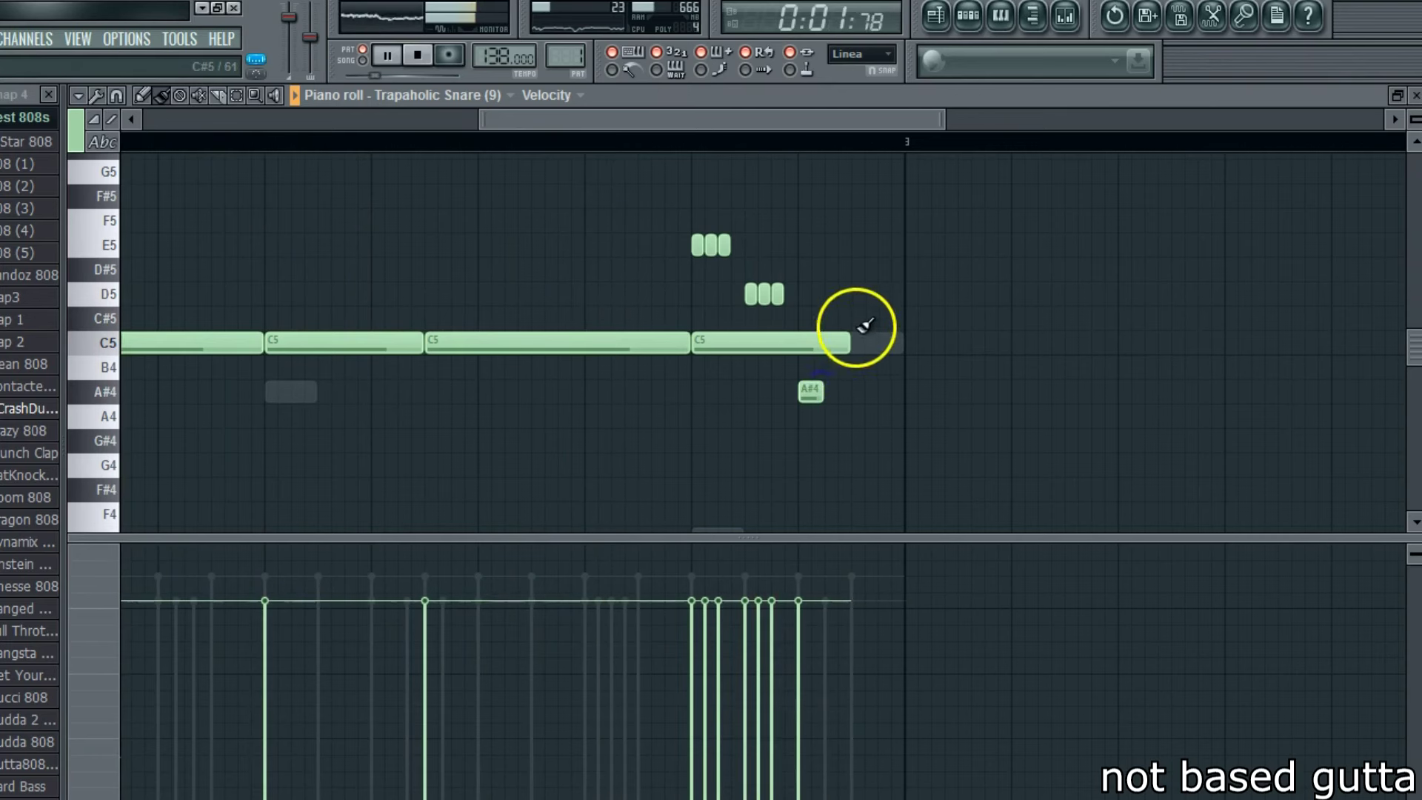
- Draw three fast C5 snare notes on the last step of bar 2 and close the piano roll
{"action": "left_click_drag", "start_coordinate": [865, 297], "coordinate": [881, 296]}
{"action": "right_click", "coordinate": [856, 303]}
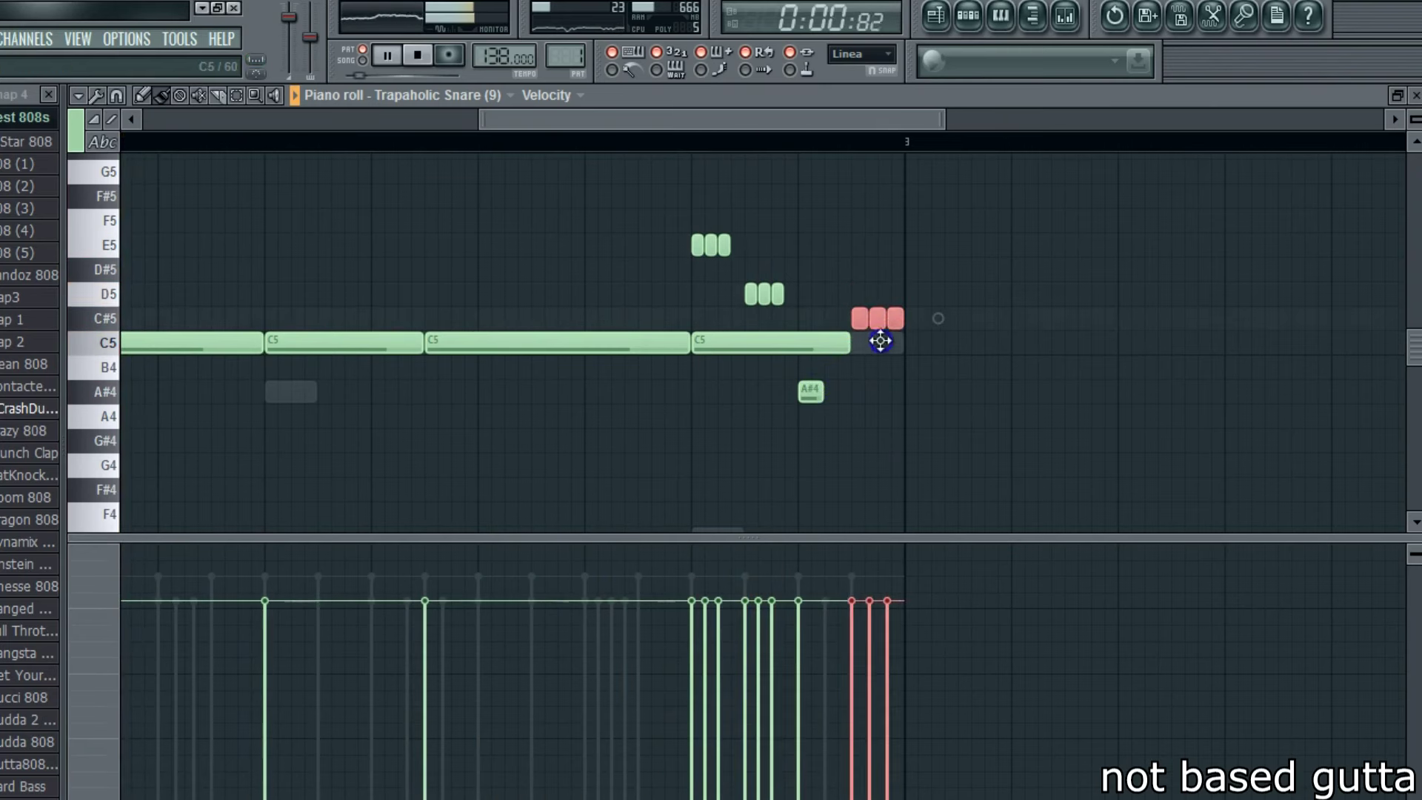
{"action": "left_click_drag", "start_coordinate": [487, 115], "coordinate": [22, 139]}
{"action": "left_click", "coordinate": [1397, 96]}
{"action": "left_click", "coordinate": [964, 222]}
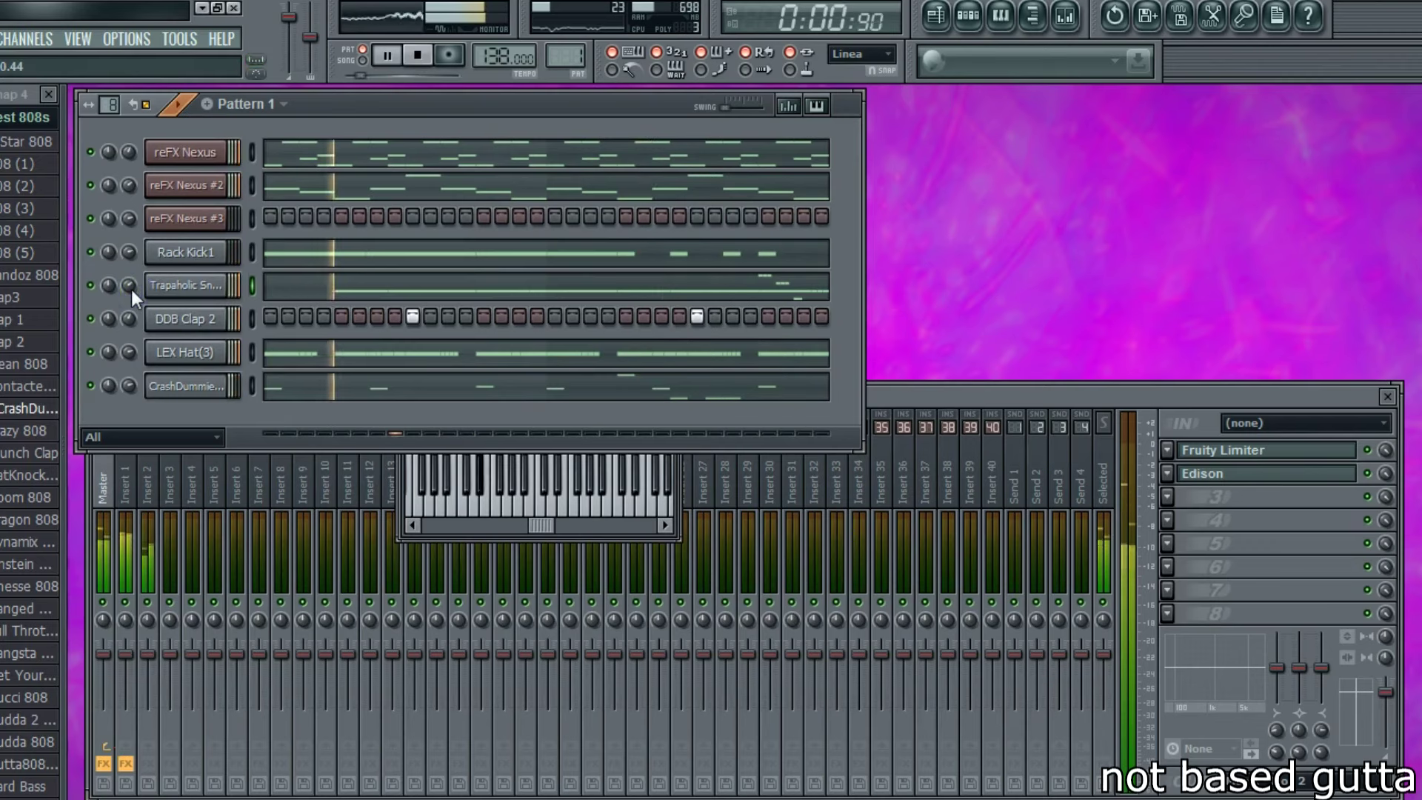
- Examine the pitched snare roll at the end of bar 2 in the Trapaholic Snare piano roll during playback
{"action": "left_click", "coordinate": [324, 292]}
{"action": "left_click", "coordinate": [186, 224]}
{"action": "left_click_drag", "start_coordinate": [203, 238], "coordinate": [474, 281]}
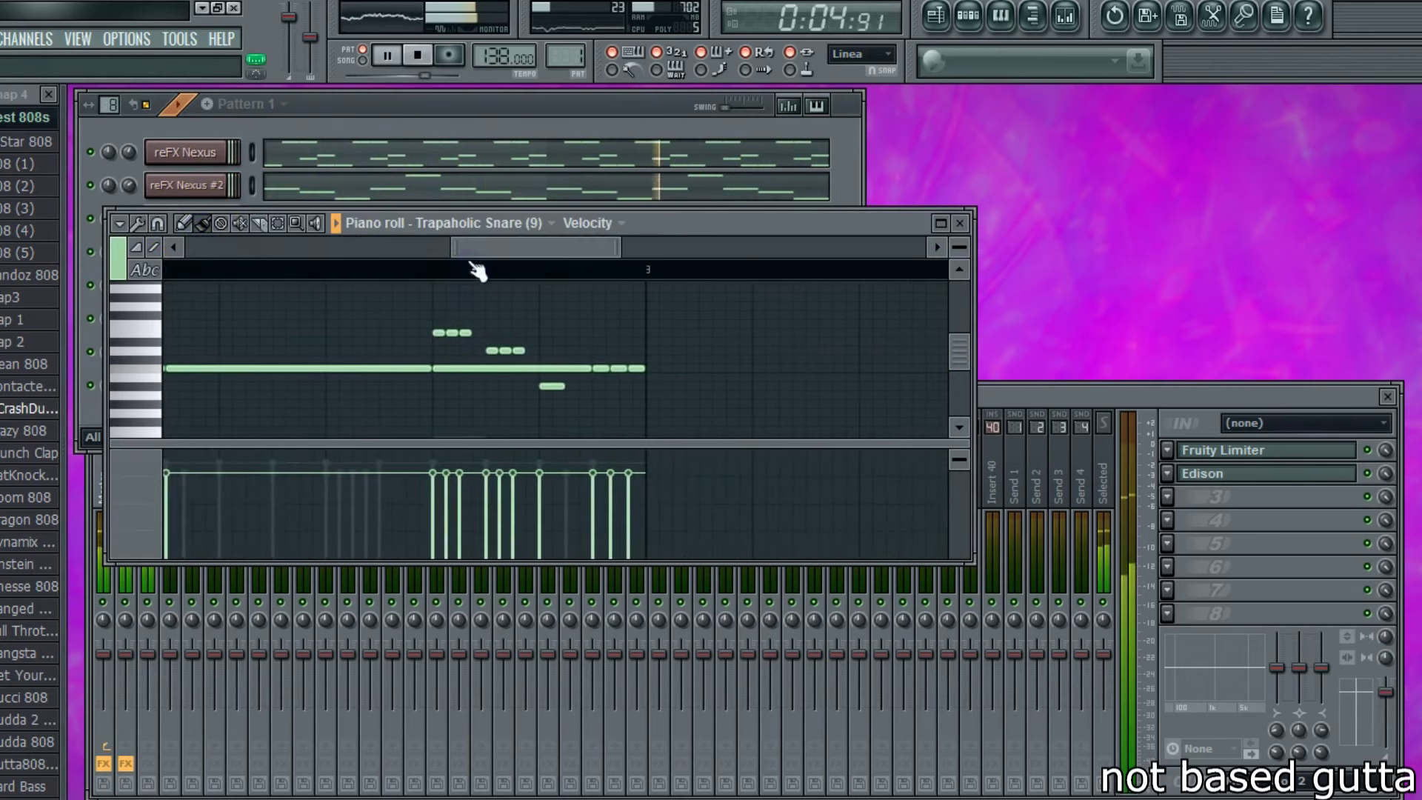
{"action": "left_click", "coordinate": [452, 329]}
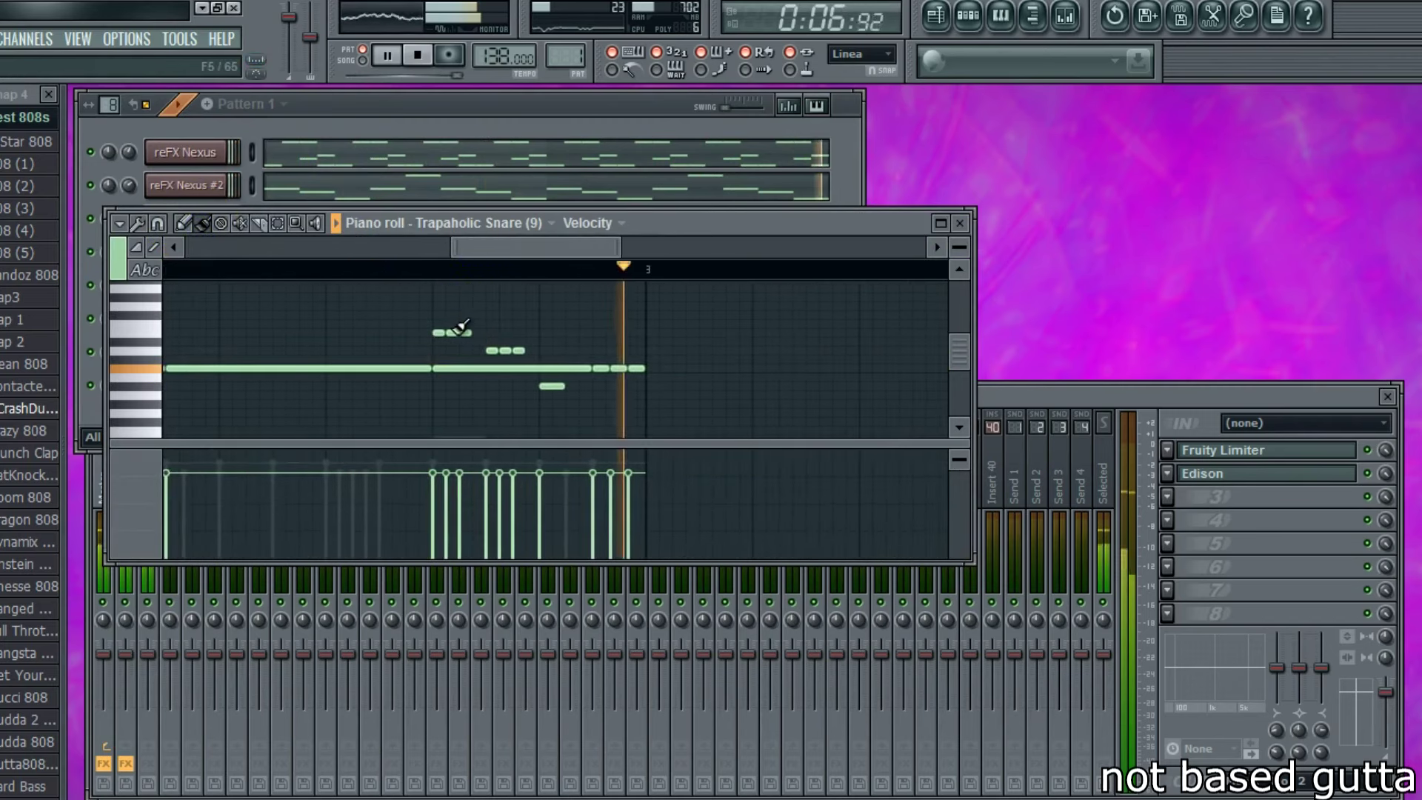
{"action": "left_click", "coordinate": [370, 125]}
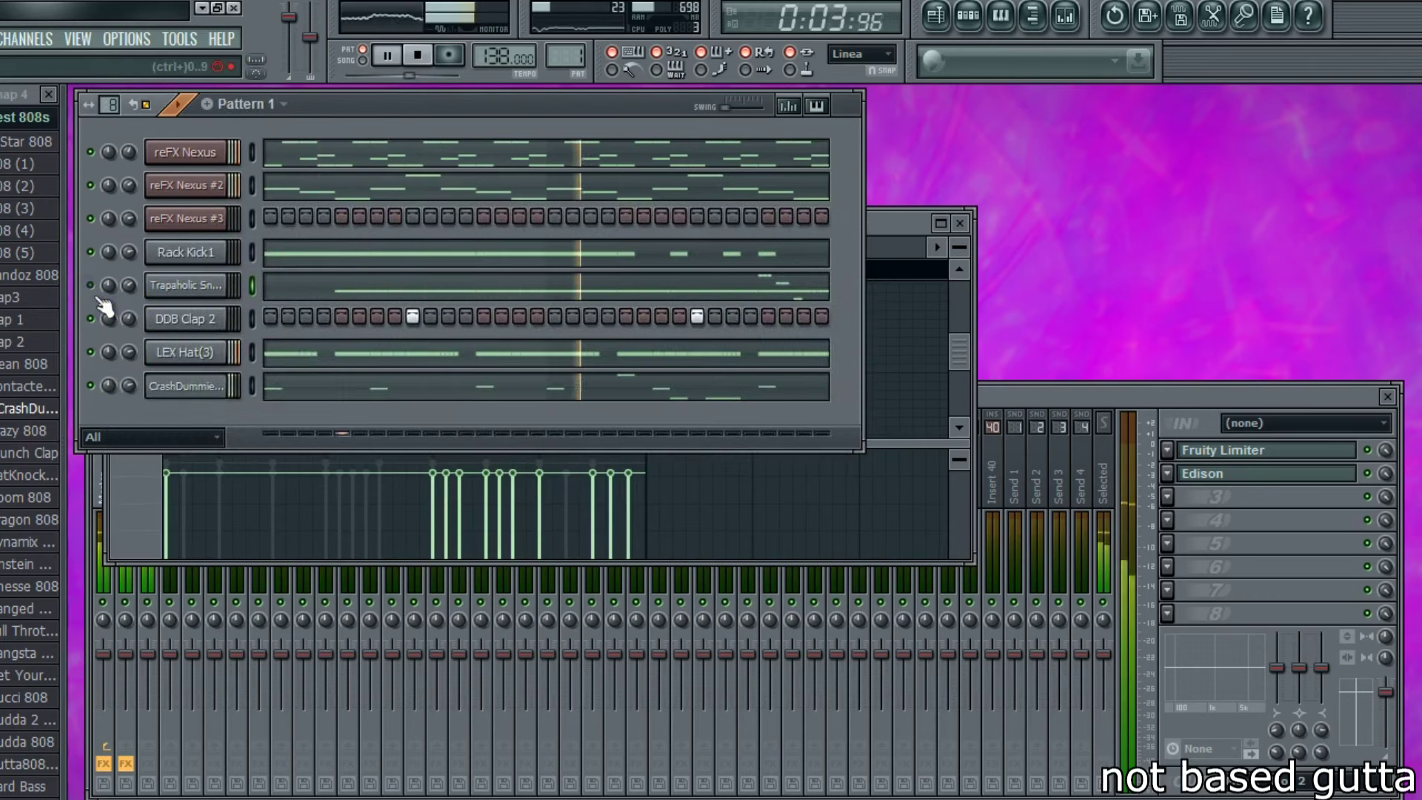
- Set the tempo to 142 BPM and check the CrashDummies 808 notes
{"action": "left_click", "coordinate": [1, 95]}
{"action": "left_click", "coordinate": [492, 53]}
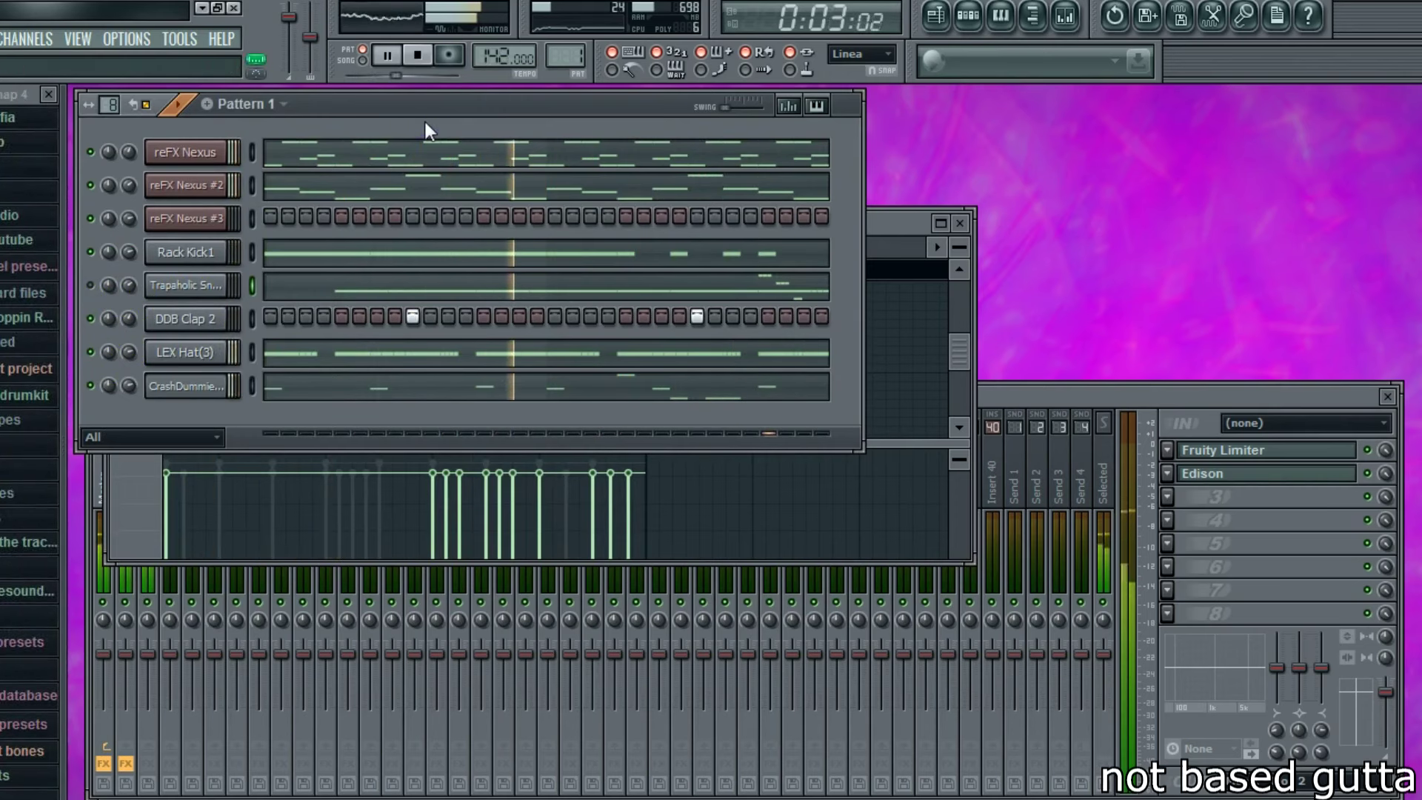
{"action": "left_click", "coordinate": [287, 386]}
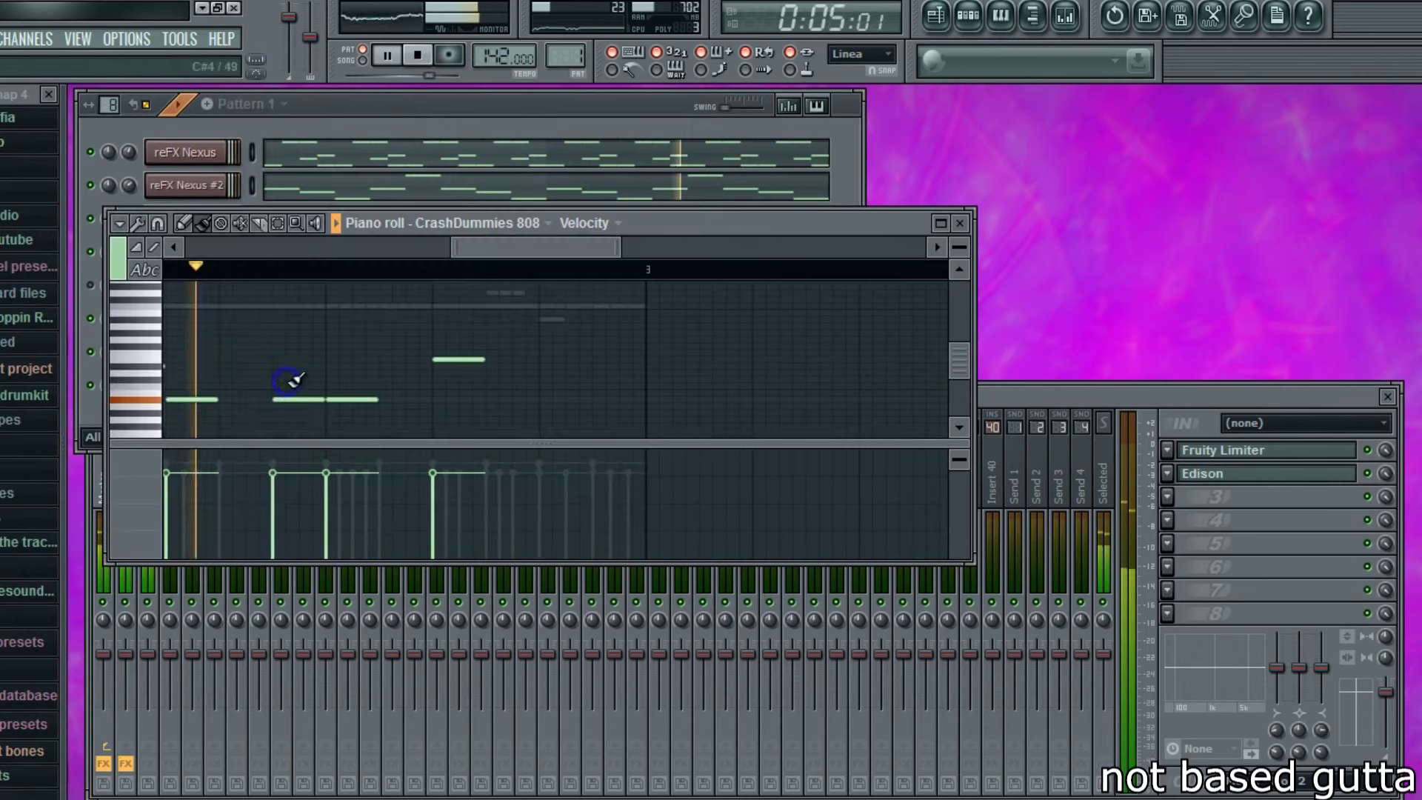
{"action": "left_click", "coordinate": [296, 128]}
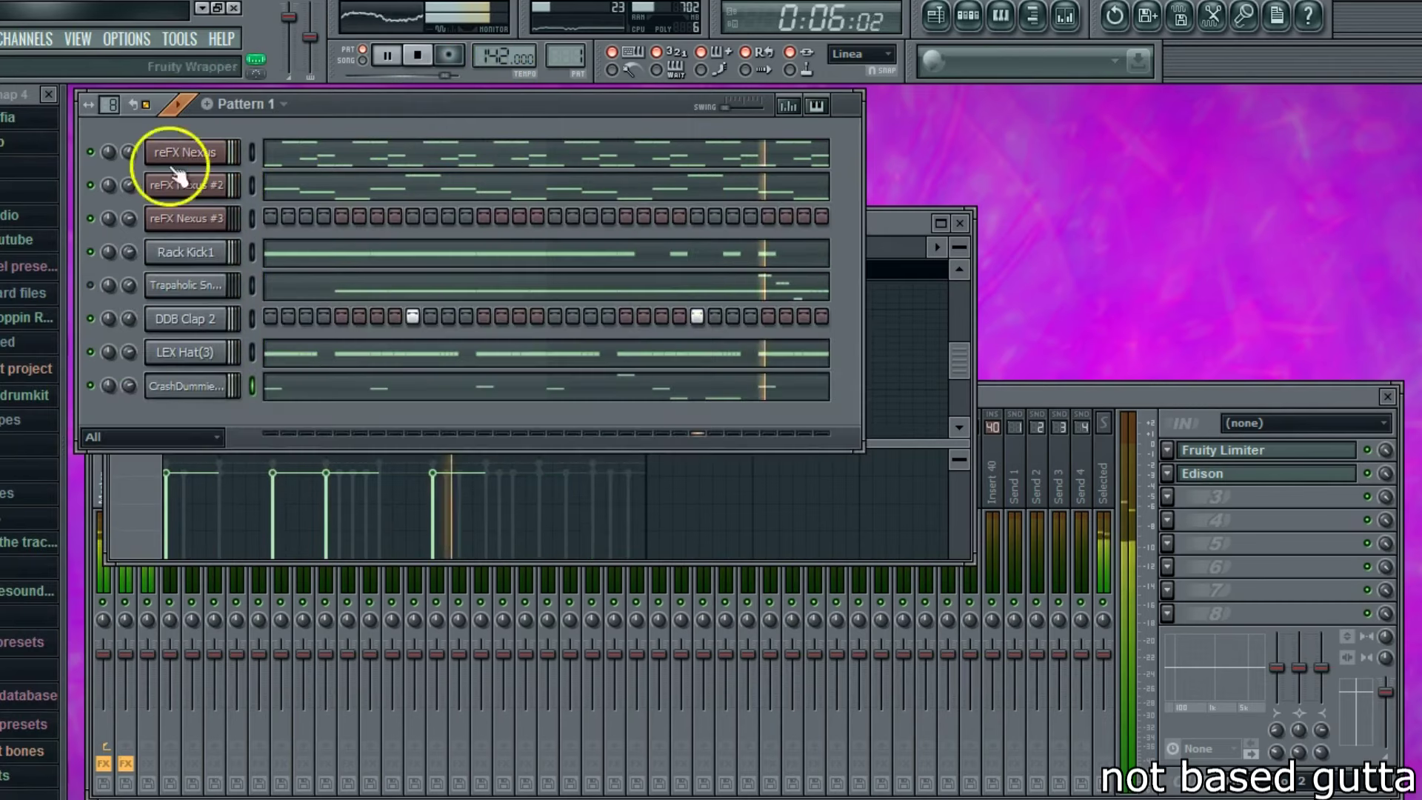
- Unmute the Trapaholic Snare, delete its E5, D5 and A#4 notes, and replace the three short final C5 notes with a single C5 note
{"action": "left_click", "coordinate": [90, 285]}
{"action": "left_click", "coordinate": [293, 283]}
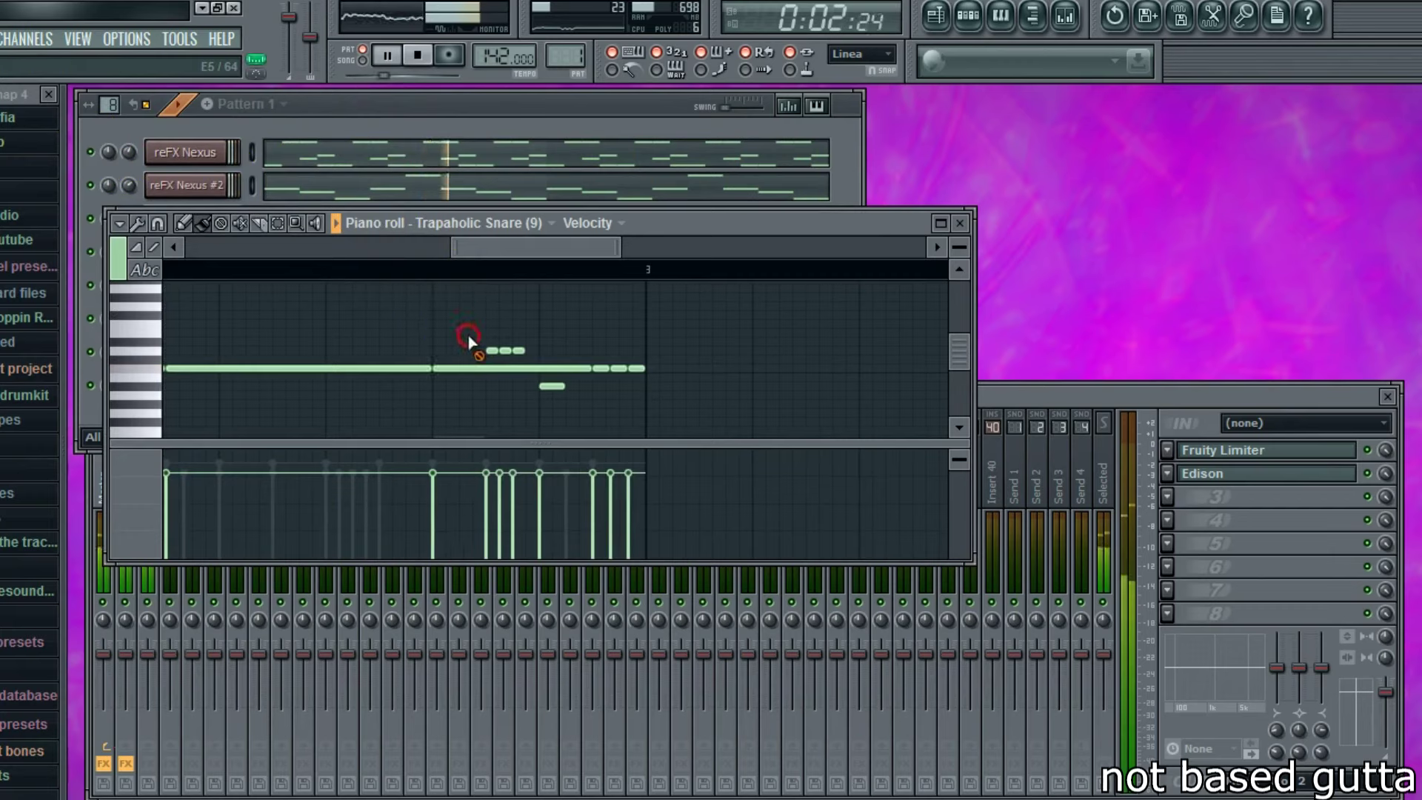
{"action": "scroll", "coordinate": [518, 350], "scroll_direction": "down", "scroll_amount": 1}
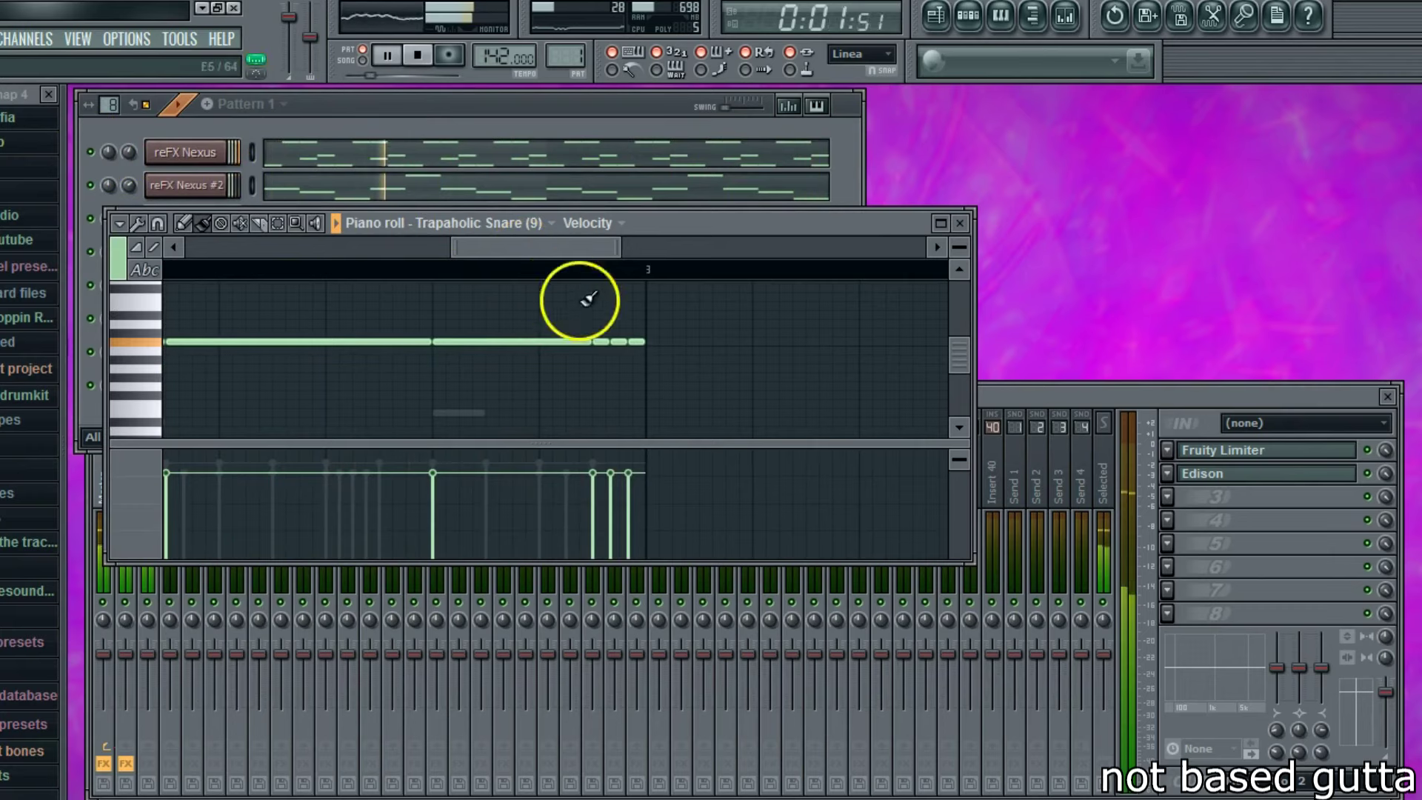
{"action": "left_click", "coordinate": [499, 108]}
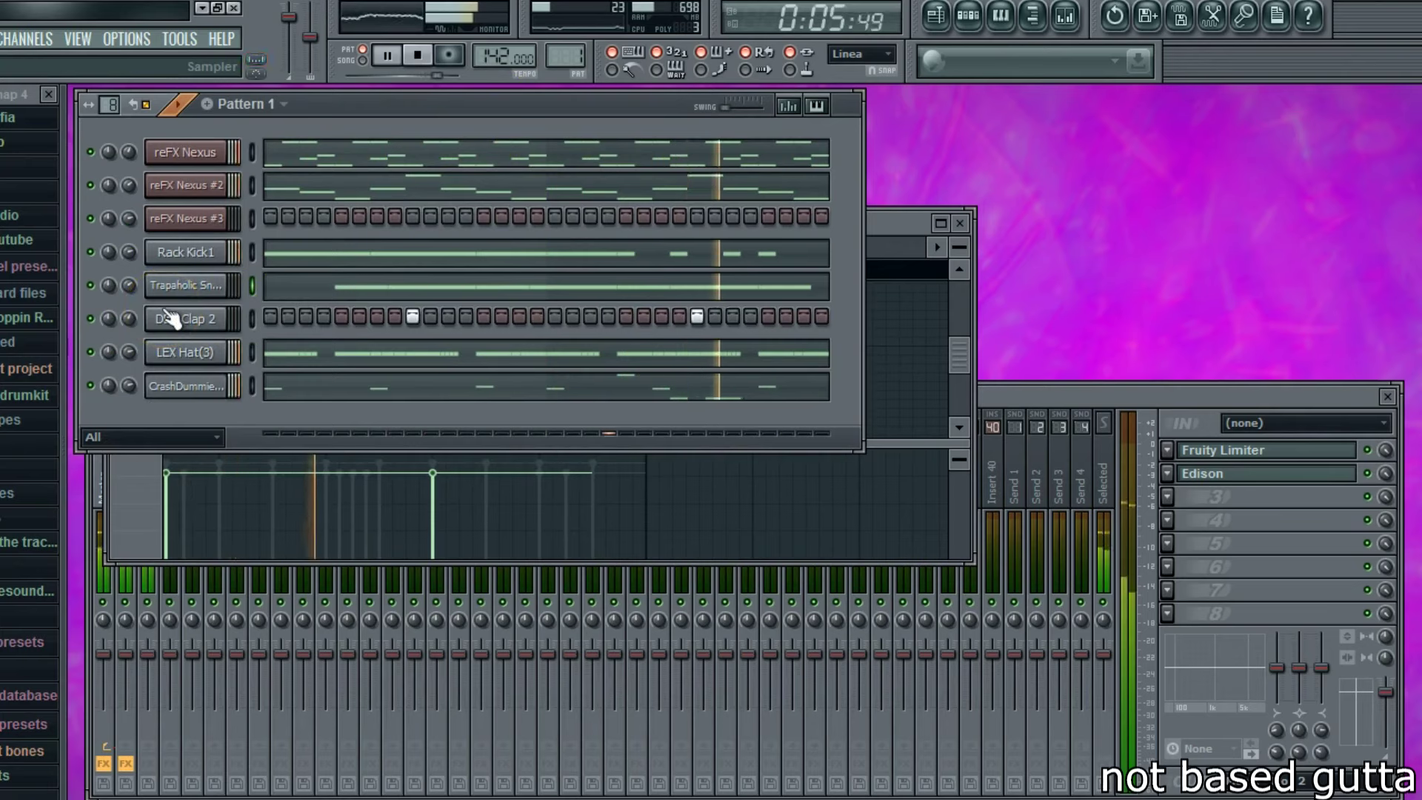
{"action": "left_click", "coordinate": [886, 221]}
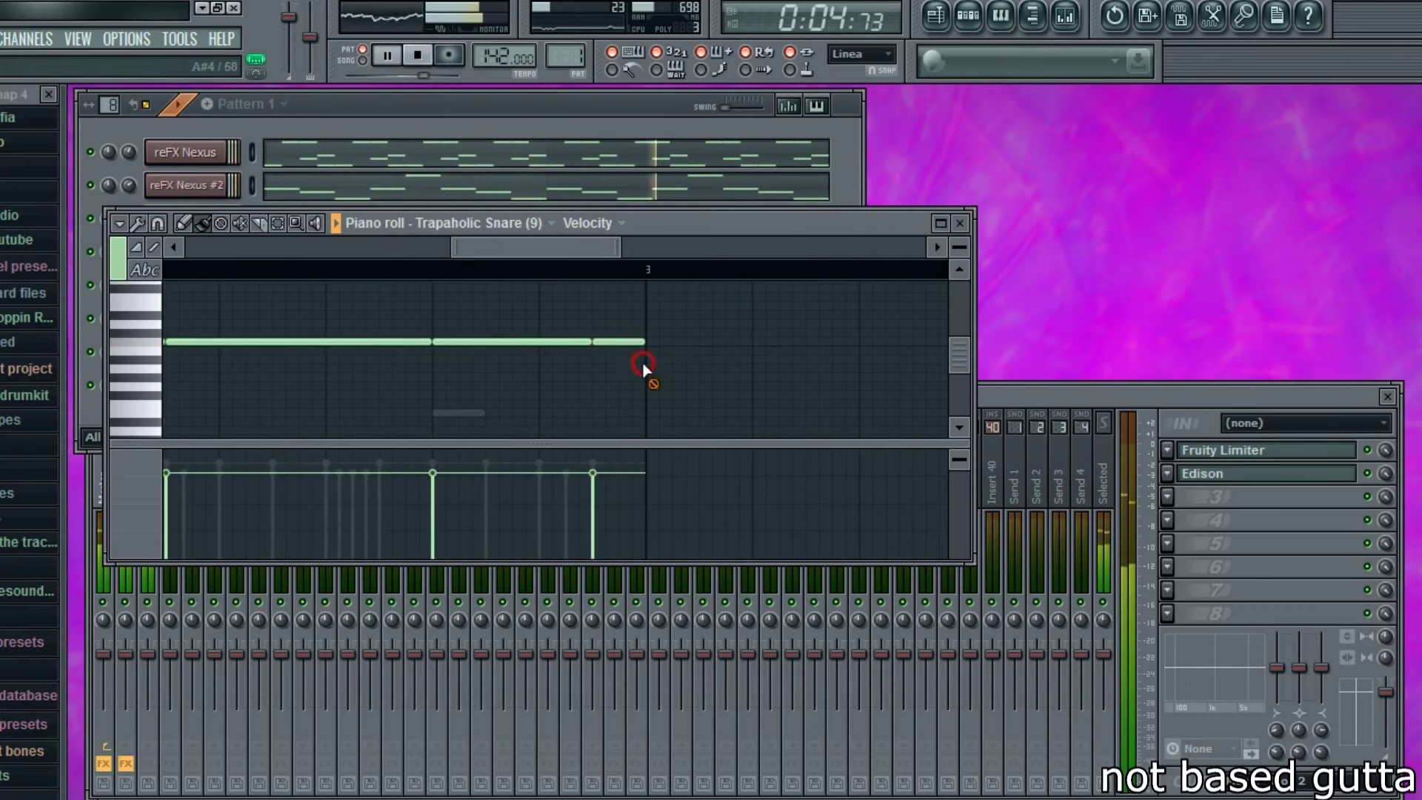
{"action": "left_click", "coordinate": [428, 108]}
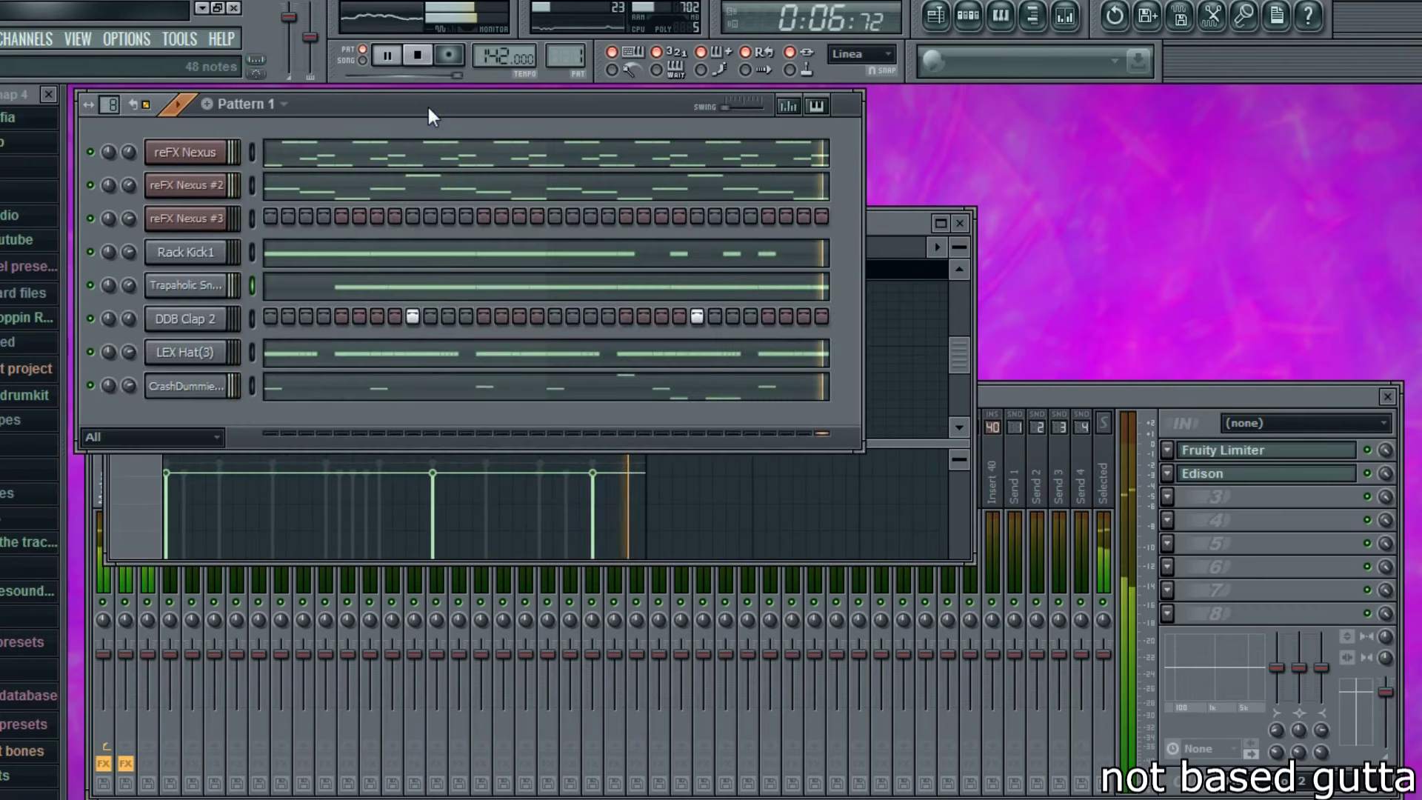
- Stop playback and mute every channel except reFX Nexus and reFX Nexus #2
{"action": "key", "text": "space"}
{"action": "right_click", "coordinate": [90, 184]}
{"action": "left_click", "coordinate": [102, 194]}
{"action": "left_click", "coordinate": [90, 152]}
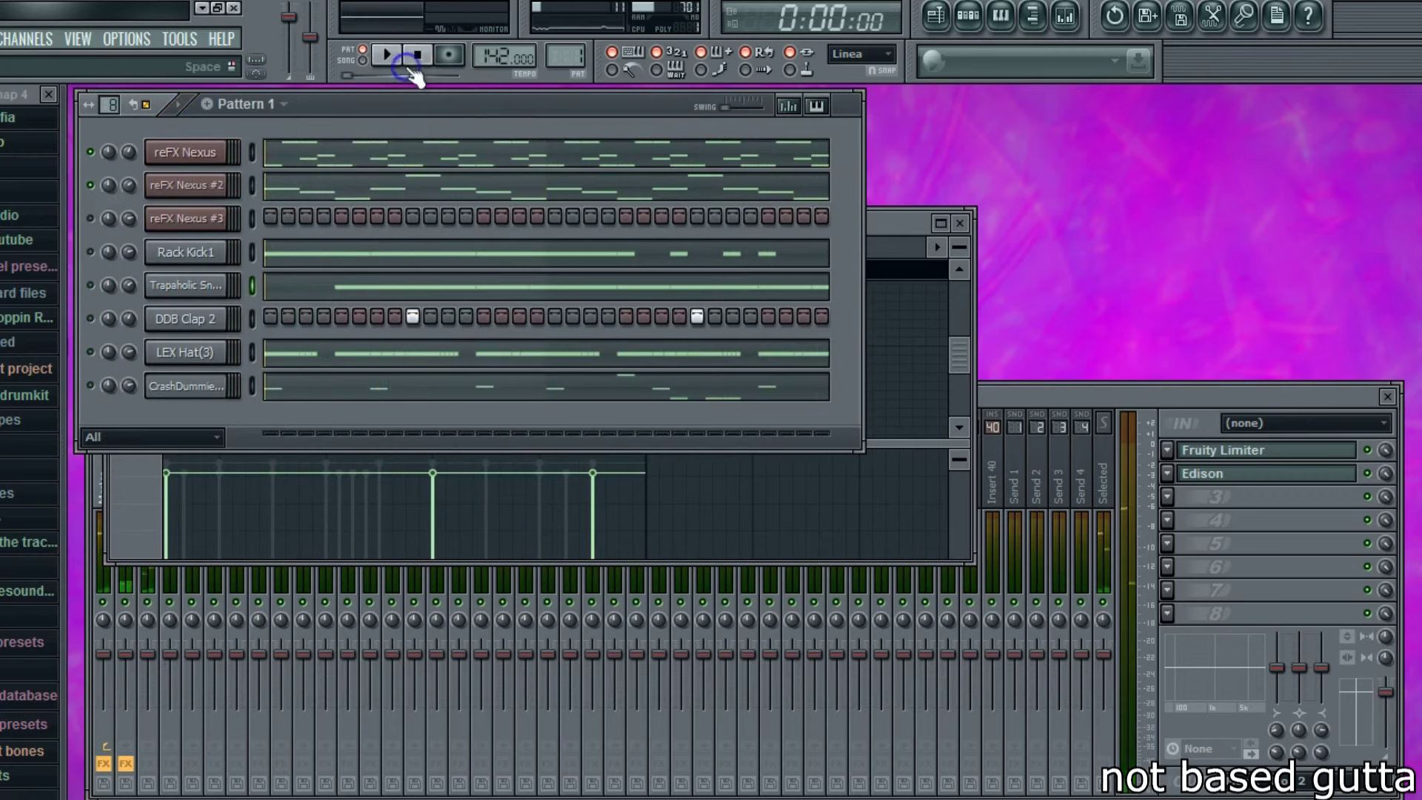
- Load the PN Arena Ambience preset from the Piano category in reFX Nexus #3
{"action": "left_click", "coordinate": [182, 219]}
{"action": "left_click", "coordinate": [448, 219]}
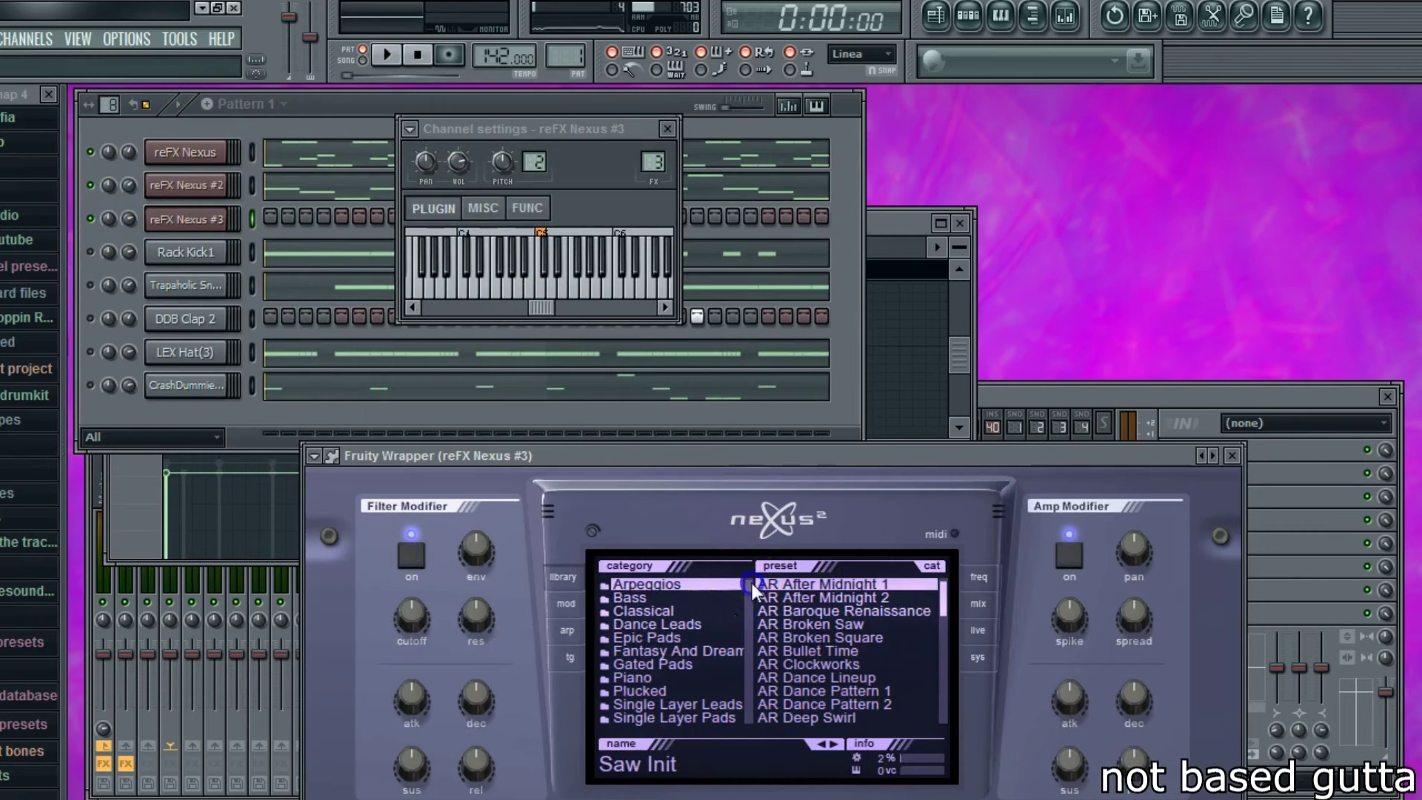
{"action": "scroll", "coordinate": [752, 583], "scroll_direction": "down", "scroll_amount": 1}
{"action": "left_click", "coordinate": [690, 663]}
{"action": "left_click", "coordinate": [789, 584]}
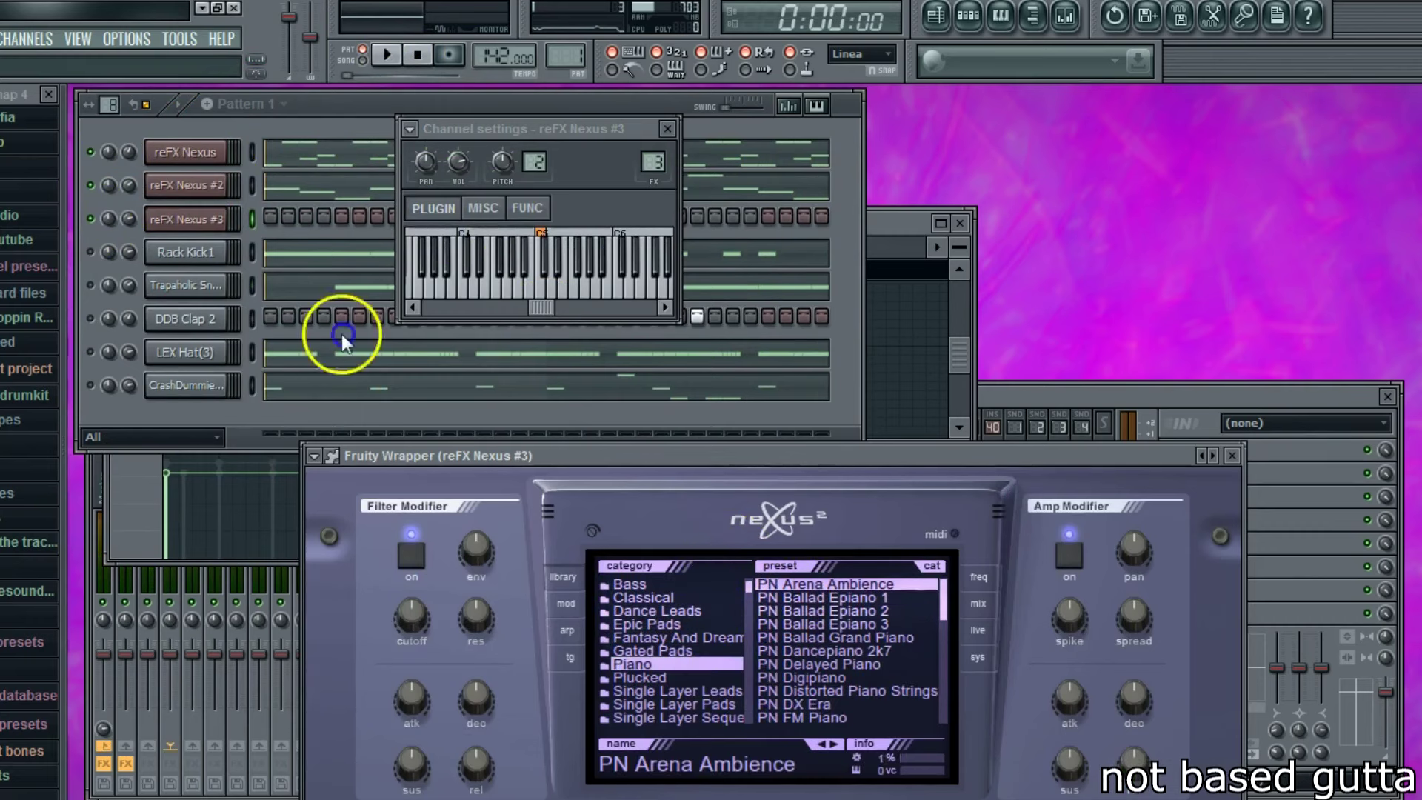
- Lower the reFX Nexus #3 volume slightly and open its piano roll maximized at the start of bar 1
{"action": "key", "text": "space"}
{"action": "left_click_drag", "start_coordinate": [129, 219], "coordinate": [127, 229]}
{"action": "right_click", "coordinate": [222, 218]}
{"action": "left_click", "coordinate": [271, 220]}
{"action": "double_click", "coordinate": [641, 228]}
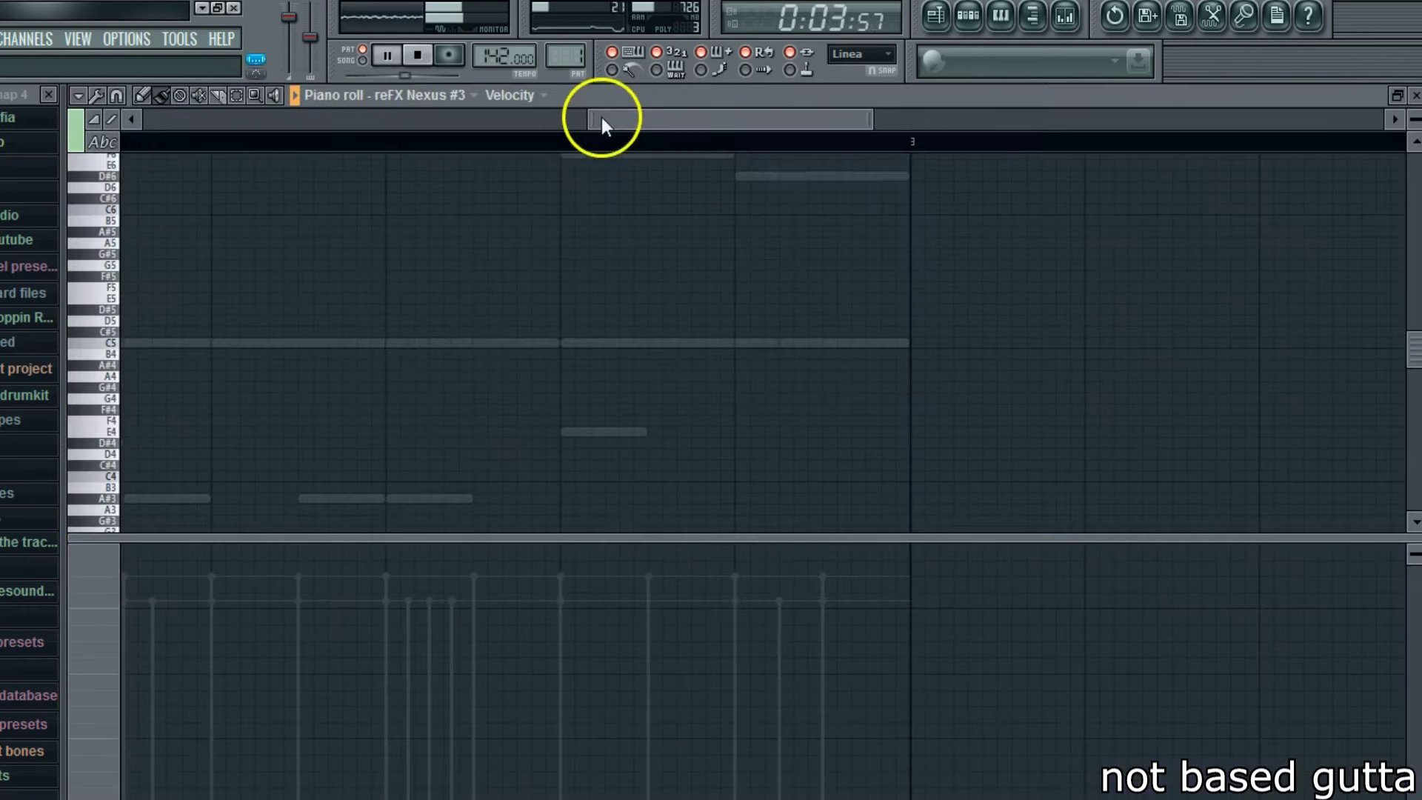
{"action": "scroll", "coordinate": [123, 343], "scroll_direction": "up", "scroll_amount": 1}
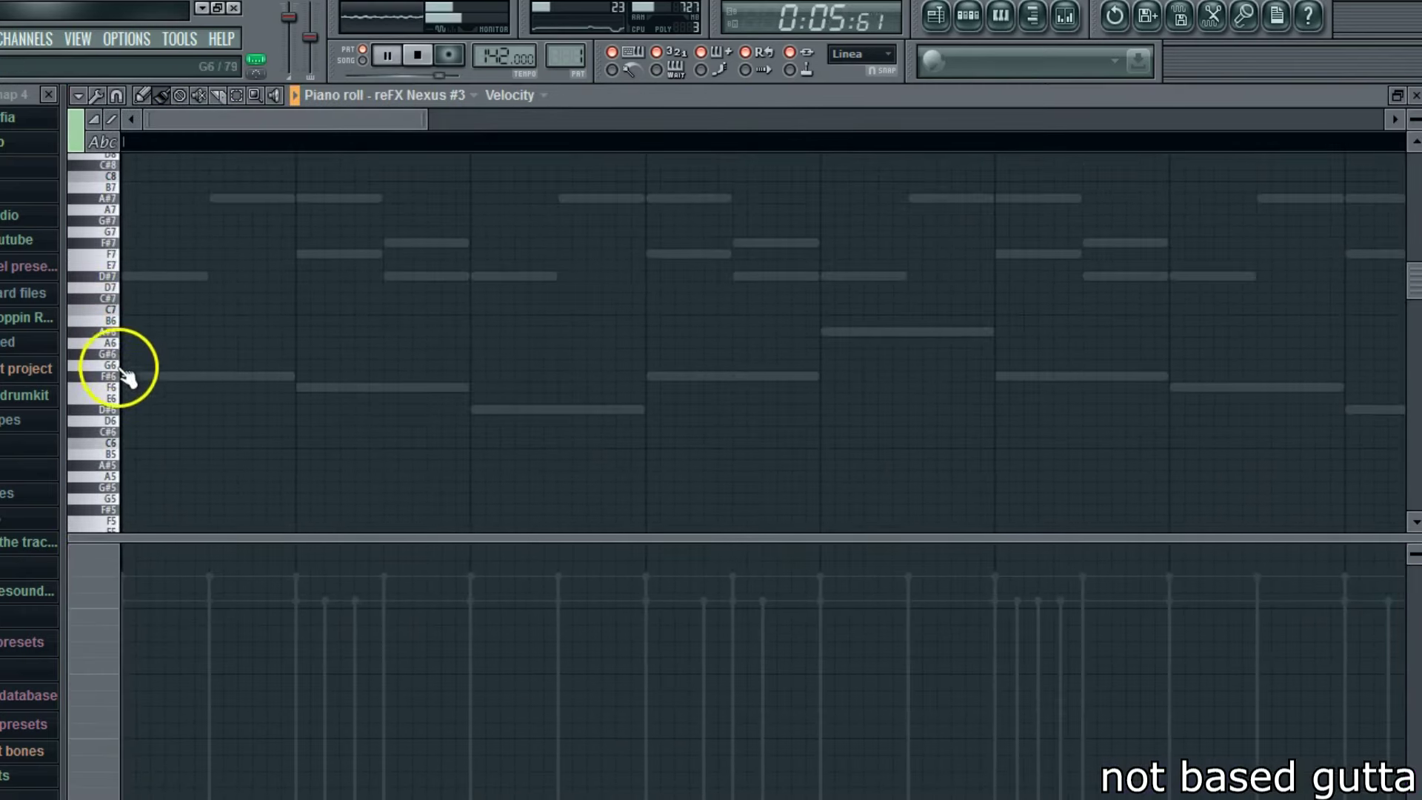
- Draw a reFX Nexus #3 phrase of F#6, a shorter F6 and F#6, D#6 and A#6 from the start of bar 1
{"action": "mouse_move", "coordinate": [132, 376]}
{"action": "left_mouse_down"}
{"action": "mouse_move", "coordinate": [238, 379]}
{"action": "mouse_move", "coordinate": [295, 413]}
{"action": "mouse_move", "coordinate": [458, 384]}
{"action": "left_mouse_up"}
{"action": "key", "text": "space"}
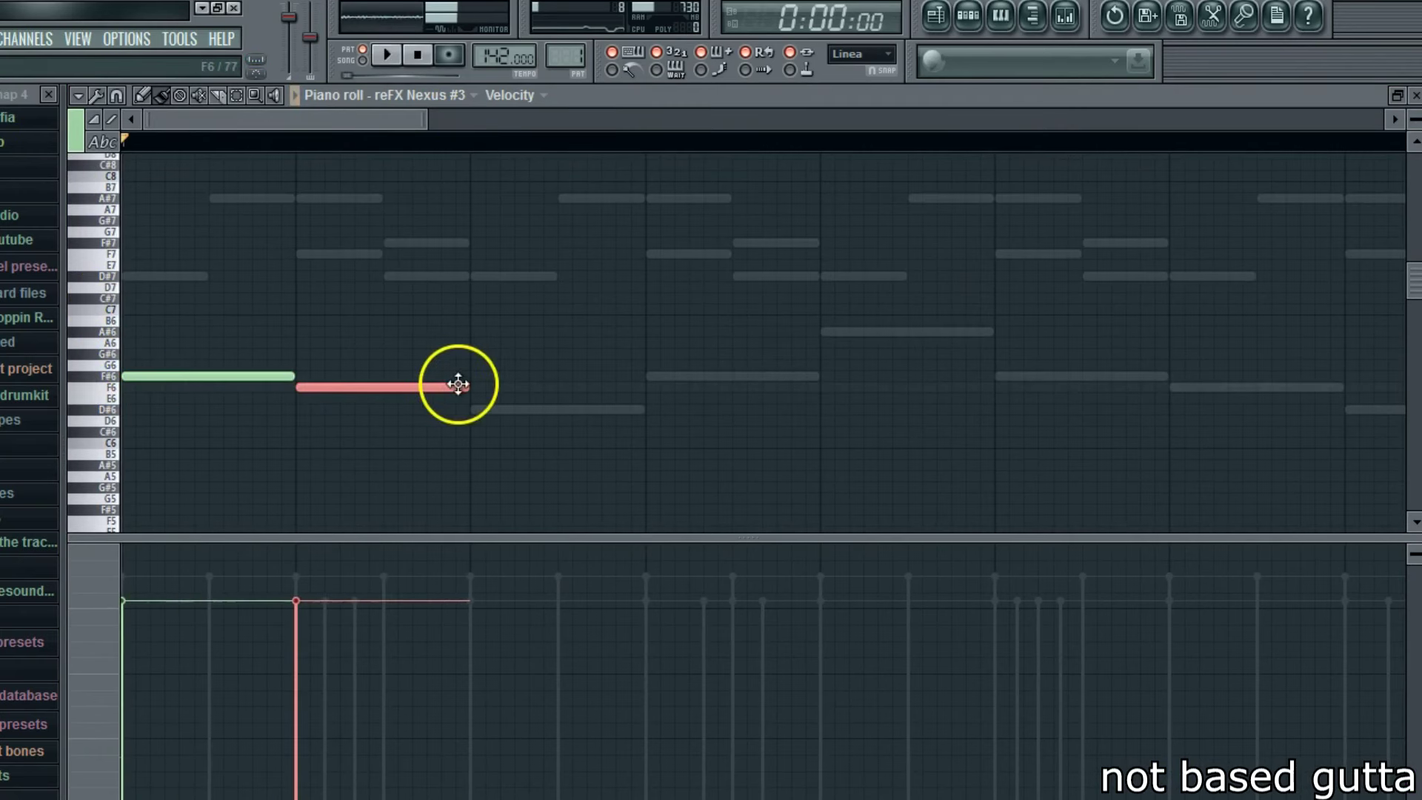
{"action": "left_click_drag", "start_coordinate": [372, 388], "coordinate": [380, 387]}
{"action": "key", "text": "space"}
{"action": "left_click", "coordinate": [388, 376]}
{"action": "left_click", "coordinate": [475, 408]}
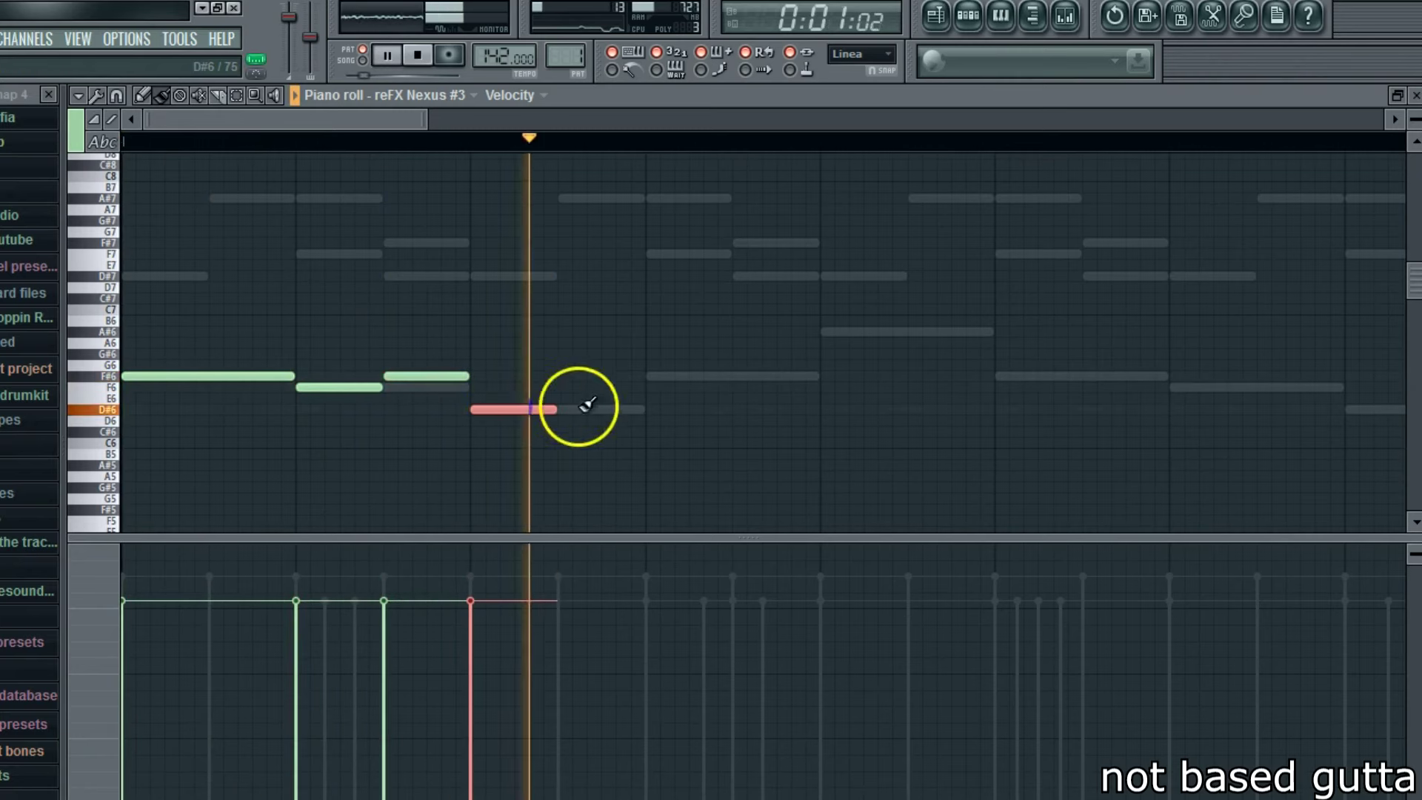
{"action": "mouse_move", "coordinate": [653, 375]}
{"action": "left_mouse_down"}
{"action": "mouse_move", "coordinate": [662, 319]}
{"action": "mouse_move", "coordinate": [819, 331]}
{"action": "left_mouse_up"}
{"action": "key", "text": "space"}
- Extend the D#6 note to the start of the A#6 note and duplicate the five-note phrase to fill bar 1
{"action": "left_click", "coordinate": [79, 96]}
{"action": "mouse_move", "coordinate": [126, 152]}
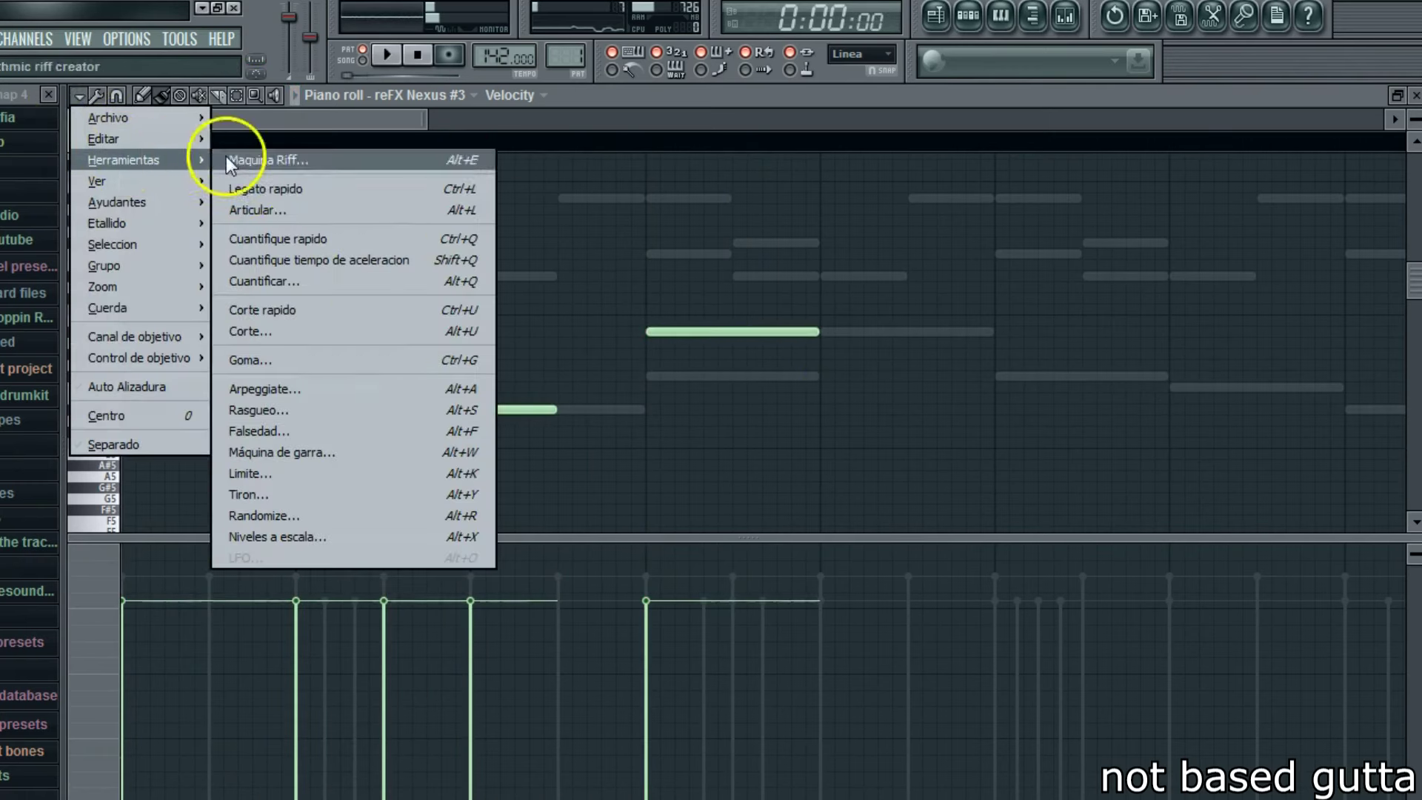
{"action": "left_click", "coordinate": [229, 182]}
{"action": "key", "text": "space"}
{"action": "left_click", "coordinate": [80, 98]}
{"action": "mouse_move", "coordinate": [202, 141]}
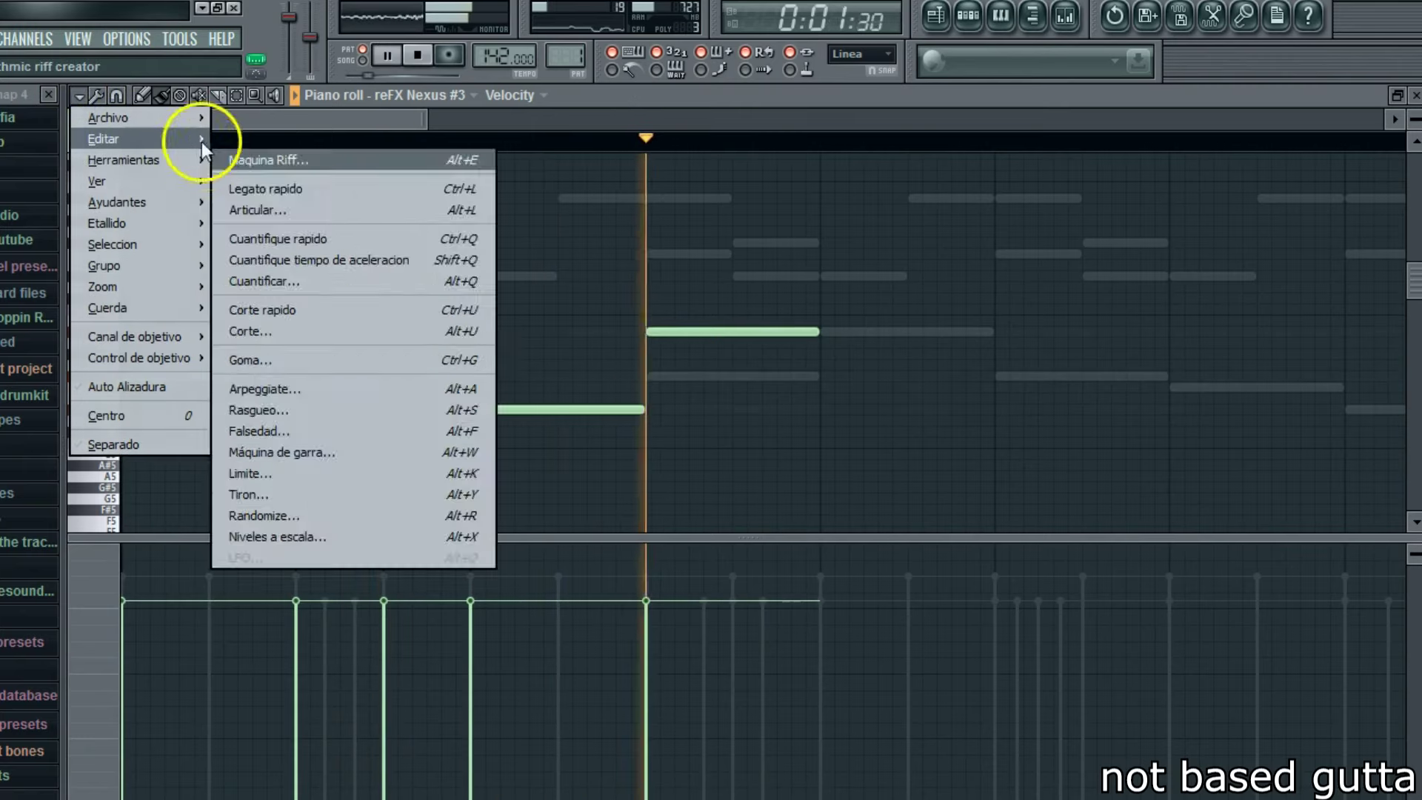
{"action": "left_click", "coordinate": [273, 194]}
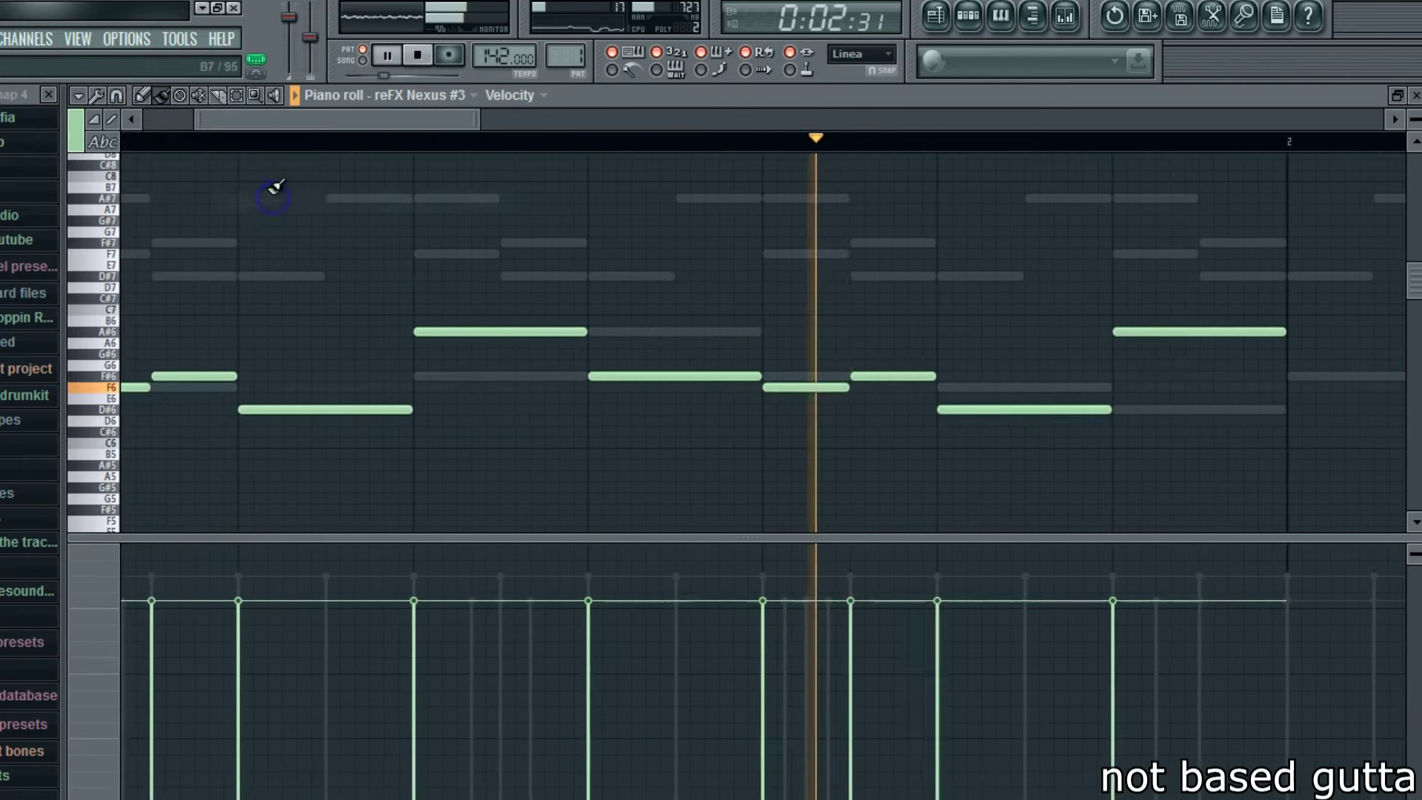
- Duplicate the bar 1 melody into bar 2
{"action": "left_click", "coordinate": [79, 95]}
{"action": "mouse_move", "coordinate": [106, 136]}
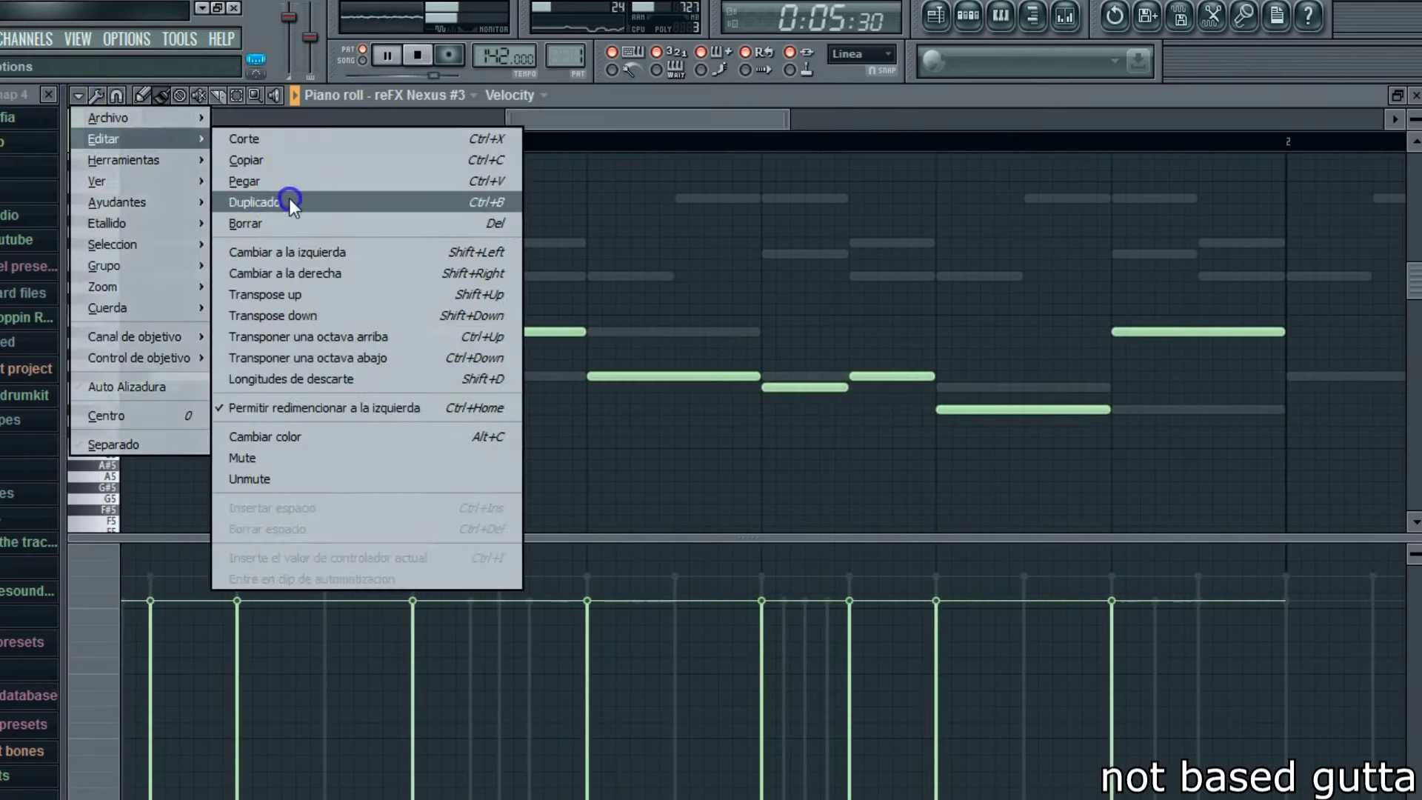
{"action": "left_click", "coordinate": [287, 196]}
{"action": "left_click_drag", "start_coordinate": [506, 121], "coordinate": [146, 121]}
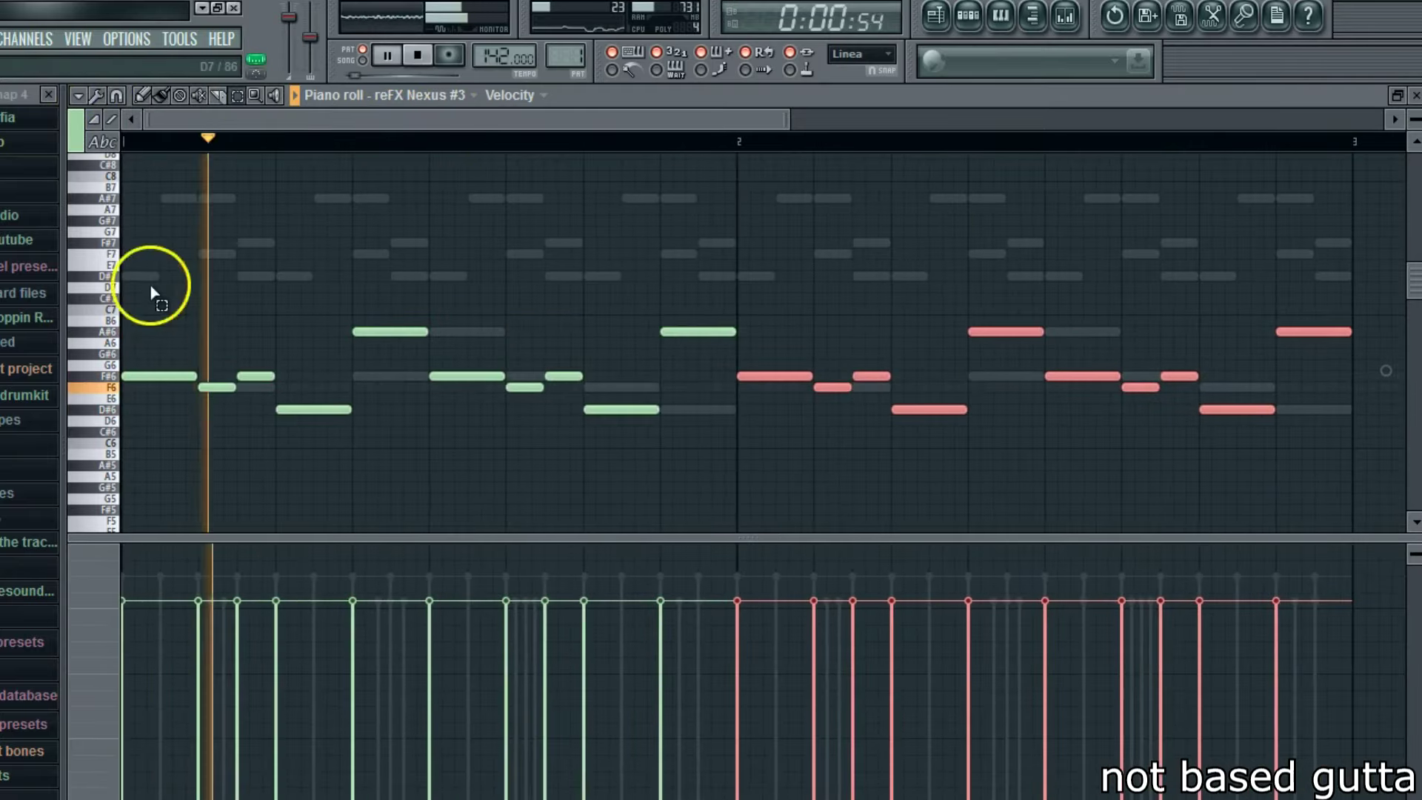
- Layer the whole two-bar melody in two octaves, with a second set of notes one octave below
{"action": "key", "text": "ctrl+a"}
{"action": "left_click", "coordinate": [166, 99]}
{"action": "left_click_drag", "start_coordinate": [165, 372], "coordinate": [116, 305]}
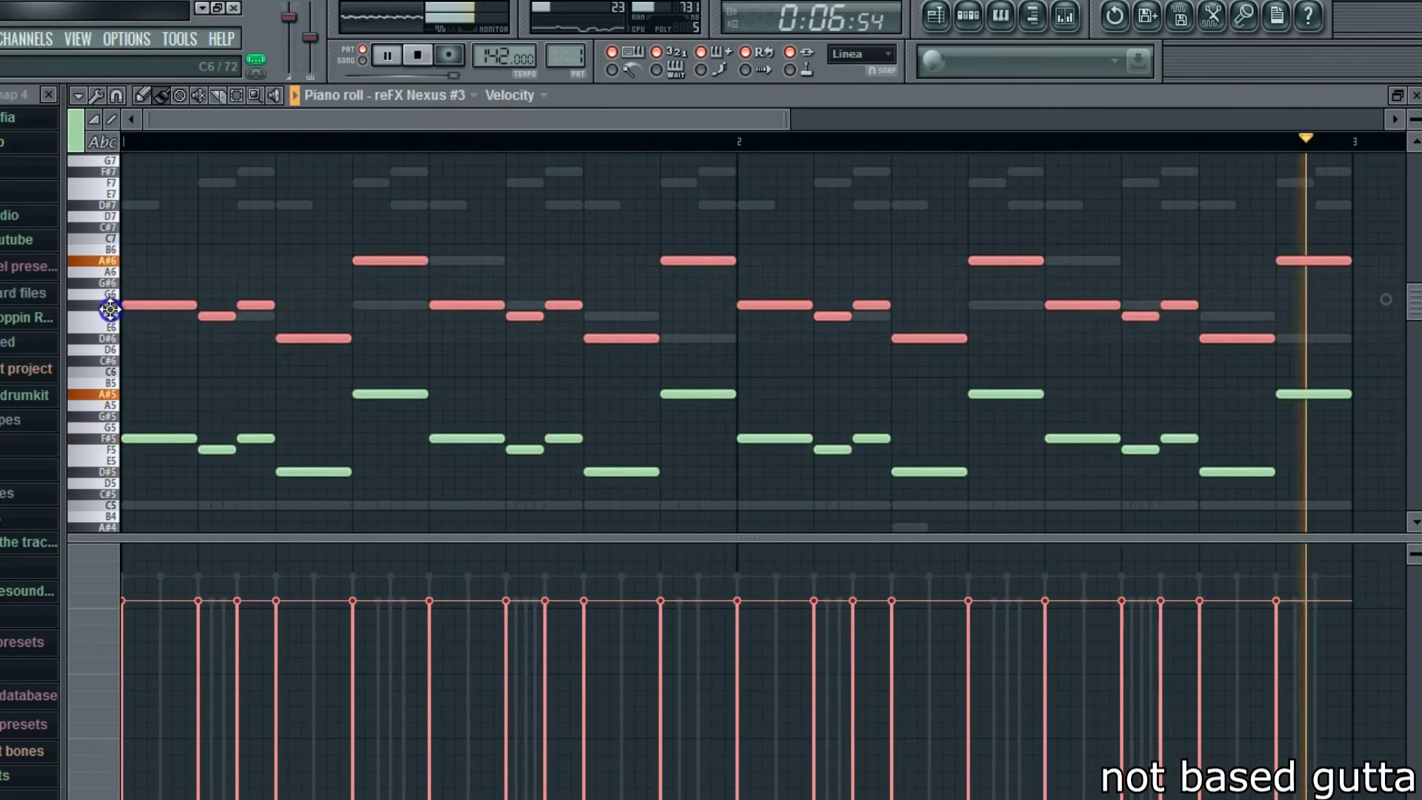
- Select both octave layers, move them up in pitch and close the piano roll
{"action": "left_click", "coordinate": [236, 97]}
{"action": "left_click_drag", "start_coordinate": [93, 166], "coordinate": [90, 551]}
{"action": "left_click", "coordinate": [153, 94]}
{"action": "left_click_drag", "start_coordinate": [159, 429], "coordinate": [129, 248]}
{"action": "left_click", "coordinate": [1414, 95]}
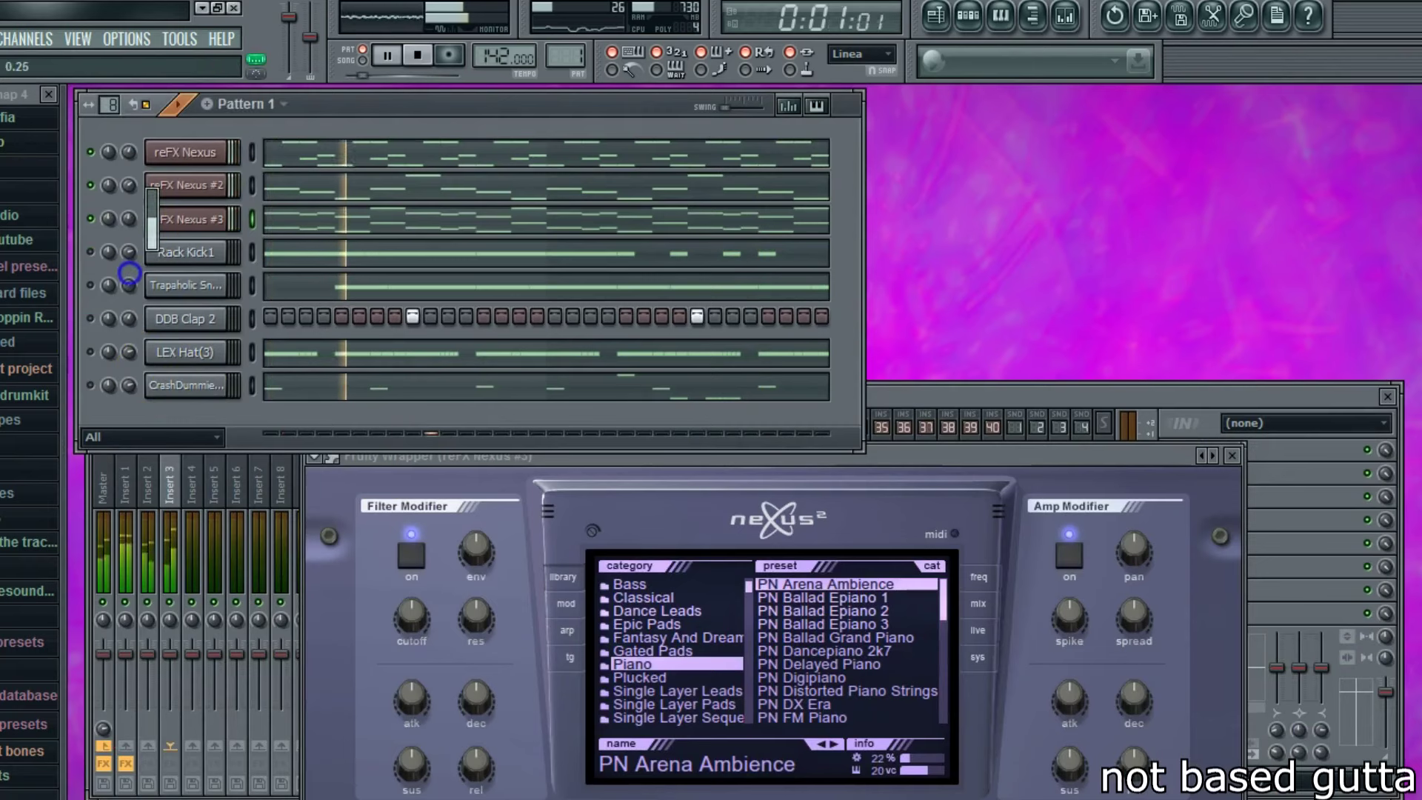
- Unmute all channels except reFX Nexus and restart playback
{"action": "left_click", "coordinate": [88, 219]}
{"action": "right_click", "coordinate": [94, 222]}
{"action": "left_click", "coordinate": [95, 224]}
{"action": "right_click", "coordinate": [94, 220]}
{"action": "left_click", "coordinate": [96, 224]}
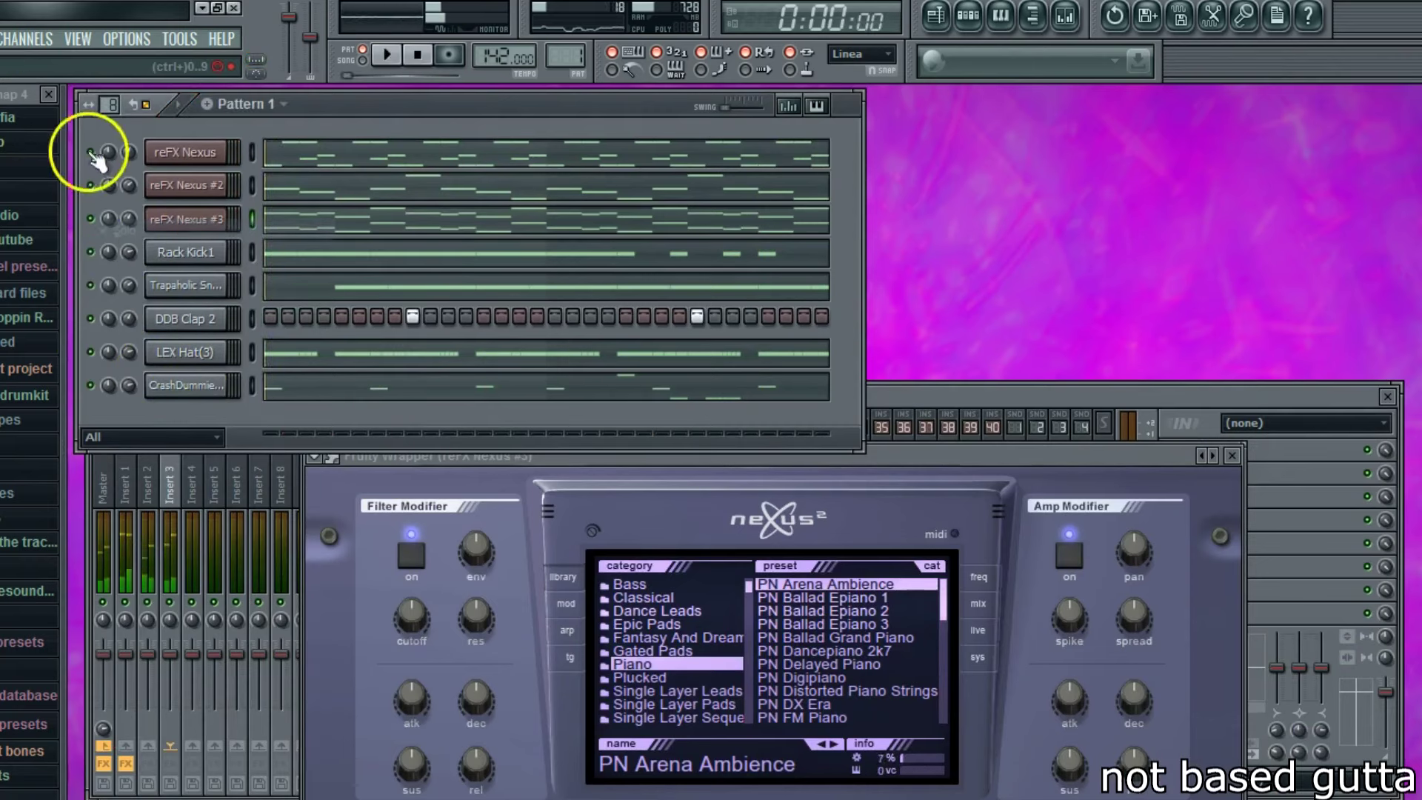
{"action": "left_click", "coordinate": [89, 150]}
{"action": "key", "text": "space"}
{"action": "key", "text": "space"}
- Move all reFX Nexus #3 notes back down so the layers start on F#6 and F#5, and close the piano roll
{"action": "left_click", "coordinate": [268, 215]}
{"action": "left_click", "coordinate": [239, 95]}
{"action": "left_click_drag", "start_coordinate": [108, 176], "coordinate": [108, 485]}
{"action": "left_click", "coordinate": [161, 96]}
{"action": "left_click_drag", "start_coordinate": [163, 427], "coordinate": [163, 513]}
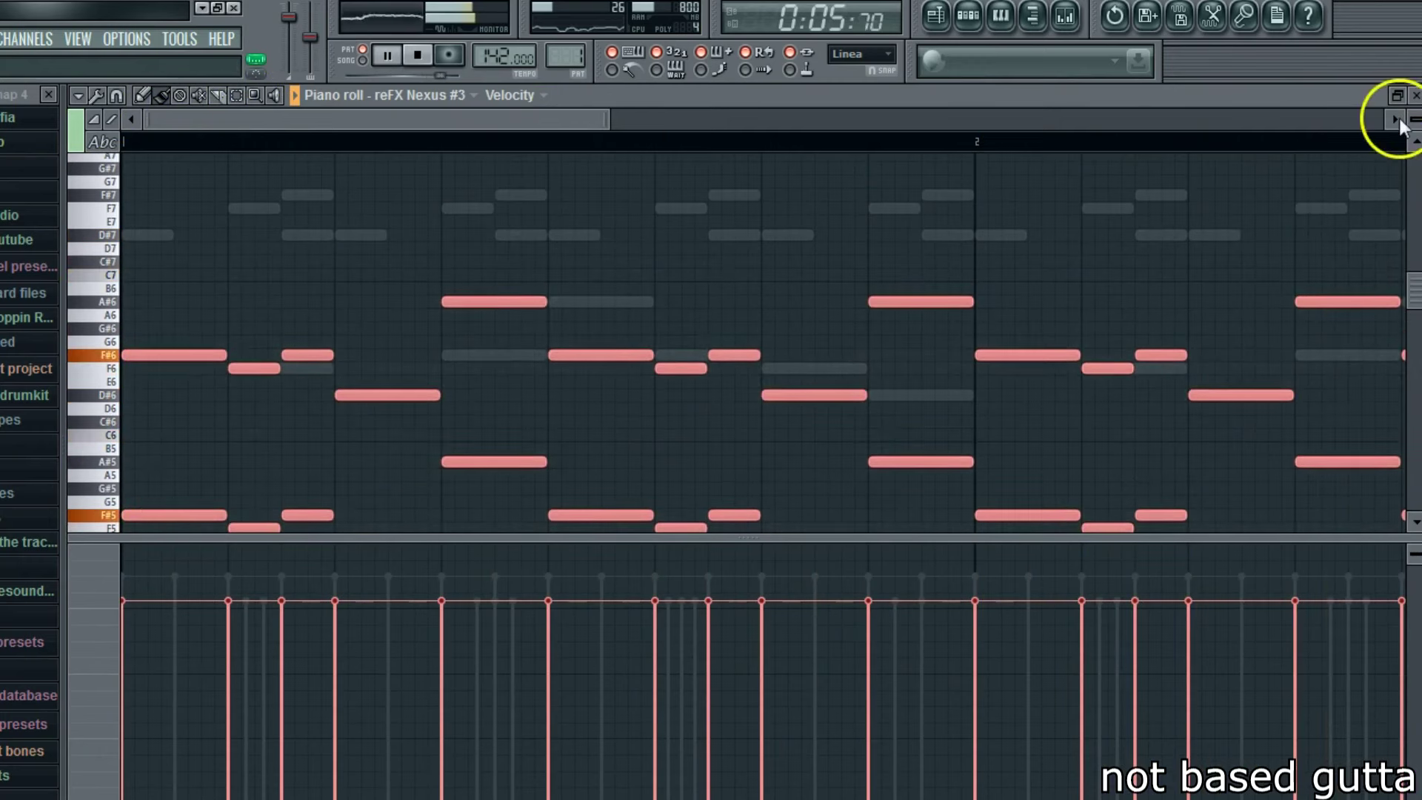
{"action": "left_click", "coordinate": [1415, 95]}
- Open Edison from the Master mixer track's effects
{"action": "left_click", "coordinate": [1153, 405]}
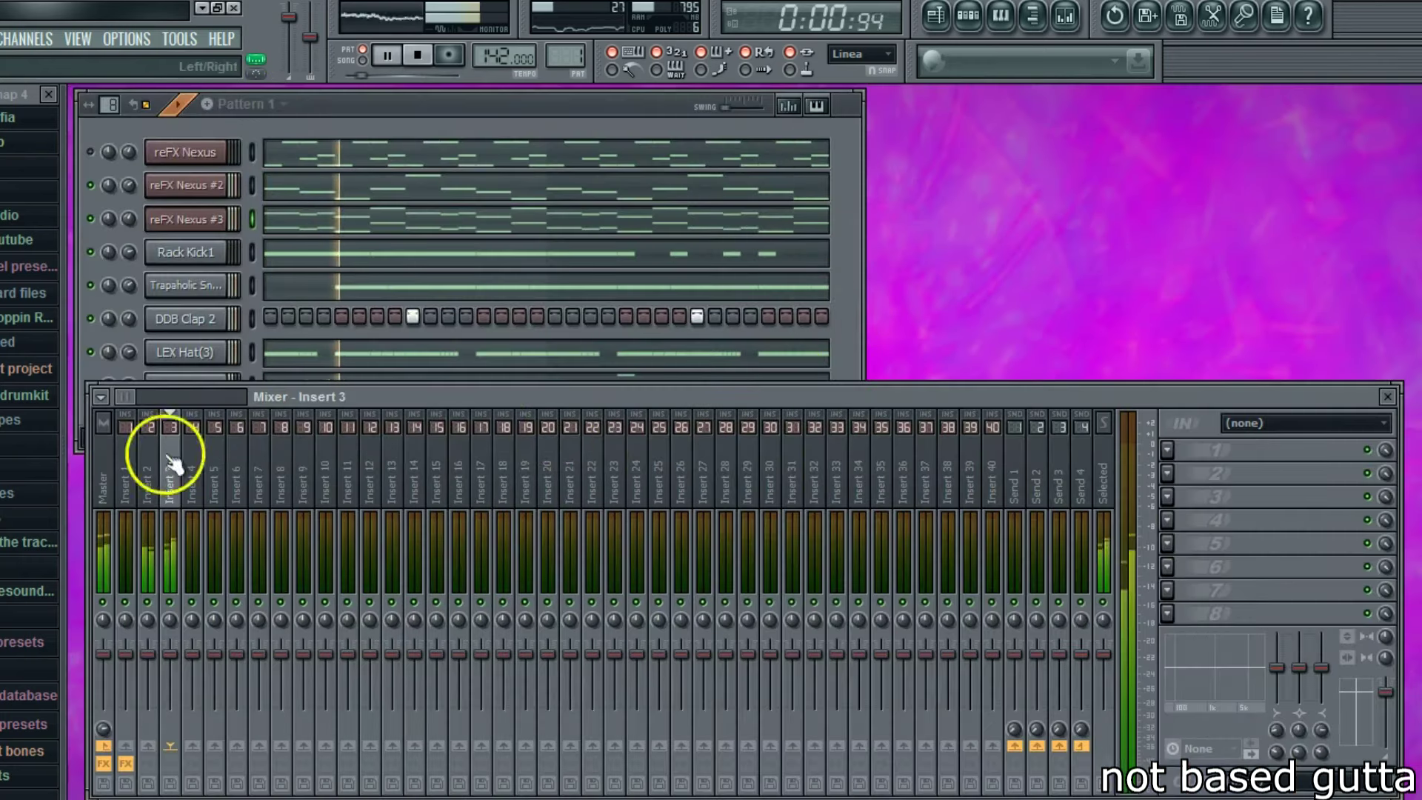
{"action": "left_click", "coordinate": [104, 459]}
{"action": "left_click", "coordinate": [1235, 481]}
{"action": "left_click", "coordinate": [1236, 482]}
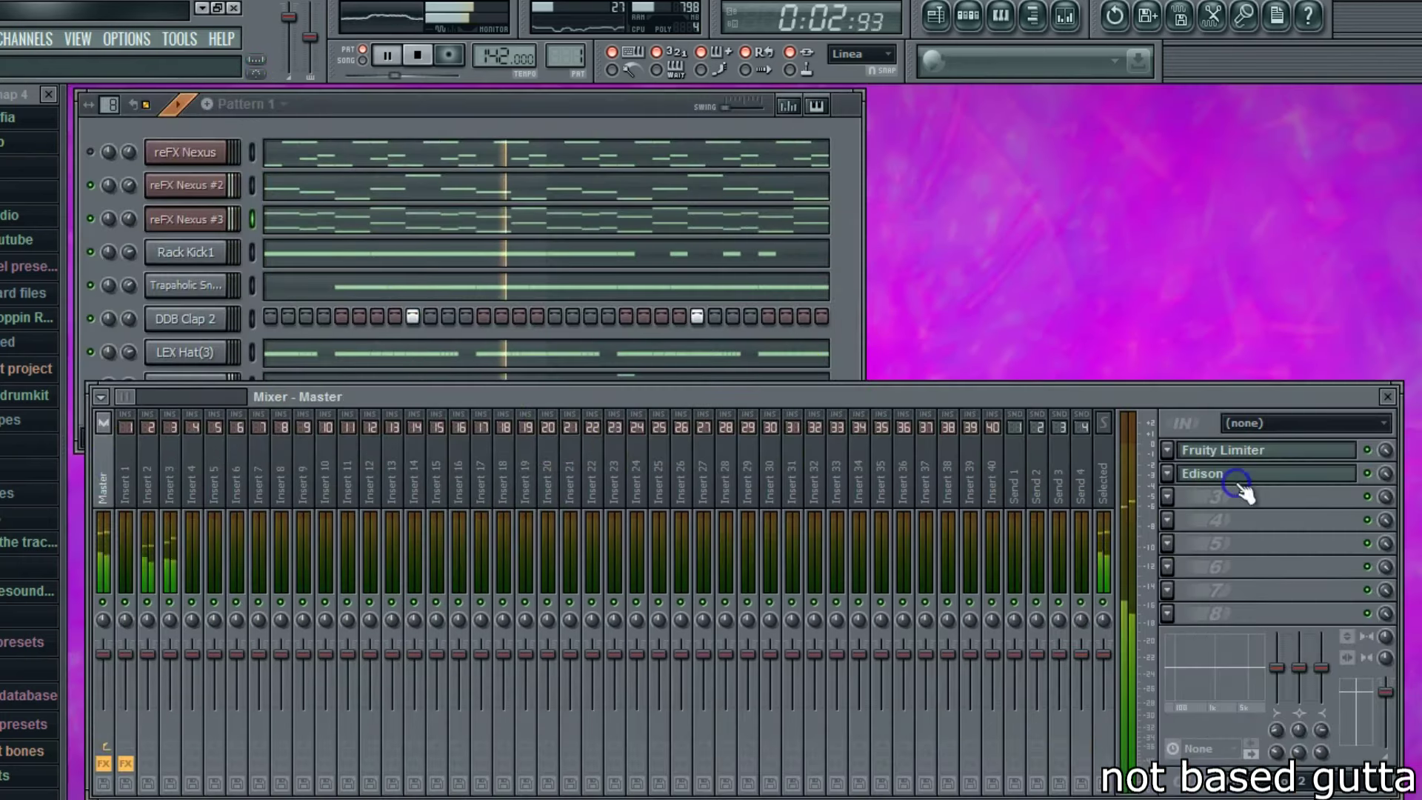
{"action": "left_click", "coordinate": [1236, 481]}
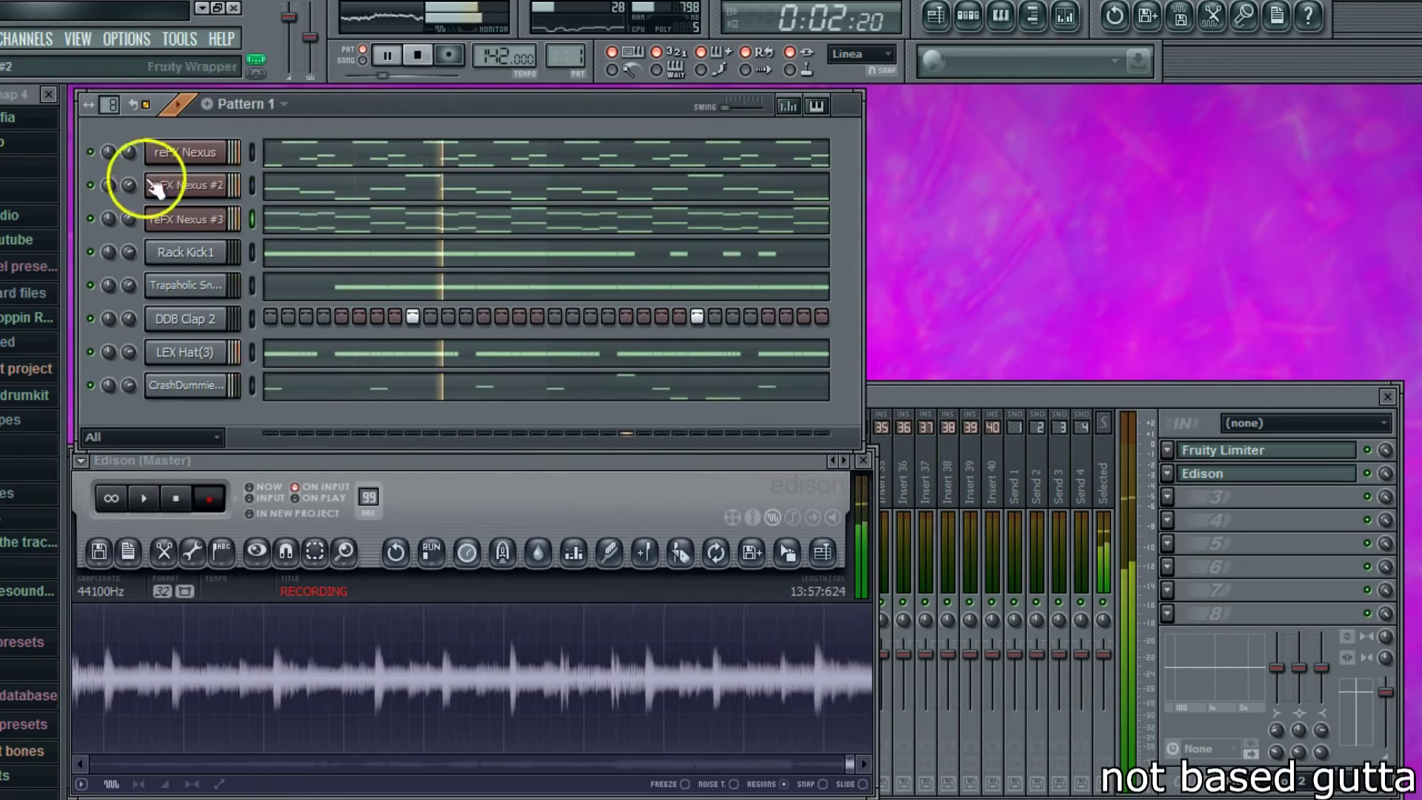
- Delete one of the two octave layers from the reFX Nexus #3 melody and close the piano roll
{"action": "left_click", "coordinate": [294, 218]}
{"action": "left_click_drag", "start_coordinate": [608, 117], "coordinate": [964, 160]}
{"action": "left_click_drag", "start_coordinate": [100, 363], "coordinate": [100, 466]}
{"action": "key", "text": "Delete"}
{"action": "left_click", "coordinate": [1411, 95]}
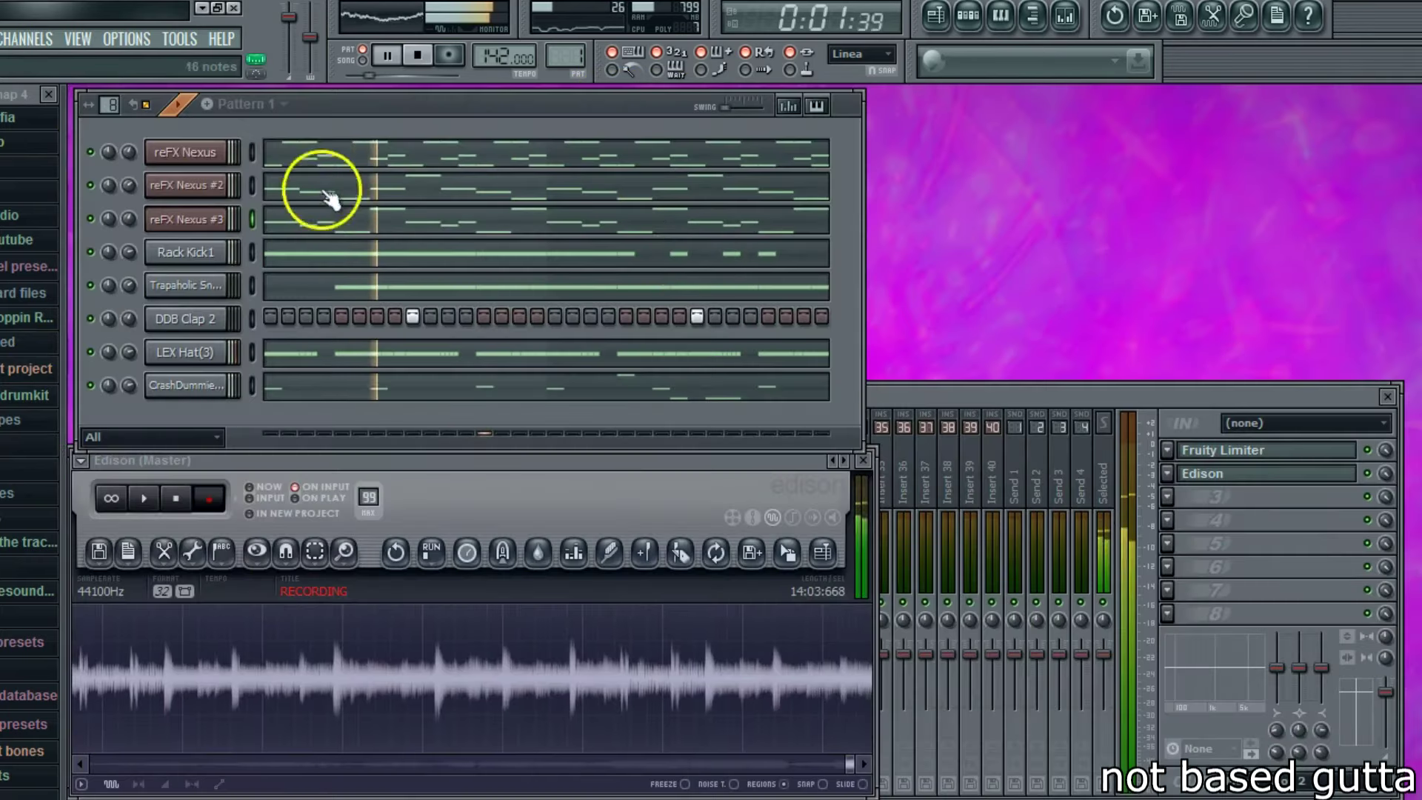
- Solo reFX Nexus #3, bring up its plugin window, move it clear of the channels and stop playback
{"action": "right_click", "coordinate": [98, 222]}
{"action": "left_click", "coordinate": [104, 230]}
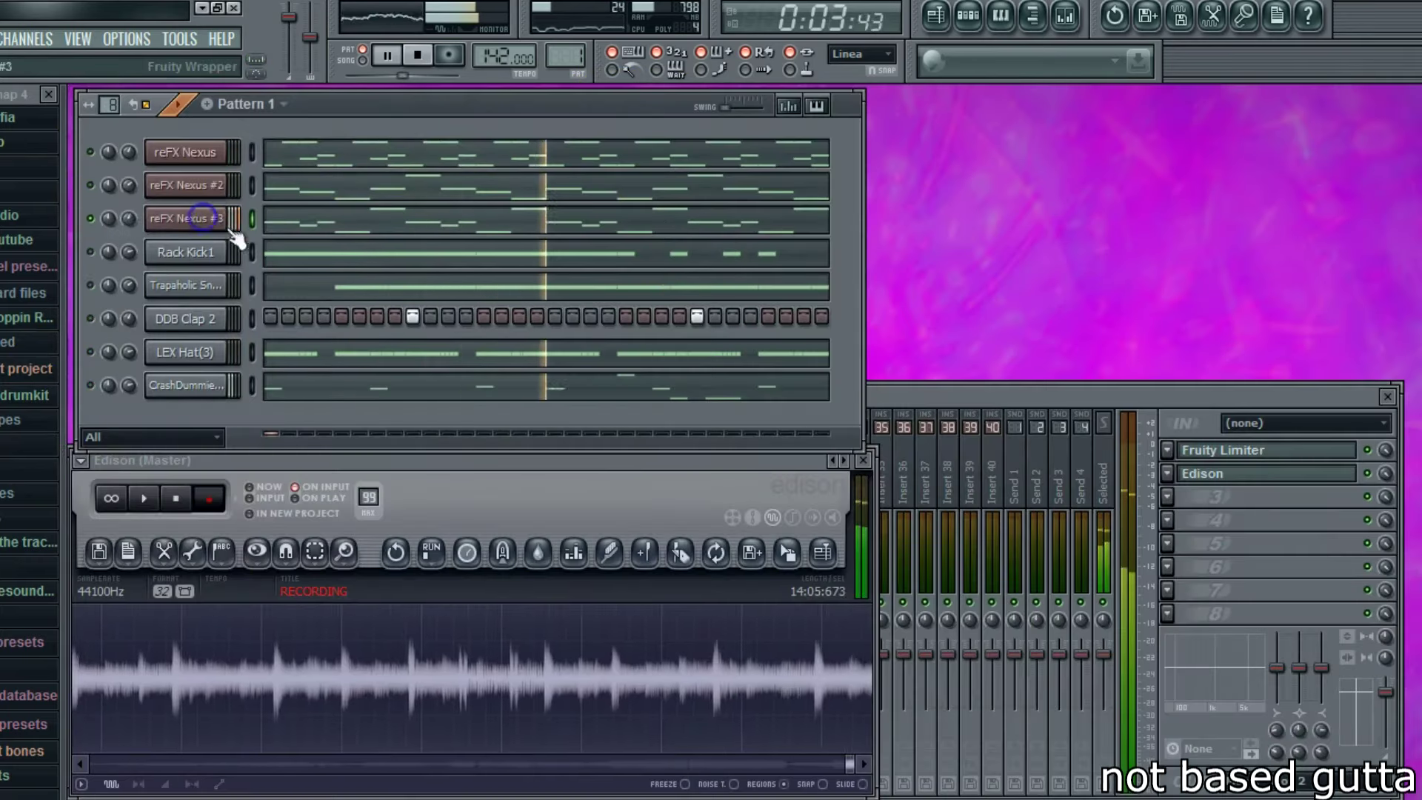
{"action": "left_click", "coordinate": [190, 219]}
{"action": "left_click_drag", "start_coordinate": [595, 456], "coordinate": [651, 167]}
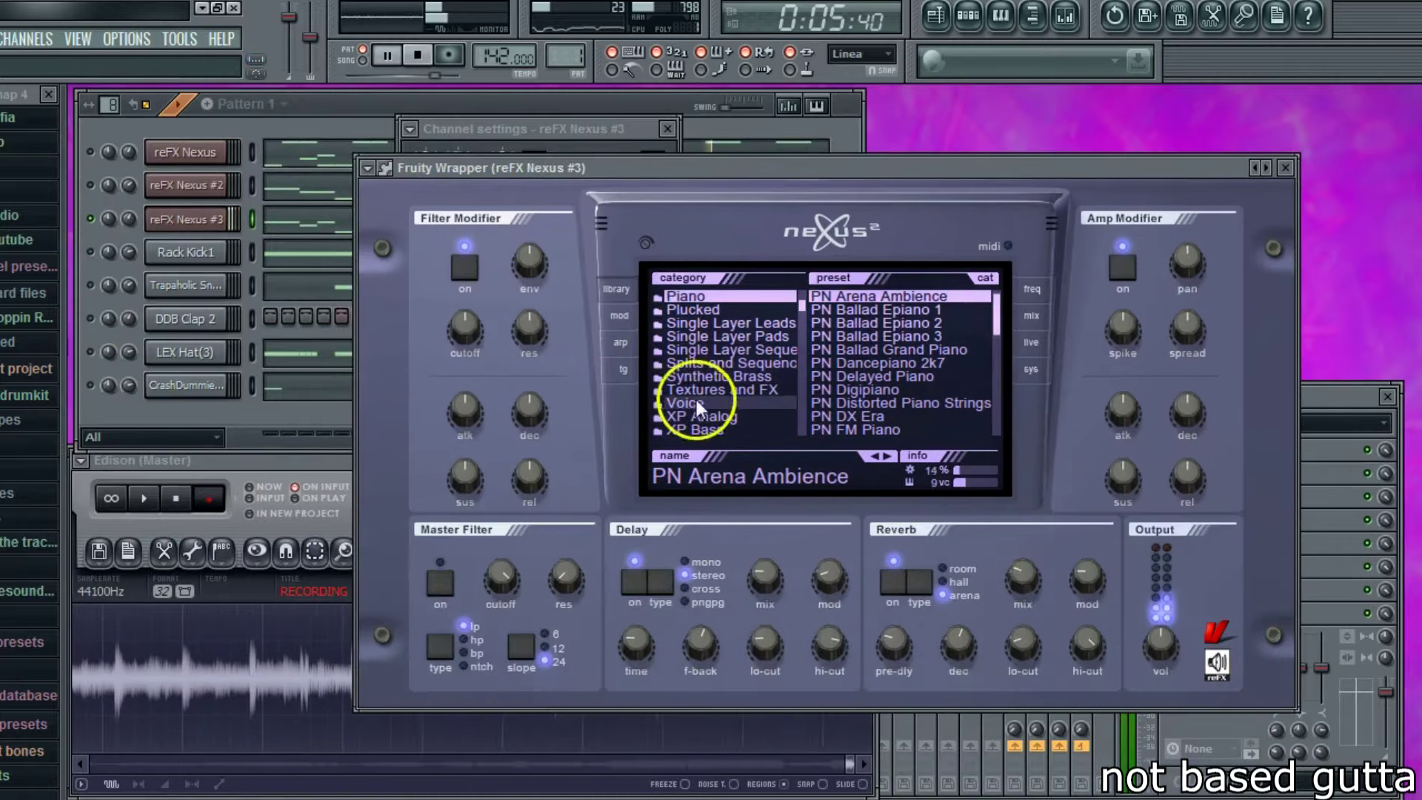
{"action": "key", "text": "space"}
- Audition the SY presets of the XP Crank category on reFX Nexus #3 up to SY Hard and Heavy
{"action": "scroll", "coordinate": [771, 340], "scroll_direction": "down", "scroll_amount": 4}
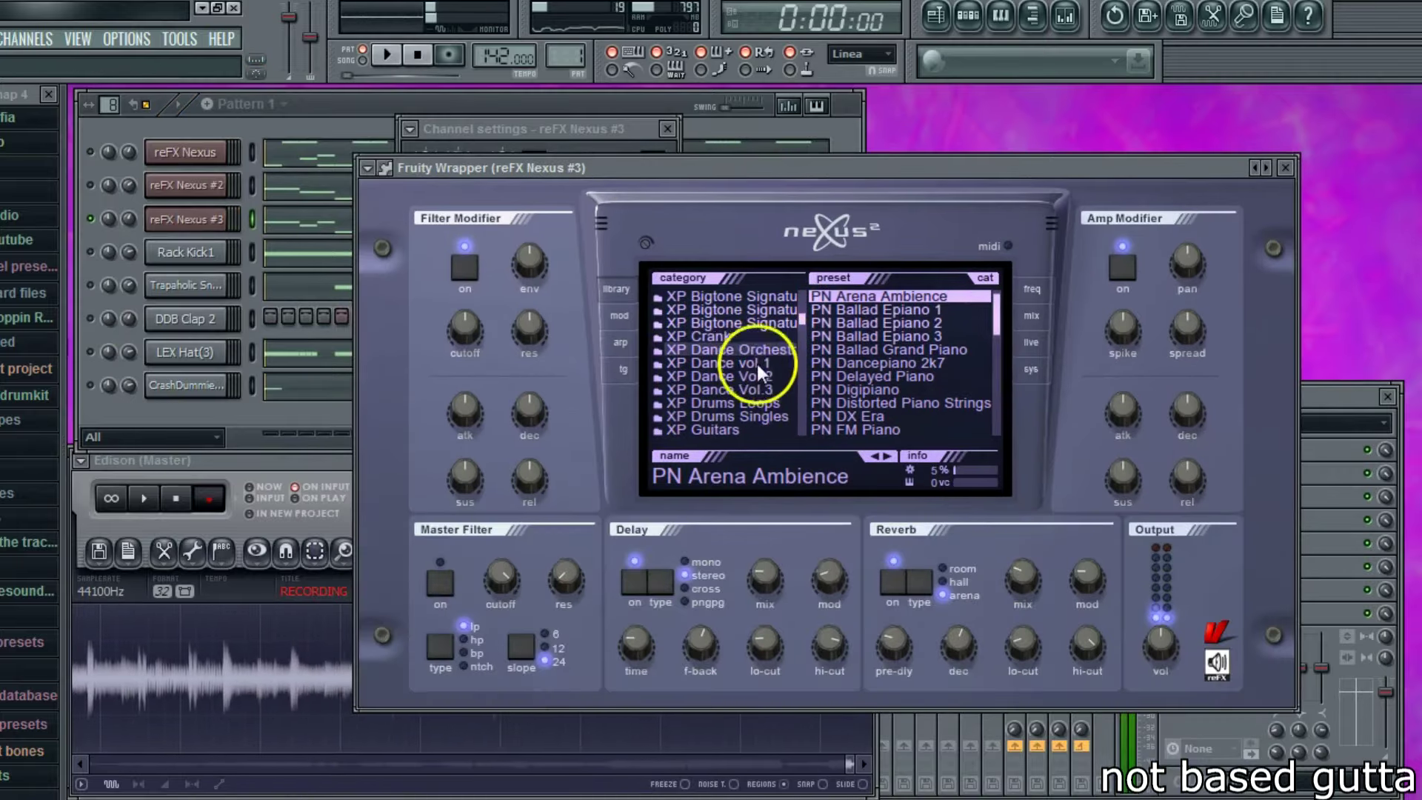
{"action": "left_click", "coordinate": [756, 337]}
{"action": "left_click_drag", "start_coordinate": [996, 303], "coordinate": [990, 399]}
{"action": "left_click", "coordinate": [942, 363]}
{"action": "left_click", "coordinate": [887, 456]}
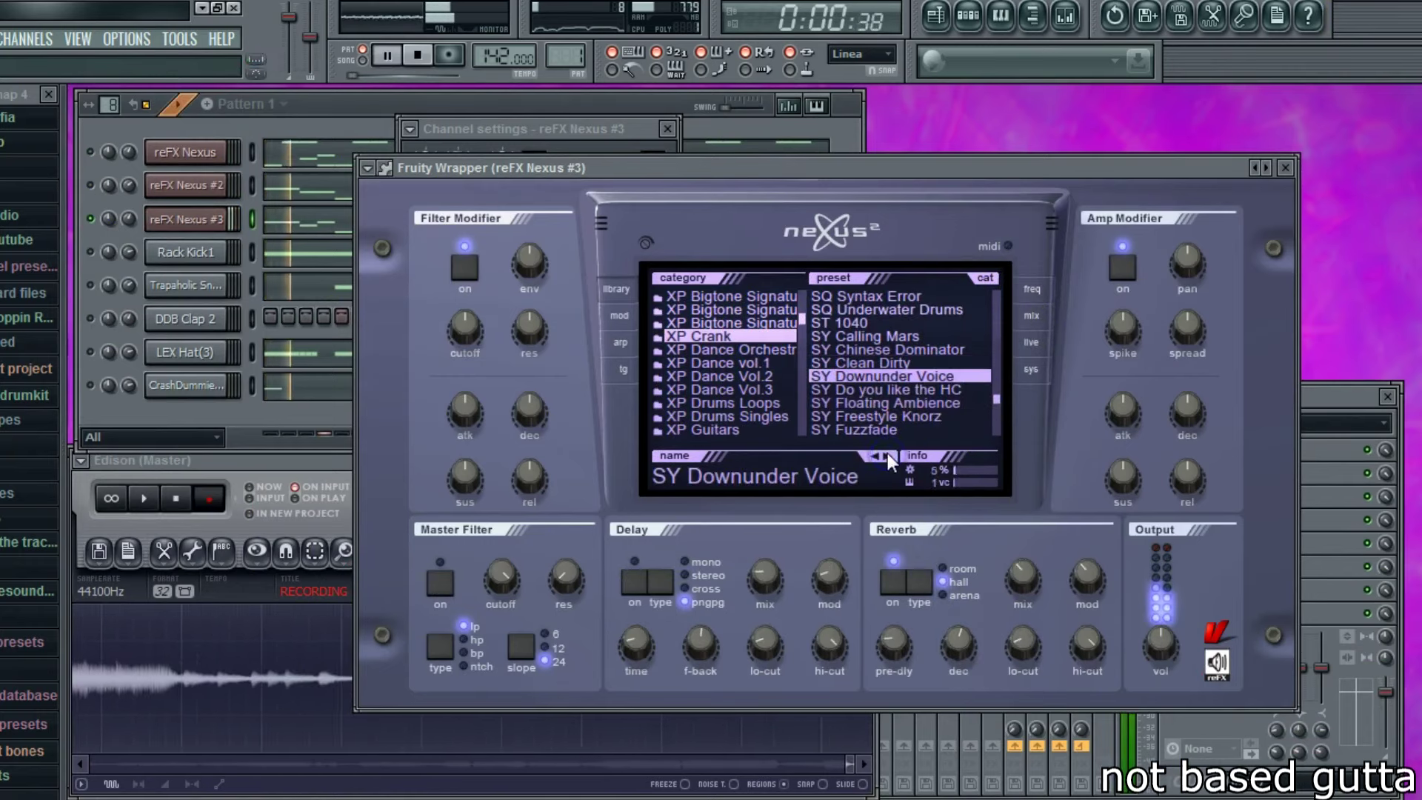
{"action": "left_click", "coordinate": [887, 455]}
{"action": "left_click", "coordinate": [887, 454]}
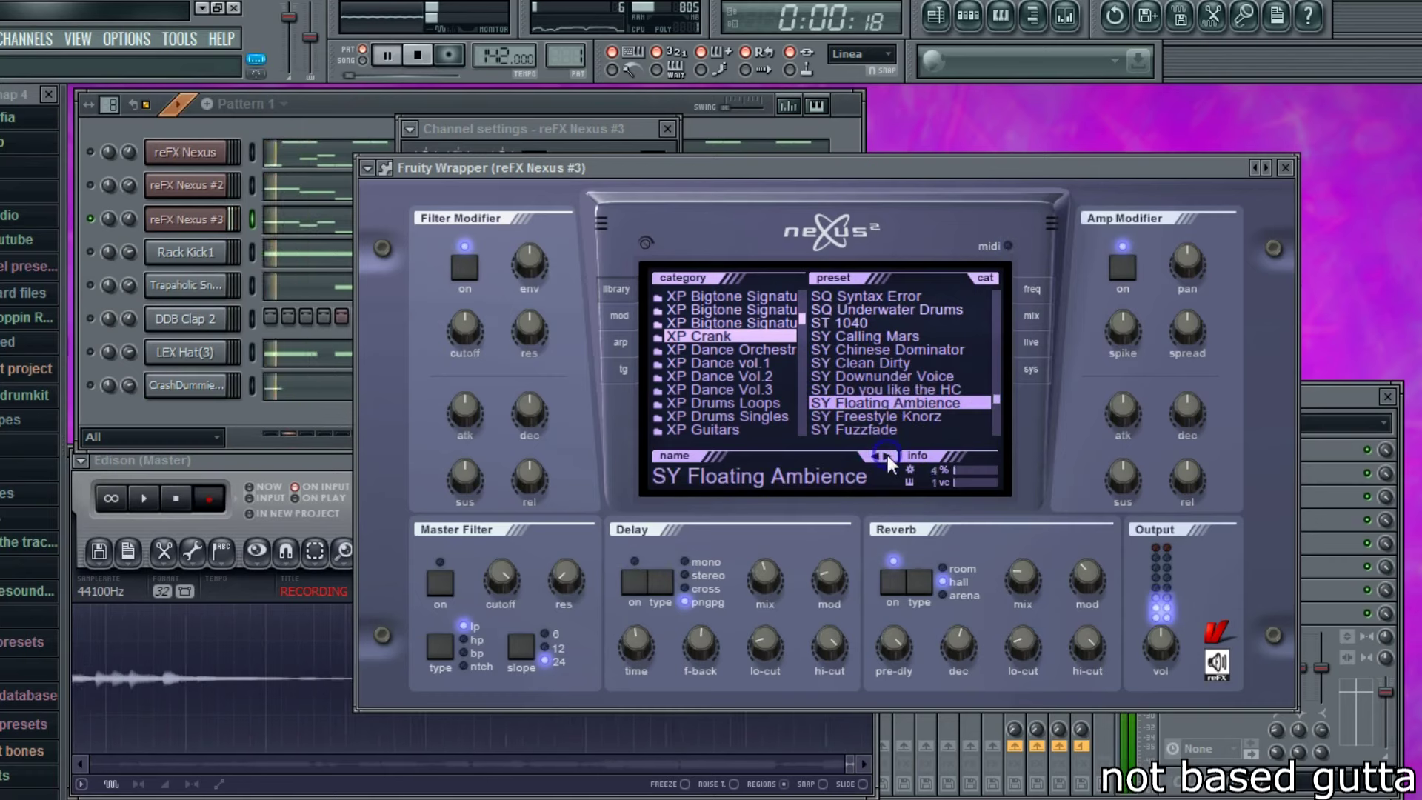
{"action": "left_click", "coordinate": [890, 456]}
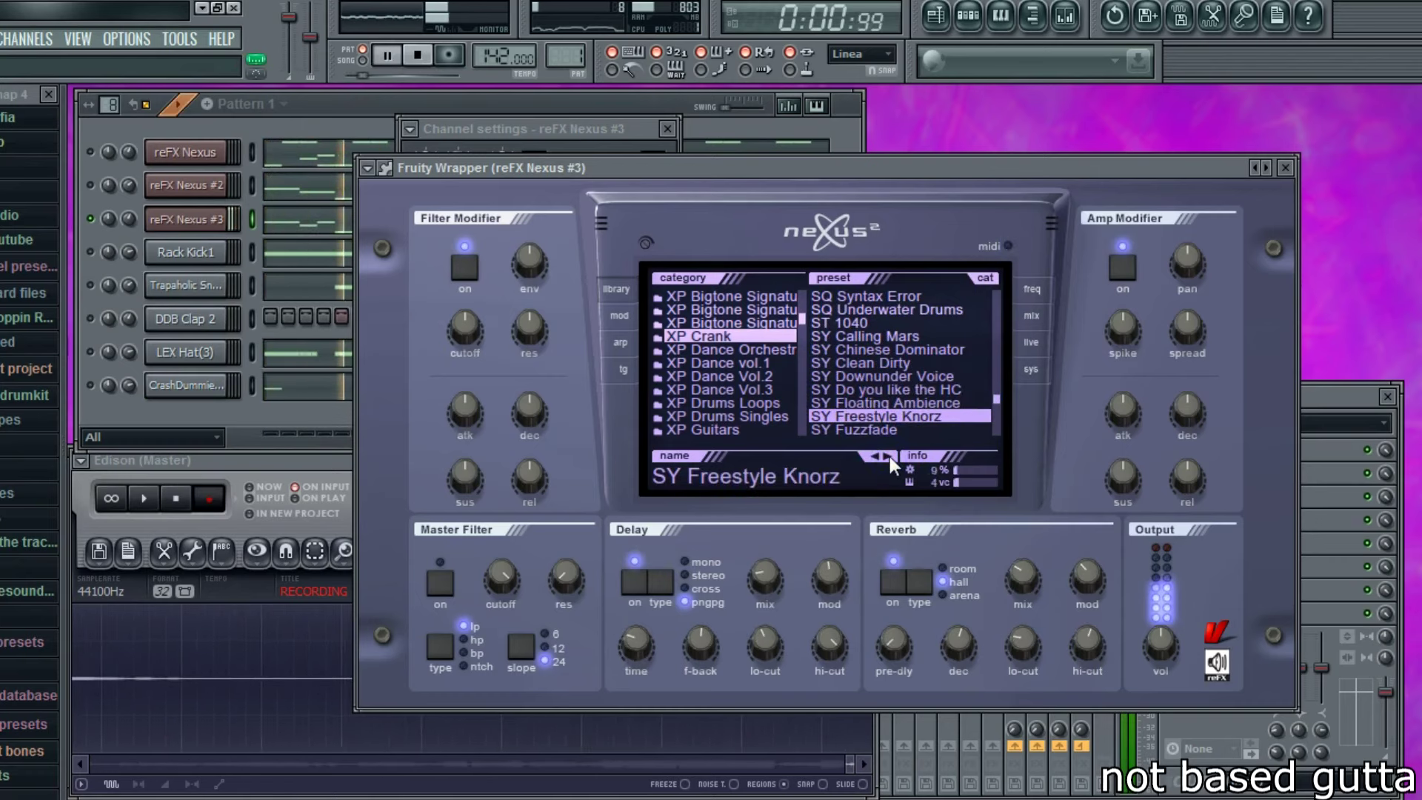
{"action": "left_click", "coordinate": [890, 456]}
{"action": "left_click", "coordinate": [890, 456]}
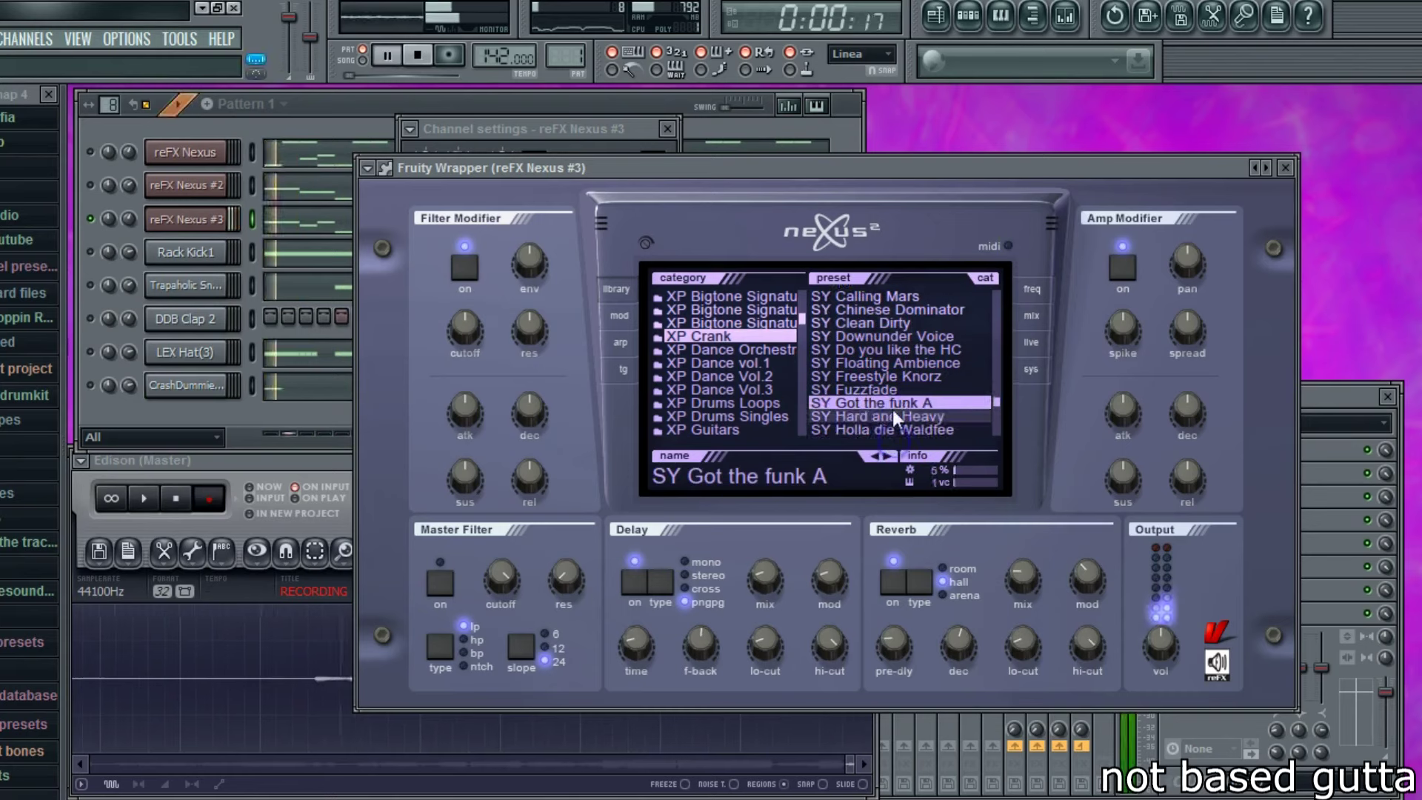
{"action": "left_click", "coordinate": [887, 455]}
- Load the SY flangerspikes preset from the second XP Bigtone Signature category and play the soloed melody
{"action": "left_click", "coordinate": [802, 320]}
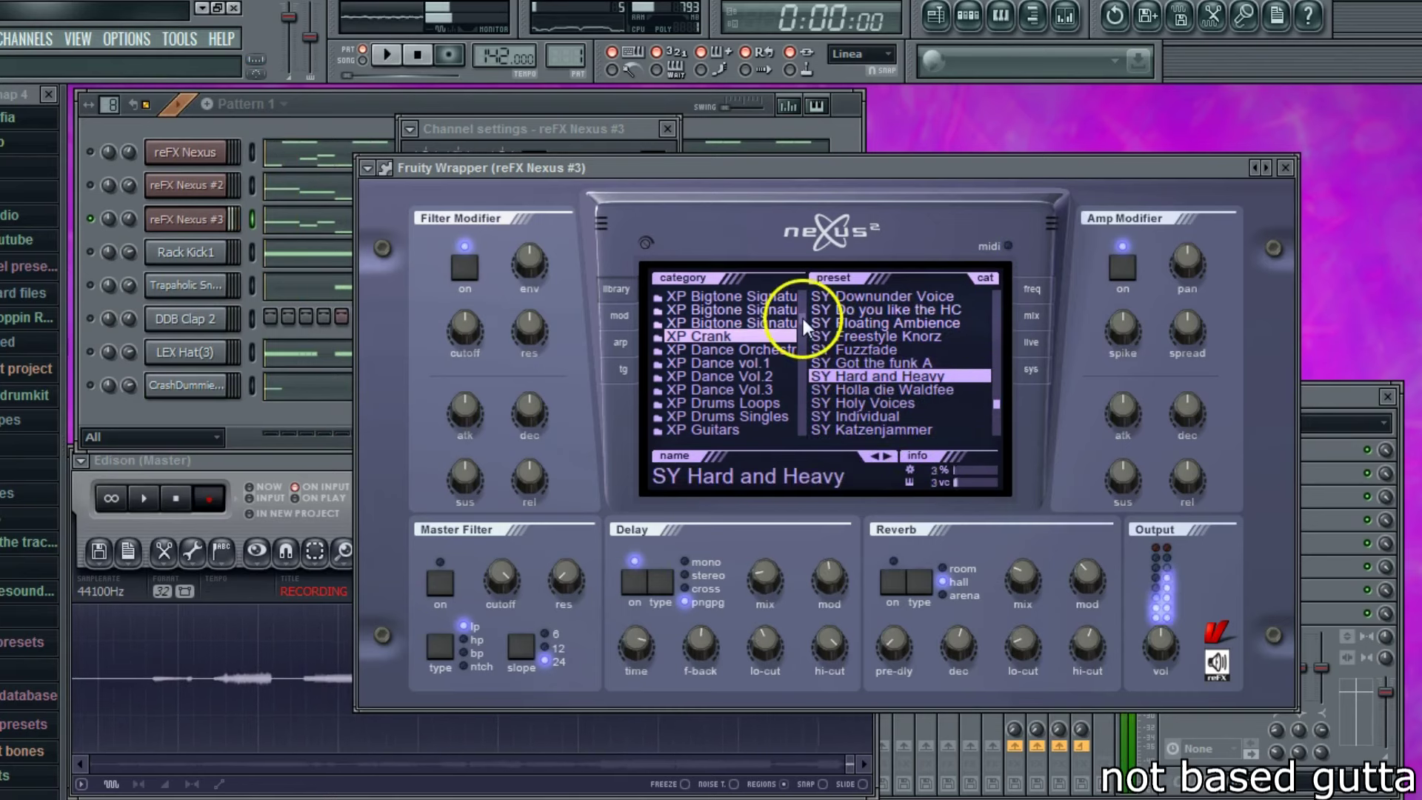
{"action": "left_click", "coordinate": [790, 309]}
{"action": "left_click_drag", "start_coordinate": [1001, 297], "coordinate": [990, 413]}
{"action": "scroll", "coordinate": [963, 403], "scroll_direction": "down", "scroll_amount": 3}
{"action": "left_click", "coordinate": [954, 405]}
{"action": "key", "text": "space"}
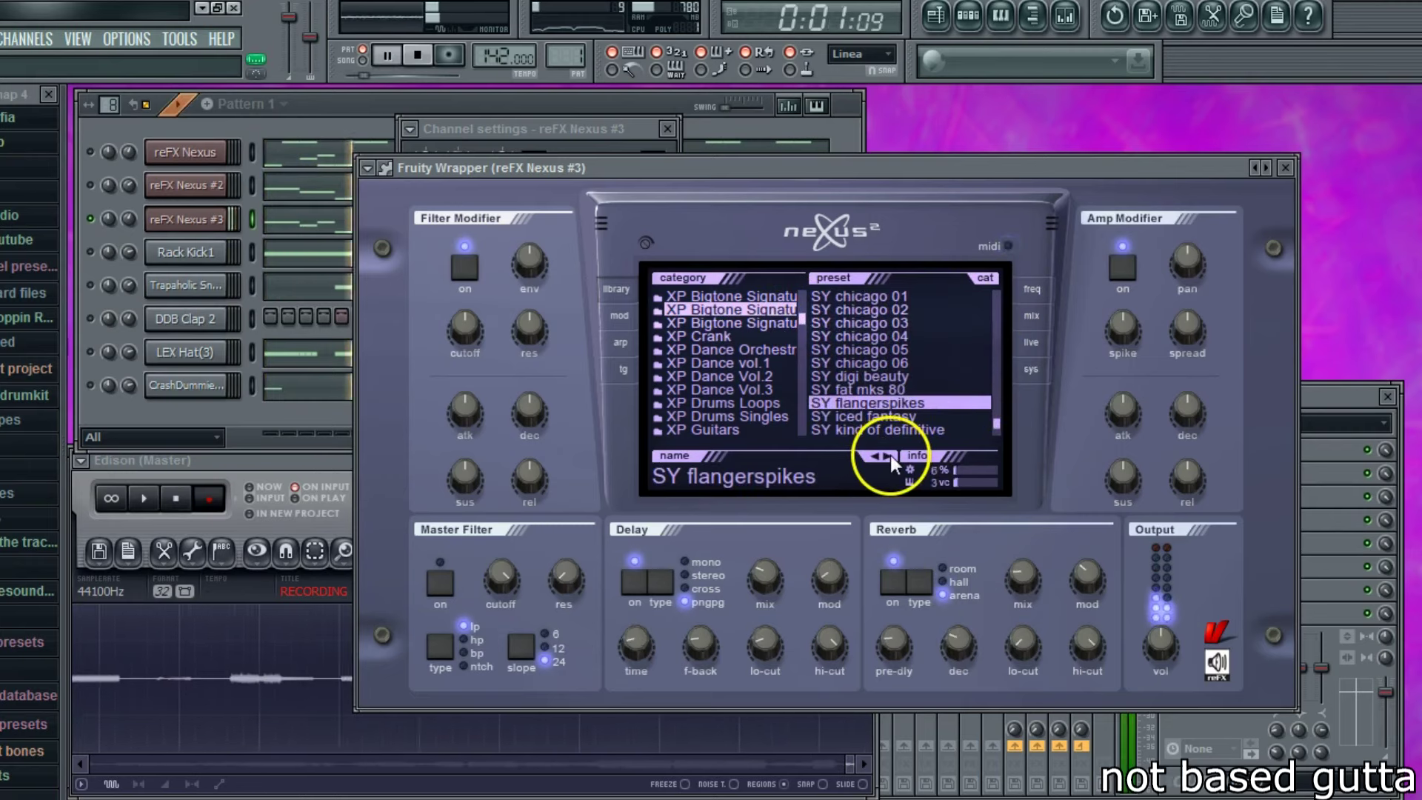
- Compare the presets following SY flangerspikes and settle on SY iced fantasy for reFX Nexus #3
{"action": "left_click", "coordinate": [888, 456]}
{"action": "scroll", "coordinate": [900, 415], "scroll_direction": "down", "scroll_amount": 1}
{"action": "key", "text": "space"}
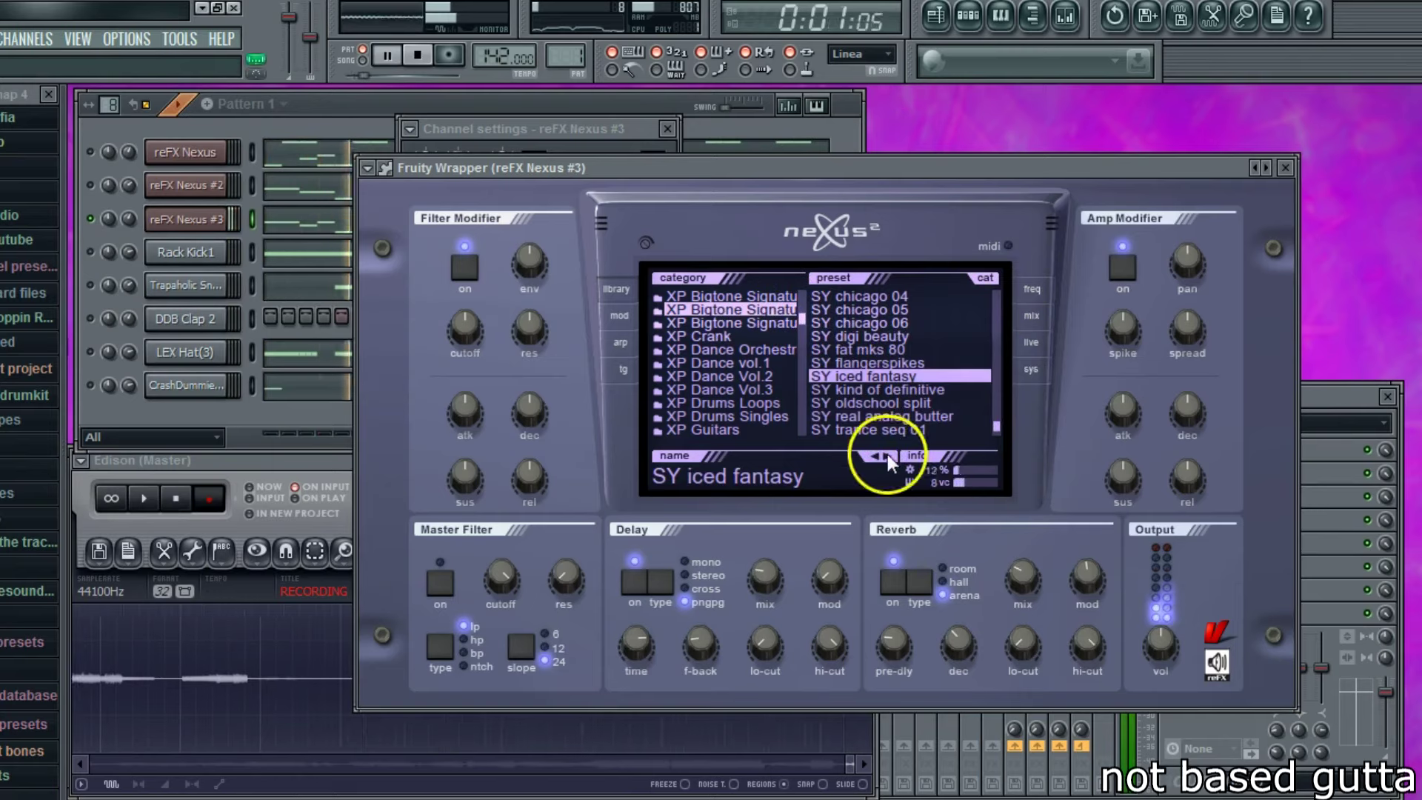
{"action": "left_click", "coordinate": [887, 455]}
{"action": "left_click", "coordinate": [874, 456]}
- Move all reFX Nexus #3 notes down one octave in the piano roll and close it
{"action": "left_click", "coordinate": [291, 221]}
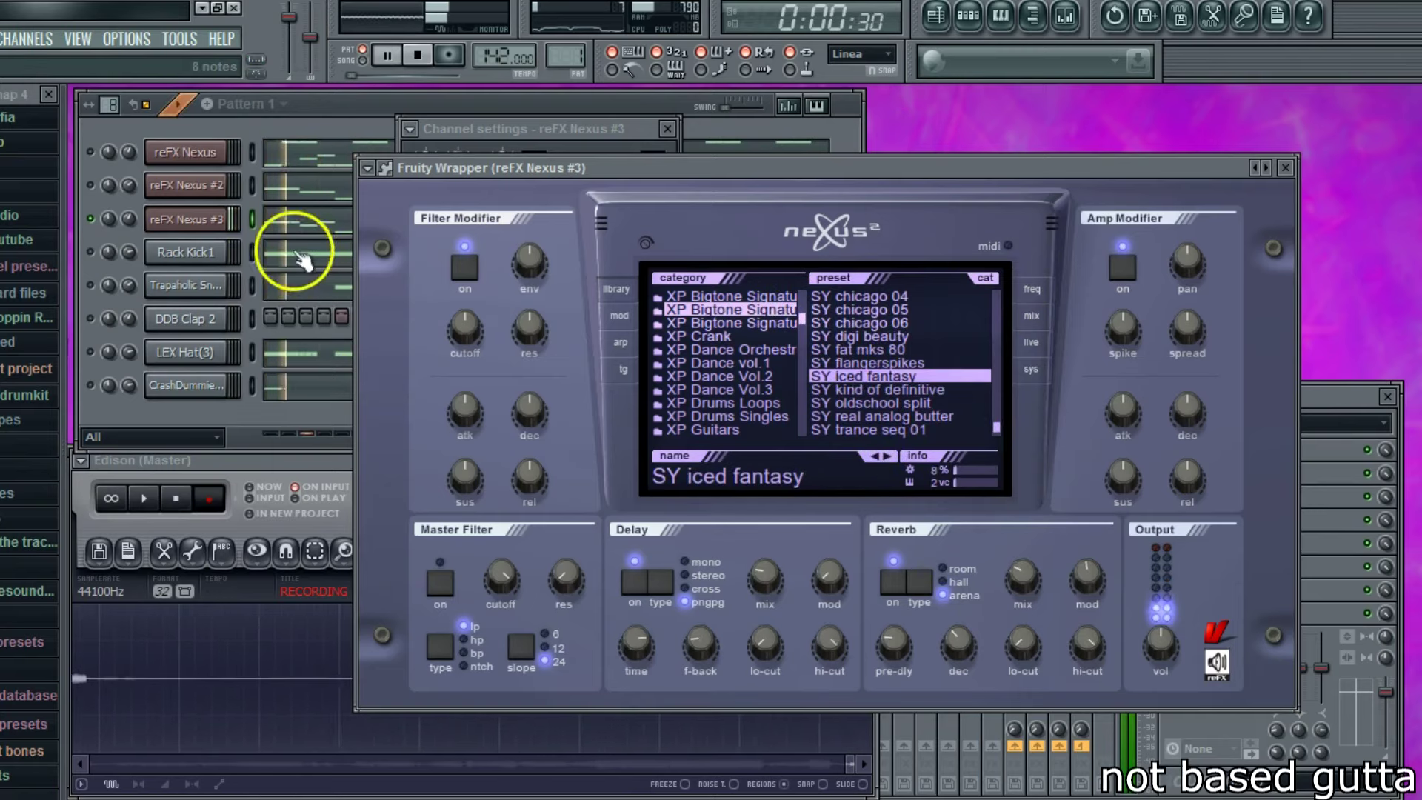
{"action": "left_click", "coordinate": [183, 180]}
{"action": "key", "text": "ctrl+a"}
{"action": "scroll", "coordinate": [183, 180], "scroll_direction": "down", "scroll_amount": 1}
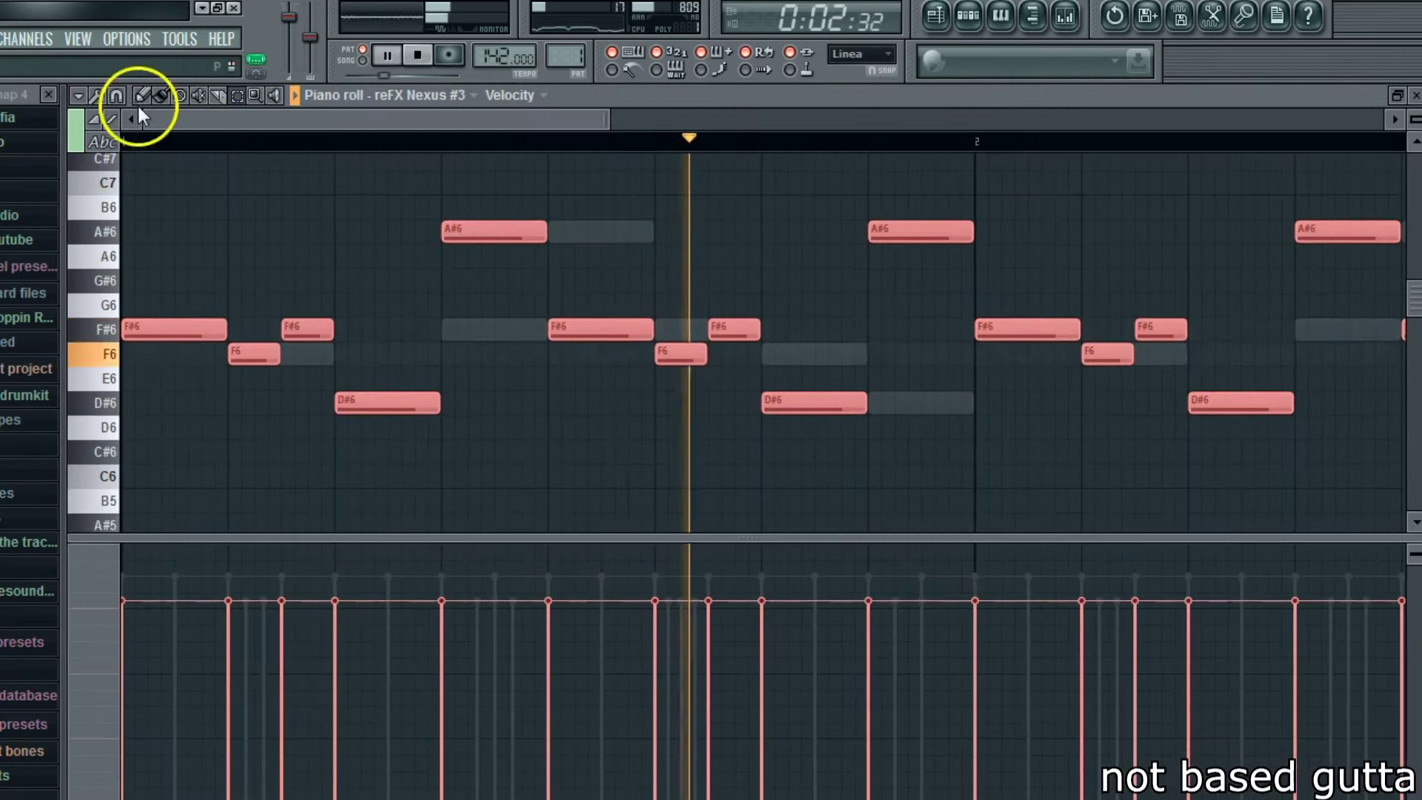
{"action": "left_click_drag", "start_coordinate": [160, 323], "coordinate": [111, 518]}
{"action": "left_click", "coordinate": [1409, 90]}
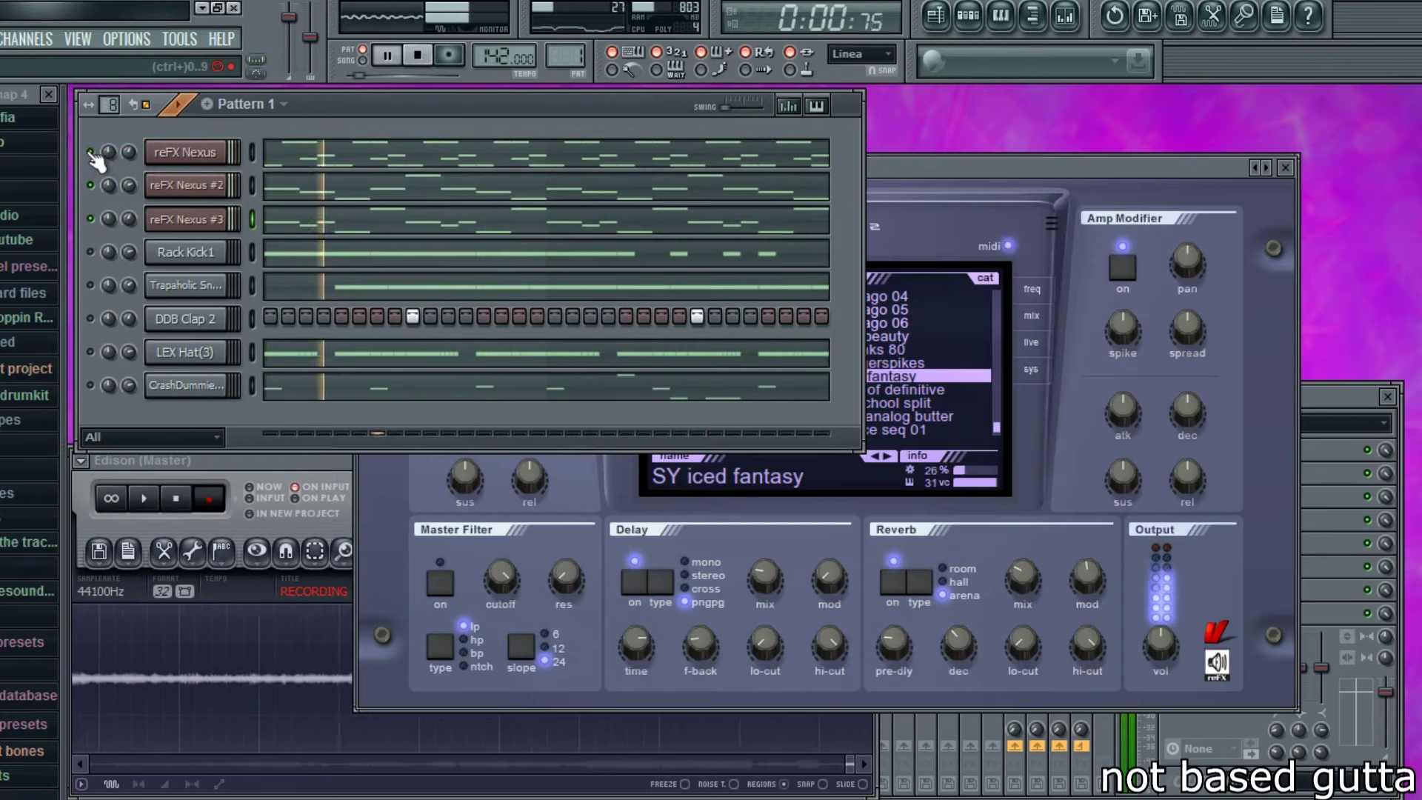
- Move the whole reFX Nexus melody down in its piano roll, then turn all channels back on
{"action": "left_click", "coordinate": [283, 153]}
{"action": "left_click", "coordinate": [236, 96]}
{"action": "mouse_move", "coordinate": [74, 332]}
{"action": "left_mouse_down"}
{"action": "mouse_move", "coordinate": [71, 234]}
{"action": "mouse_move", "coordinate": [81, 528]}
{"action": "left_mouse_up"}
{"action": "left_click", "coordinate": [158, 97]}
{"action": "mouse_move", "coordinate": [141, 394]}
{"action": "left_mouse_down"}
{"action": "mouse_move", "coordinate": [126, 579]}
{"action": "mouse_move", "coordinate": [121, 447]}
{"action": "left_mouse_up"}
{"action": "left_click", "coordinate": [1396, 95]}
{"action": "left_click", "coordinate": [94, 154]}
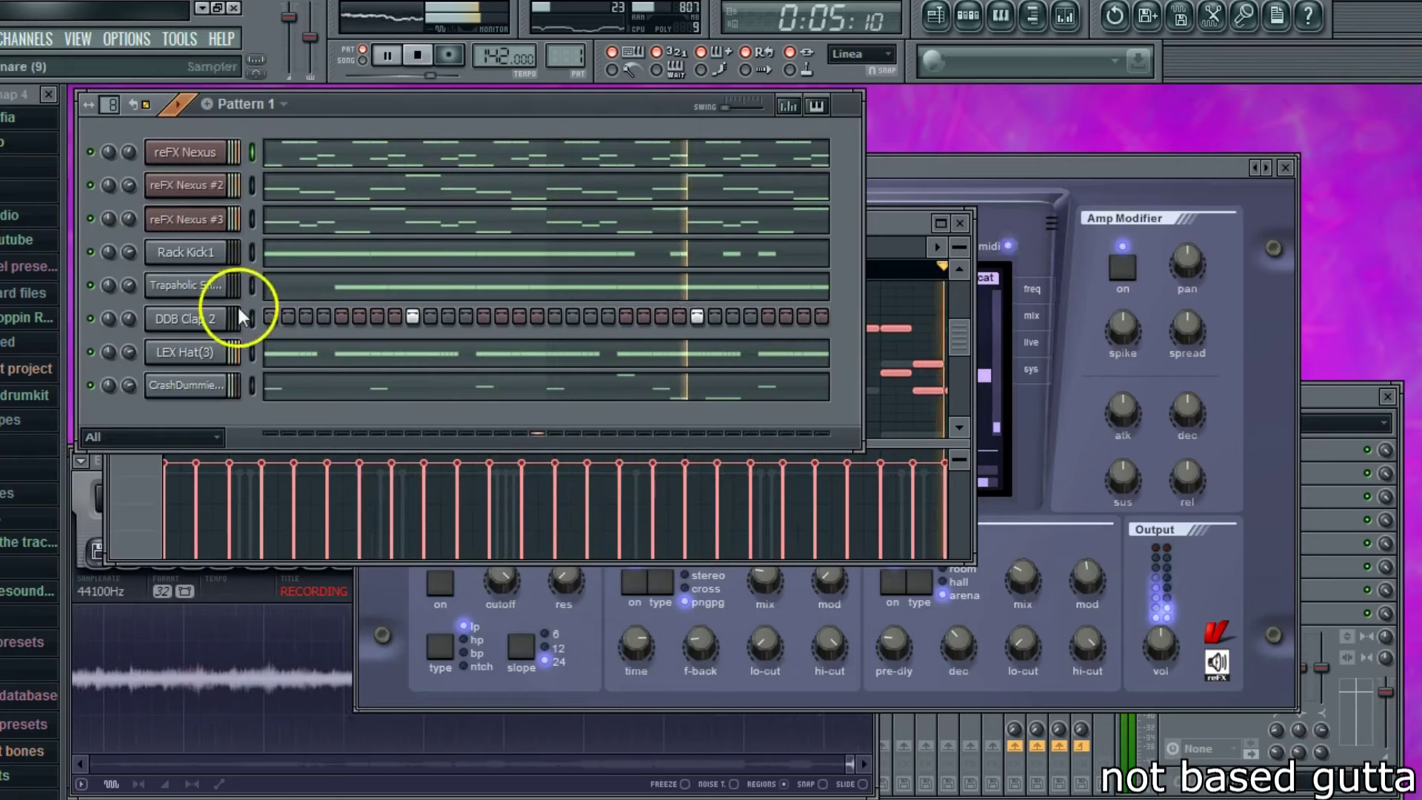
- Move all reFX Nexus #3 notes up so the melody starts on F#6, and return to the channel list
{"action": "left_click", "coordinate": [286, 219]}
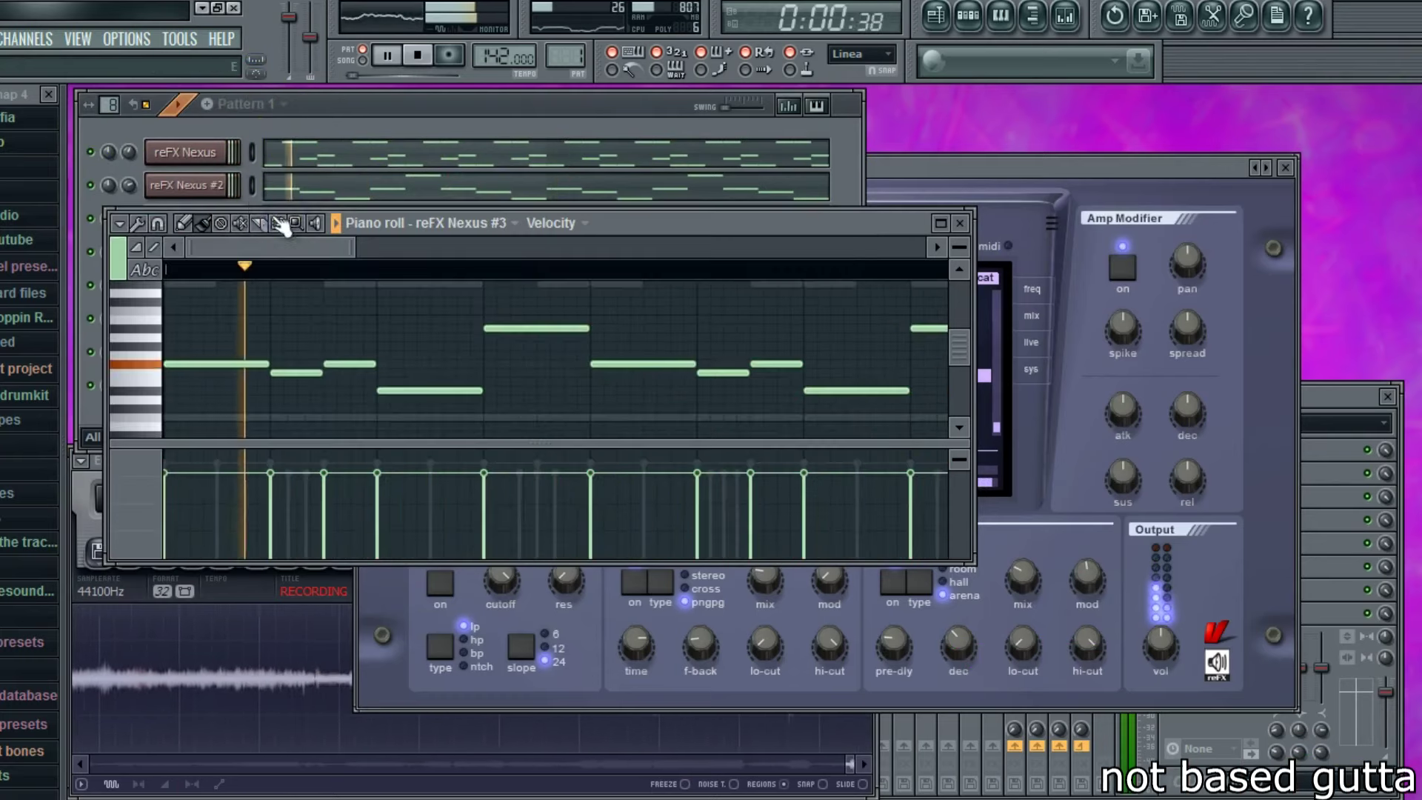
{"action": "key", "text": "ctrl+a"}
{"action": "scroll", "coordinate": [145, 341], "scroll_direction": "down", "scroll_amount": 2}
{"action": "left_click", "coordinate": [186, 222]}
{"action": "left_click_drag", "start_coordinate": [221, 321], "coordinate": [186, 300]}
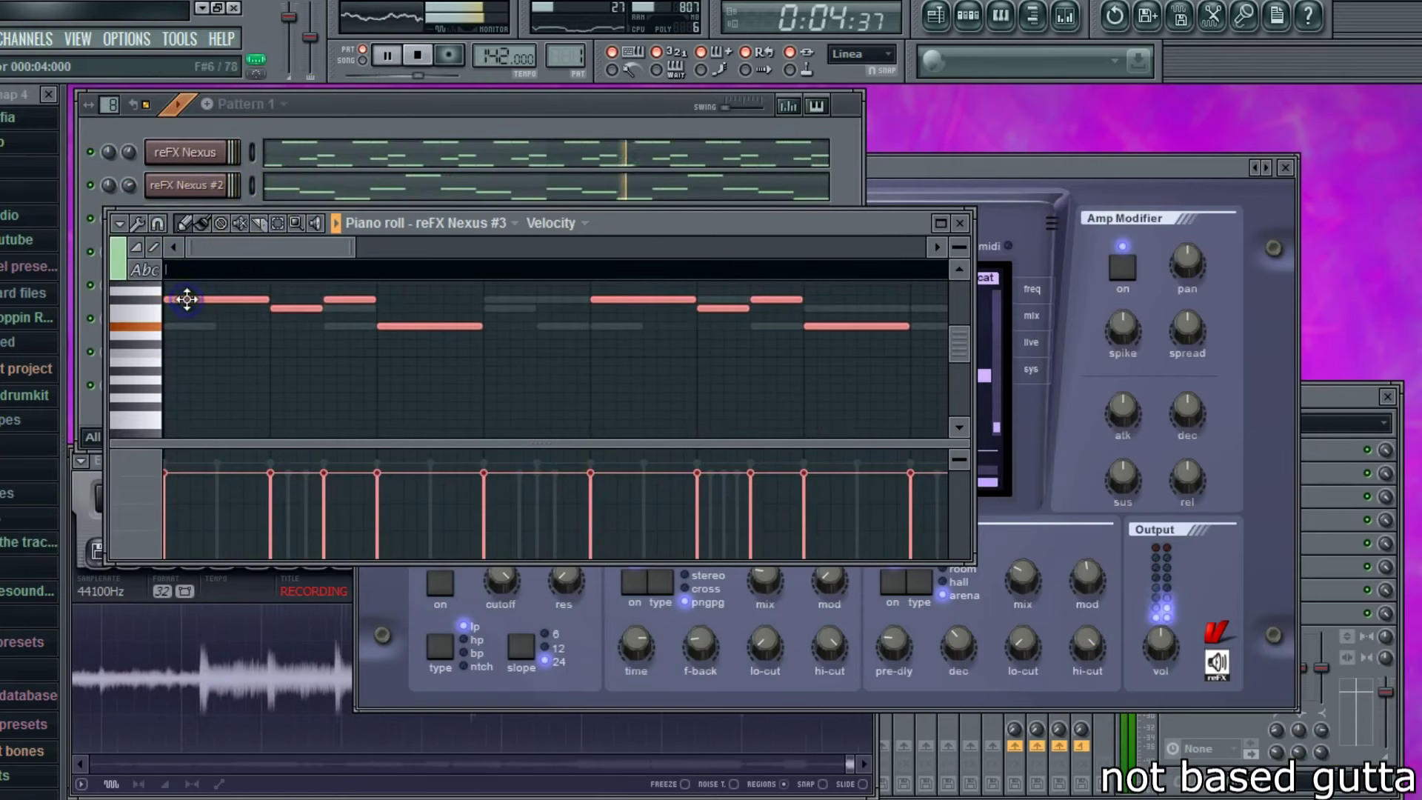
{"action": "left_click", "coordinate": [285, 125]}
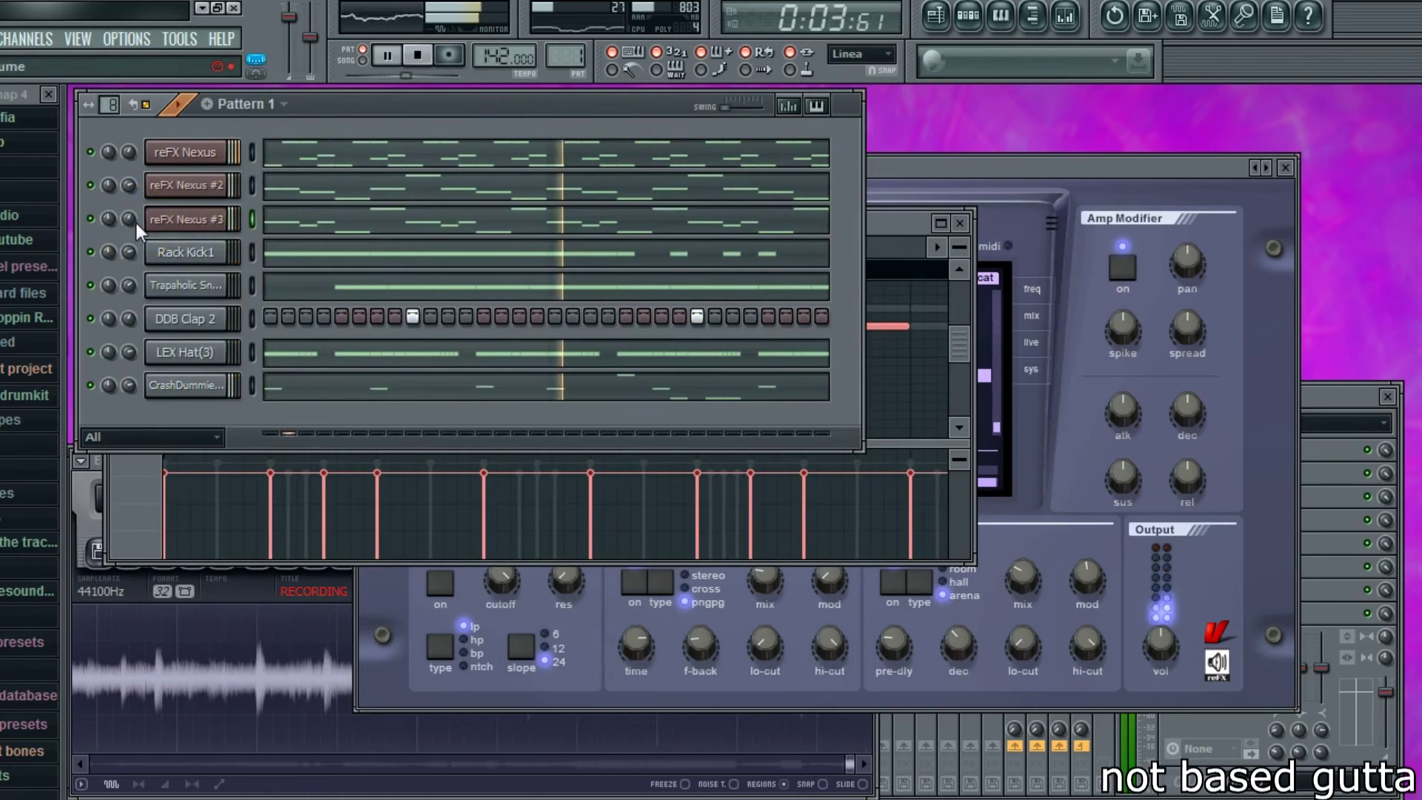
- Mute reFX Nexus #3 for comparison, then solo it and restart playback
{"action": "left_click", "coordinate": [91, 218]}
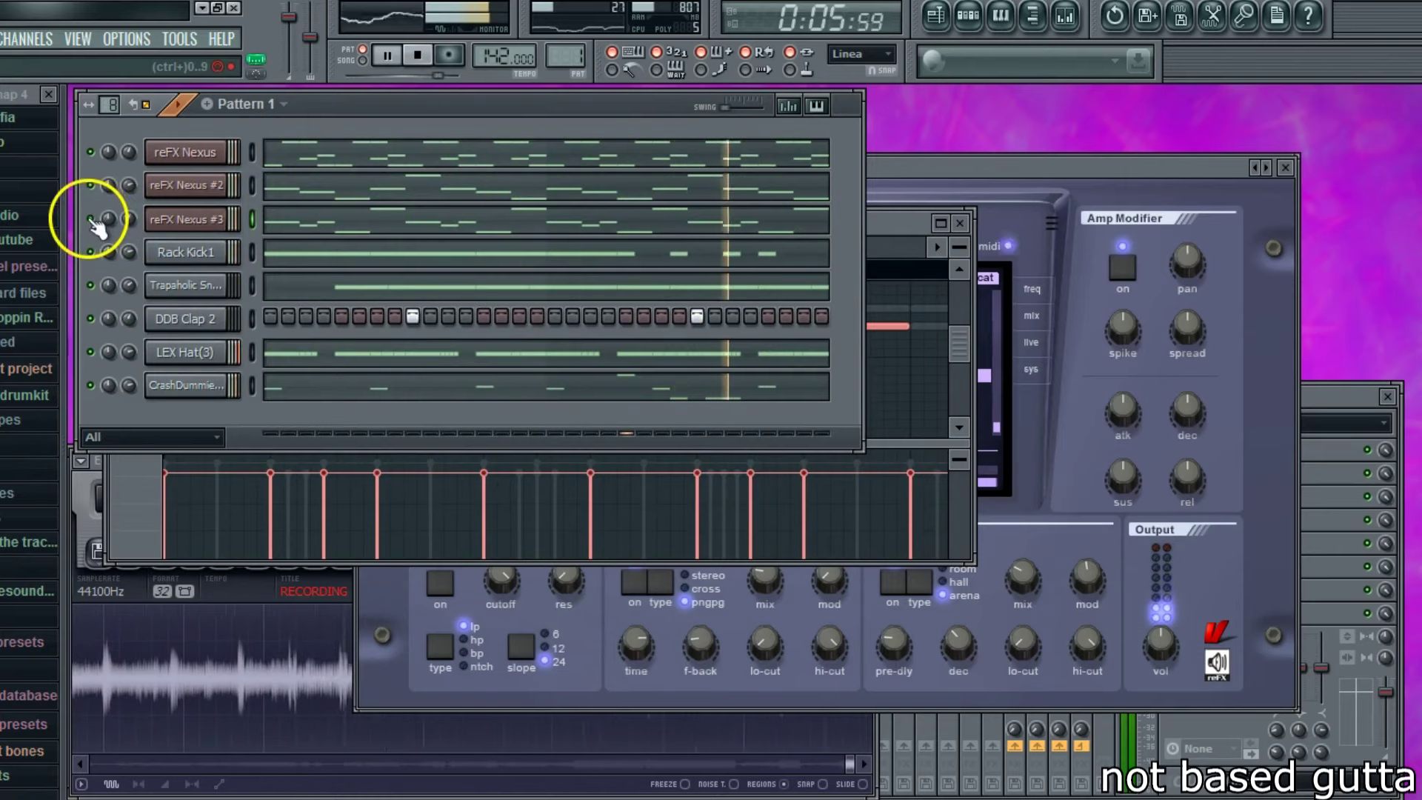
{"action": "right_click", "coordinate": [91, 219]}
{"action": "left_click", "coordinate": [107, 227]}
{"action": "key", "text": "space"}
{"action": "key", "text": "space"}
- Open the reFX Nexus #3 plugin's mix page and listen to the soloed SY iced fantasy sound
{"action": "left_click", "coordinate": [156, 220]}
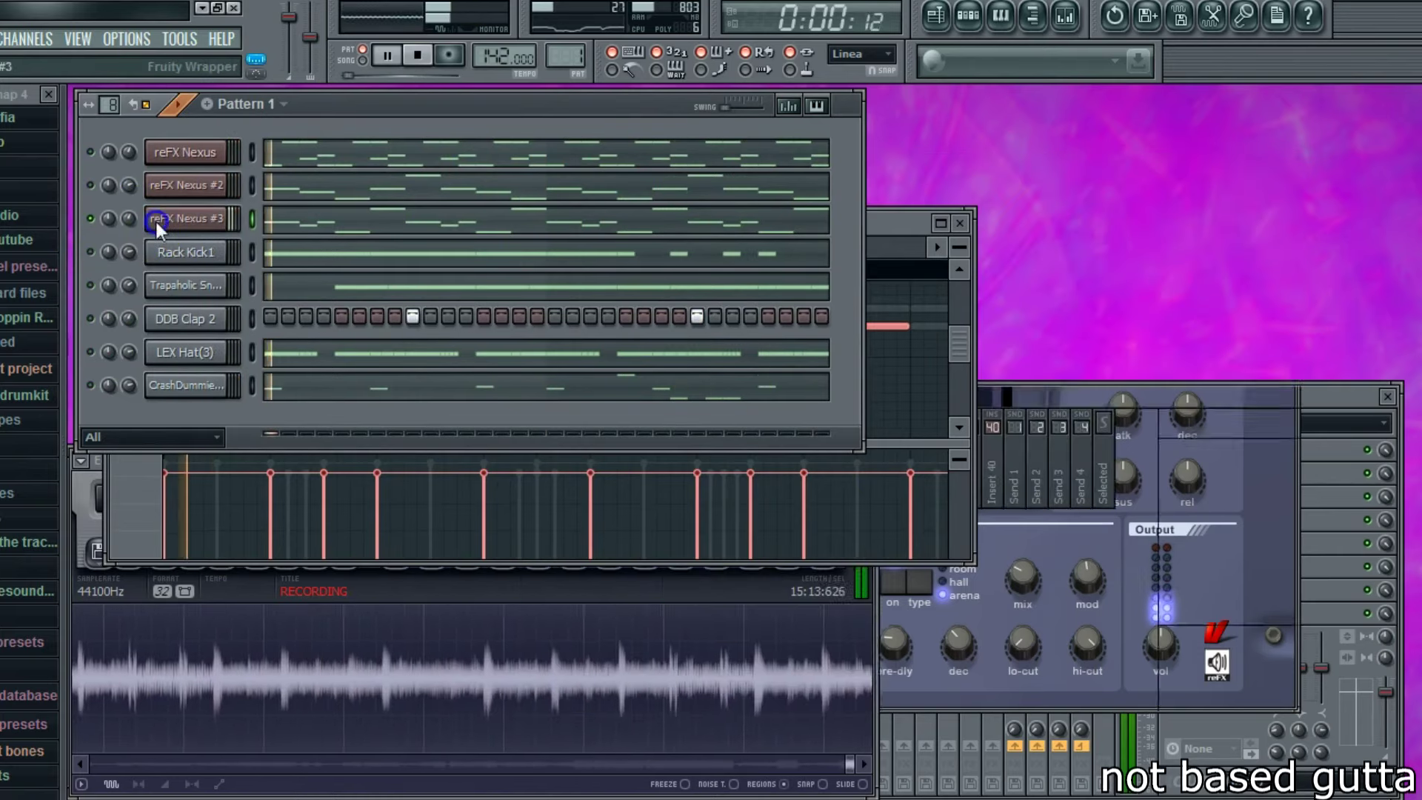
{"action": "left_click", "coordinate": [209, 220]}
{"action": "left_click", "coordinate": [1036, 320]}
{"action": "key", "text": "space"}
{"action": "key", "text": "space"}
{"action": "key", "text": "space"}
{"action": "key", "text": "space"}
- Unmute reFX Nexus #2 and reFX Nexus and play the three melody layers together
{"action": "left_click", "coordinate": [93, 187]}
{"action": "left_click", "coordinate": [91, 154]}
{"action": "key", "text": "space"}
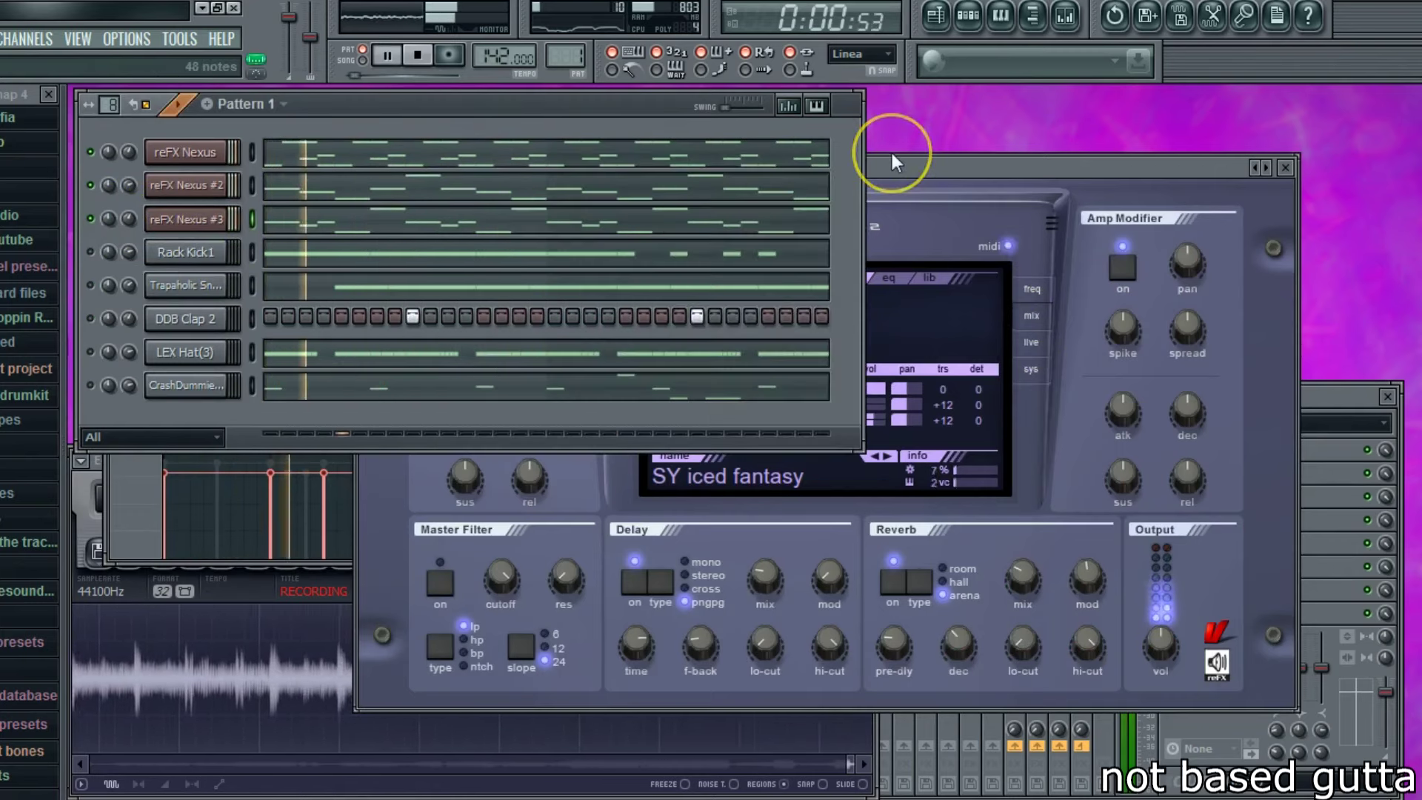